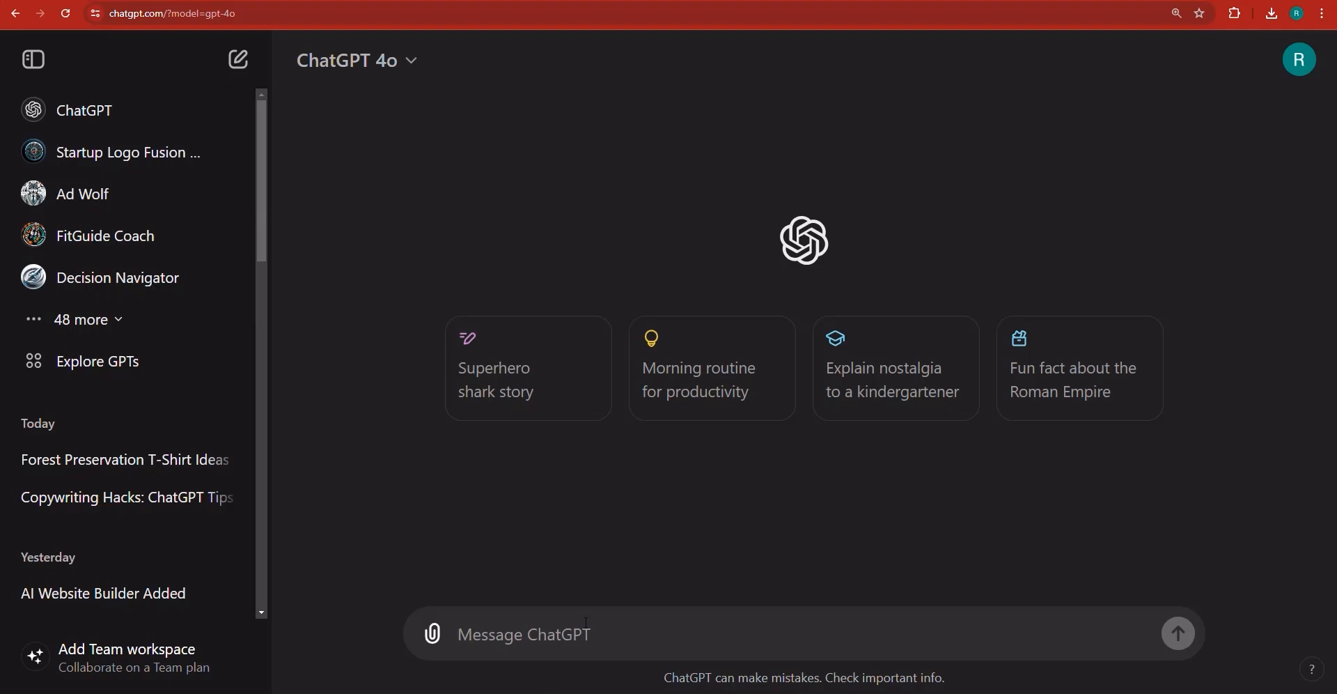
- Ask ChatGPT for a scary fact about the megalodon
{"action": "type", "text": "scary fact a"}
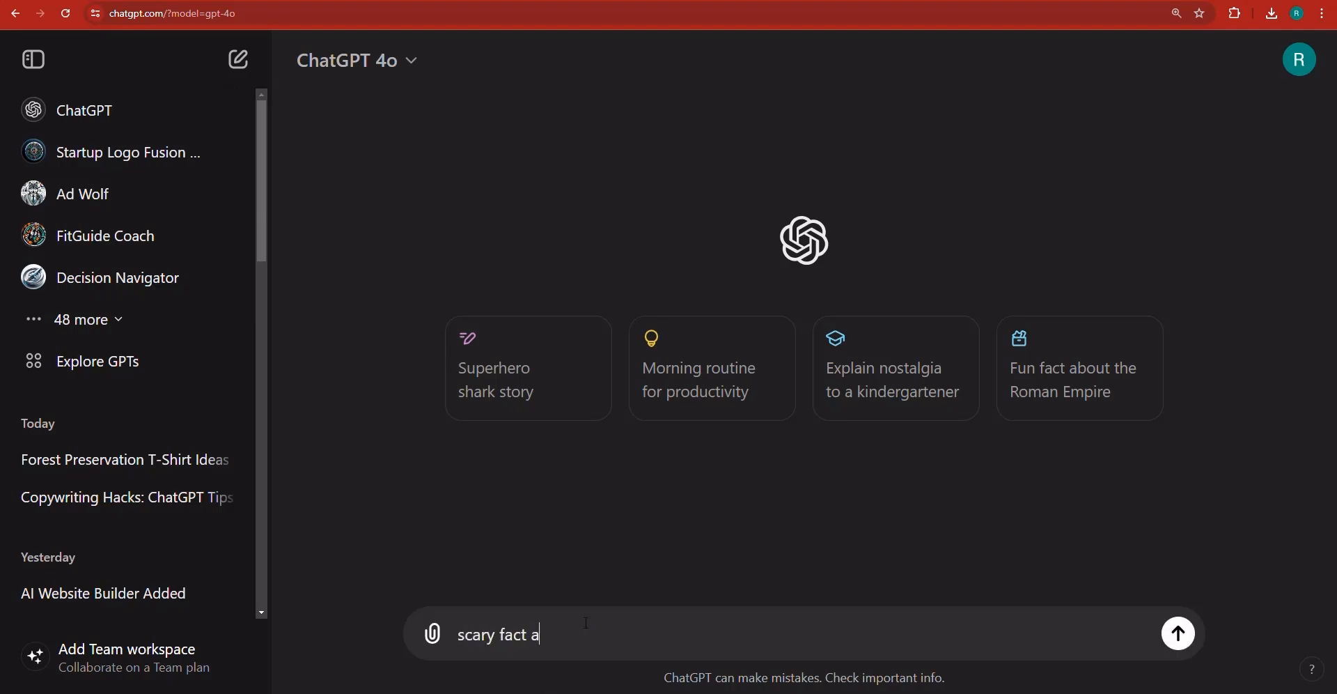
{"action": "type", "text": "bout the megalodon"}
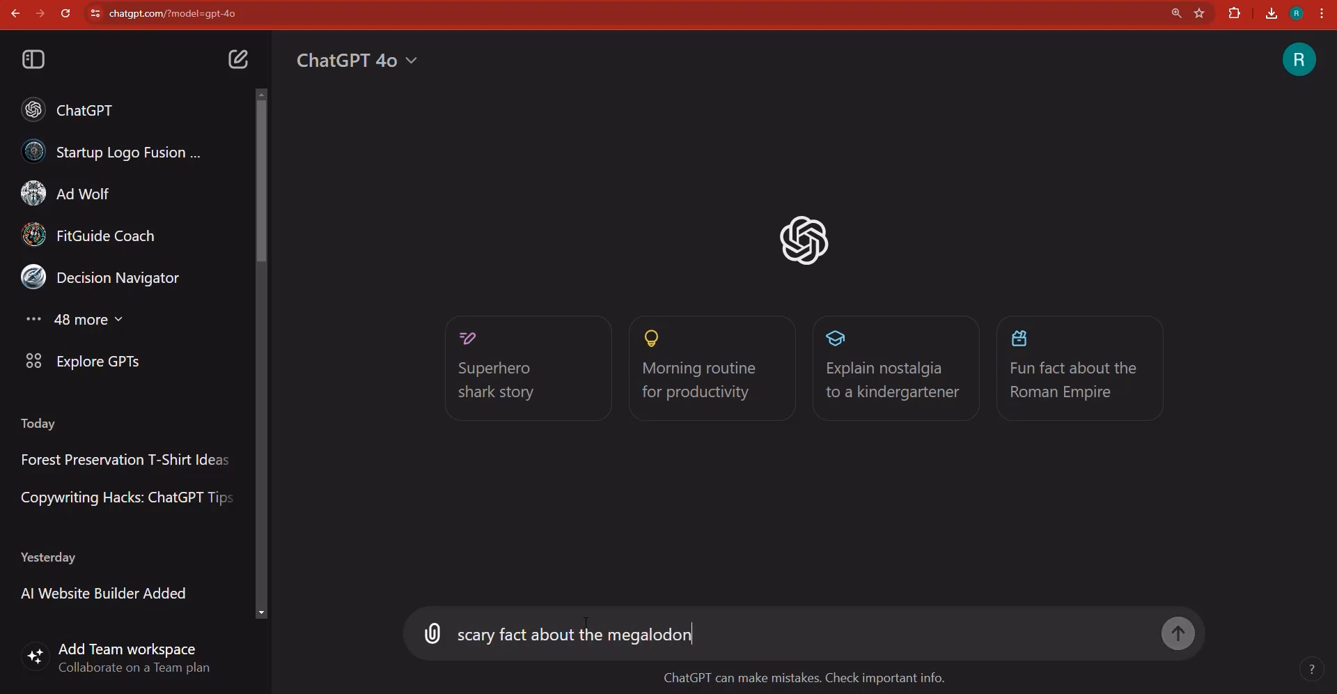
{"action": "key", "text": "Return"}
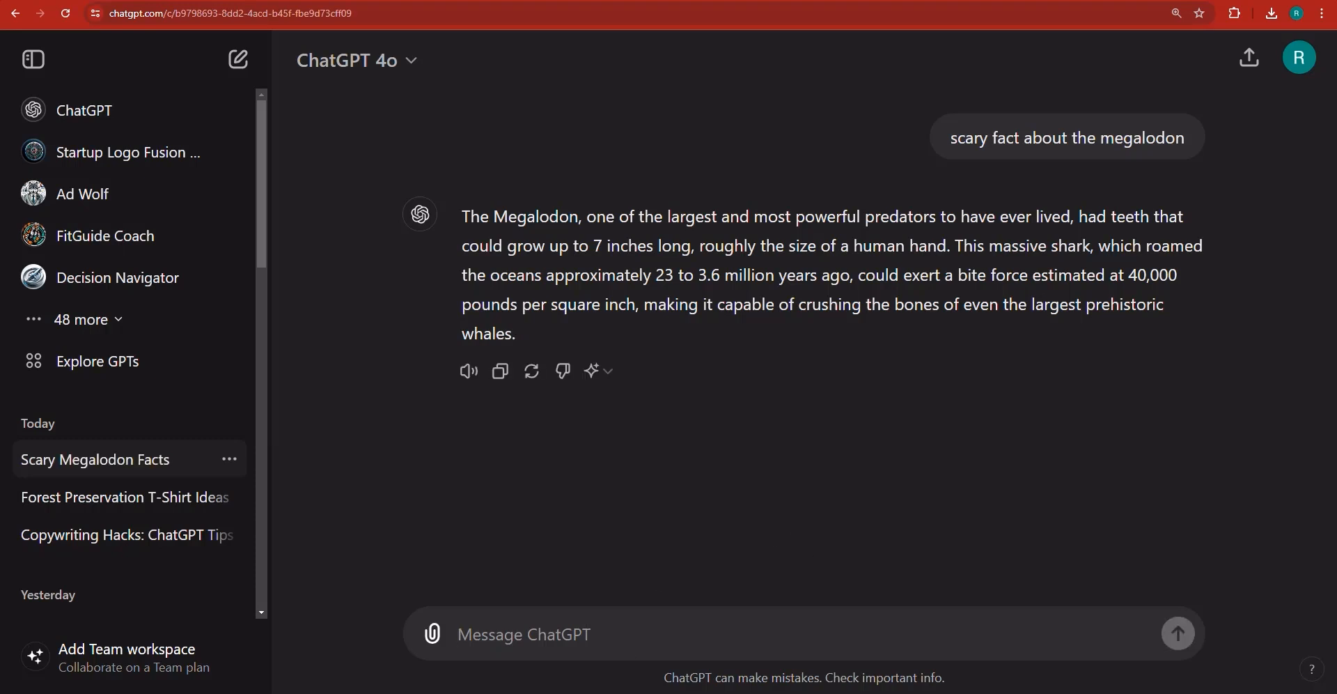
- Request turning that fact into a 60-second narrator voiceover, with a background video suggestion for each 10 seconds
{"action": "type", "text": "for that"}
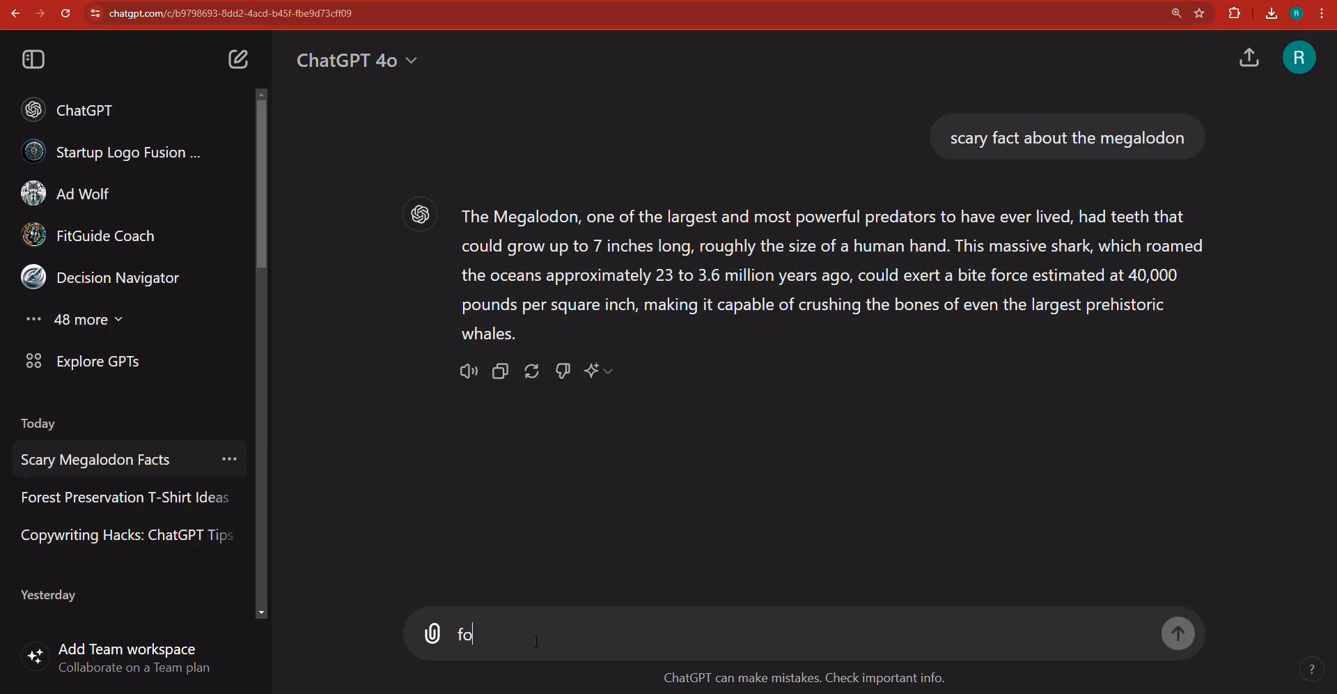
{"action": "key", "text": "BackSpace"}
{"action": "key", "text": "BackSpace"}
{"action": "key", "text": "BackSpace"}
{"action": "key", "text": "BackSpace"}
{"action": "key", "text": "BackSpace"}
{"action": "key", "text": "BackSpace"}
{"action": "key", "text": "BackSpace"}
{"action": "key", "text": "BackSpace"}
{"action": "key", "text": "BackSpace"}
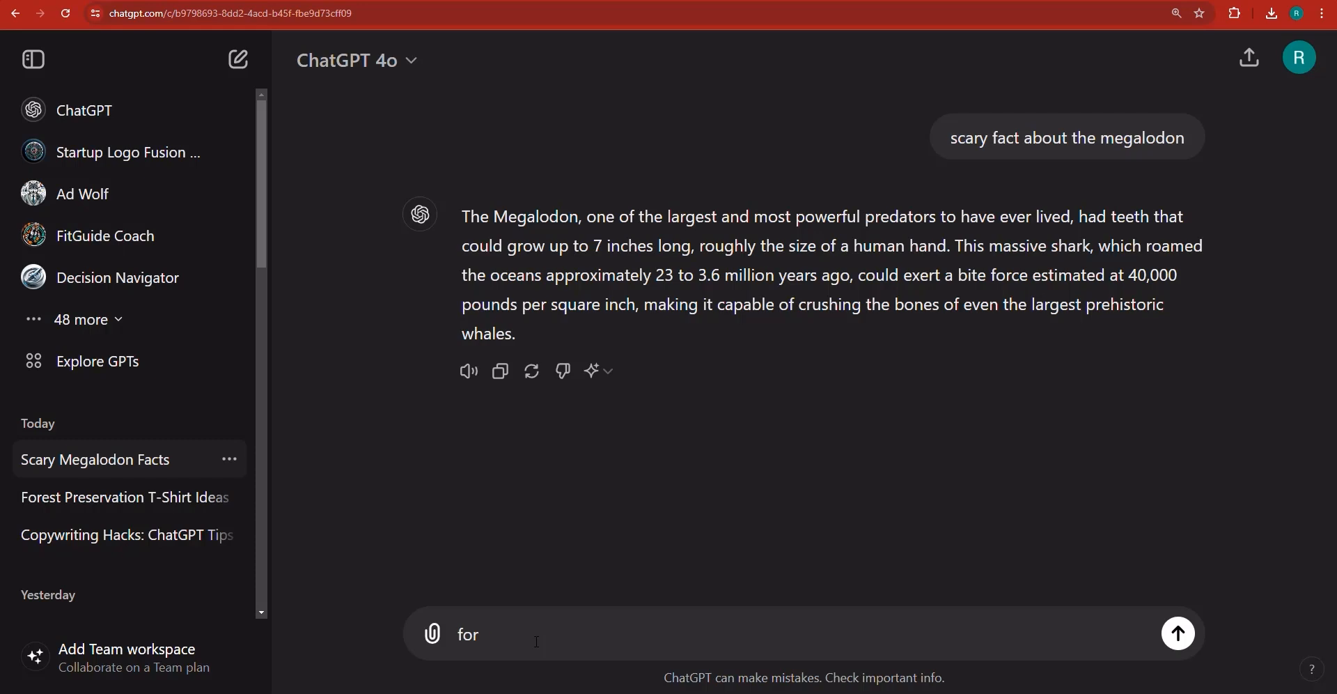
{"action": "type", "text": "tur that"}
{"action": "key", "text": "BackSpace"}
{"action": "key", "text": "BackSpace"}
{"action": "key", "text": "BackSpace"}
{"action": "key", "text": "BackSpace"}
{"action": "key", "text": "BackSpace"}
{"action": "key", "text": "BackSpace"}
{"action": "type", "text": "n that fact into a vic"}
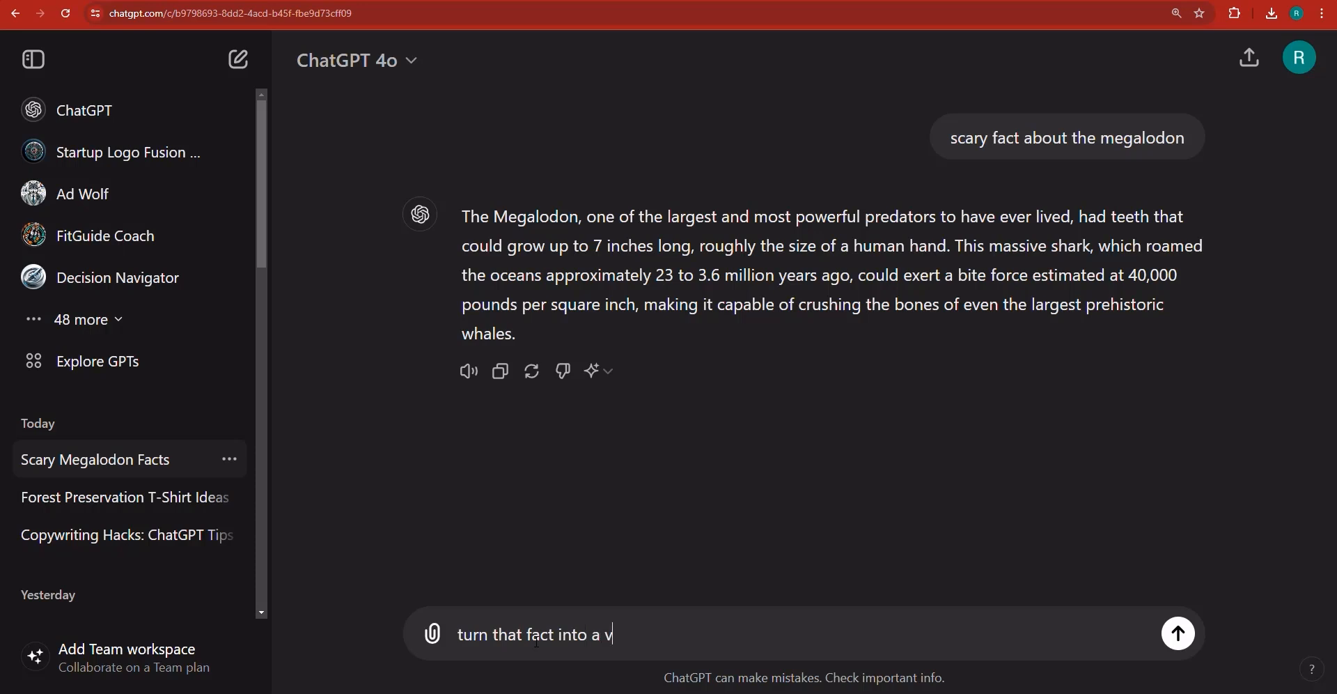
{"action": "key", "text": "BackSpace"}
{"action": "key", "text": "BackSpace"}
{"action": "type", "text": "oie"}
{"action": "key", "text": "BackSpace"}
{"action": "type", "text": "ceover to be said"}
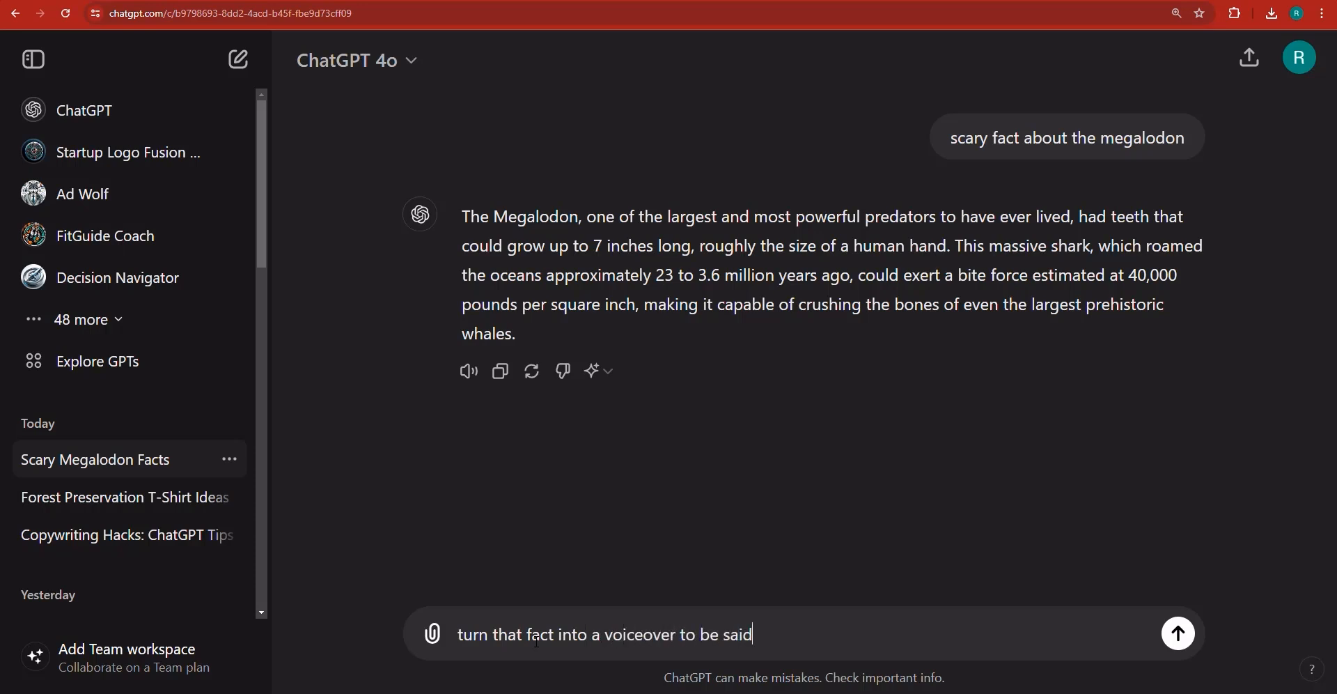
{"action": "type", "text": " by the narrator"}
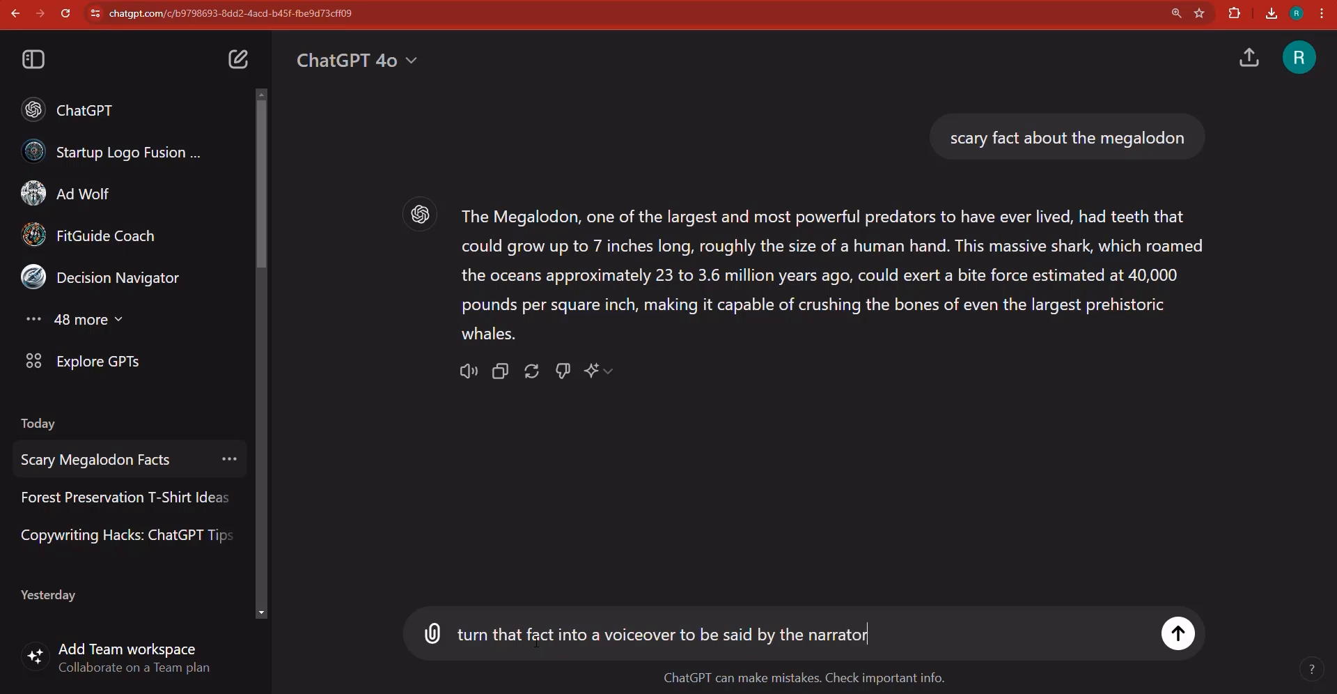
{"action": "type", "text": ", and for each 5 seconds "}
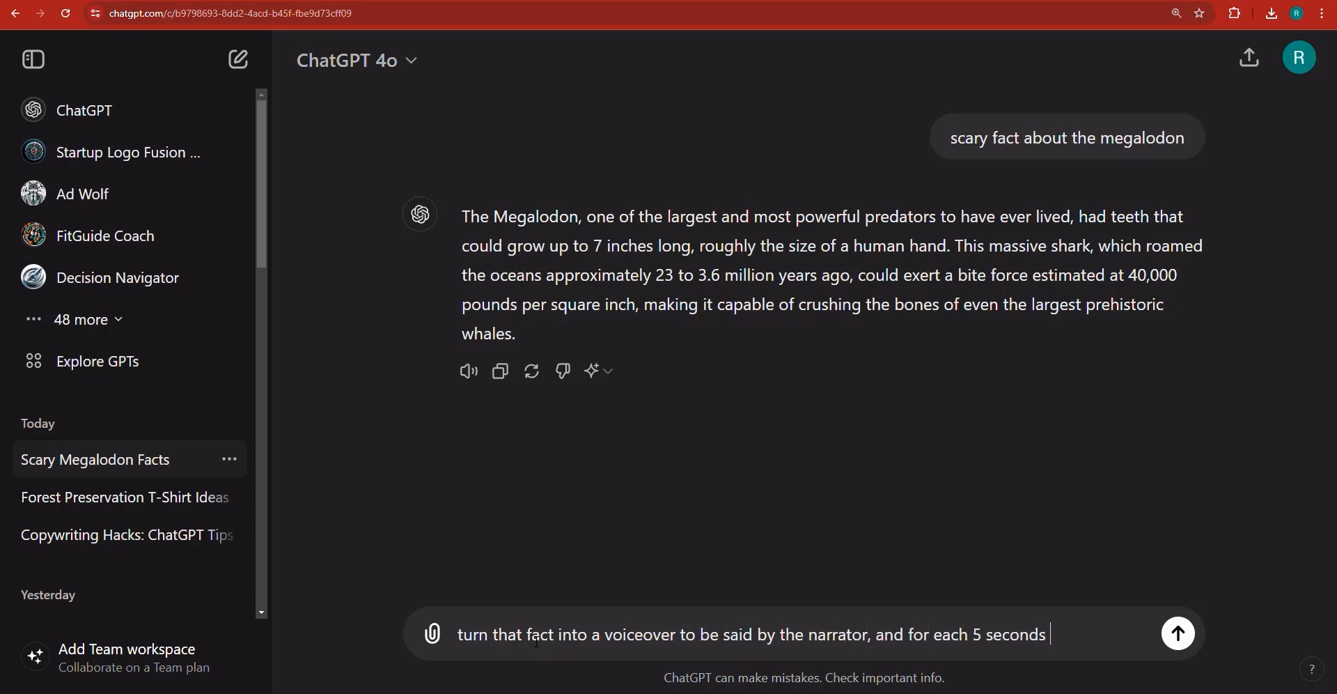
{"action": "type", "text": "of the video, let me know wha"}
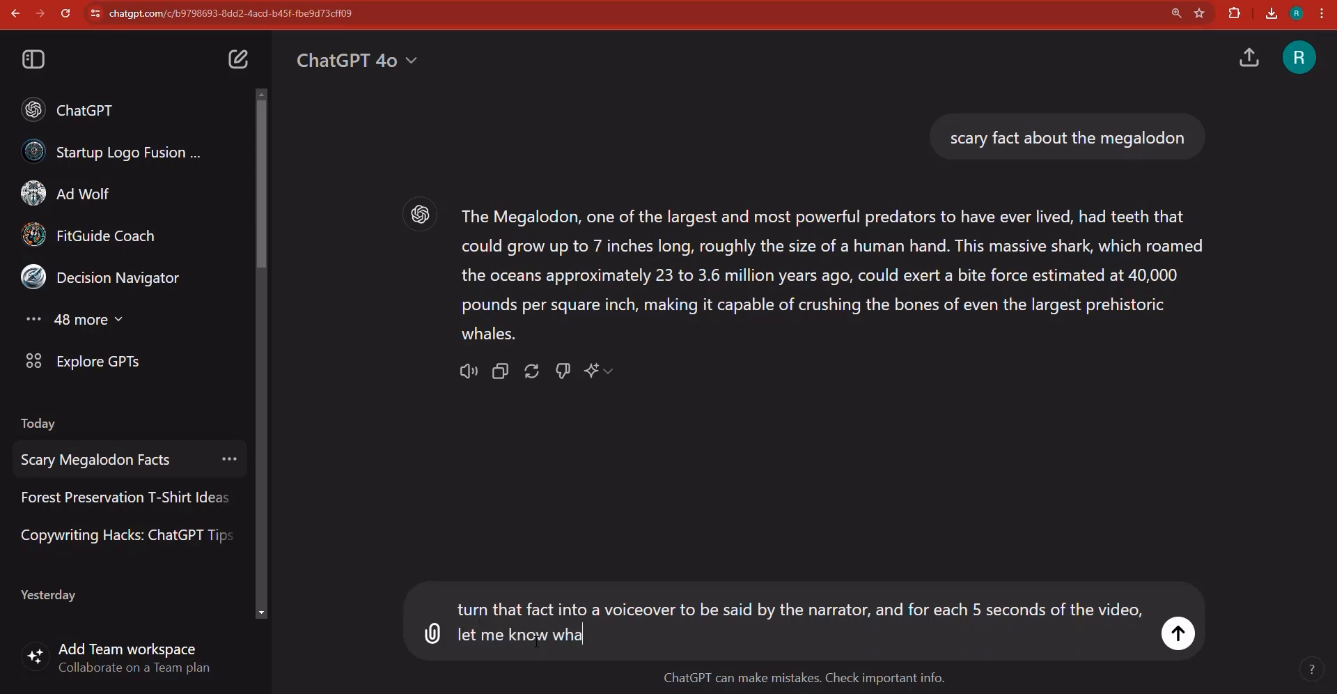
{"action": "type", "text": "t to put n"}
{"action": "type", "text": "s the"}
{"action": "double_click", "coordinate": [977, 608]}
{"action": "type", "text": "10 seconds"}
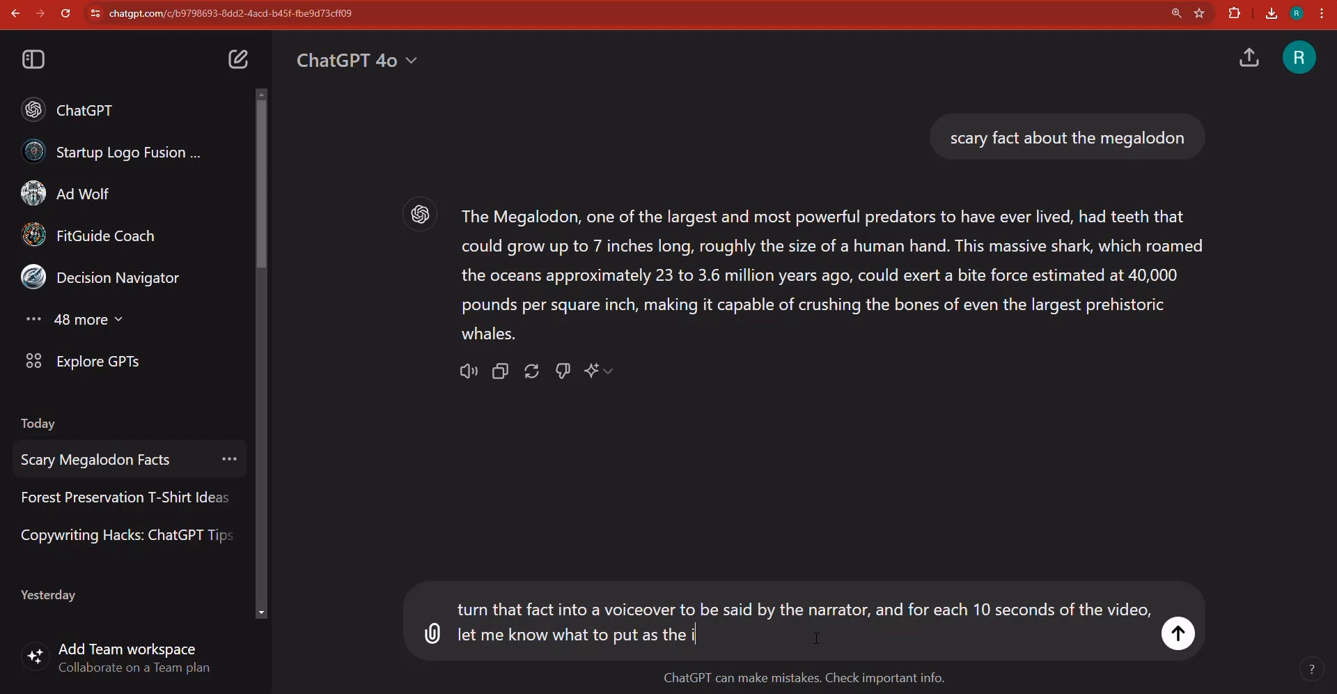
{"action": "type", "text": " of the video, let me know what to put as the background video"}
{"action": "type", "text": ", also keep the "}
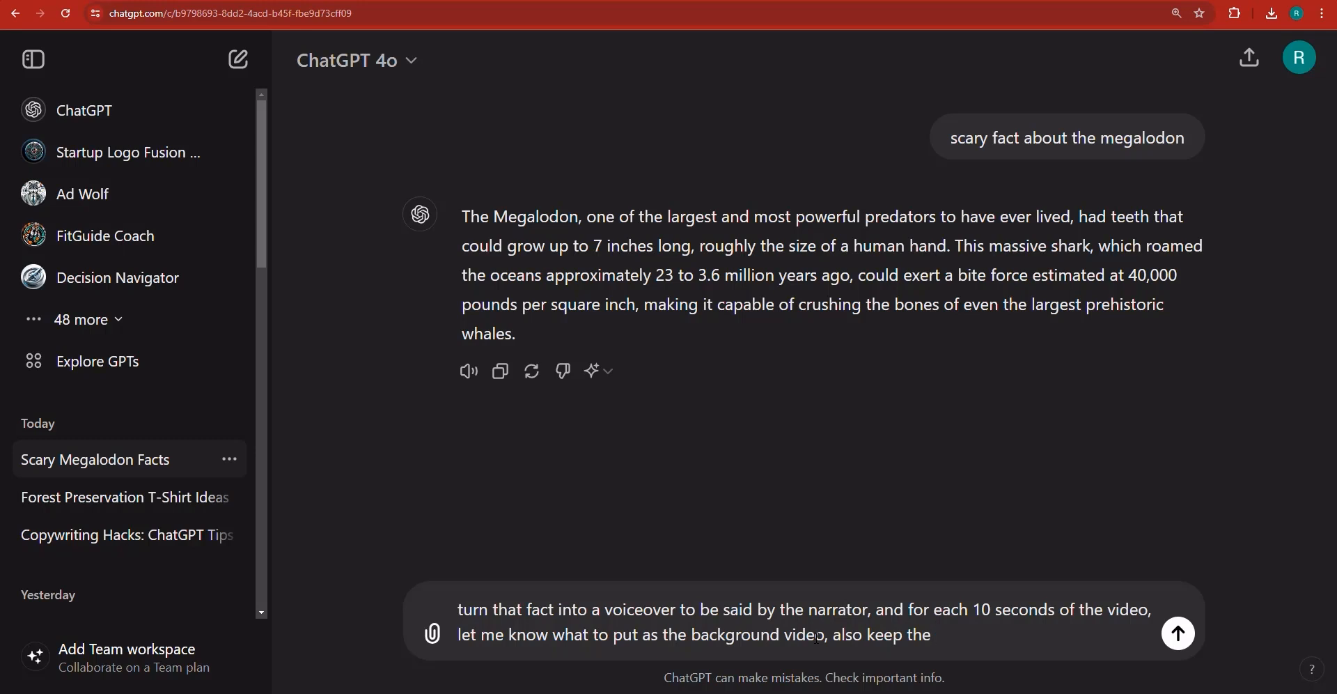
{"action": "type", "text": "video voiceover 60 se"}
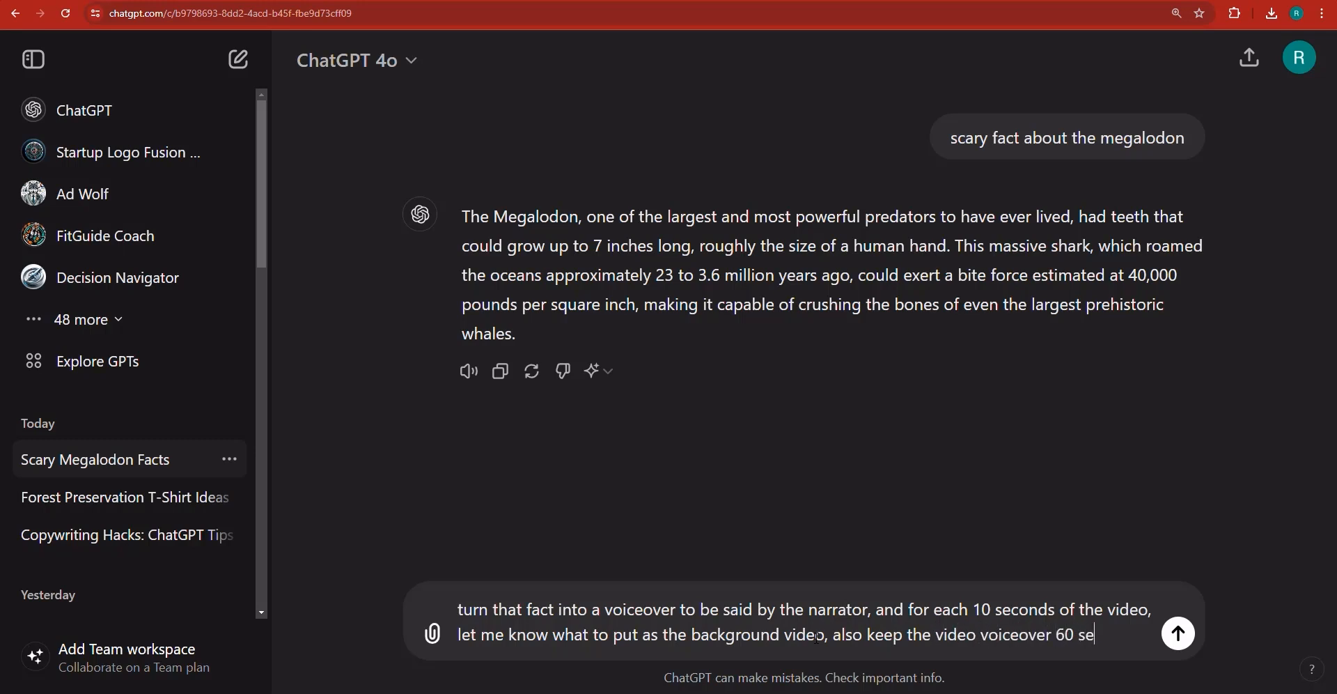
{"action": "type", "text": "conds."}
{"action": "left_click", "coordinate": [1191, 636]}
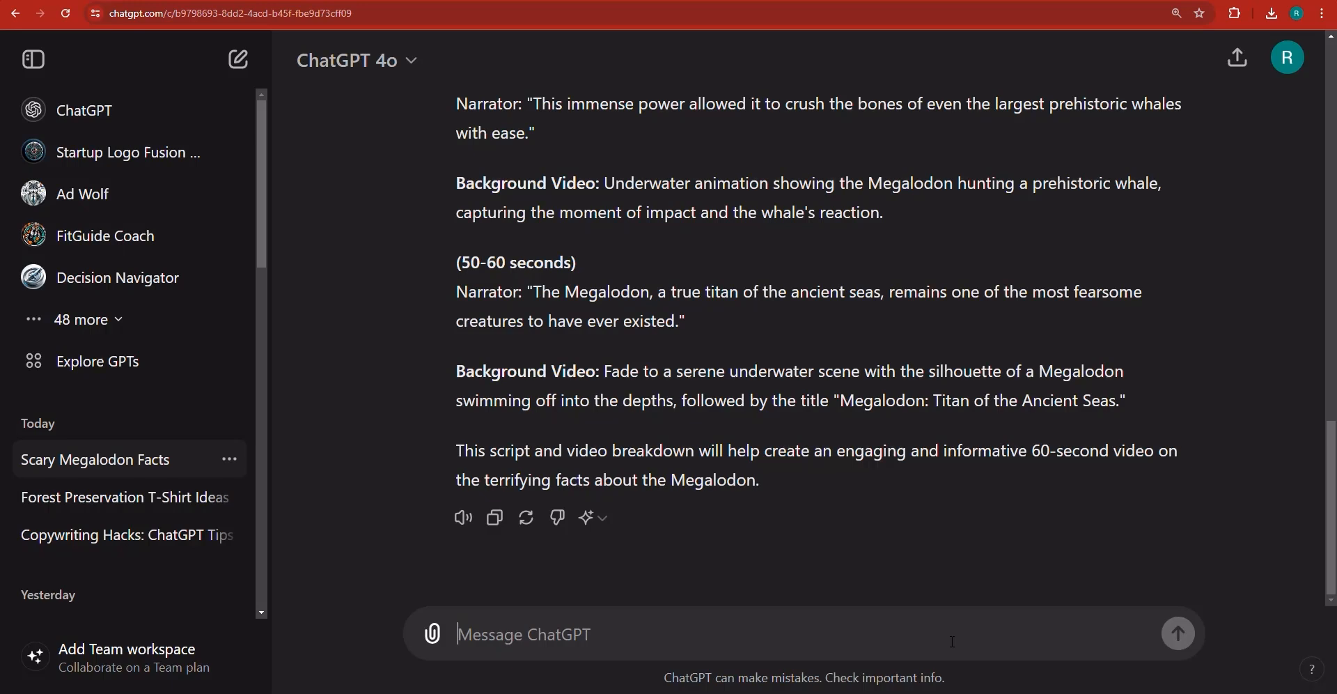
- Ask to assemble all the voiceovers in one paragraph and list minimal background video descriptions as bullets
{"action": "type", "text": "ASSEML"}
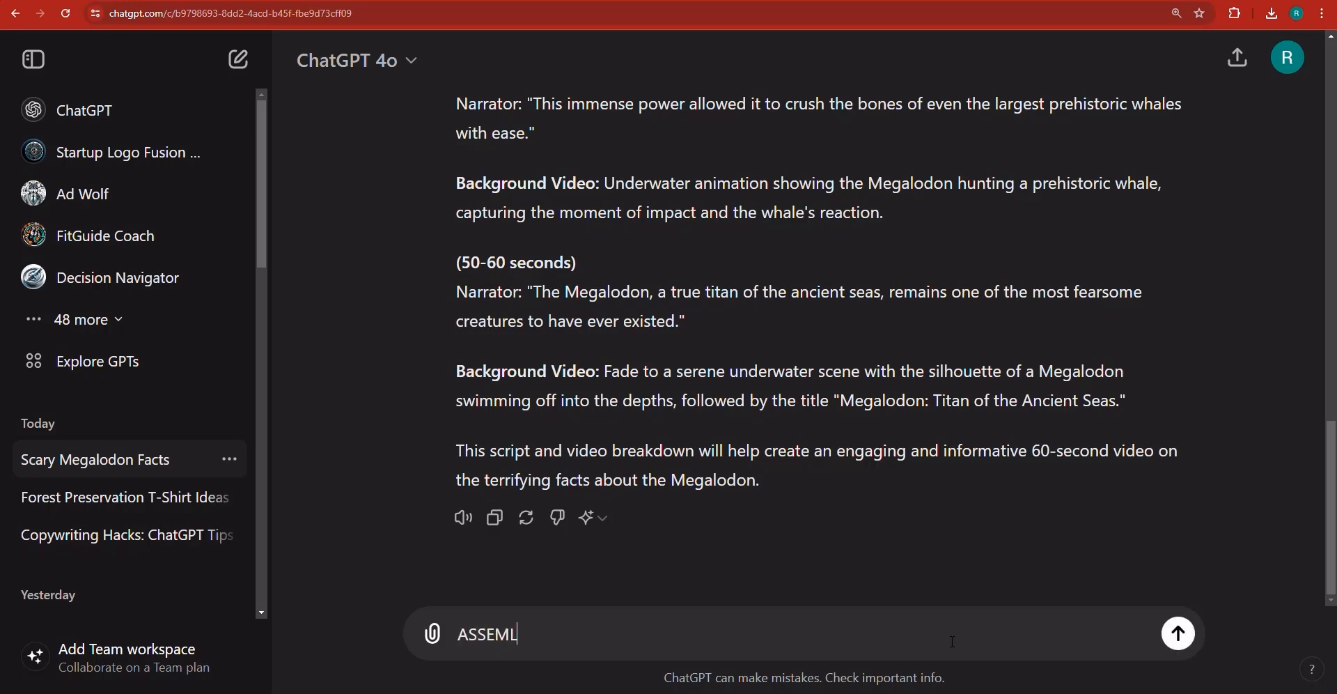
{"action": "key", "text": "BackSpace"}
{"action": "type", "text": "MBLE ALL THE VOICEOVERS"}
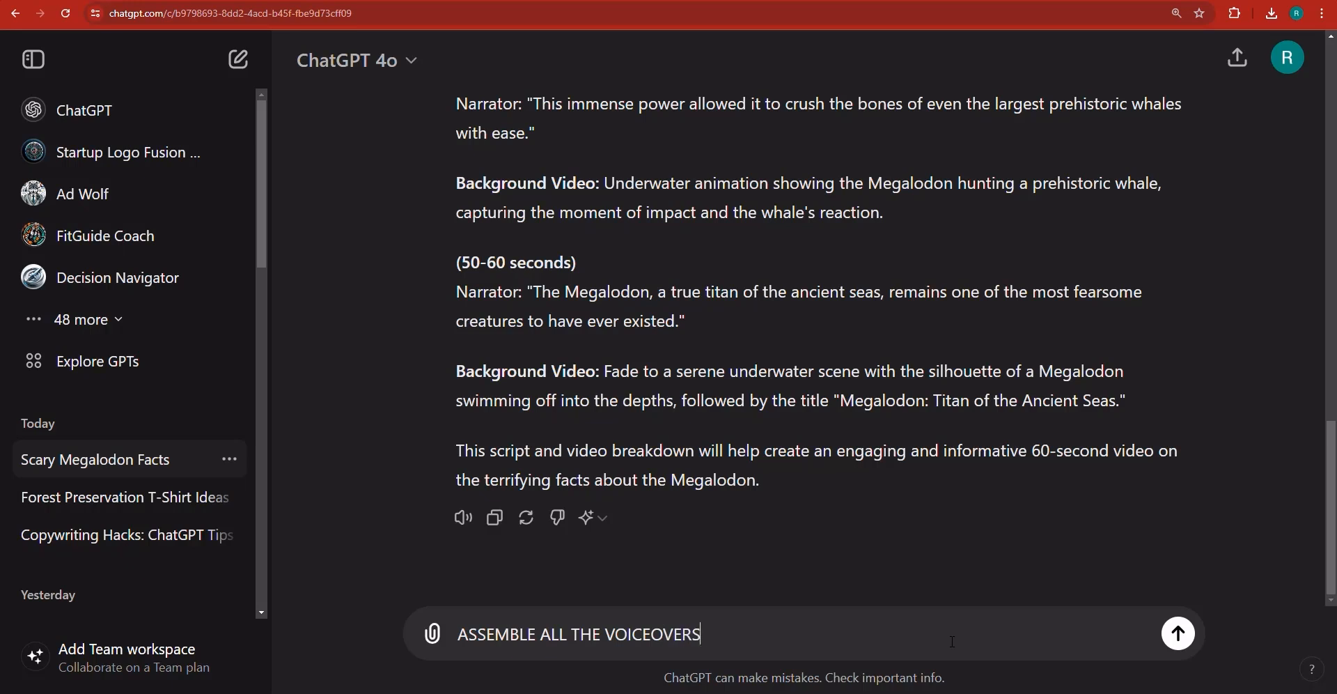
{"action": "type", "text": " IN ONE PARA"}
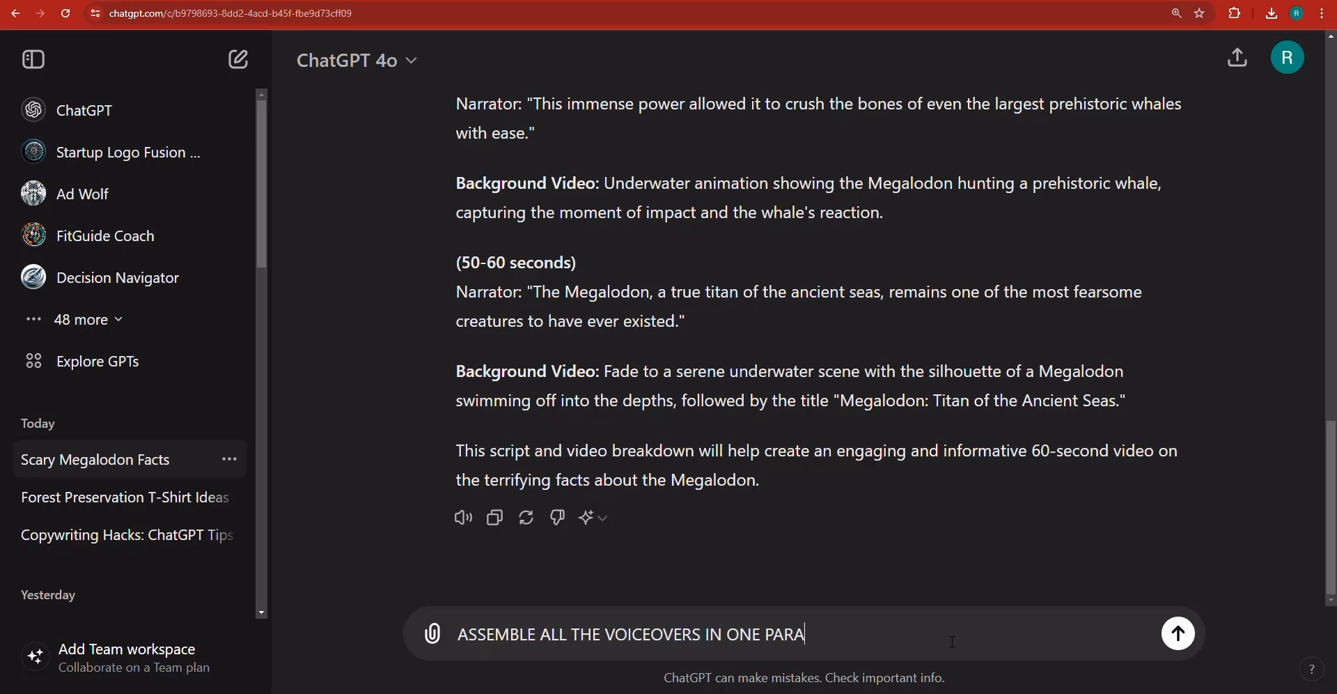
{"action": "type", "text": "GRAPH? AND"}
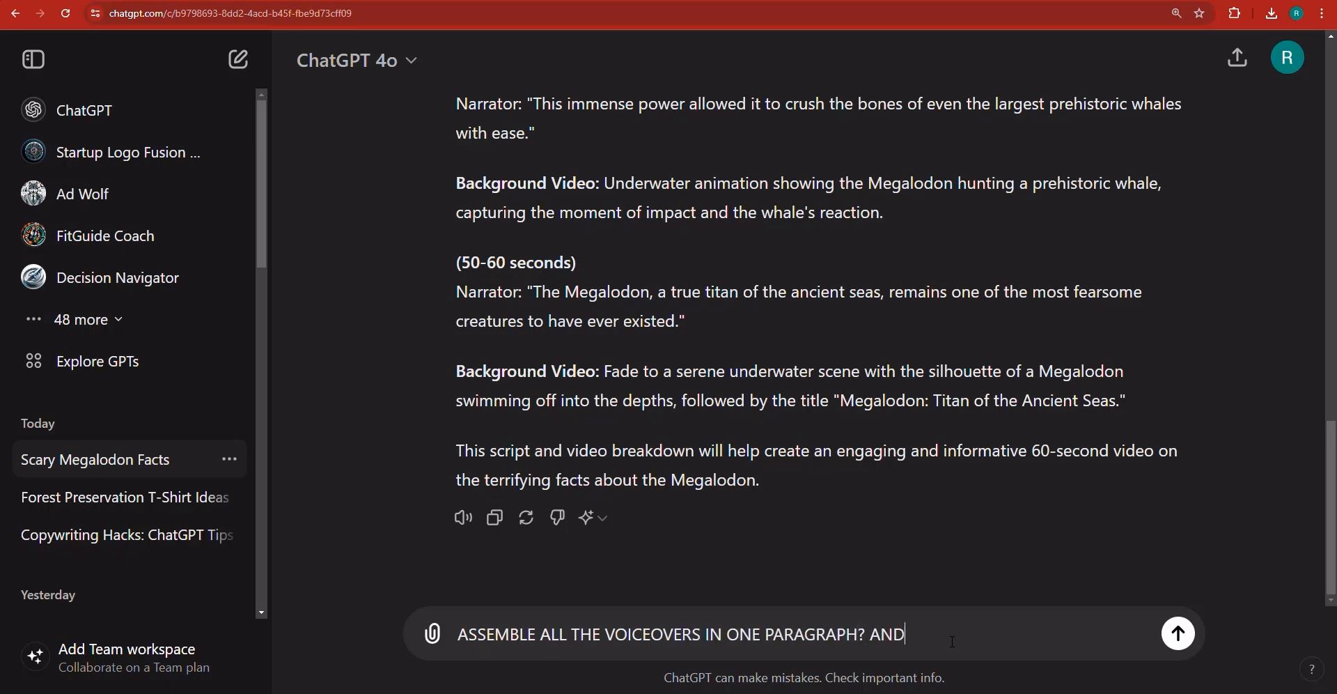
{"action": "key", "text": "BackSpace"}
{"action": "key", "text": "BackSpace"}
{"action": "key", "text": "BackSpace"}
{"action": "key", "text": "BackSpace"}
{"action": "type", "text": ", and shorten the backgro"}
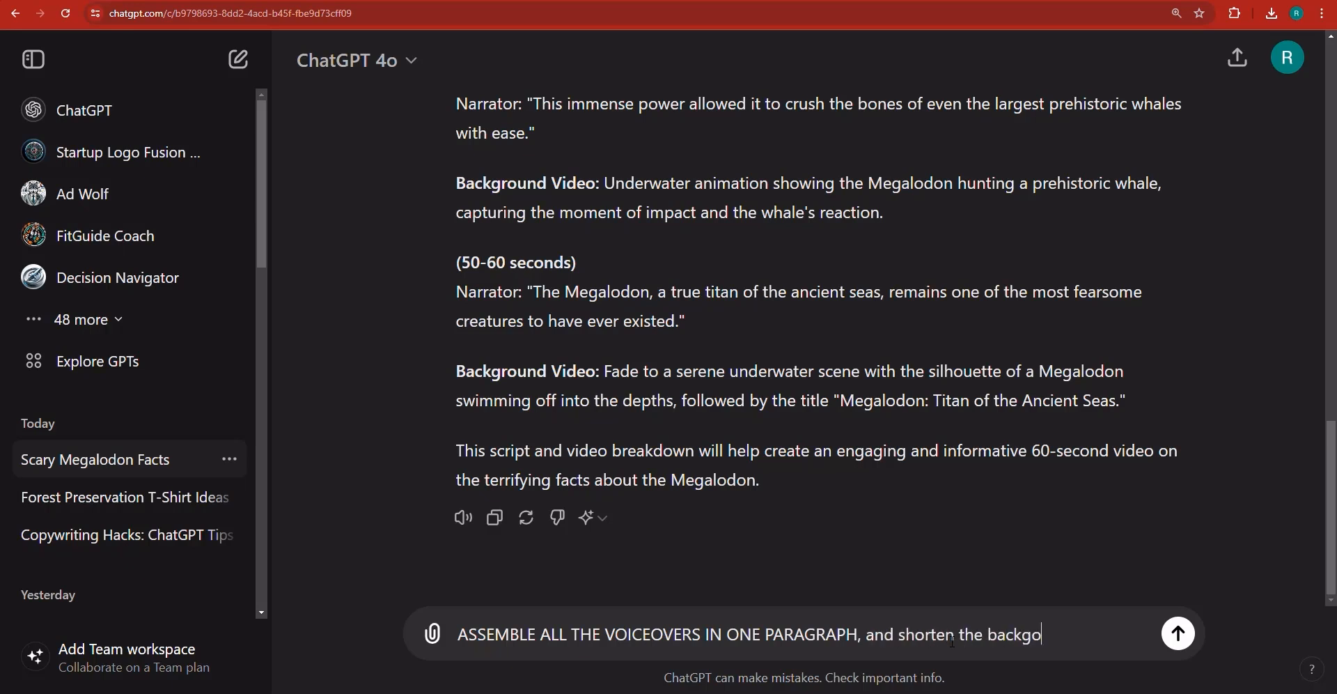
{"action": "key", "text": "BackSpace"}
{"action": "type", "text": "roudn vbideo des"}
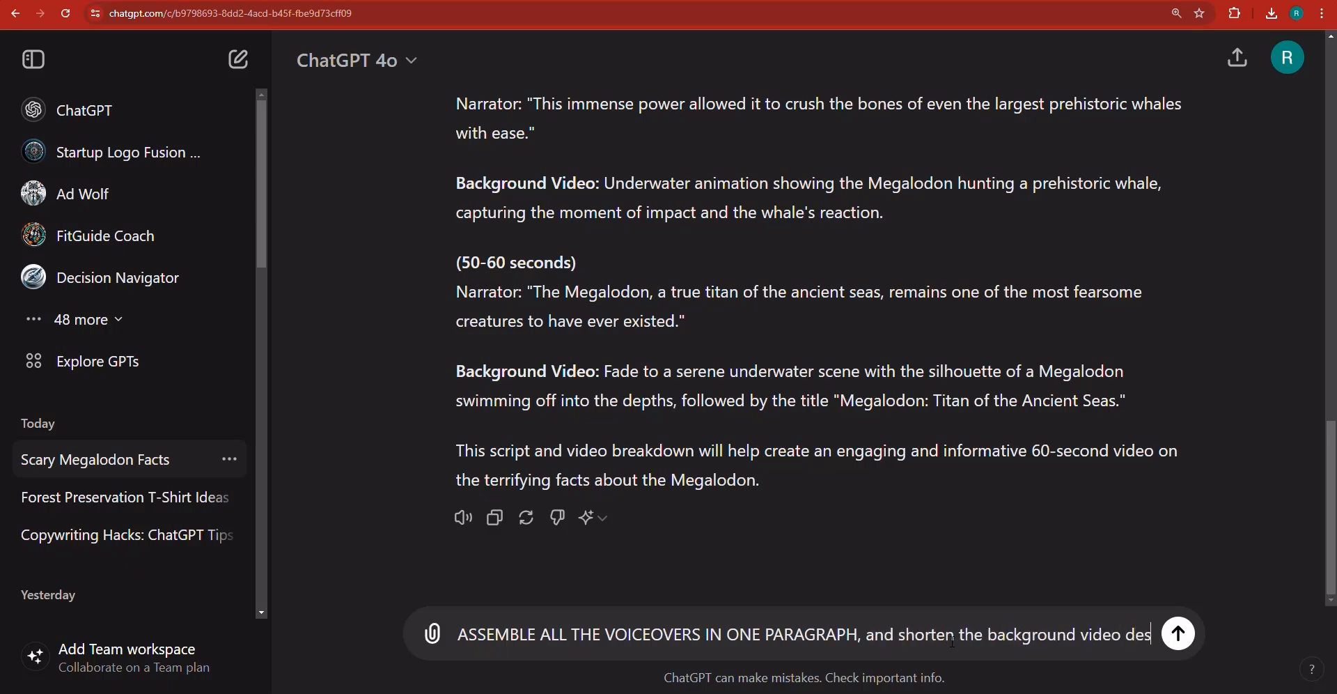
{"action": "type", "text": "criptions to a mi"}
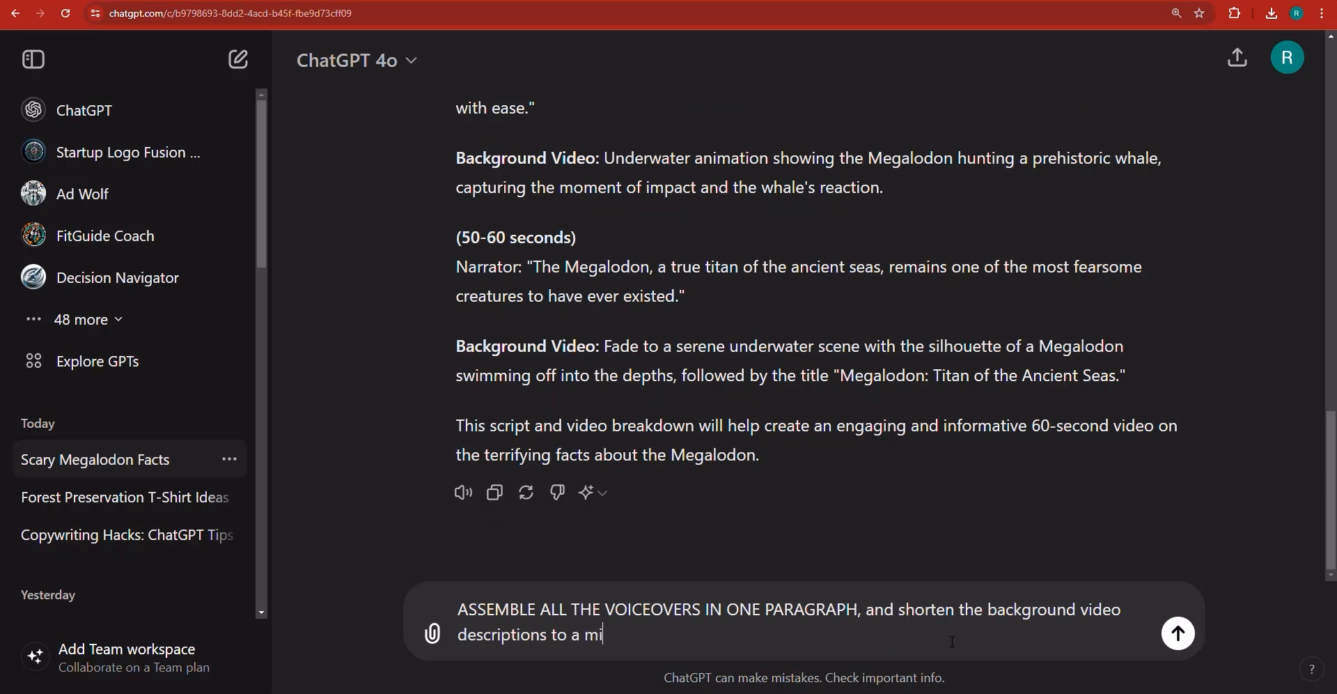
{"action": "type", "text": "nimum, and put them in"}
{"action": "type", "text": " bullet"}
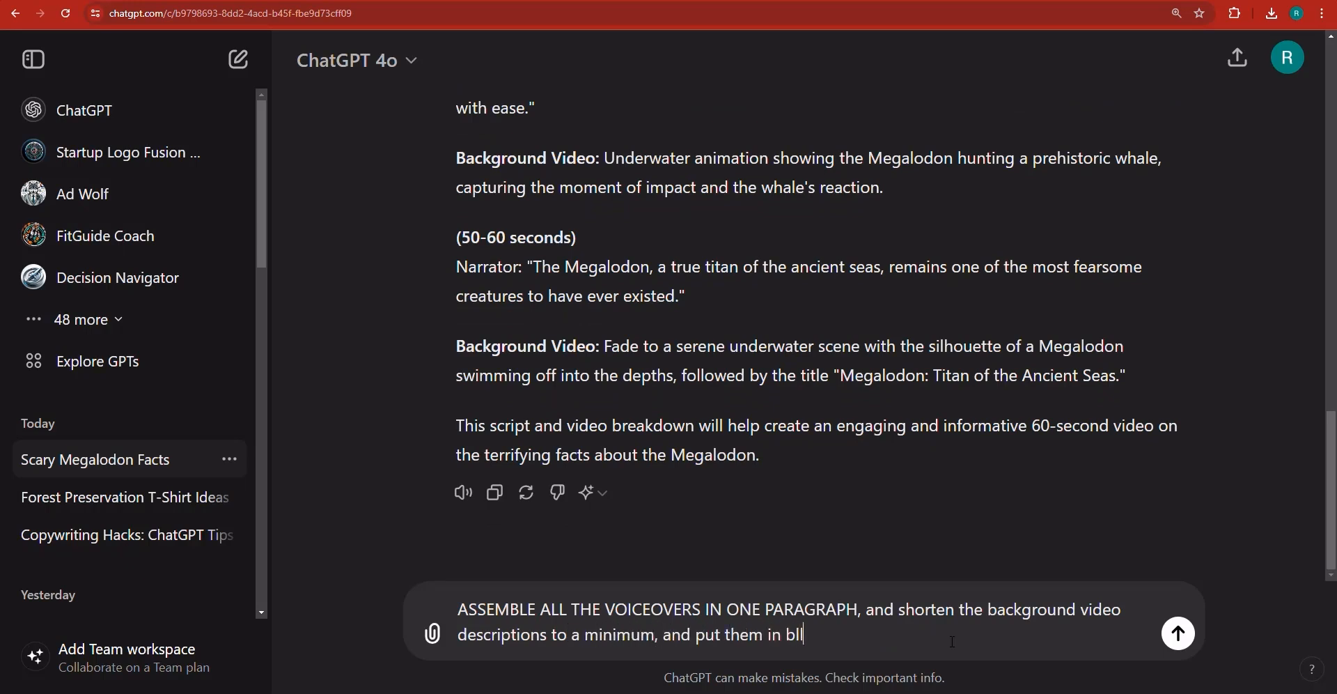
{"action": "type", "text": "s."}
{"action": "key", "text": "Return"}
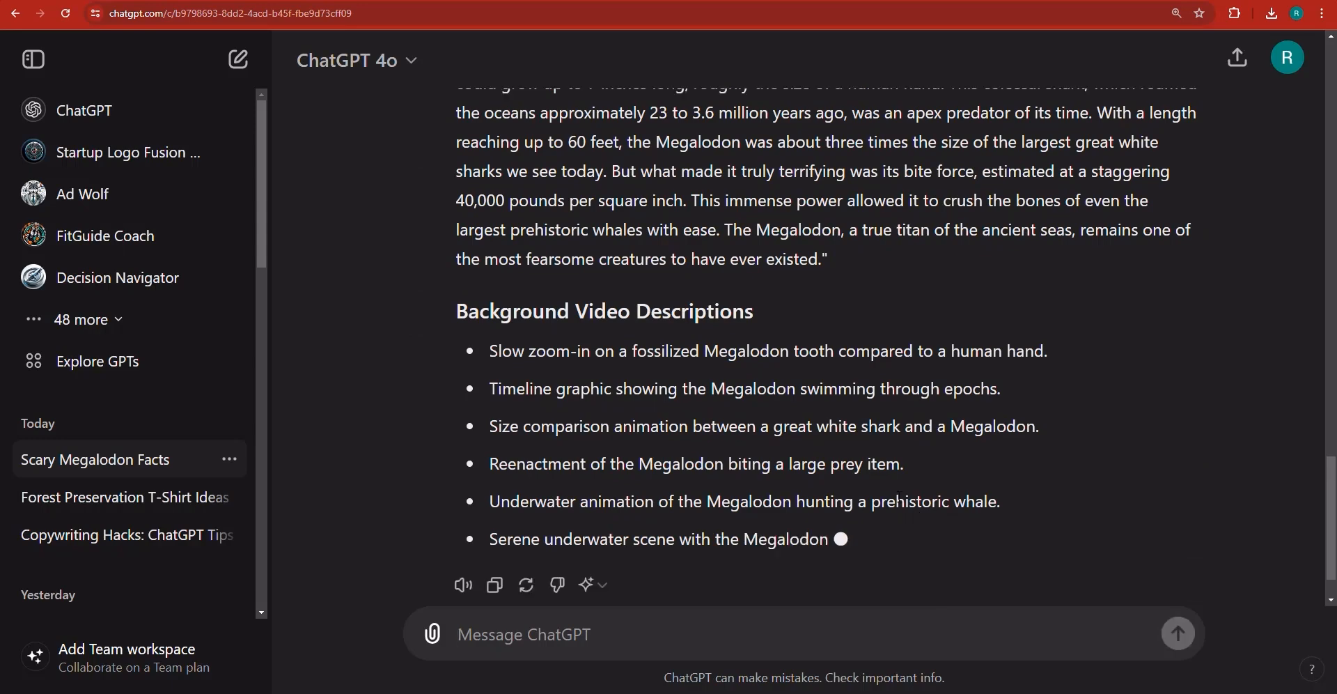
- Copy the voiceover script's opening sentences, up to "sharks we see today."
{"action": "scroll", "coordinate": [898, 498], "scroll_direction": "up", "scroll_amount": 2}
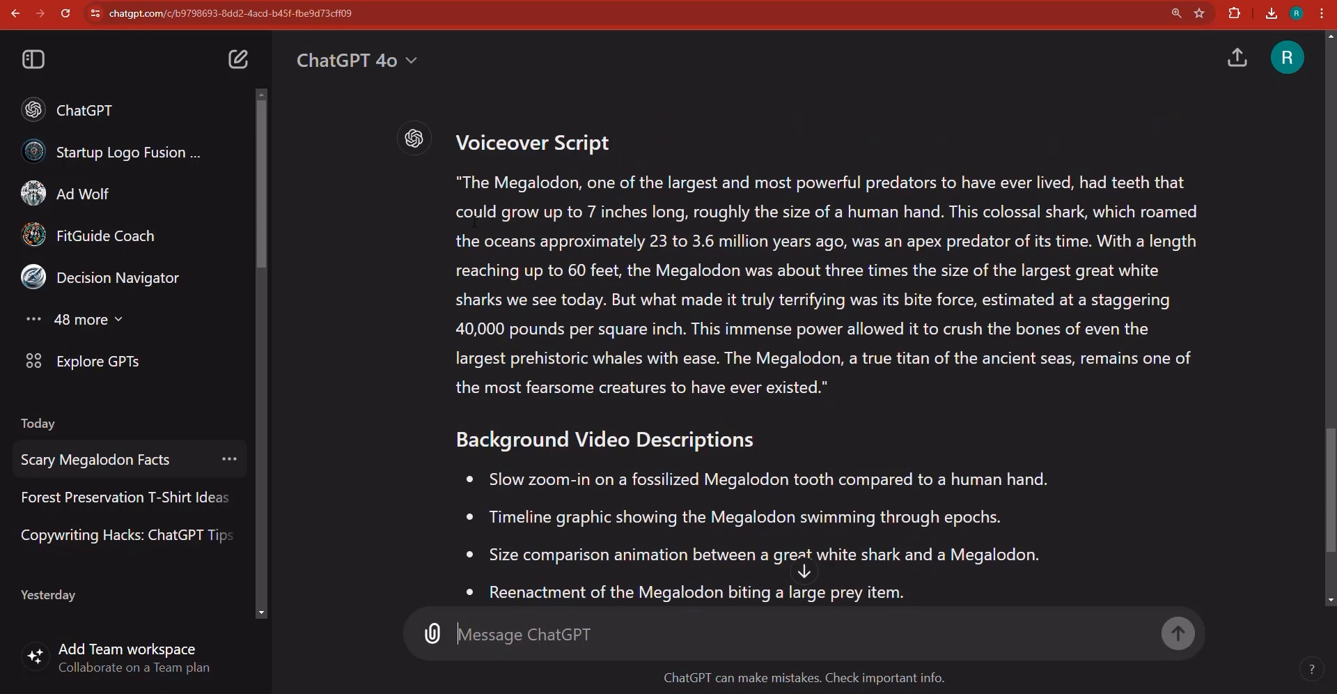
{"action": "left_click_drag", "start_coordinate": [462, 183], "coordinate": [606, 300]}
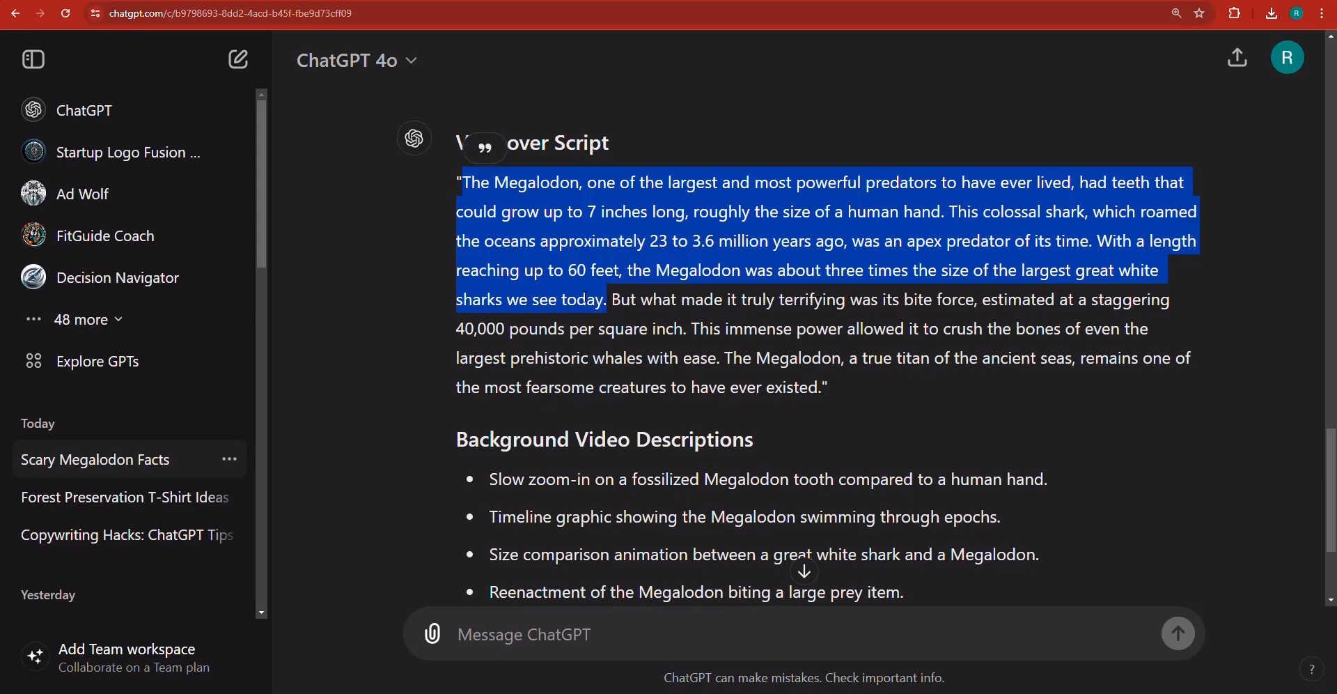
{"action": "right_click", "coordinate": [584, 295]}
{"action": "left_click", "coordinate": [625, 315]}
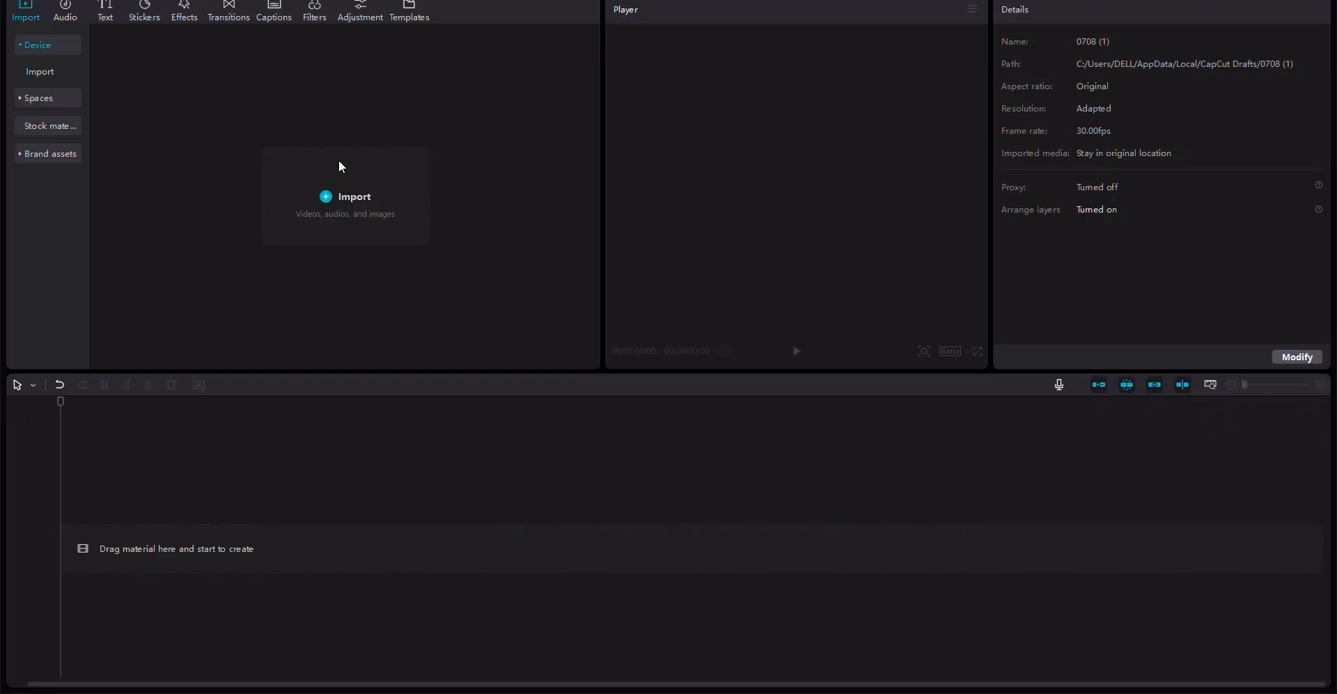
- Switch to CapCut and add a Default text clip to the timeline
{"action": "left_click", "coordinate": [105, 16]}
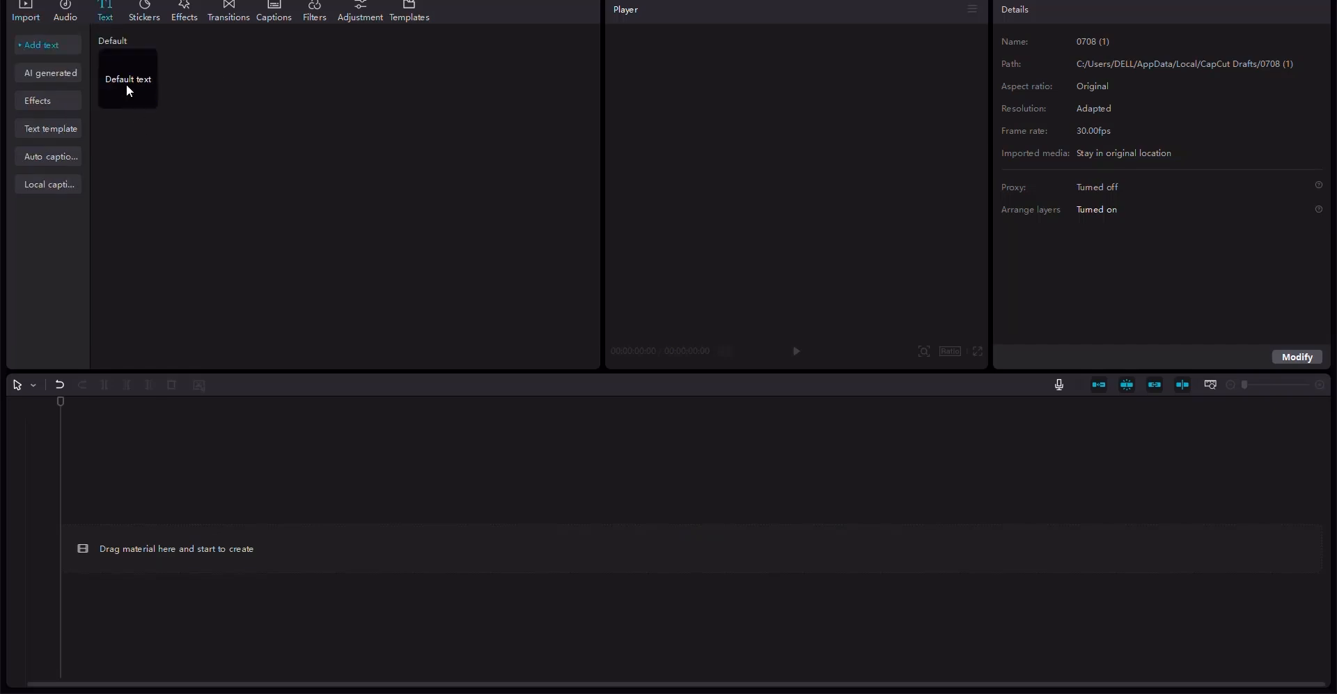
{"action": "left_click_drag", "start_coordinate": [113, 554], "coordinate": [109, 554]}
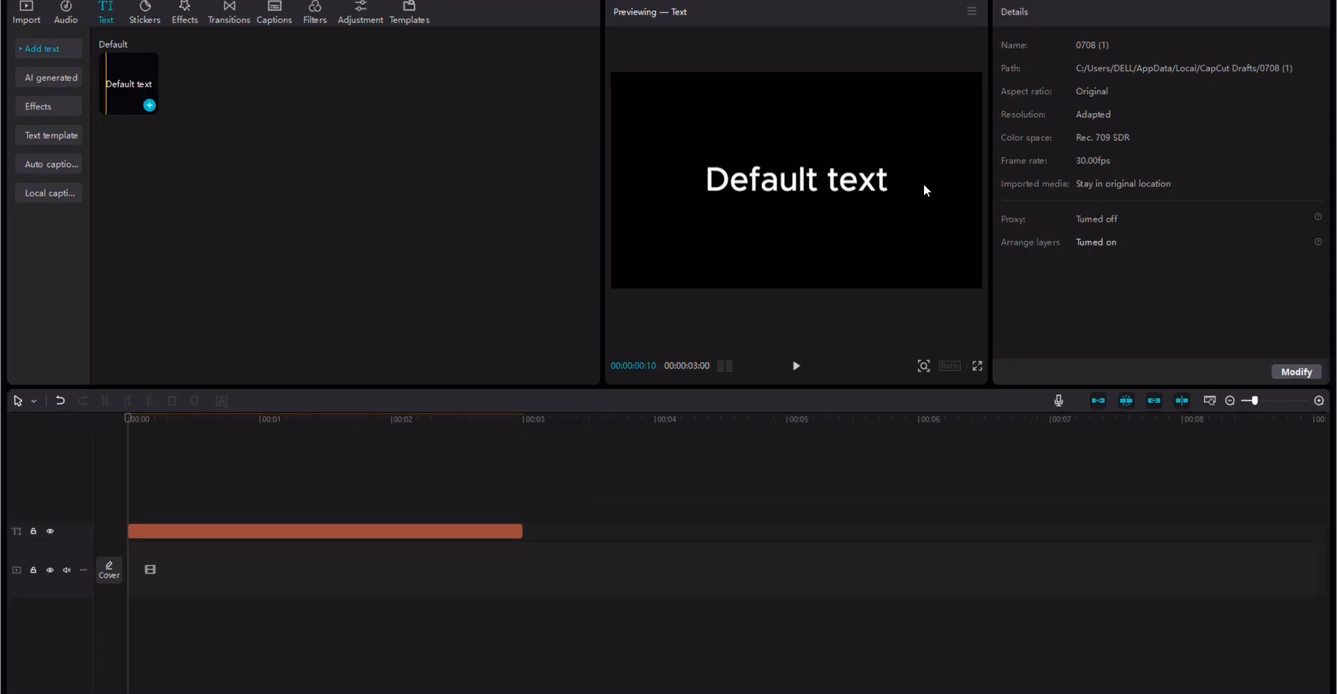
- Replace the text clip's content with the copied voiceover passage
{"action": "left_click", "coordinate": [481, 531]}
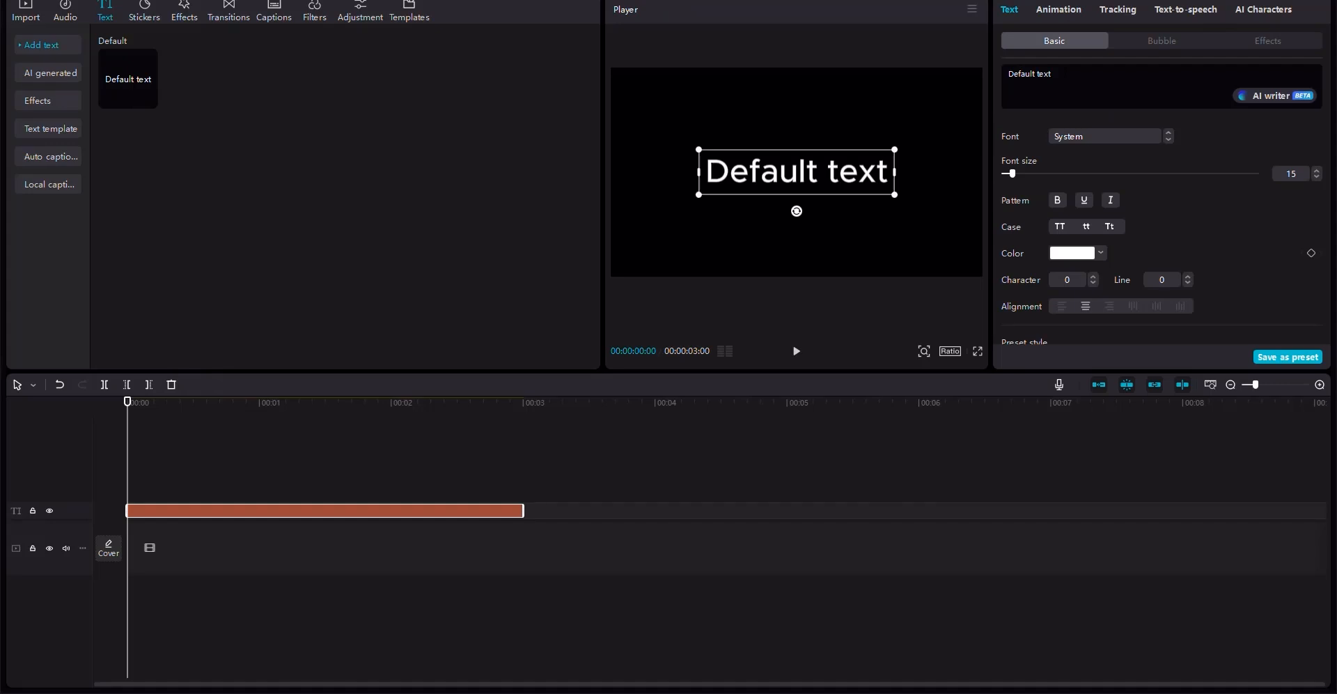
{"action": "double_click", "coordinate": [857, 172]}
{"action": "key", "text": "ctrl+a"}
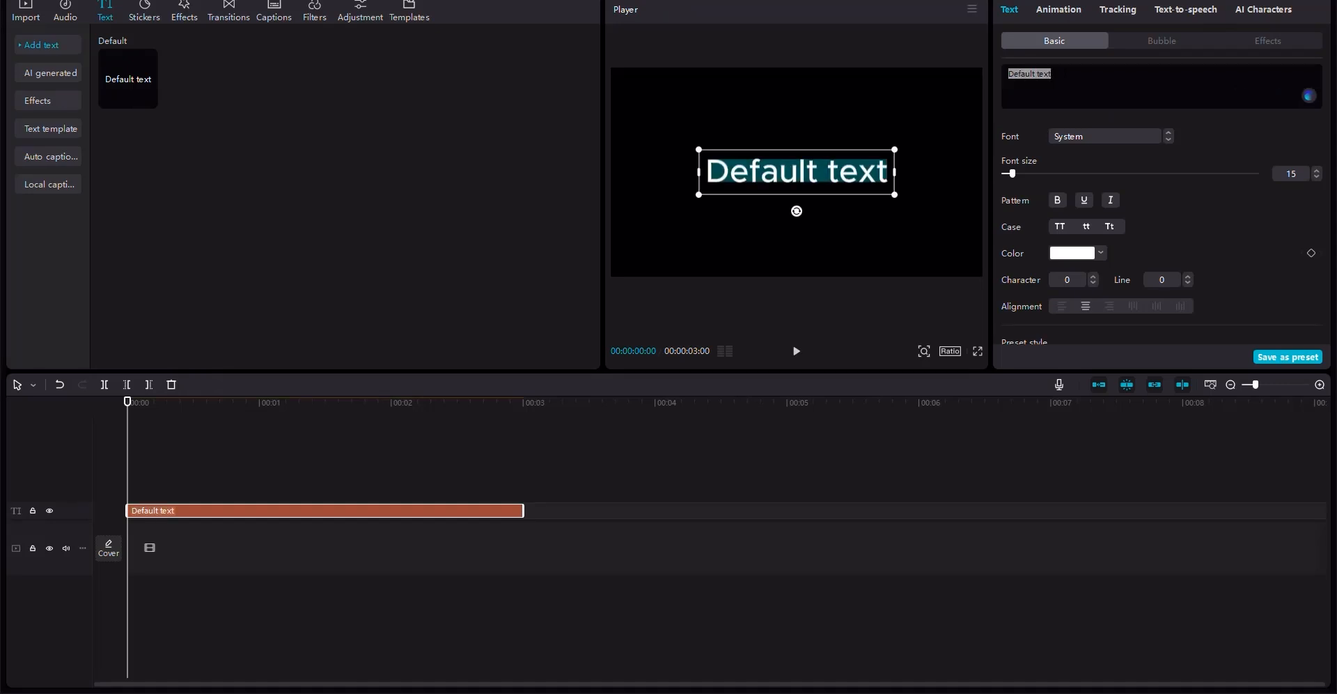
{"action": "key", "text": "ctrl+v"}
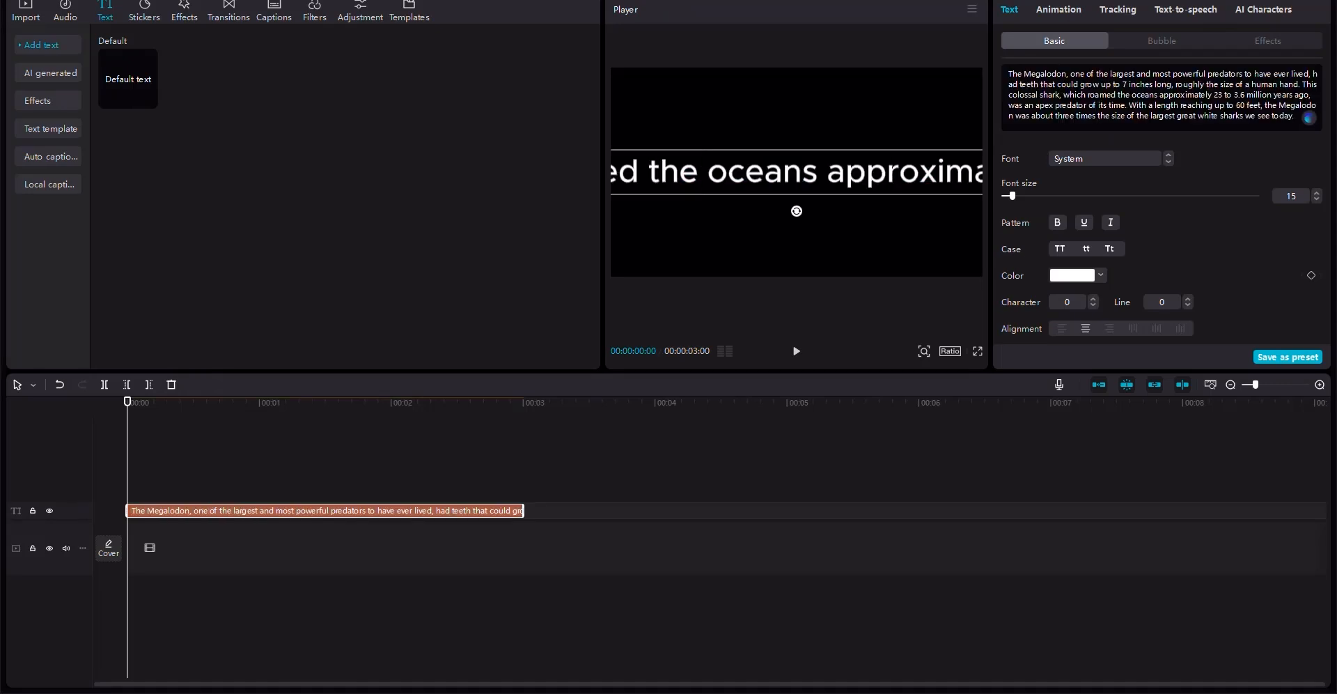
- Add the Grace-Holding phone 1 AI character as the narrator for the voiceover text clip
{"action": "left_click", "coordinate": [1267, 11]}
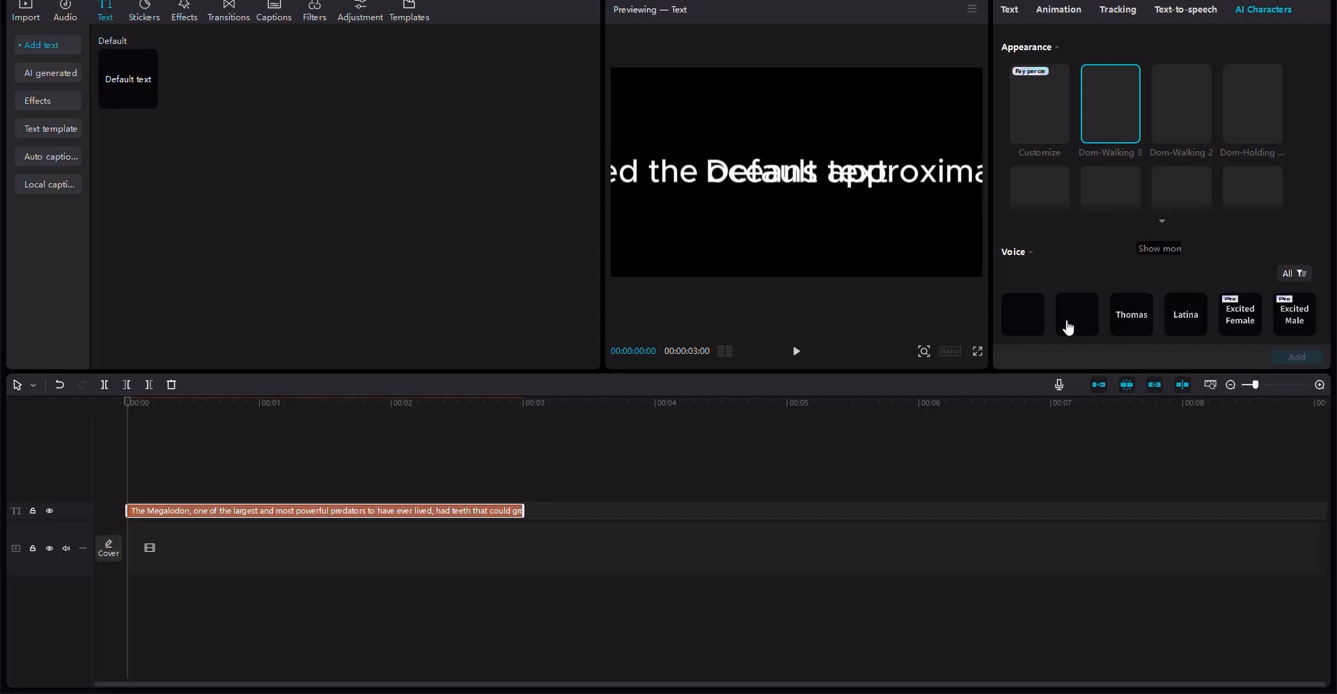
{"action": "left_click", "coordinate": [1163, 221]}
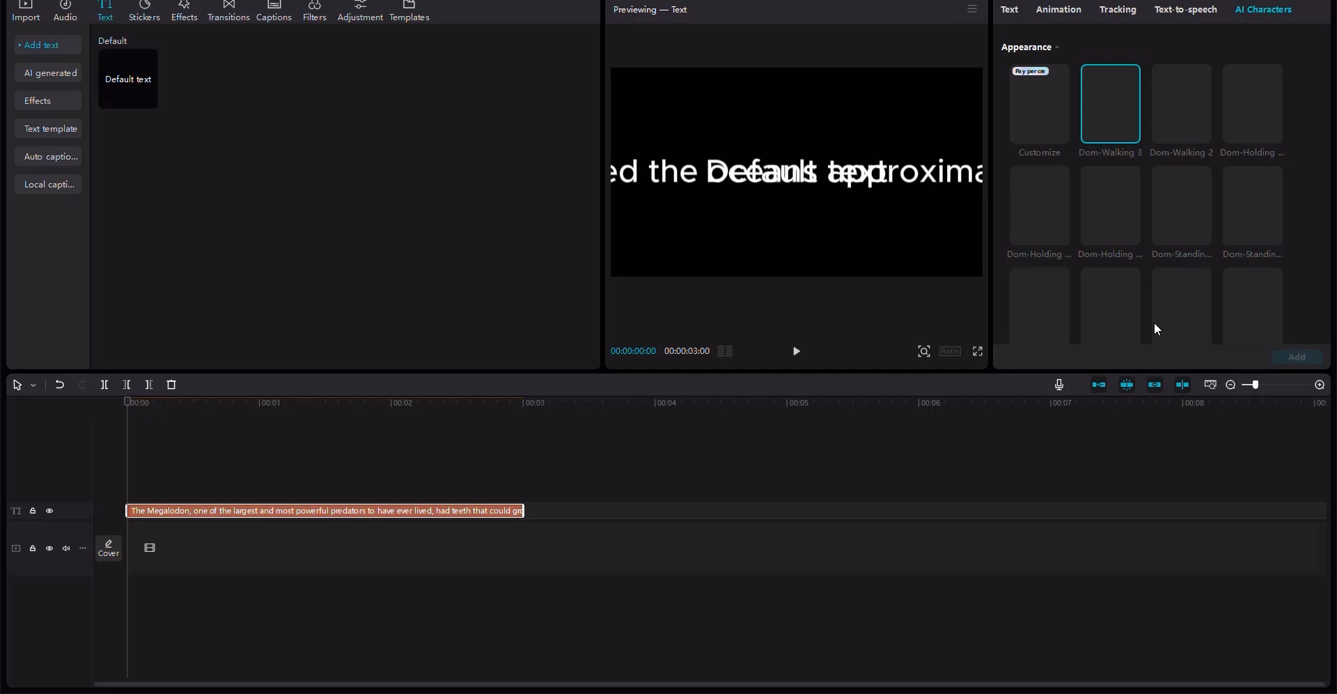
{"action": "scroll", "coordinate": [1277, 162], "scroll_direction": "down", "scroll_amount": 5}
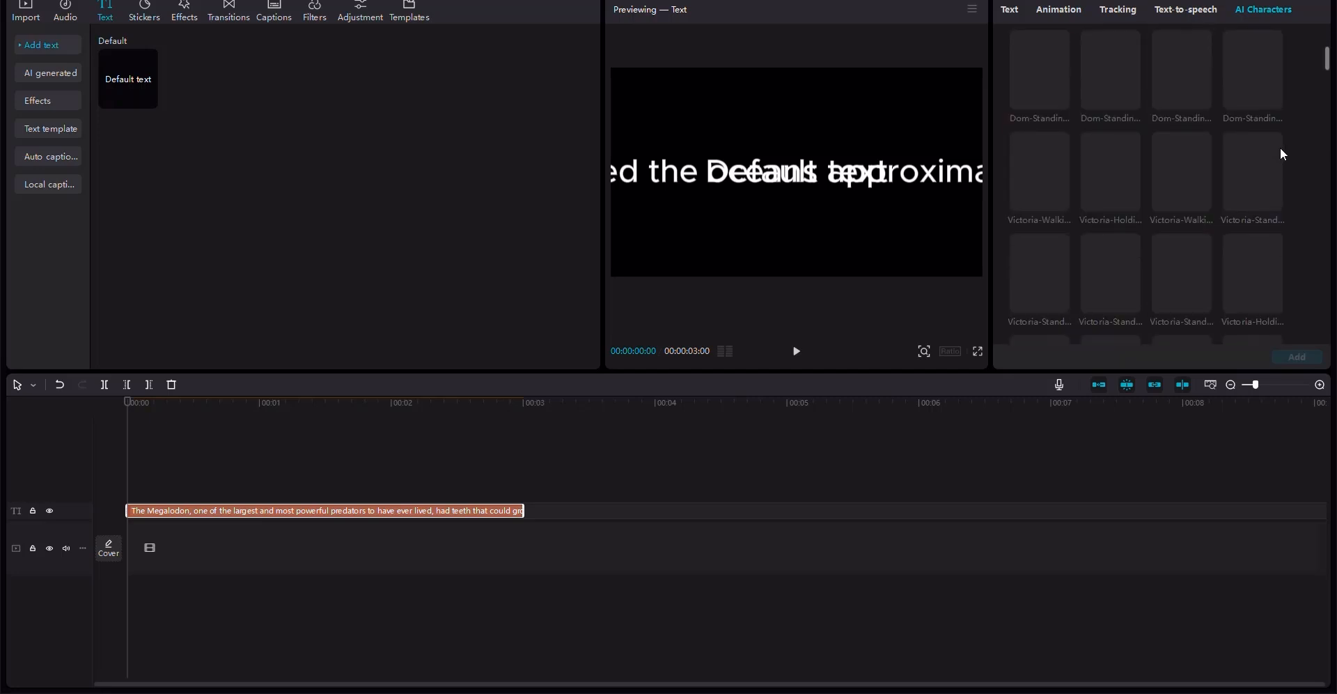
{"action": "scroll", "coordinate": [1280, 148], "scroll_direction": "down", "scroll_amount": 5}
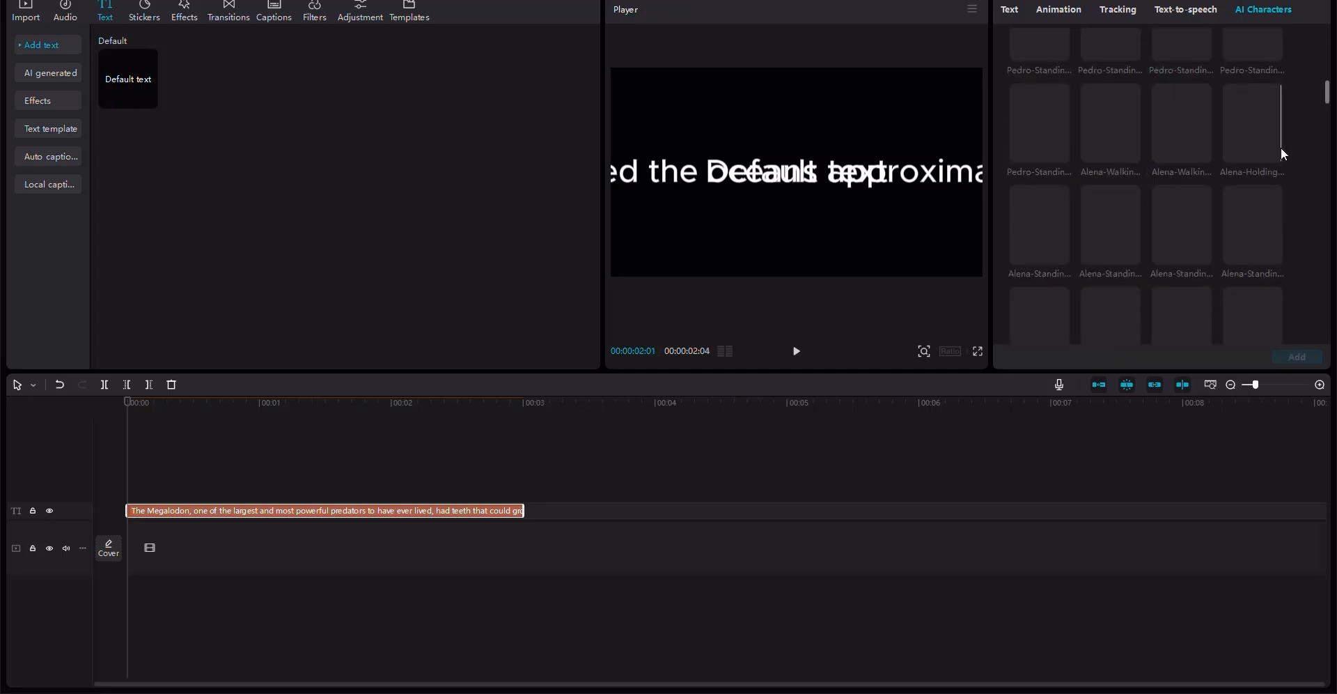
{"action": "scroll", "coordinate": [1282, 150], "scroll_direction": "down", "scroll_amount": 5}
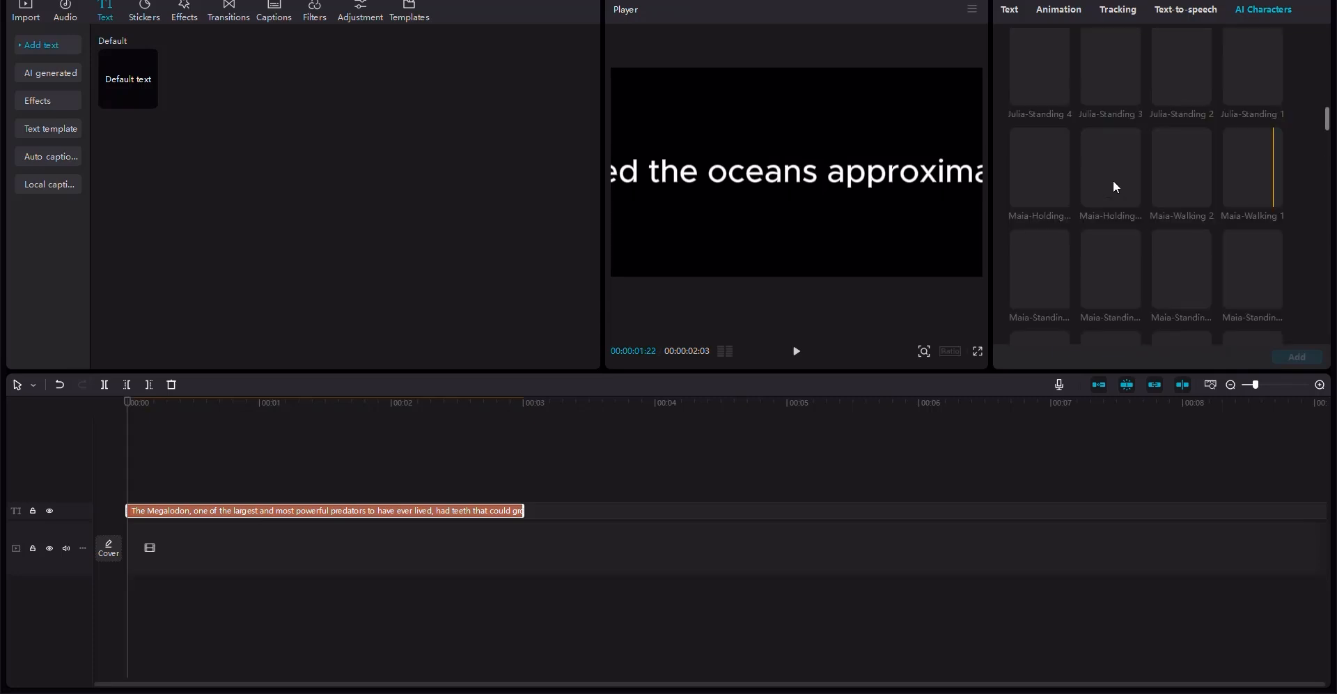
{"action": "scroll", "coordinate": [1254, 230], "scroll_direction": "down", "scroll_amount": 1}
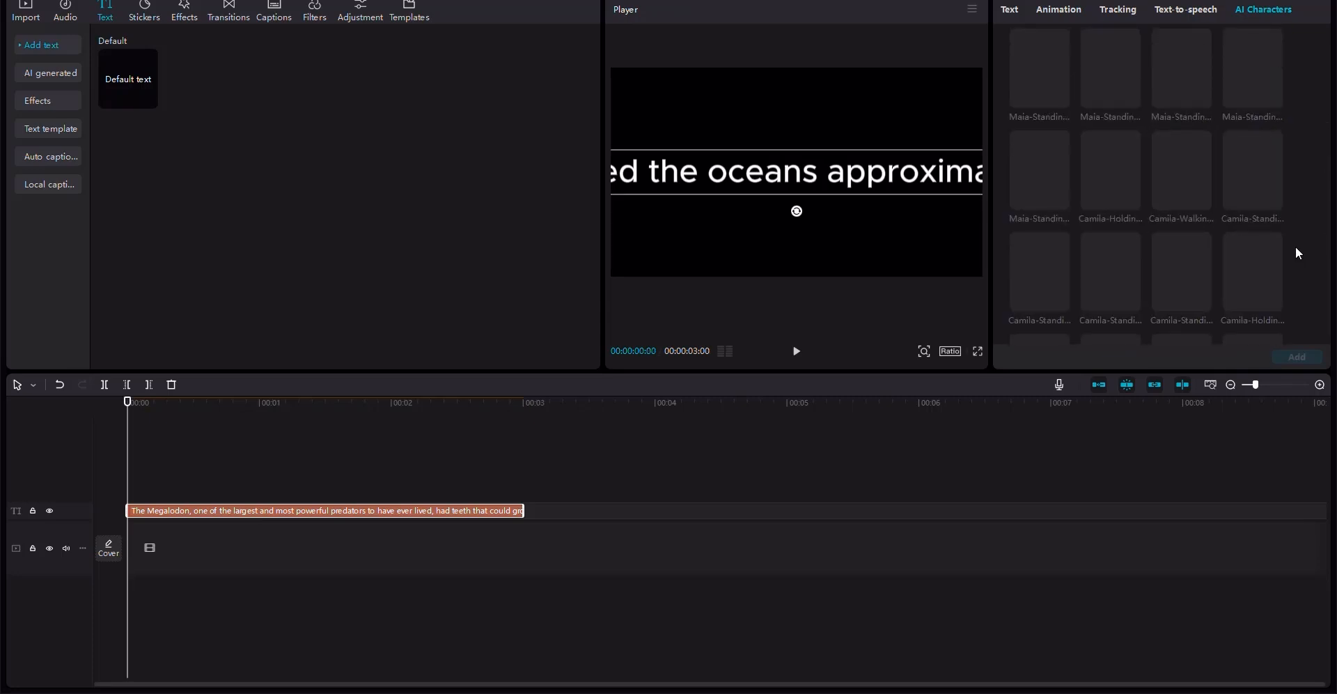
{"action": "scroll", "coordinate": [1292, 241], "scroll_direction": "down", "scroll_amount": 3}
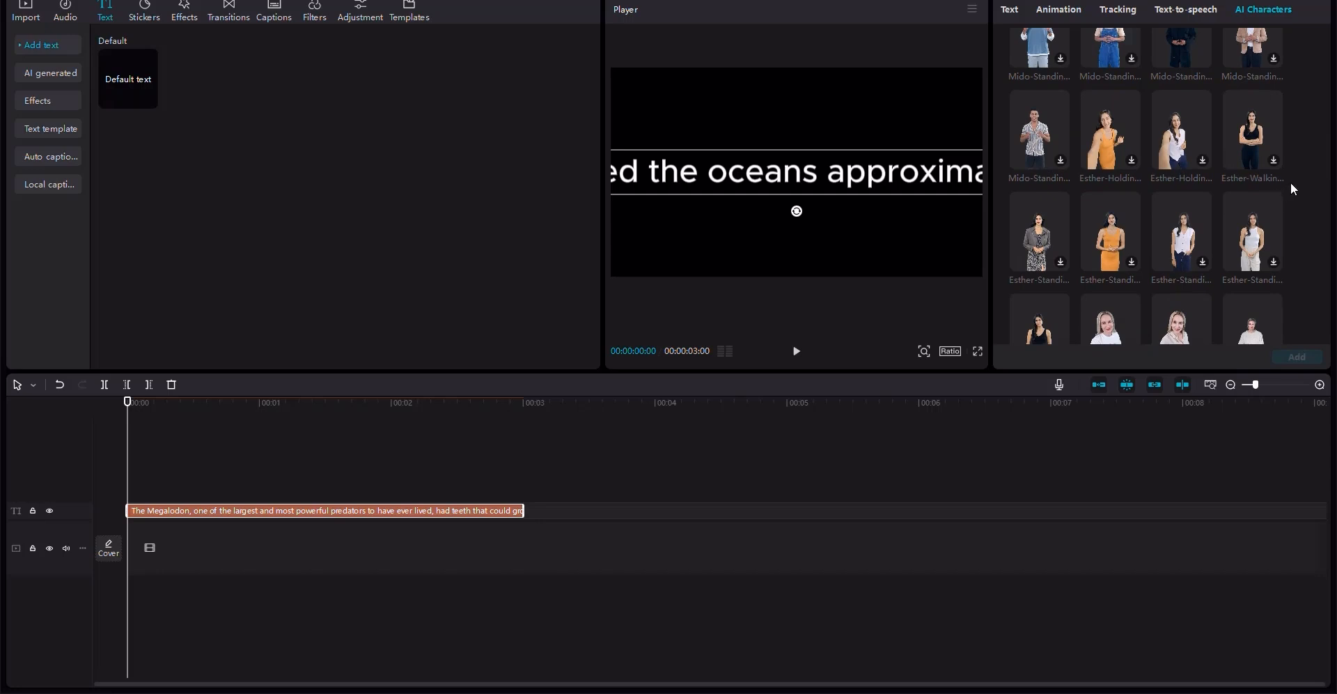
{"action": "scroll", "coordinate": [1292, 186], "scroll_direction": "down", "scroll_amount": 5}
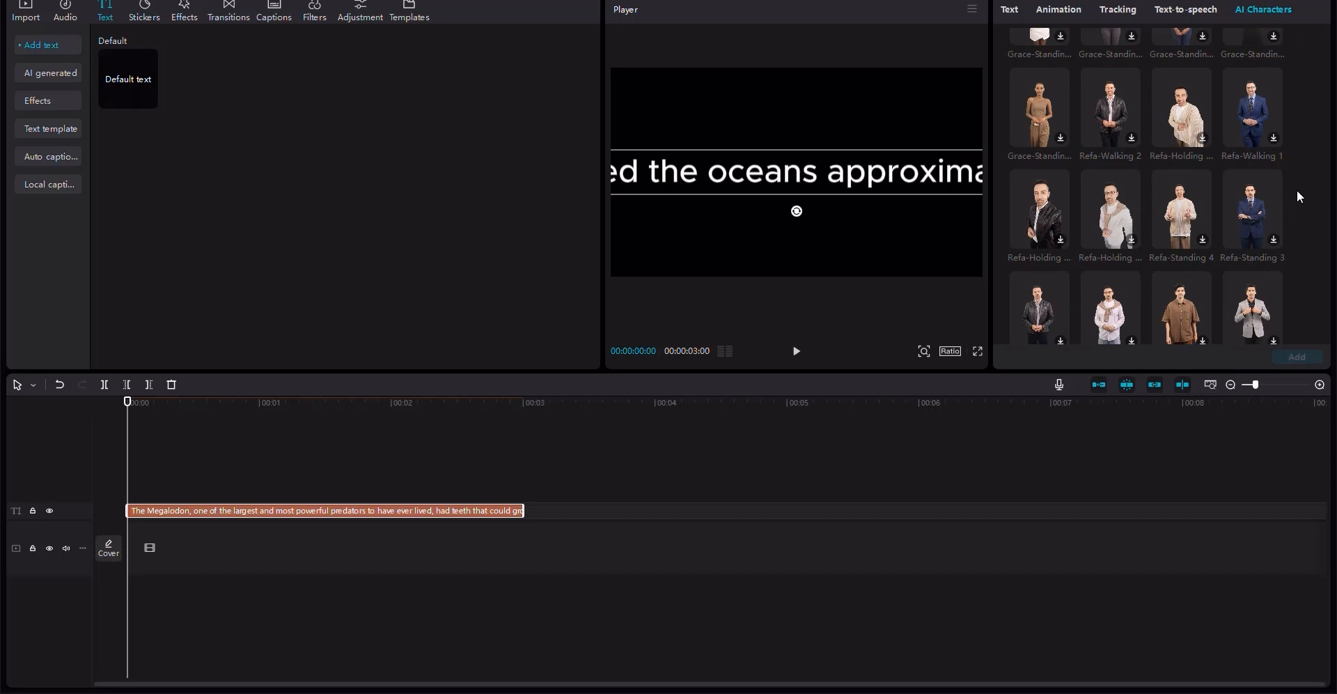
{"action": "scroll", "coordinate": [1298, 182], "scroll_direction": "up", "scroll_amount": 2}
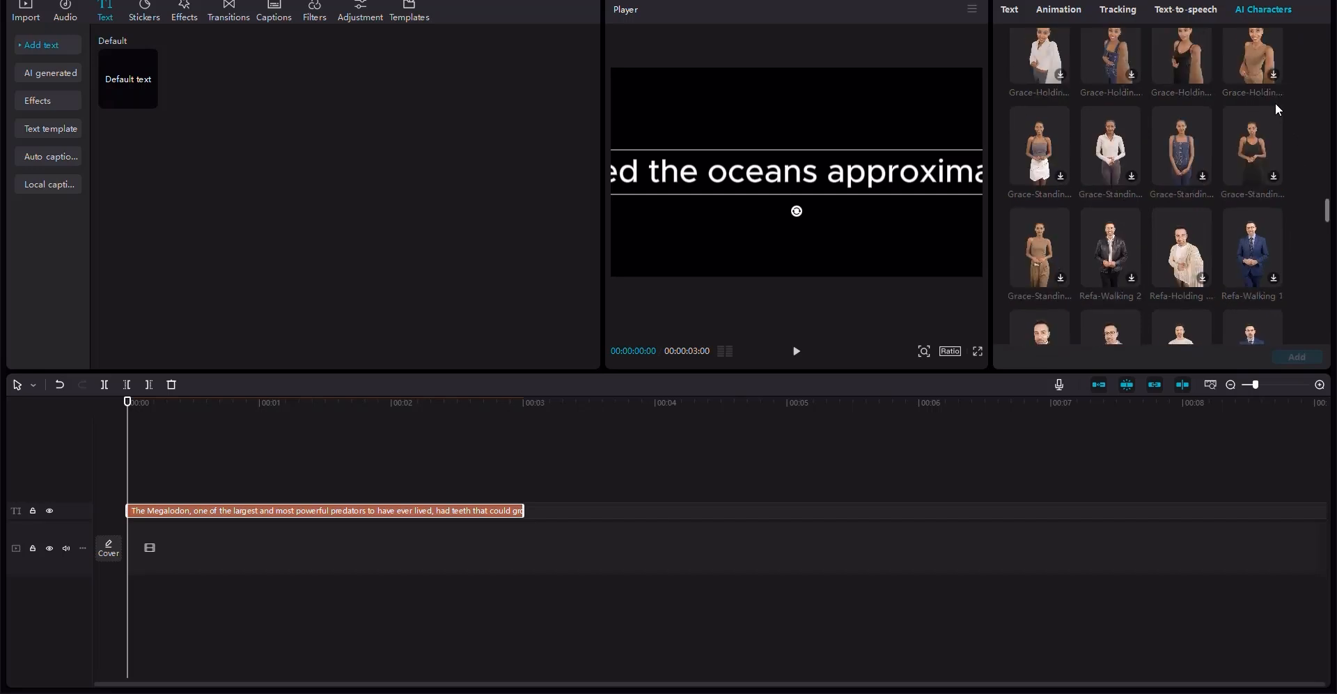
{"action": "scroll", "coordinate": [1278, 106], "scroll_direction": "up", "scroll_amount": 3}
{"action": "mouse_move", "coordinate": [1258, 109]}
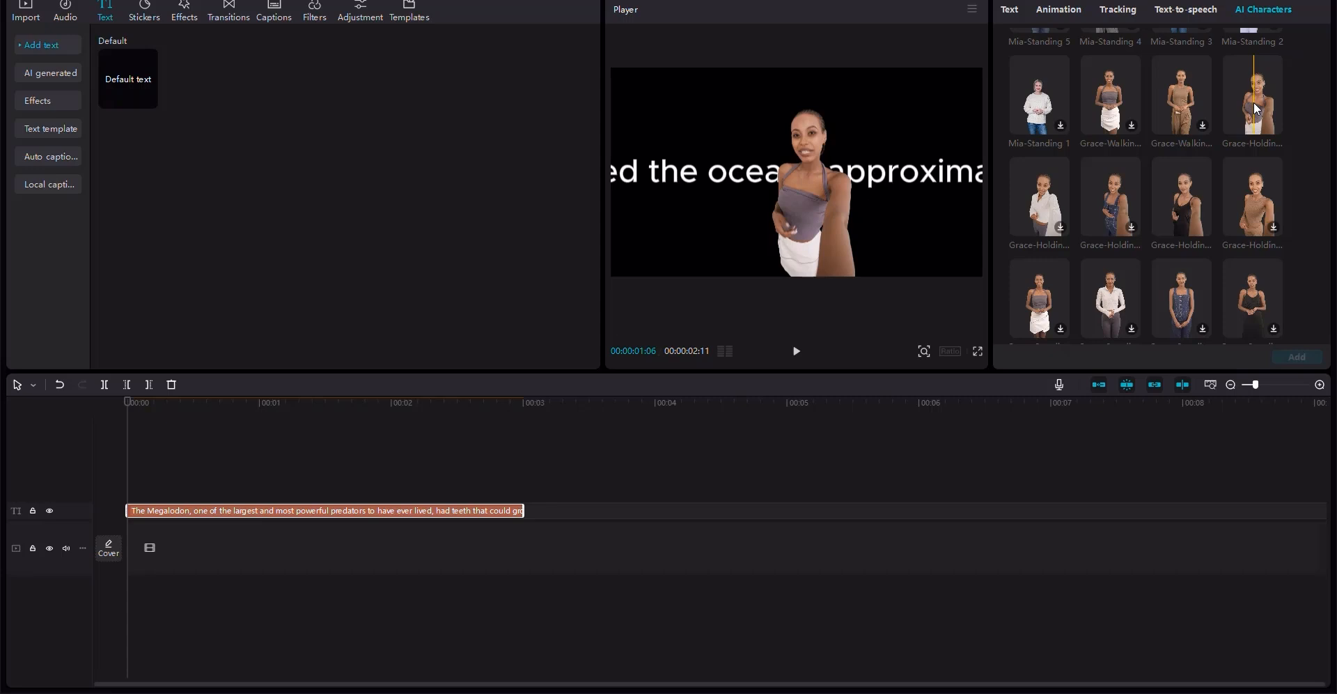
{"action": "left_click", "coordinate": [1256, 221]}
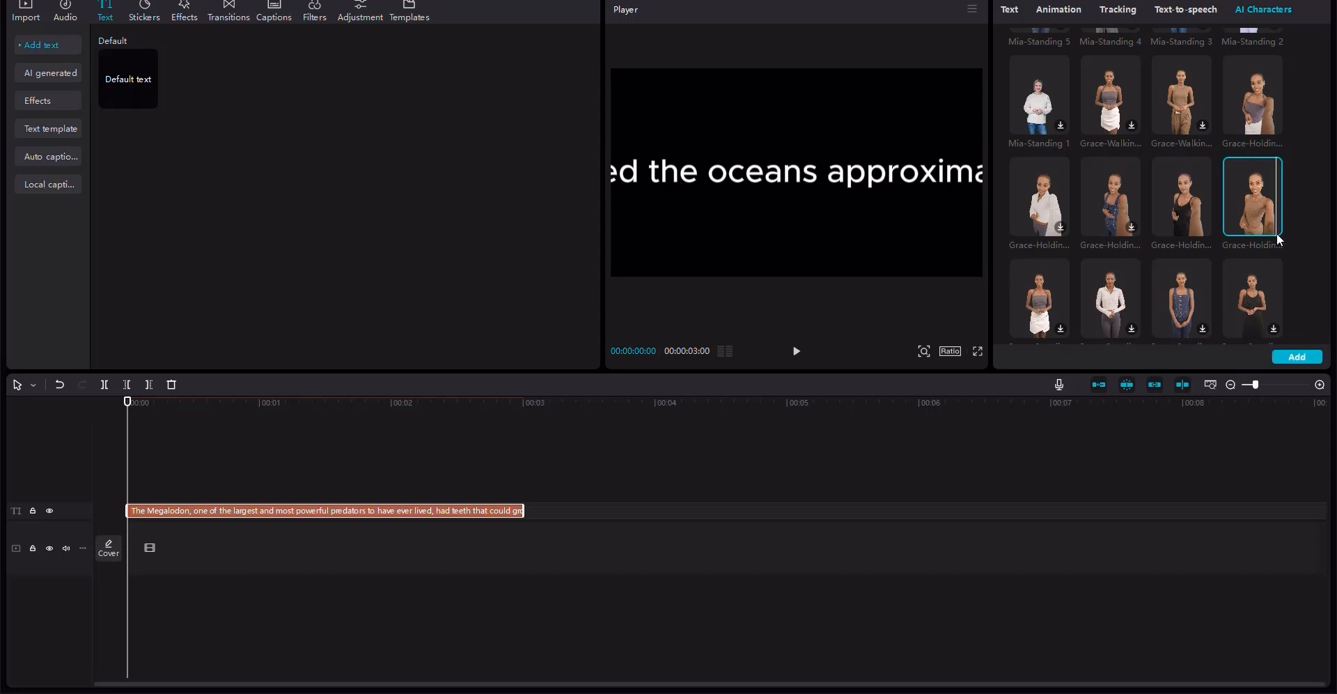
{"action": "left_click", "coordinate": [1297, 356]}
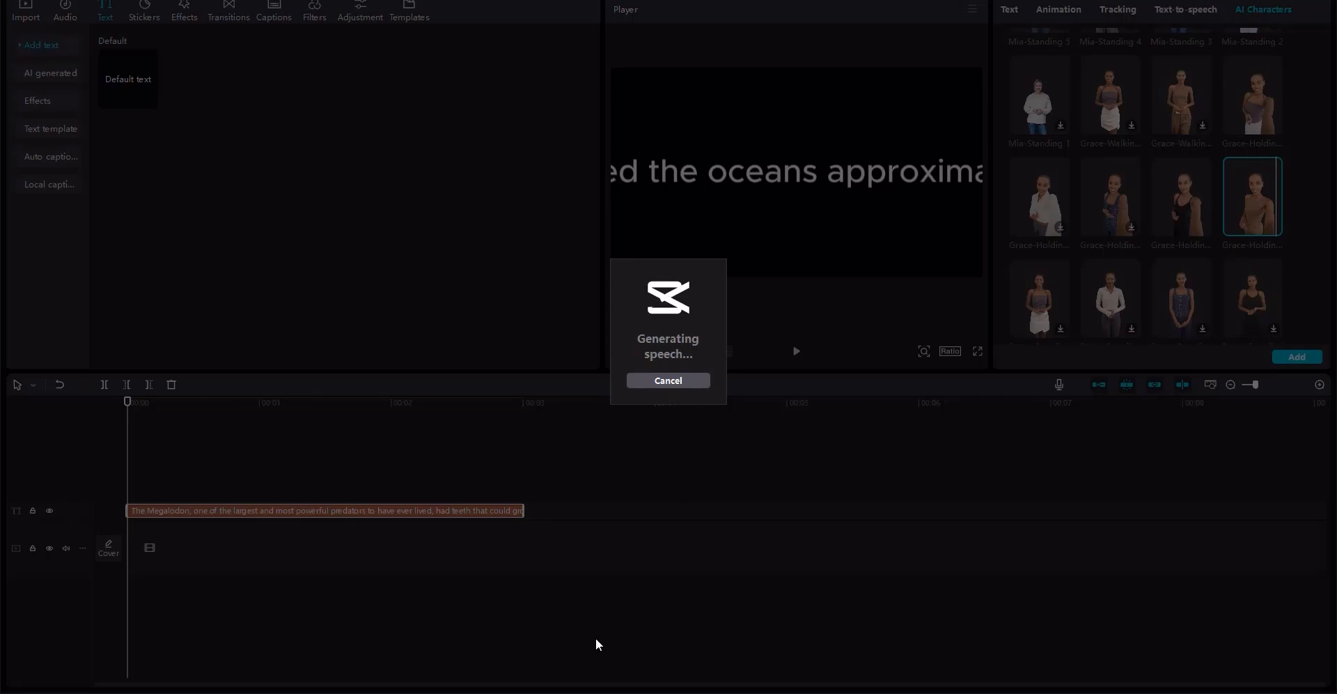
- Copy the rest of the voiceover script, from "But what made it truly terrifying" to the end
{"action": "left_click", "coordinate": [514, 691]}
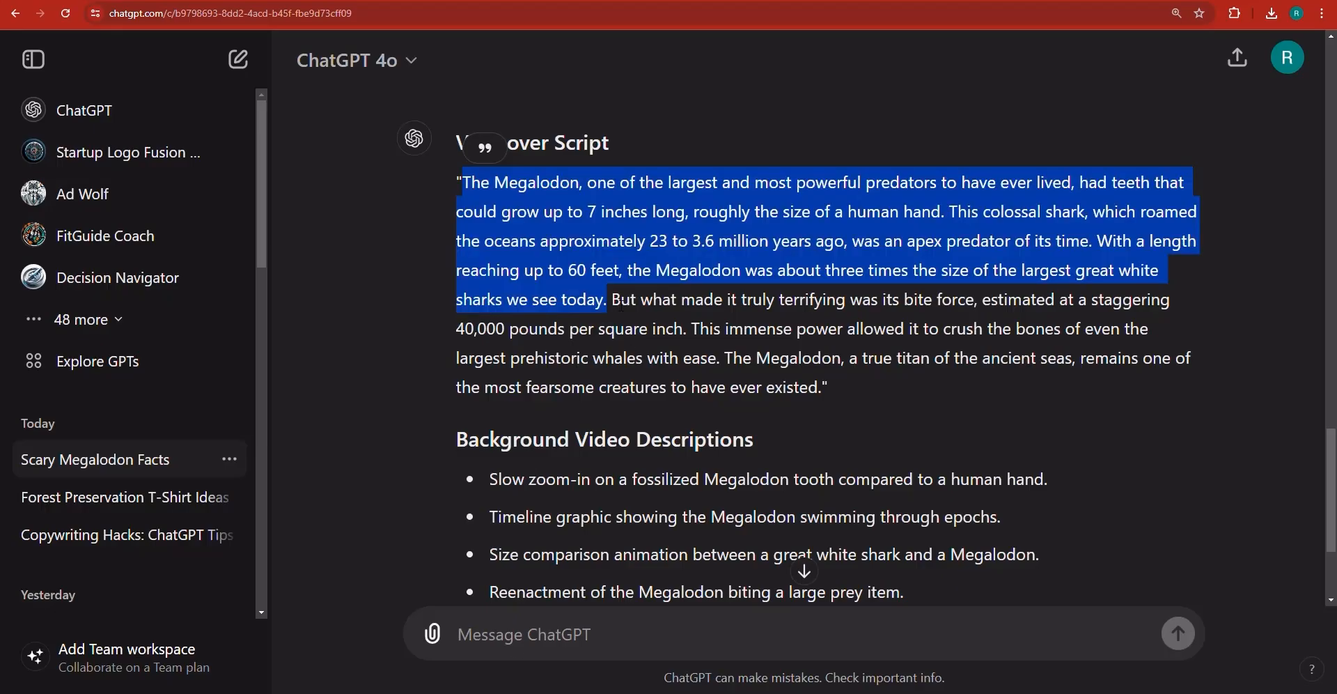
{"action": "left_click_drag", "start_coordinate": [613, 300], "coordinate": [829, 388]}
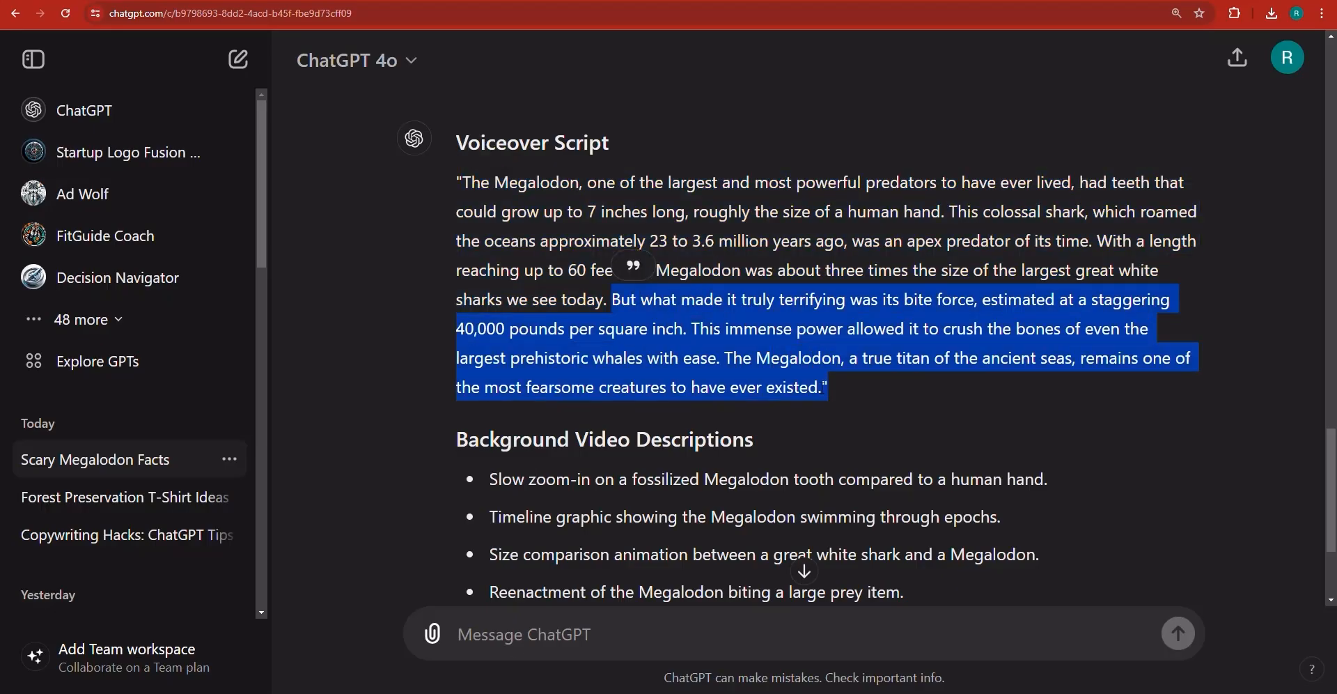
{"action": "right_click", "coordinate": [820, 389]}
{"action": "left_click", "coordinate": [838, 399]}
{"action": "left_click", "coordinate": [906, 692]}
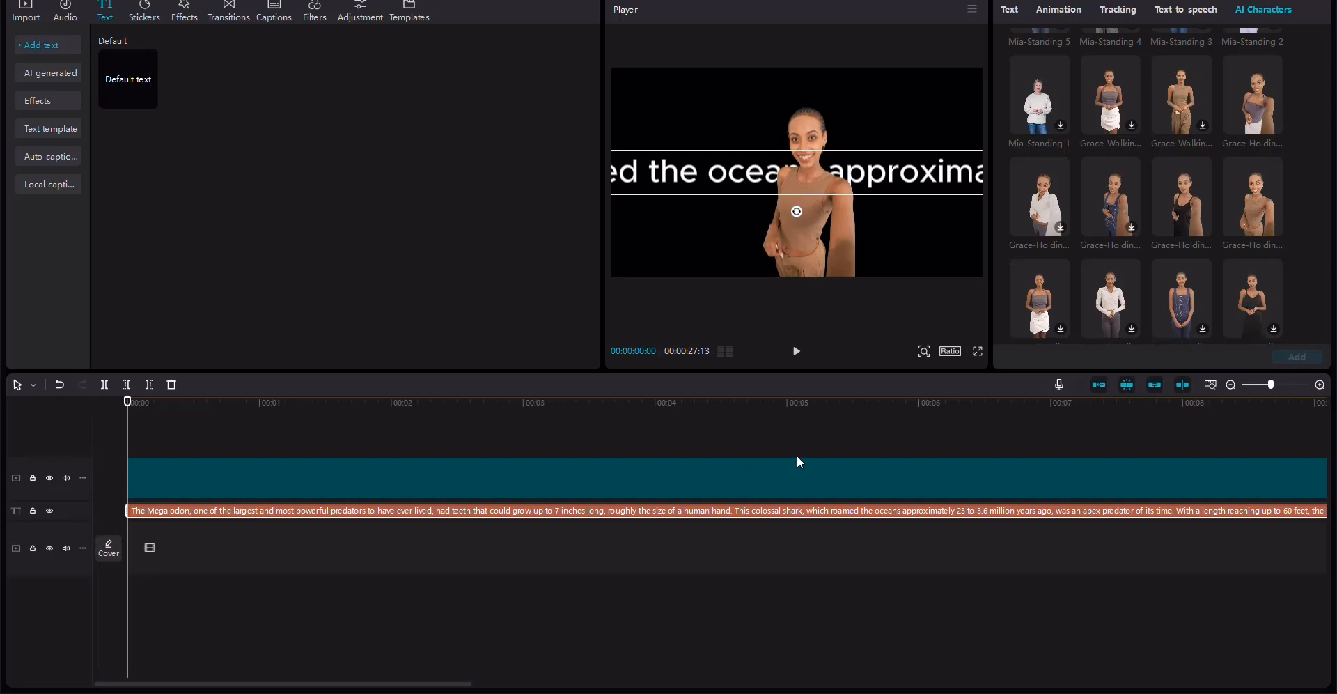
- Add a second Default text clip on the text track right after the end of the character clip
{"action": "left_click", "coordinate": [800, 461]}
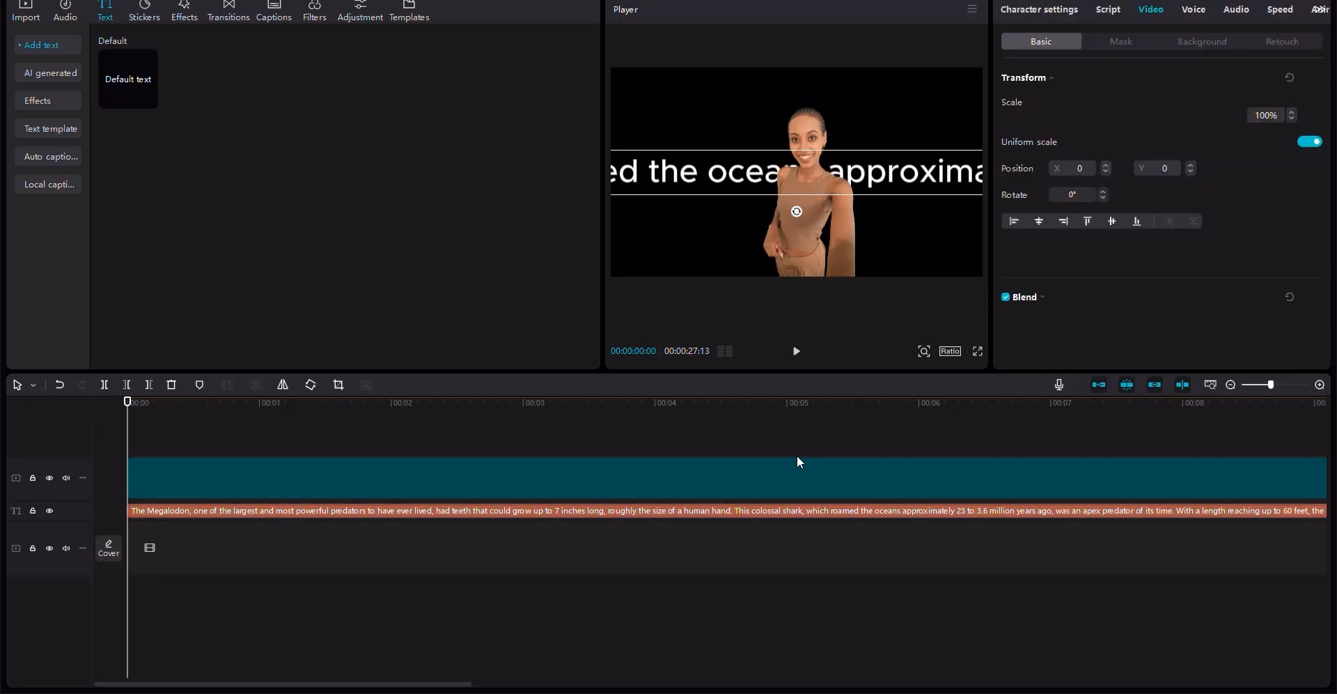
{"action": "left_click", "coordinate": [852, 398]}
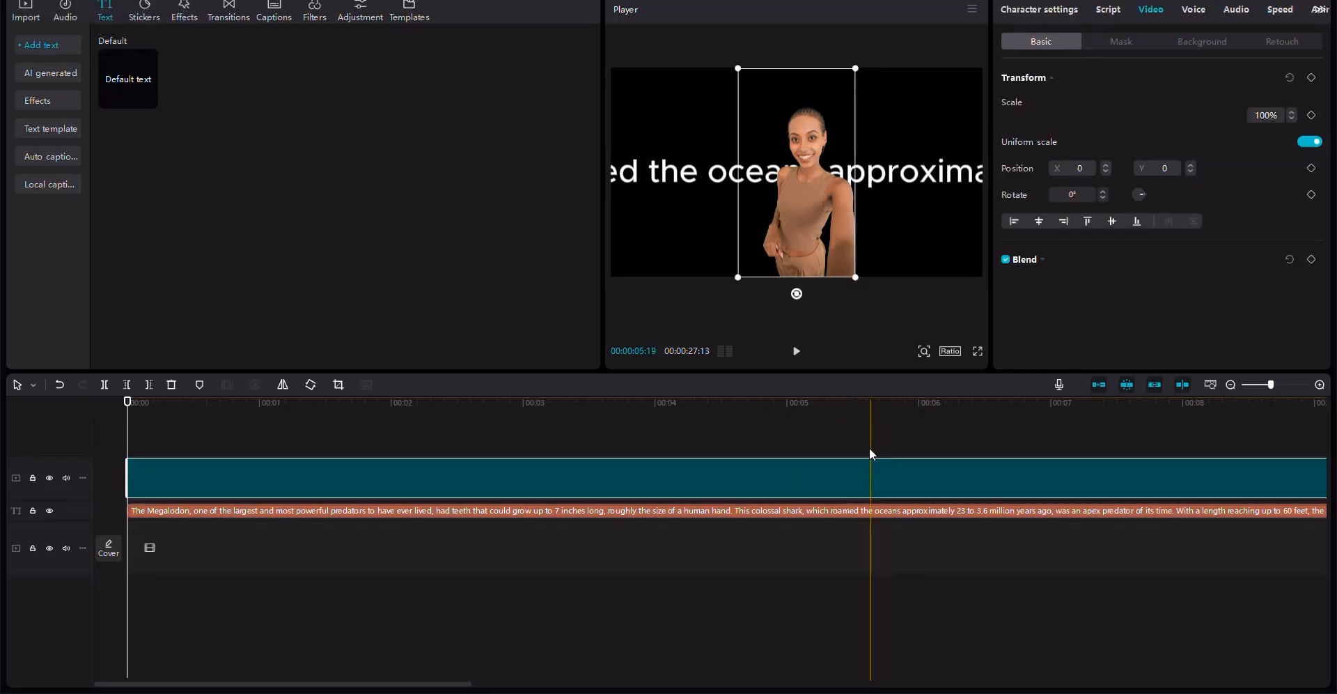
{"action": "left_click", "coordinate": [1231, 384]}
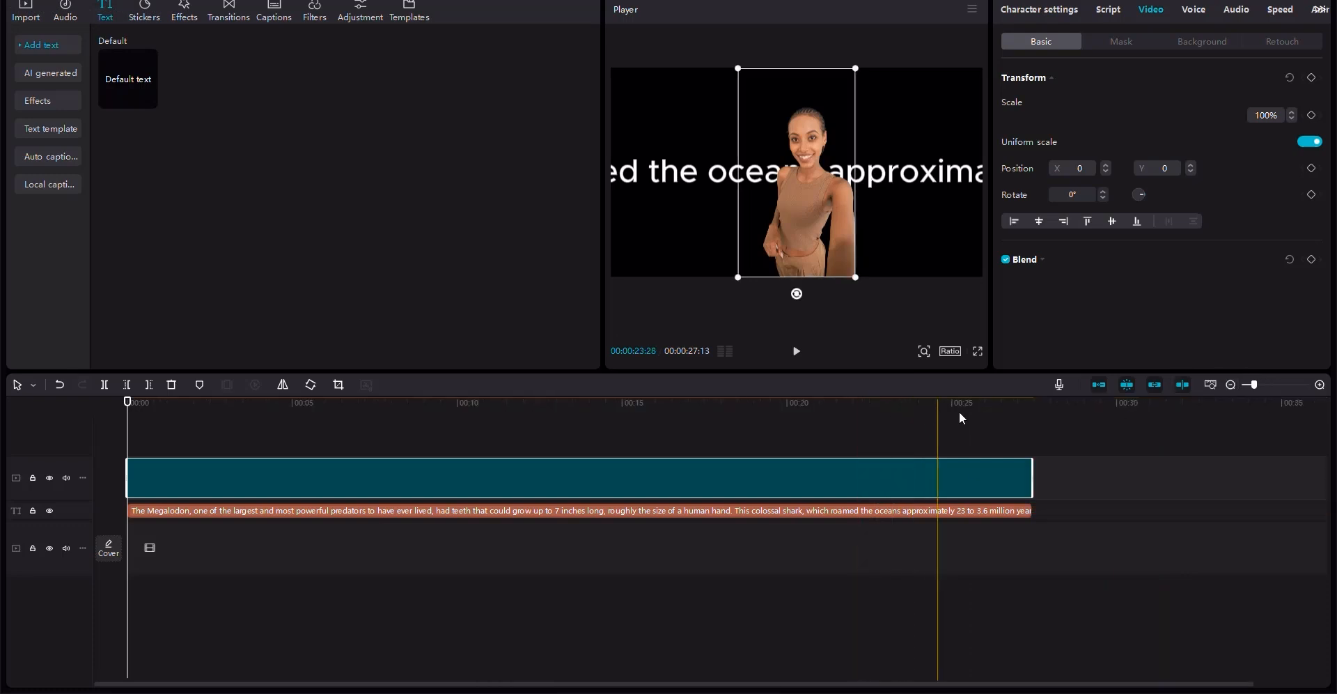
{"action": "left_click", "coordinate": [1058, 399]}
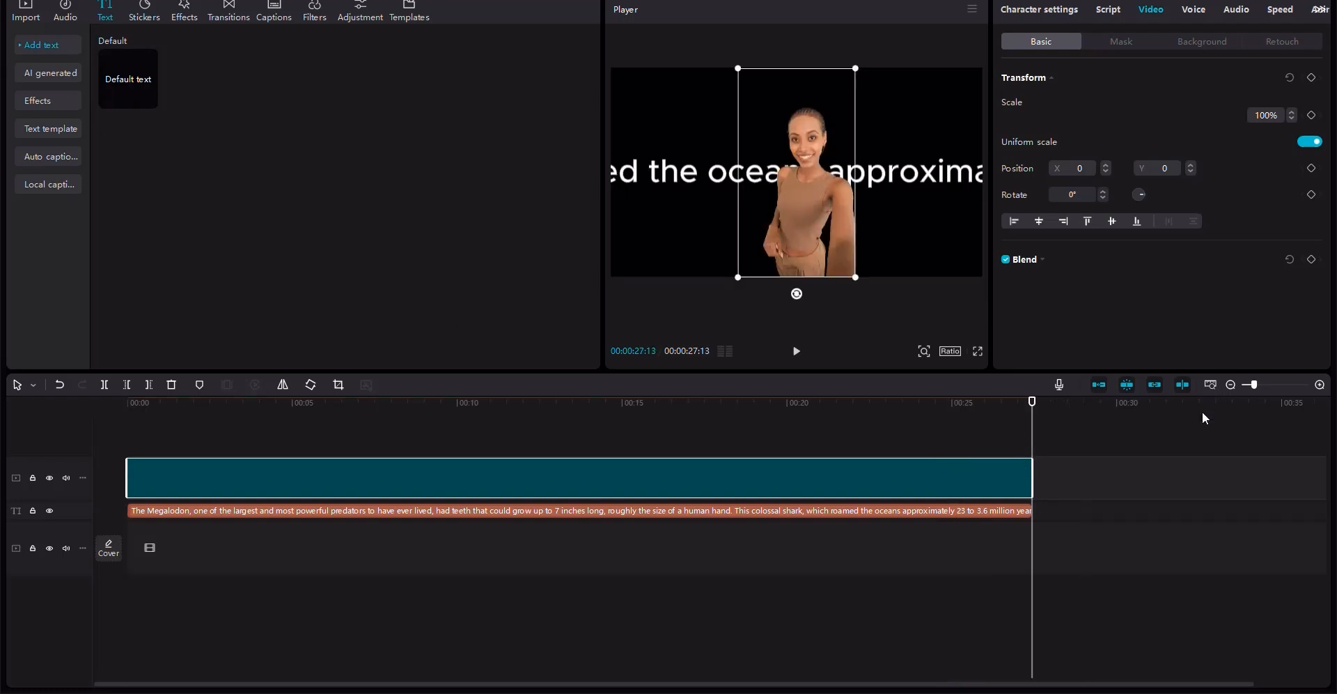
{"action": "left_click", "coordinate": [1231, 384]}
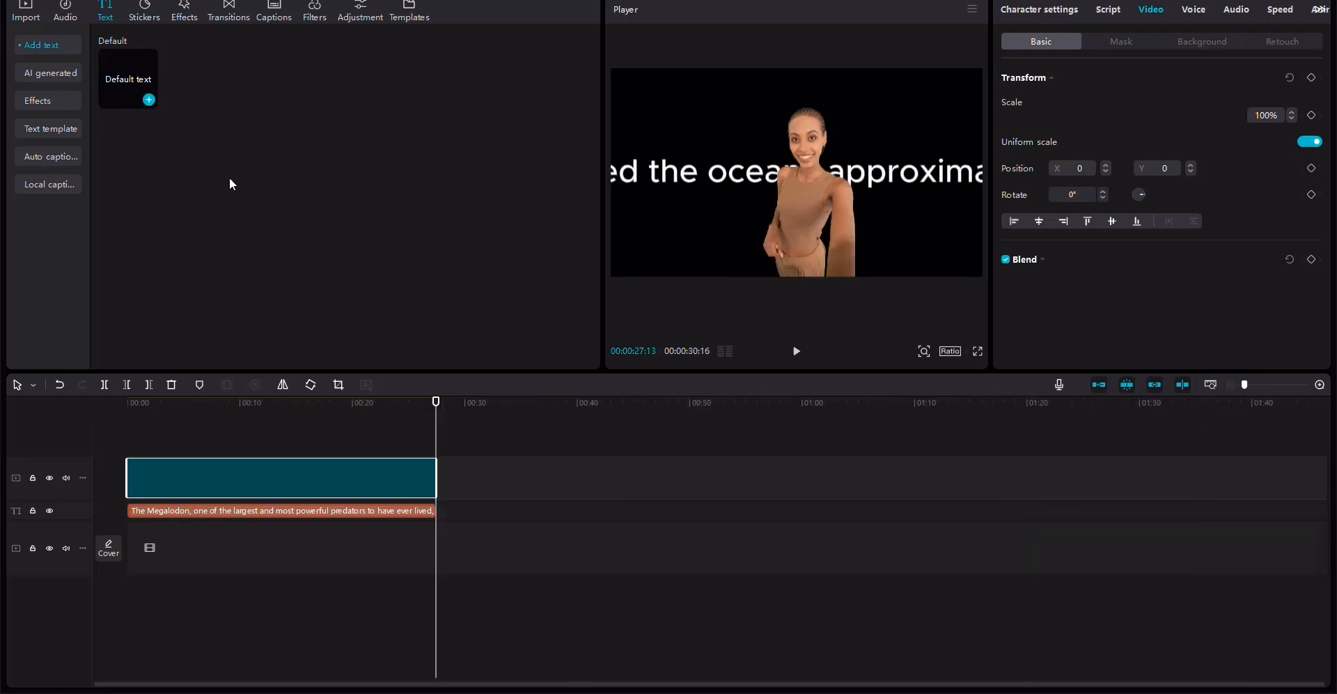
{"action": "left_click_drag", "start_coordinate": [132, 82], "coordinate": [454, 509]}
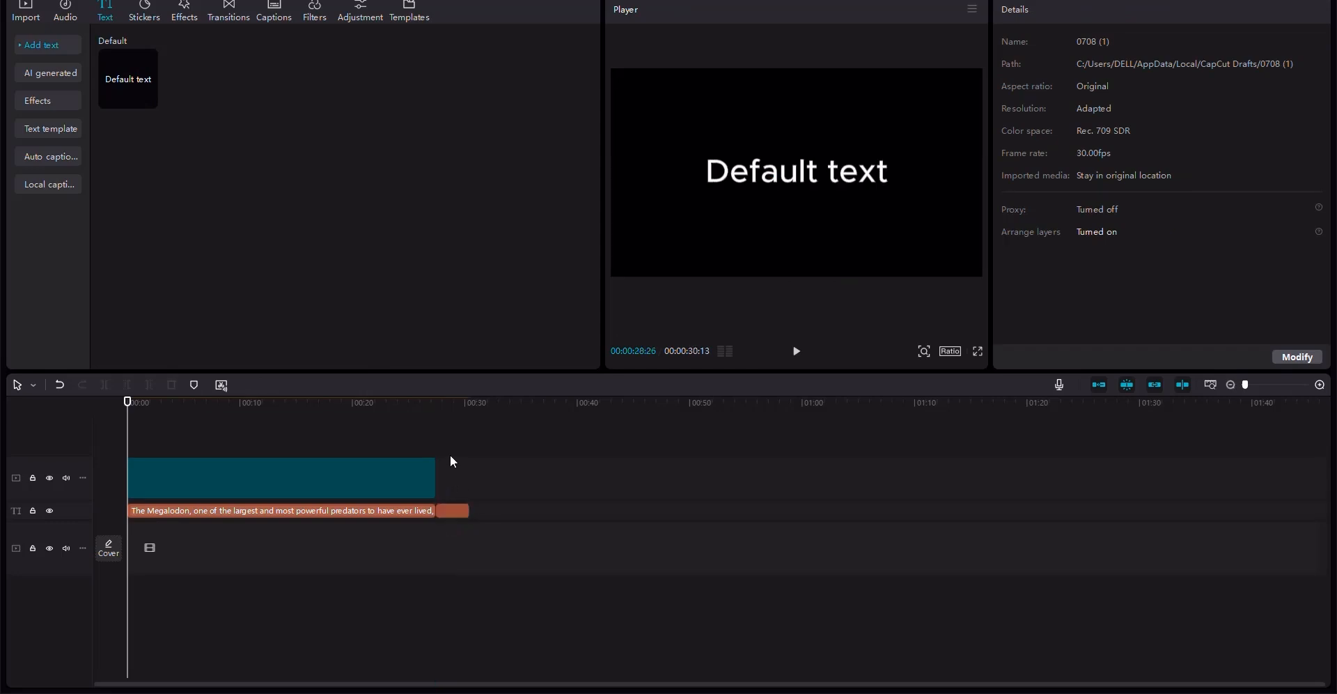
- Replace the second text clip's content with the copied remaining voiceover passage
{"action": "left_click", "coordinate": [449, 422]}
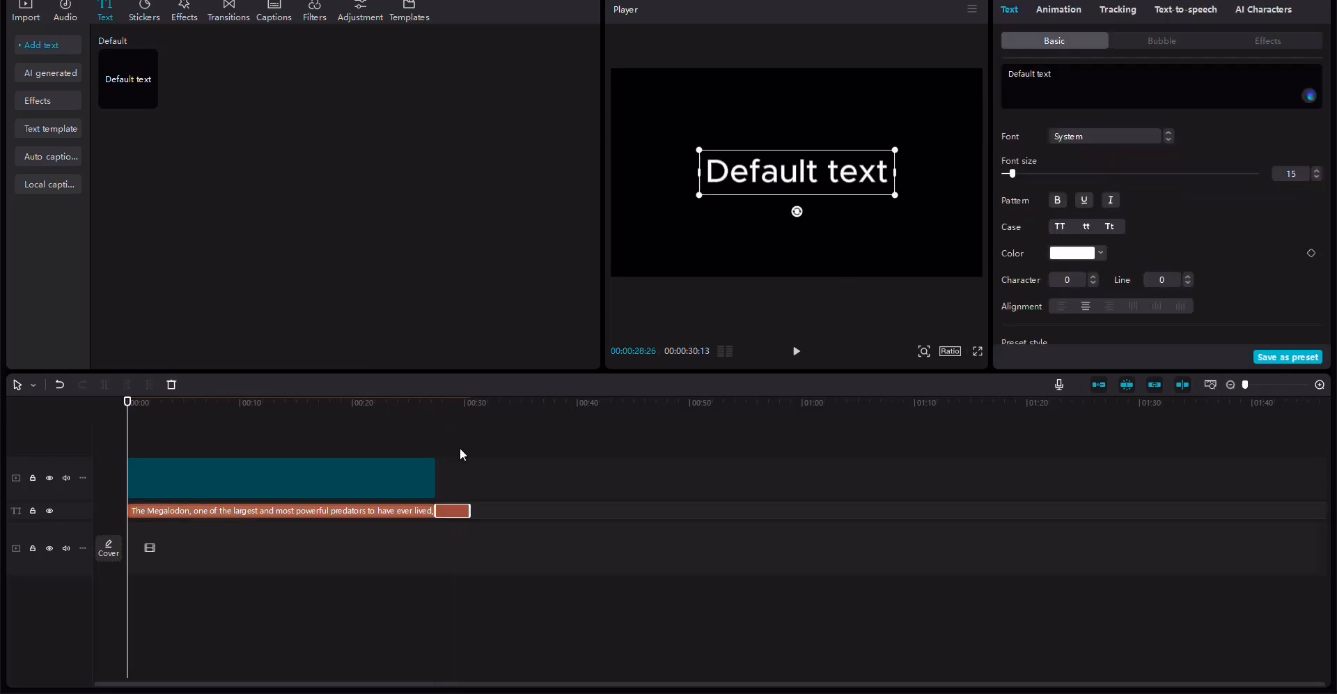
{"action": "left_click", "coordinate": [454, 513]}
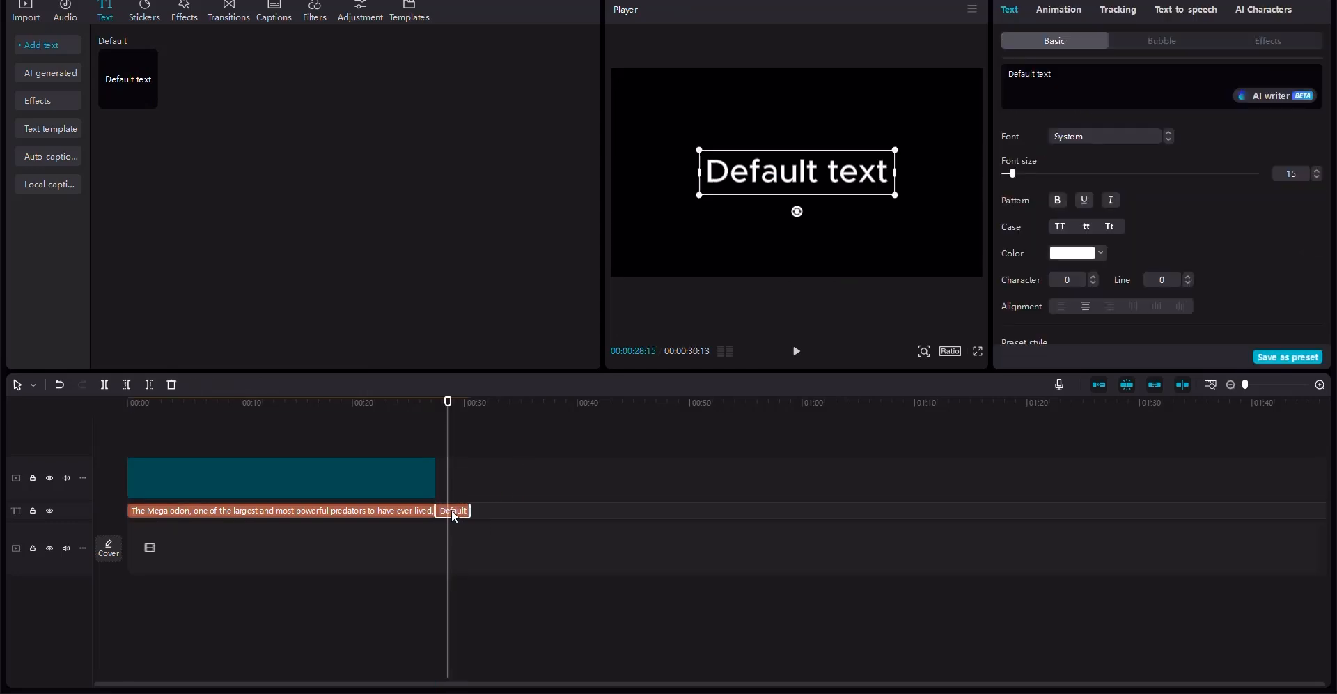
{"action": "left_click_drag", "start_coordinate": [1077, 74], "coordinate": [1037, 74]}
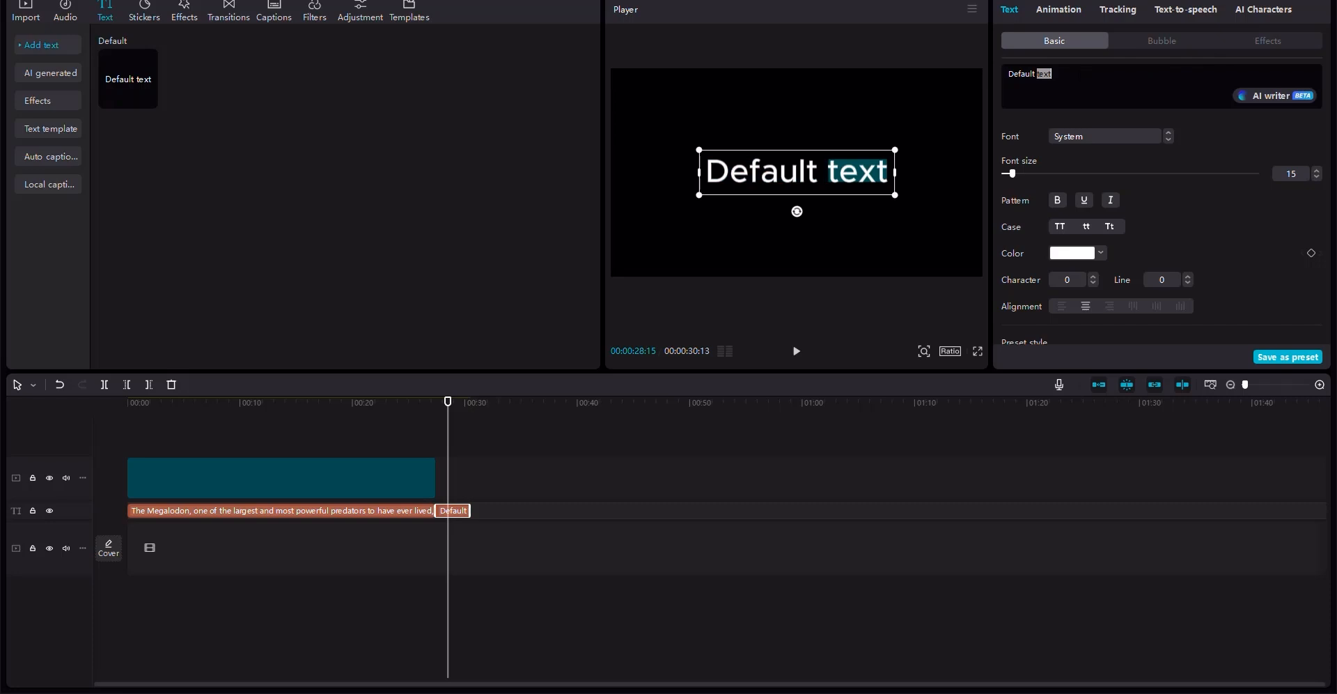
{"action": "key", "text": "ctrl+a"}
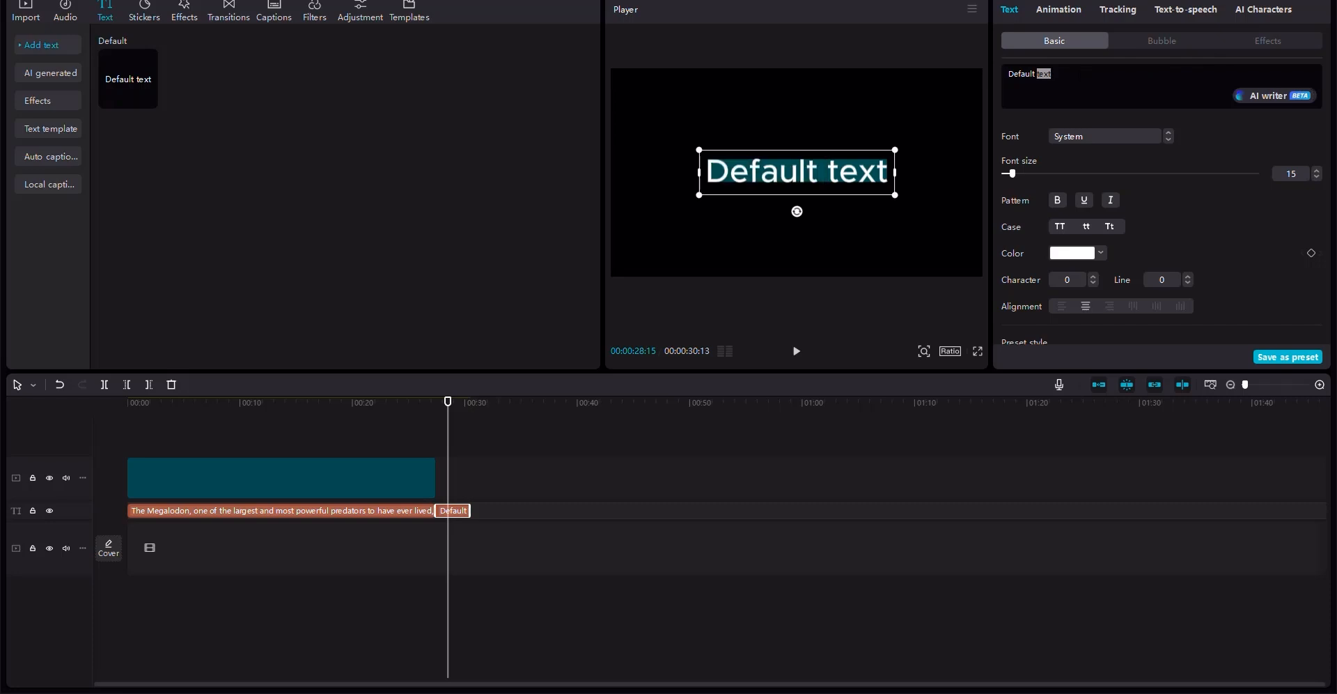
{"action": "key", "text": "BackSpace"}
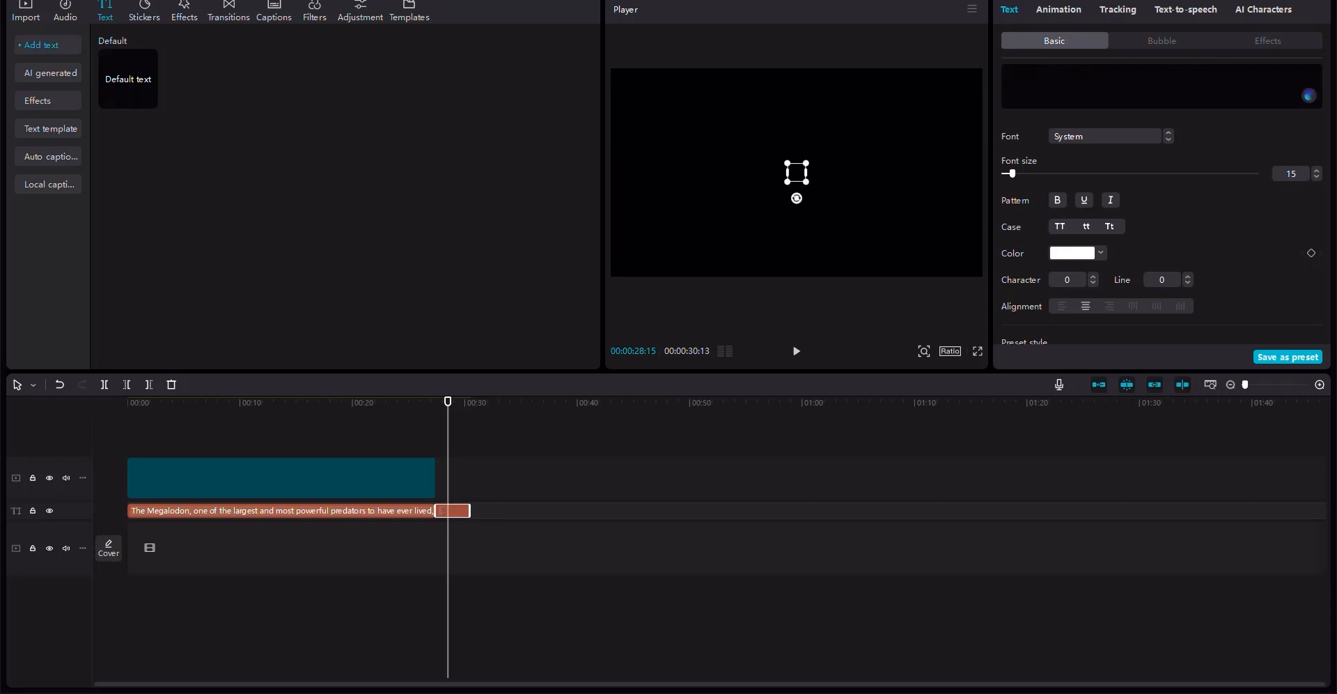
{"action": "key", "text": "ctrl+v"}
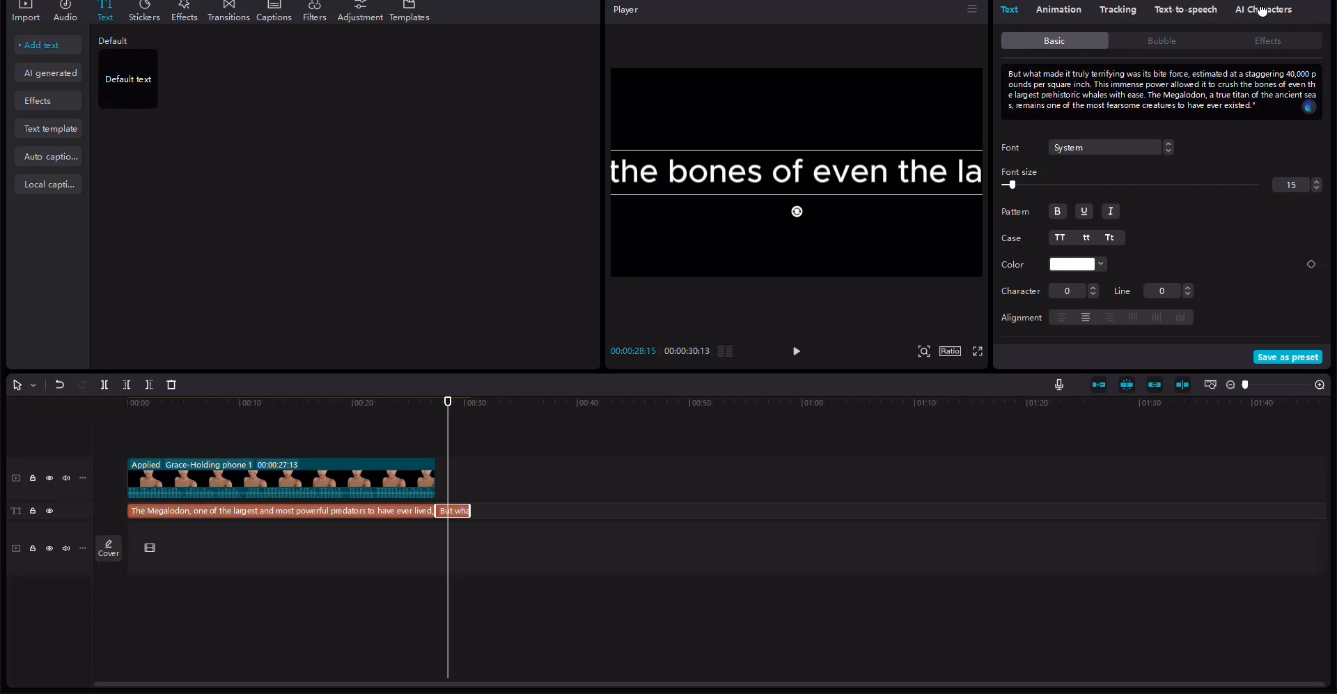
- Add the same Grace-Holding phone 1 AI character as narrator for the second text clip
{"action": "left_click", "coordinate": [1263, 10]}
{"action": "scroll", "coordinate": [1326, 84], "scroll_direction": "down", "scroll_amount": 5}
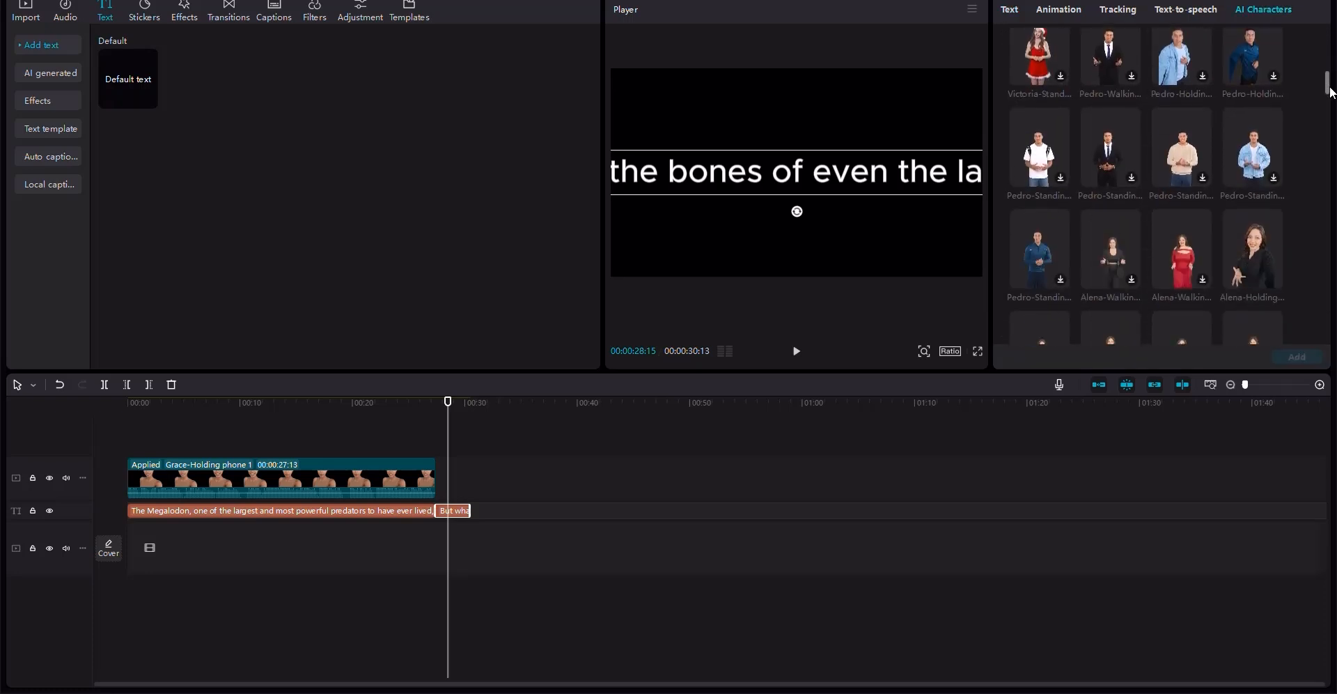
{"action": "scroll", "coordinate": [1333, 102], "scroll_direction": "down", "scroll_amount": 5}
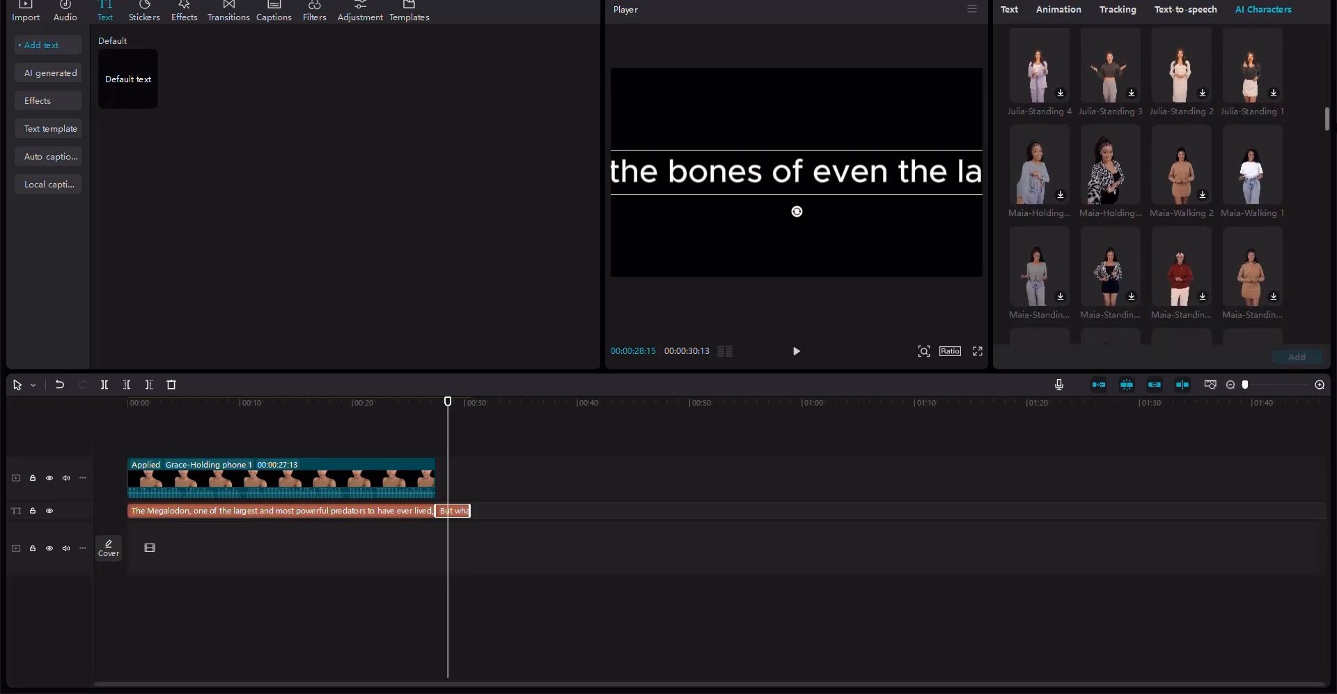
{"action": "scroll", "coordinate": [1147, 186], "scroll_direction": "down", "scroll_amount": 5}
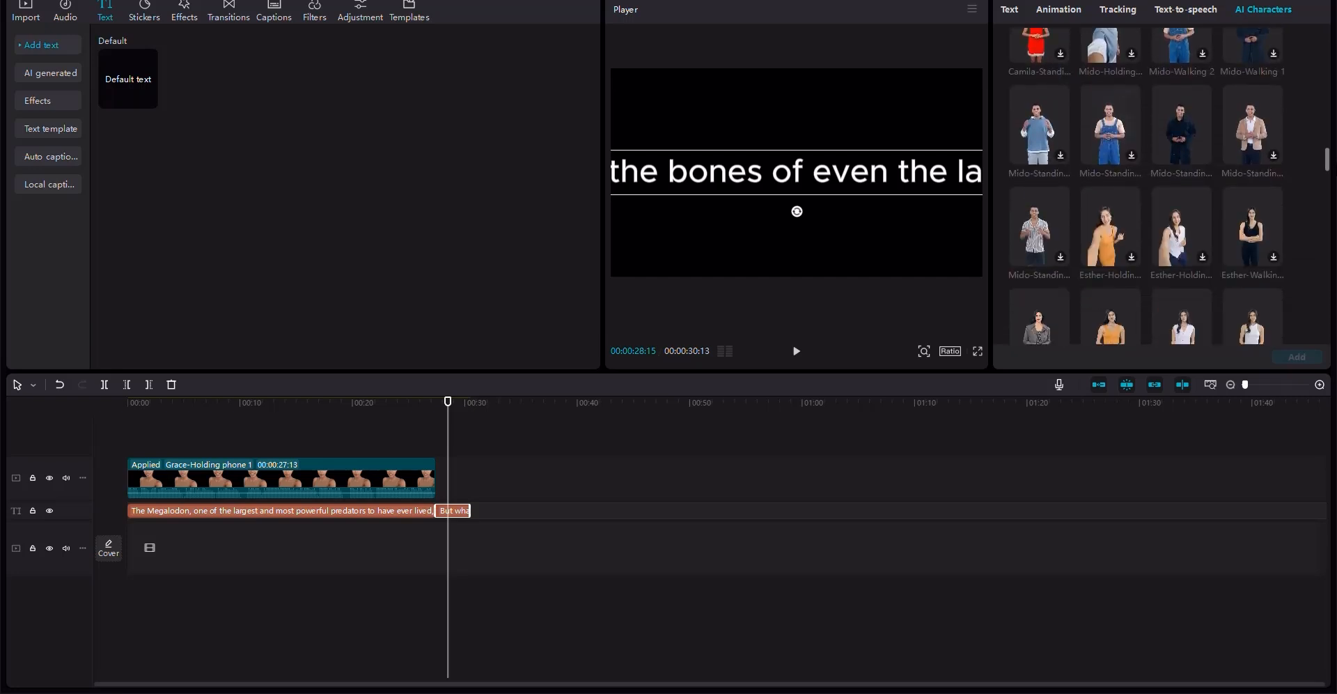
{"action": "scroll", "coordinate": [1147, 186], "scroll_direction": "down", "scroll_amount": 5}
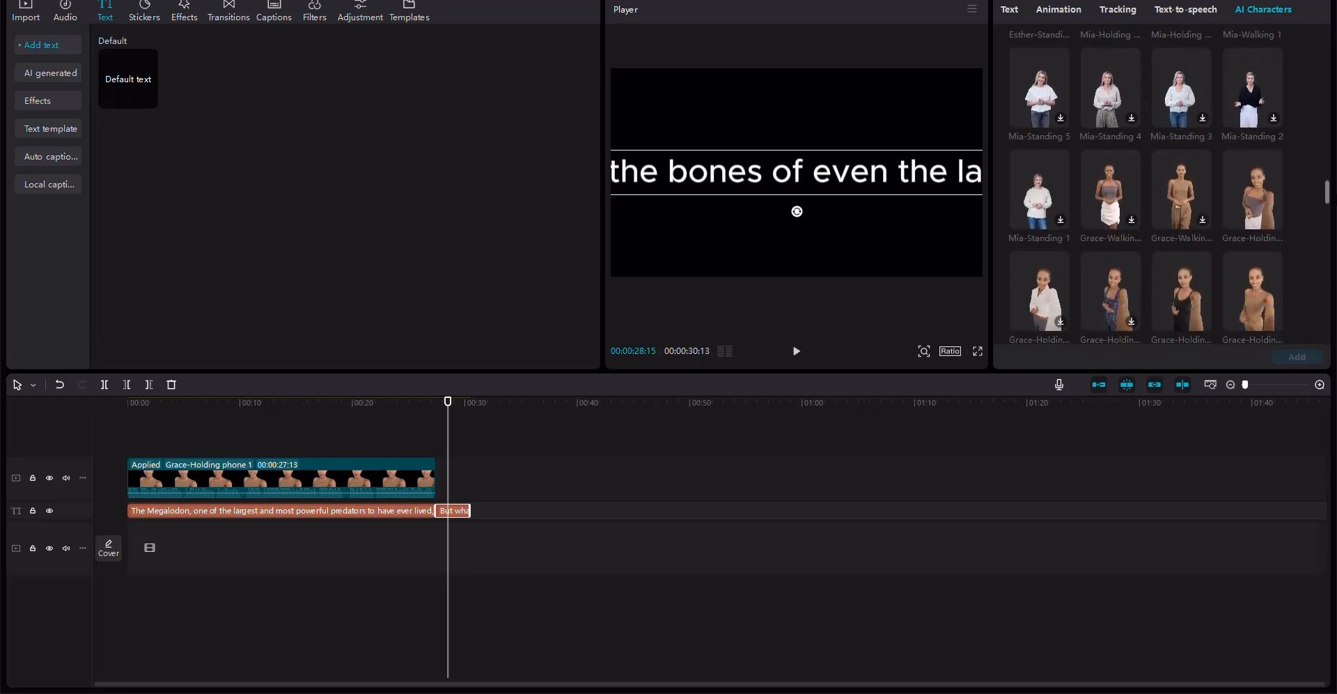
{"action": "left_click", "coordinate": [1263, 303]}
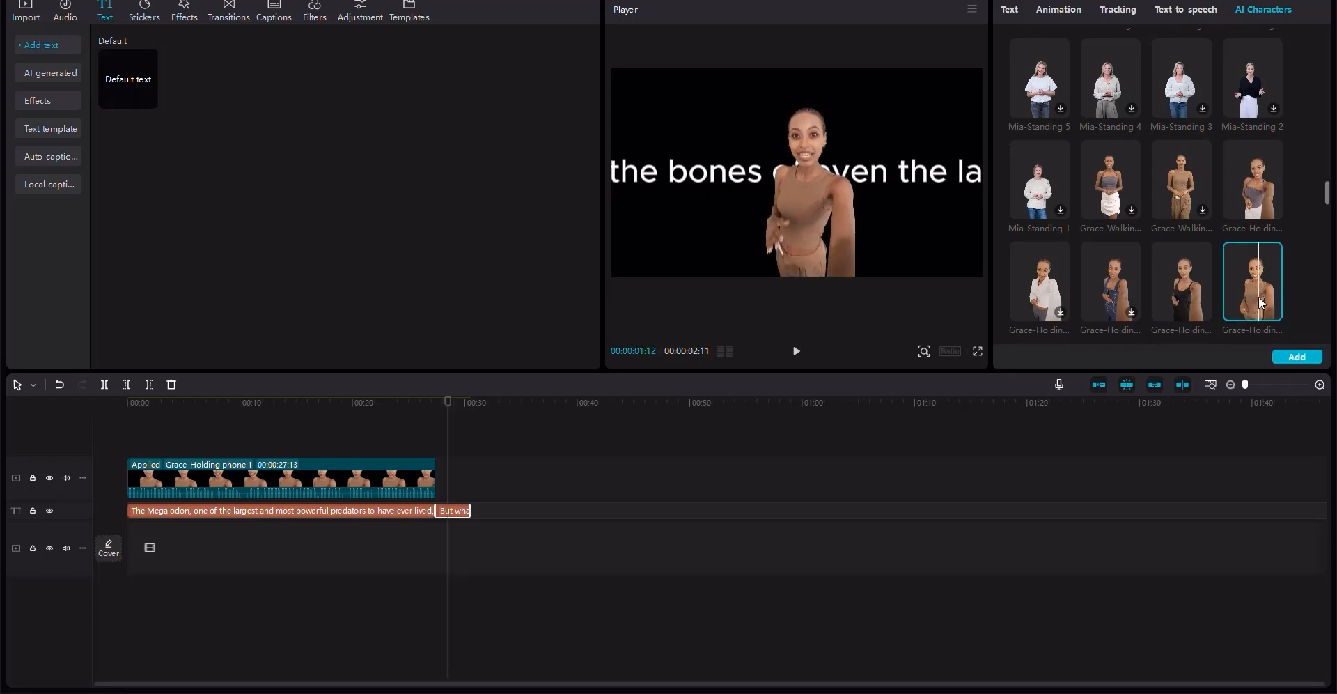
{"action": "left_click", "coordinate": [1306, 358]}
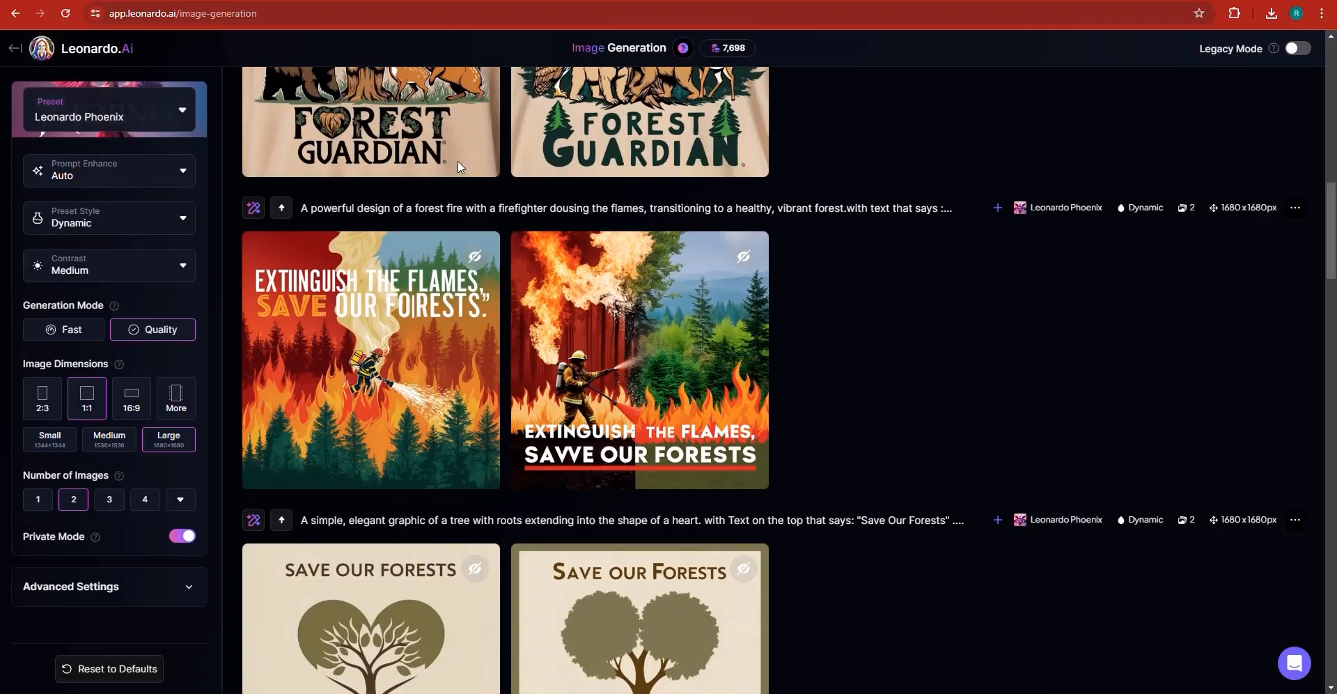
- Switch to Leonardo.Ai and turn on Legacy Mode for image generation
{"action": "left_click", "coordinate": [1302, 54]}
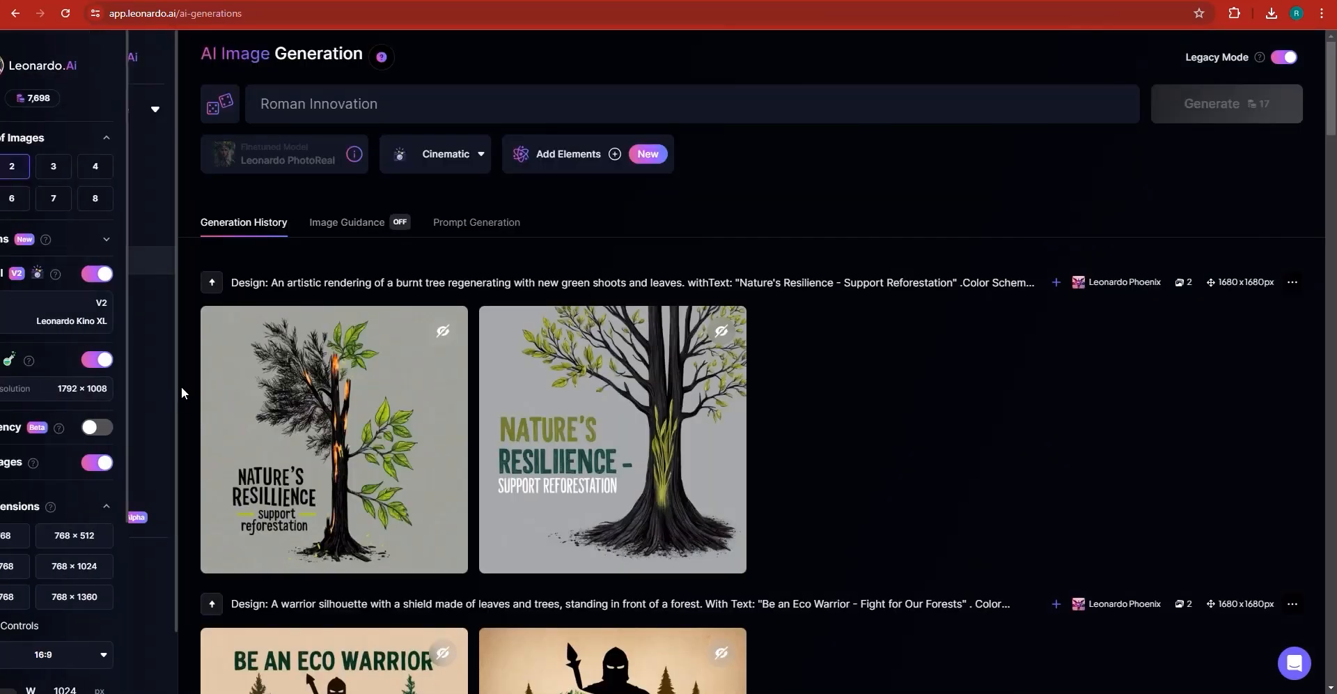
{"action": "scroll", "coordinate": [95, 551], "scroll_direction": "down", "scroll_amount": 1}
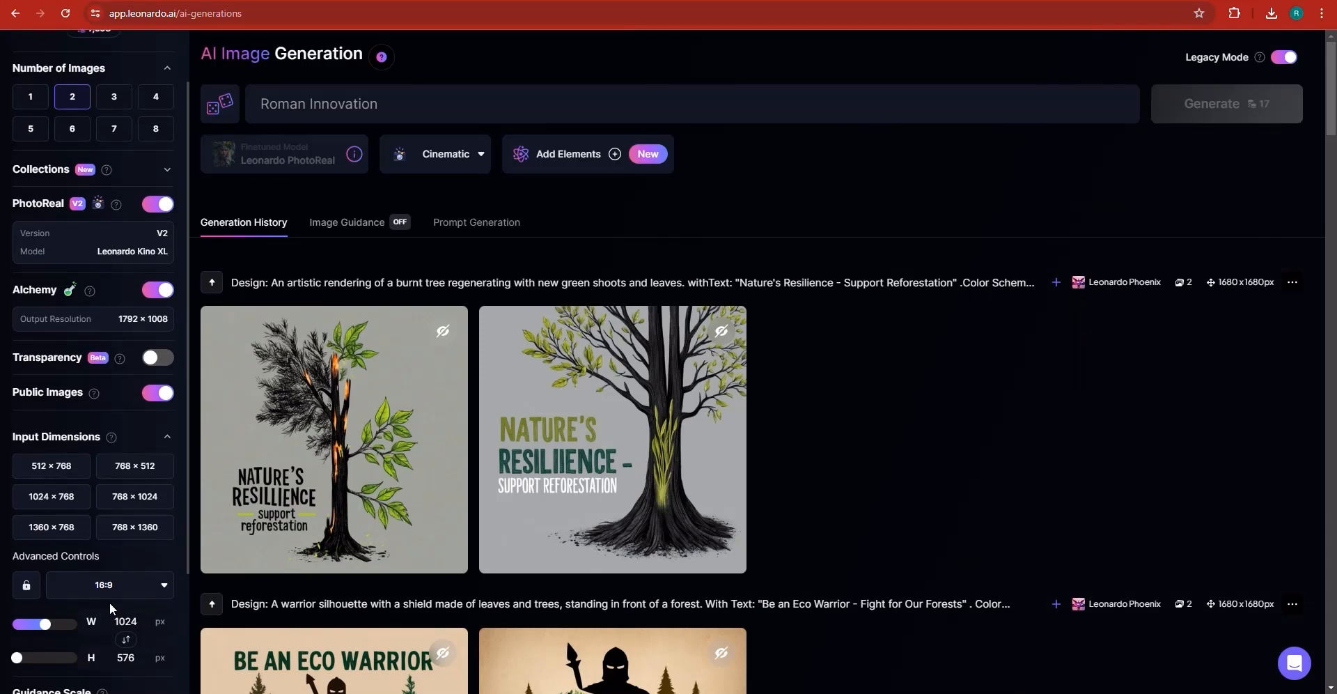
- Copy the background description 'fossilized Megalodon tooth compared to a human hand.' from the ChatGPT response
{"action": "scroll", "coordinate": [148, 234], "scroll_direction": "up", "scroll_amount": 1}
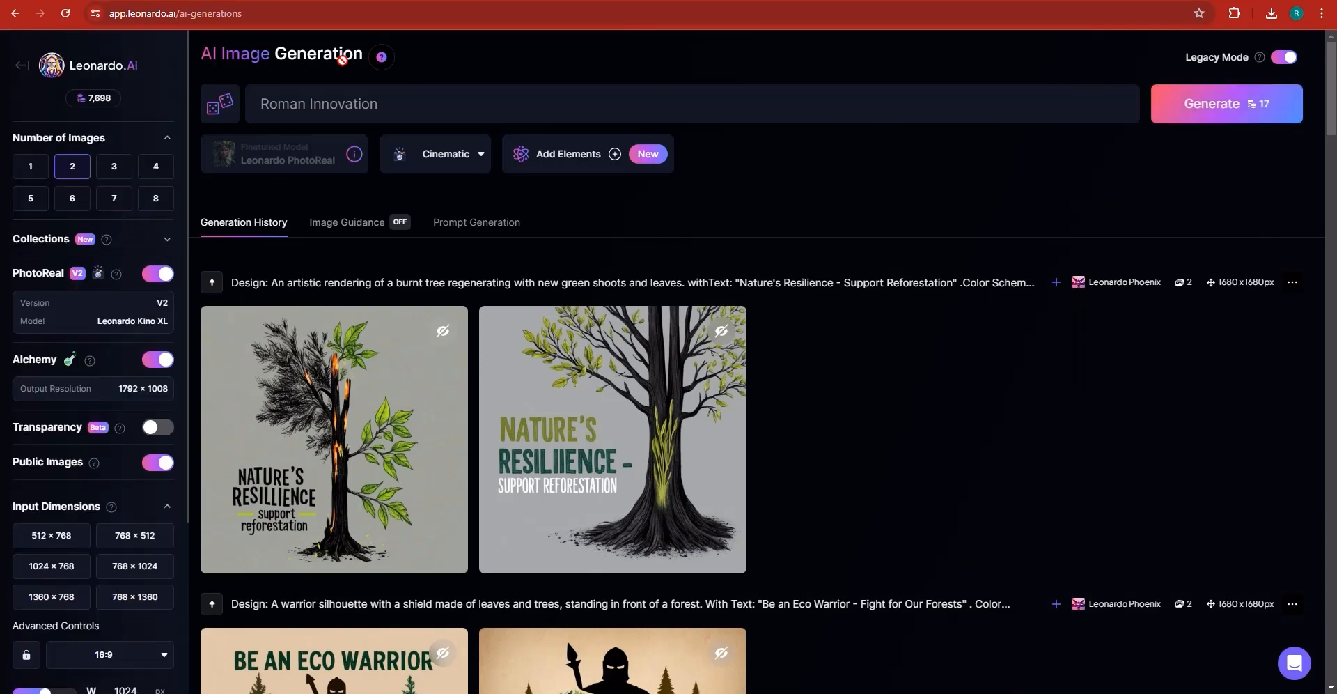
{"action": "left_click", "coordinate": [376, 1]}
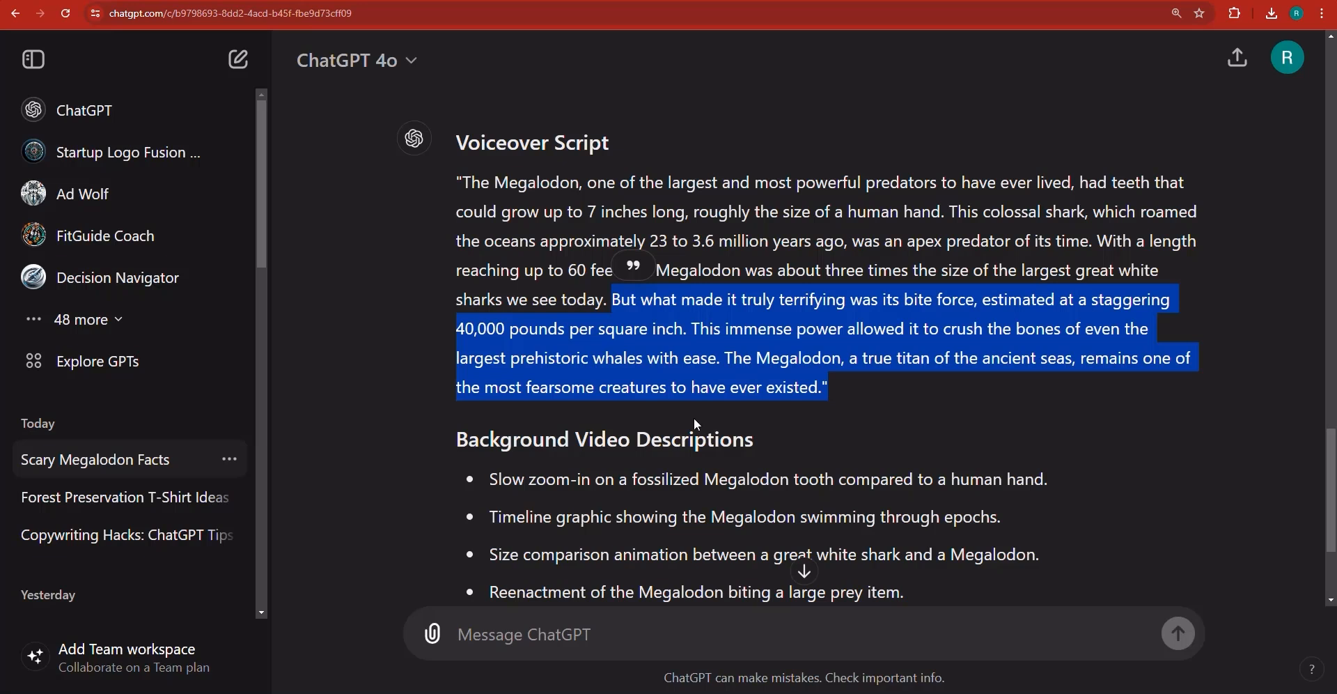
{"action": "left_click", "coordinate": [639, 479]}
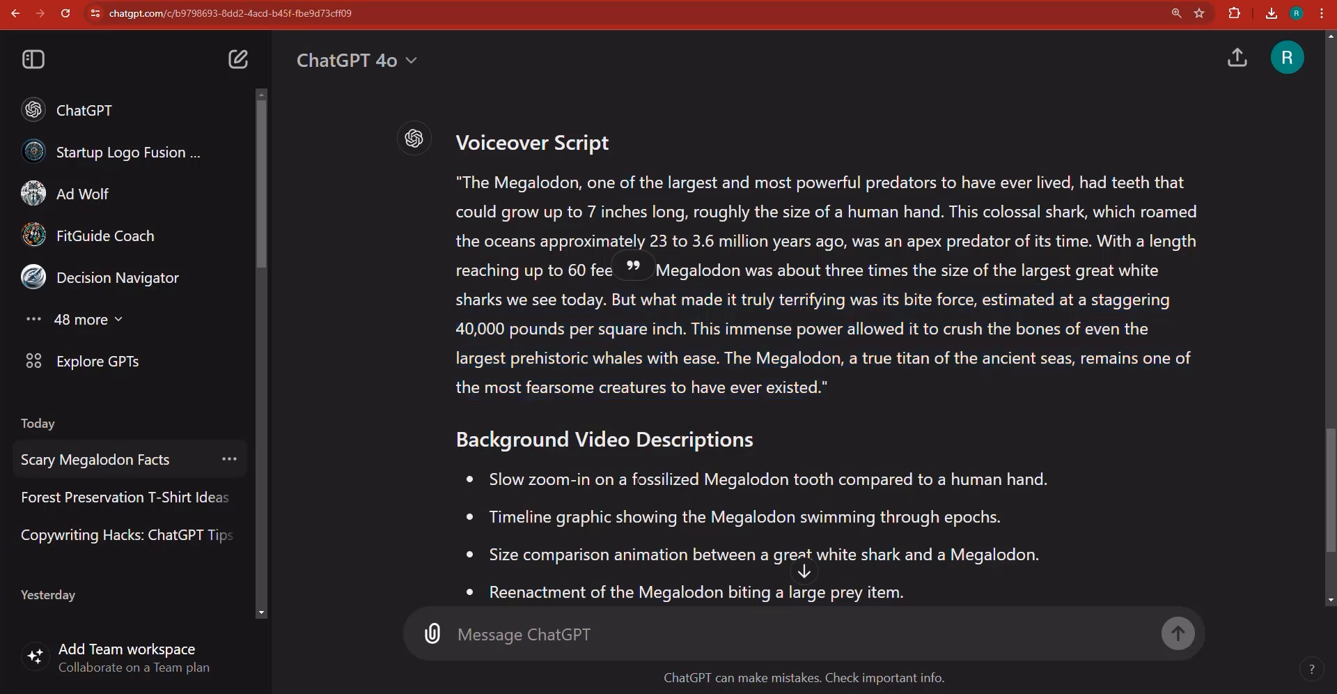
{"action": "left_click_drag", "start_coordinate": [640, 480], "coordinate": [1019, 481]}
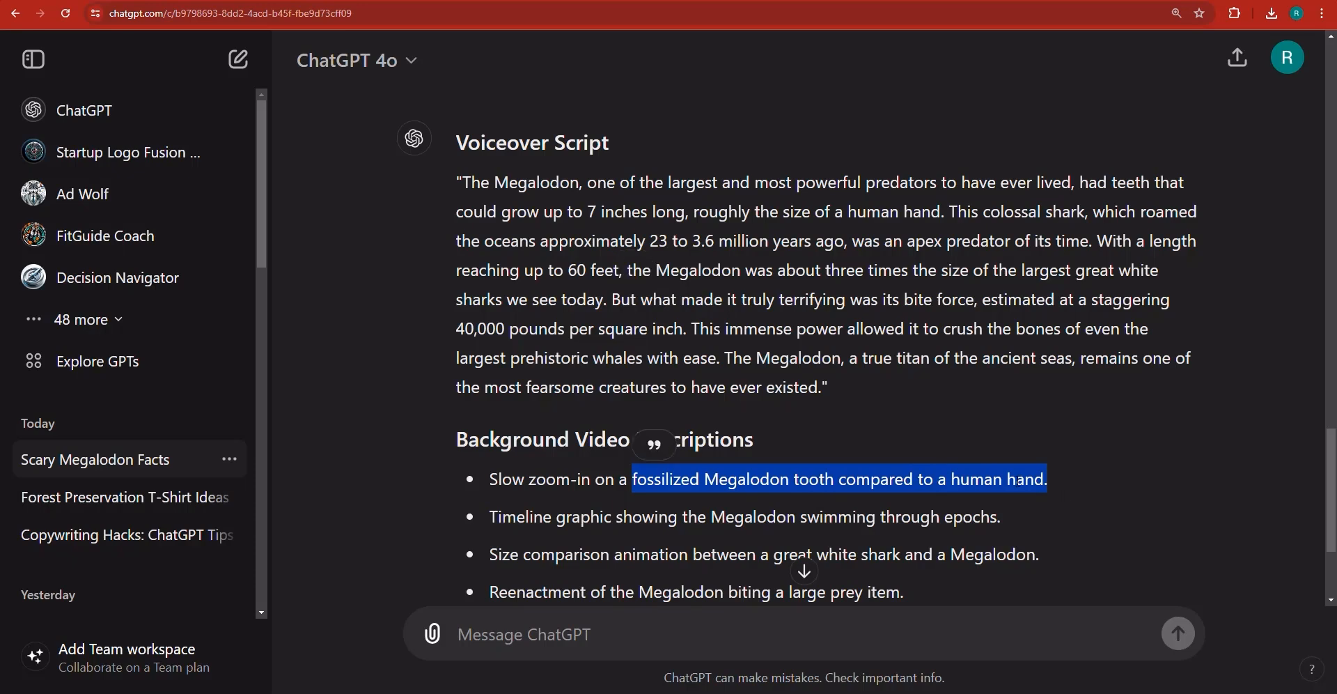
{"action": "right_click", "coordinate": [1019, 481]}
{"action": "left_click", "coordinate": [935, 494]}
- Generate Leonardo.Ai images with the prompt 'fossilized Megalodon tooth compared to a human hand.'
{"action": "left_click", "coordinate": [418, 2]}
{"action": "left_click", "coordinate": [895, 99]}
{"action": "key", "text": "ctrl+a"}
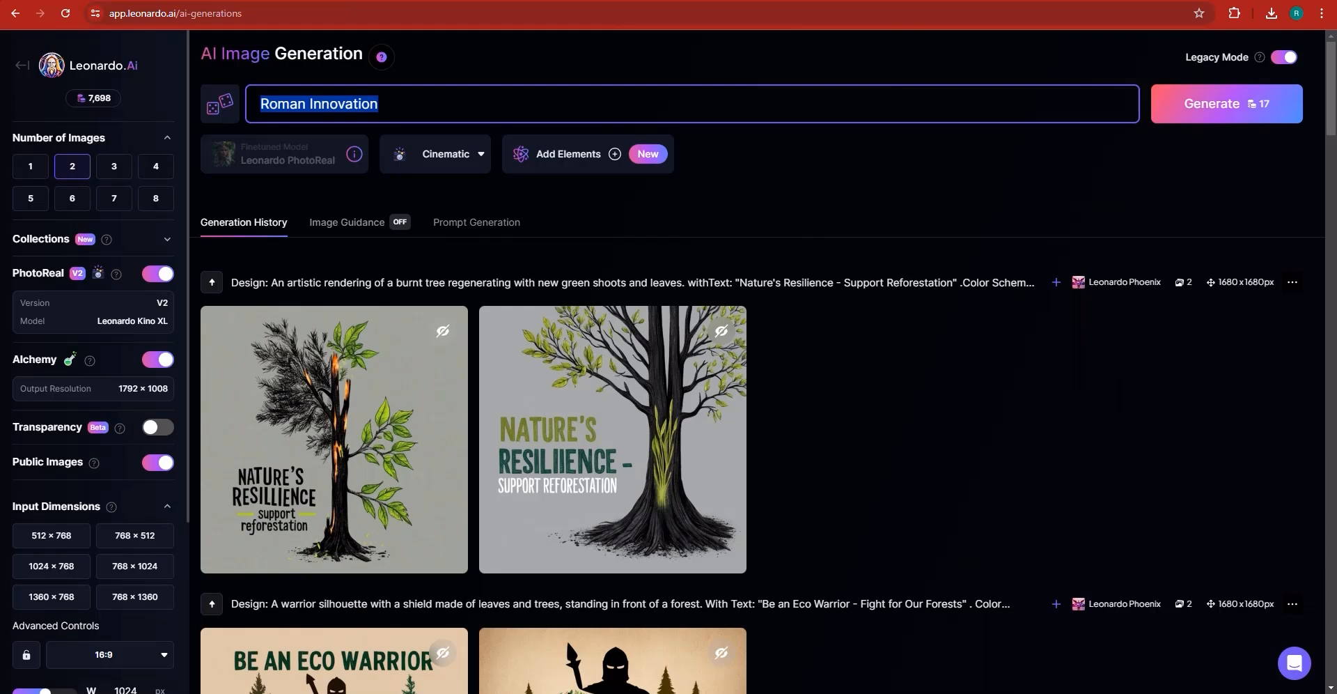
{"action": "key", "text": "ctrl+v"}
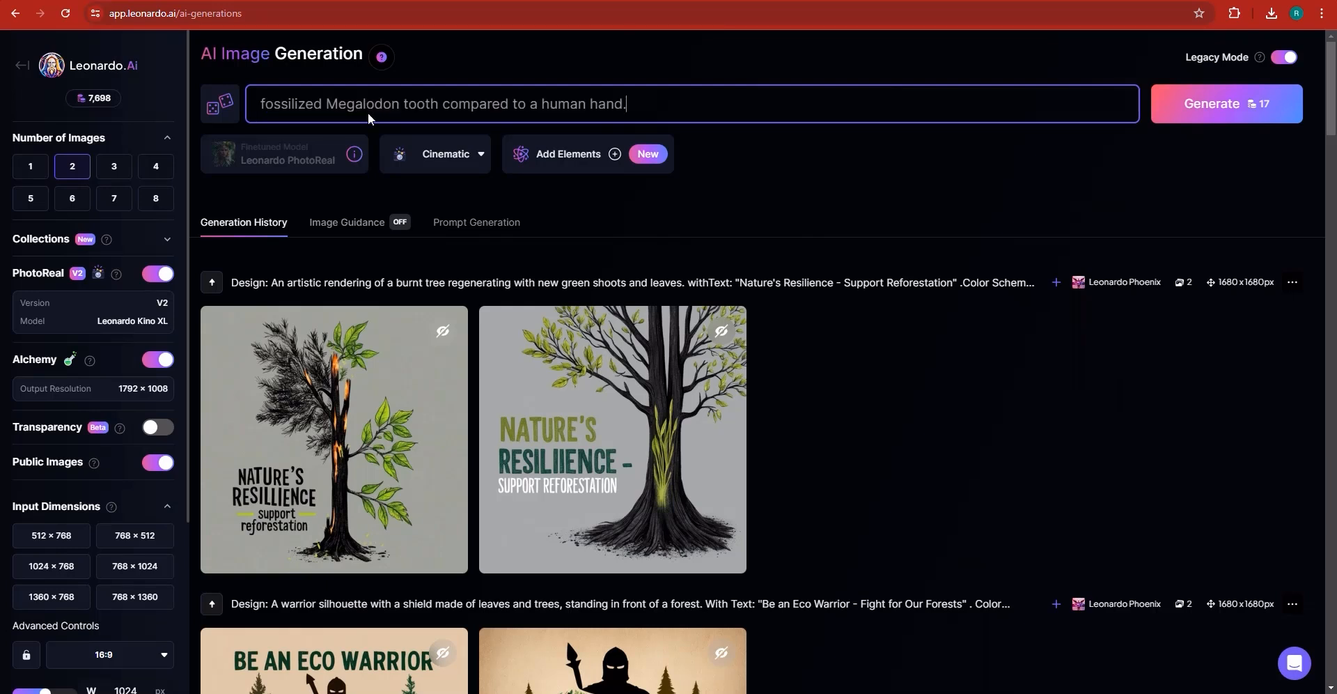
{"action": "left_click", "coordinate": [1219, 116]}
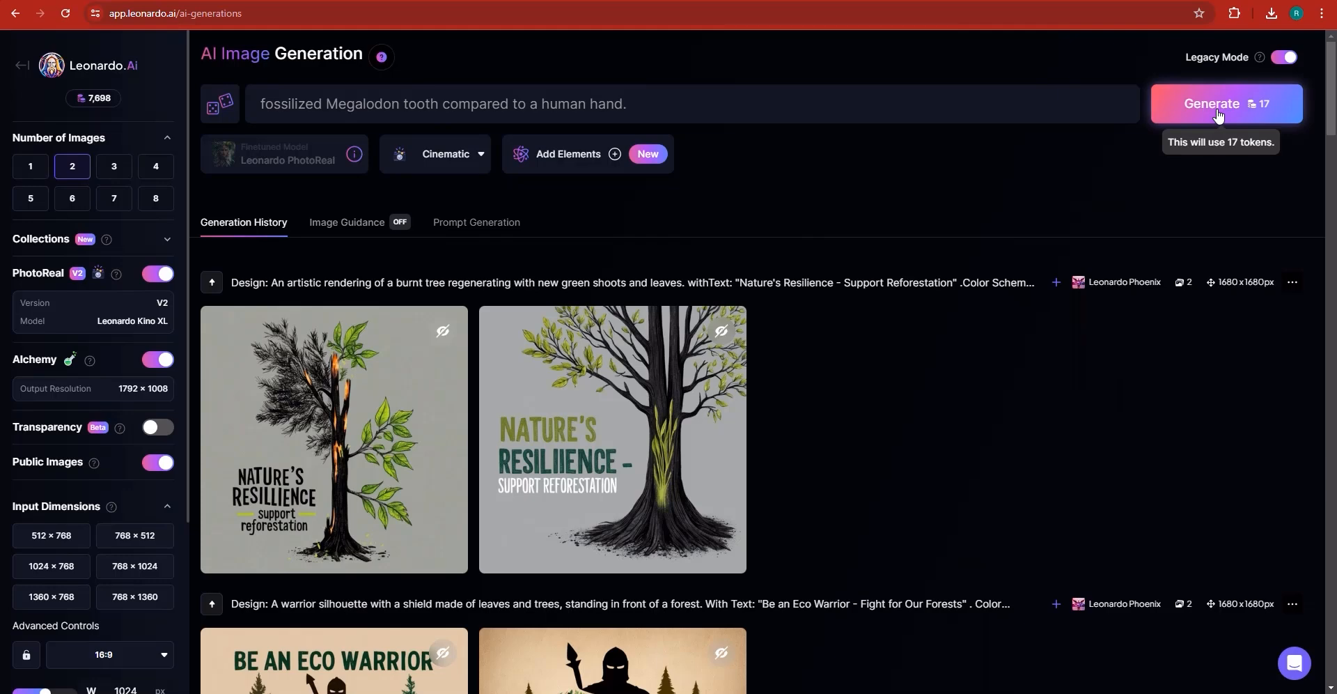
- Copy the next description and paste it as the prompt 'Timeline graphic showing the Megalodon swimming through epochs.'
{"action": "key", "text": "alt+Tab"}
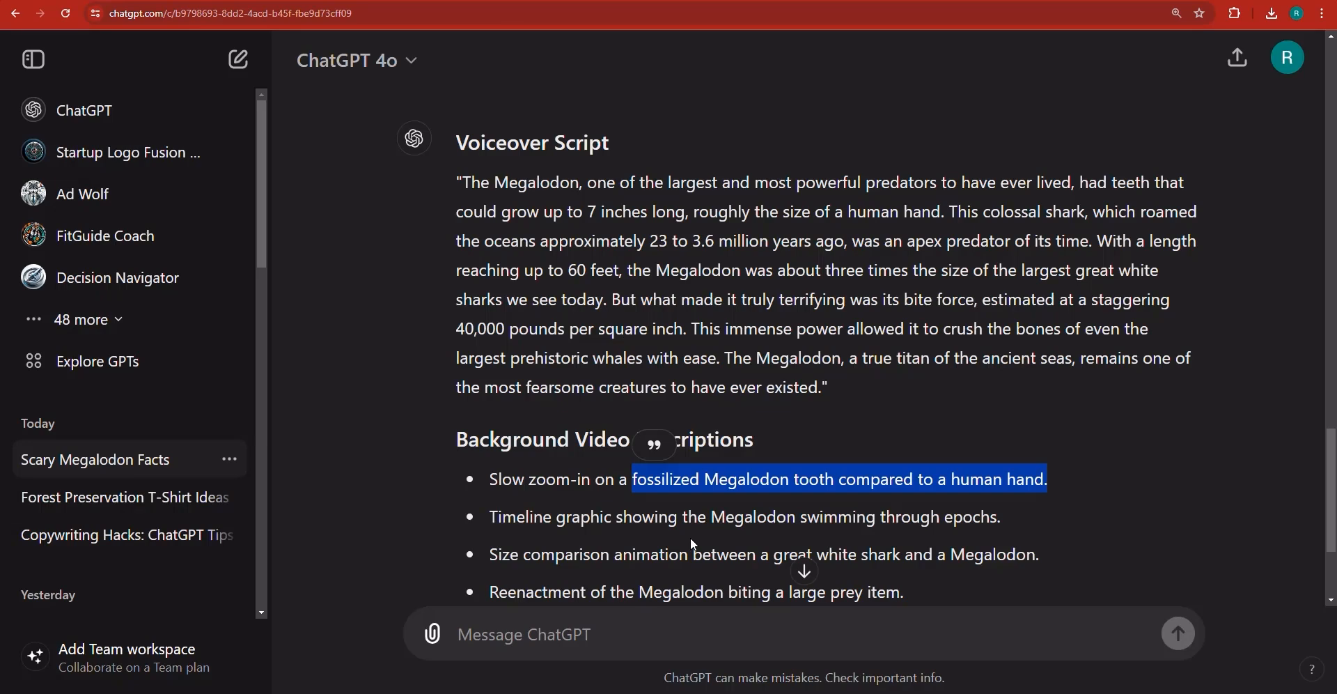
{"action": "triple_click", "coordinate": [509, 521]}
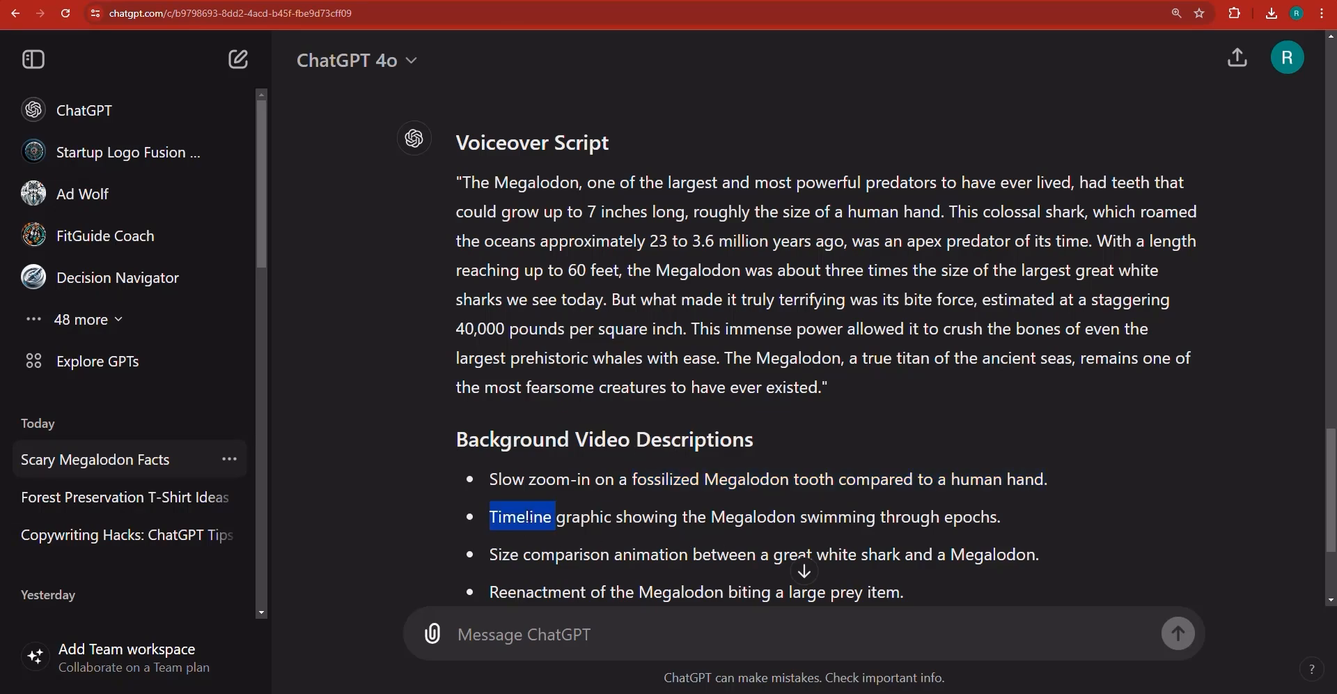
{"action": "right_click", "coordinate": [526, 512]}
{"action": "left_click", "coordinate": [544, 528]}
{"action": "key", "text": "alt+Tab"}
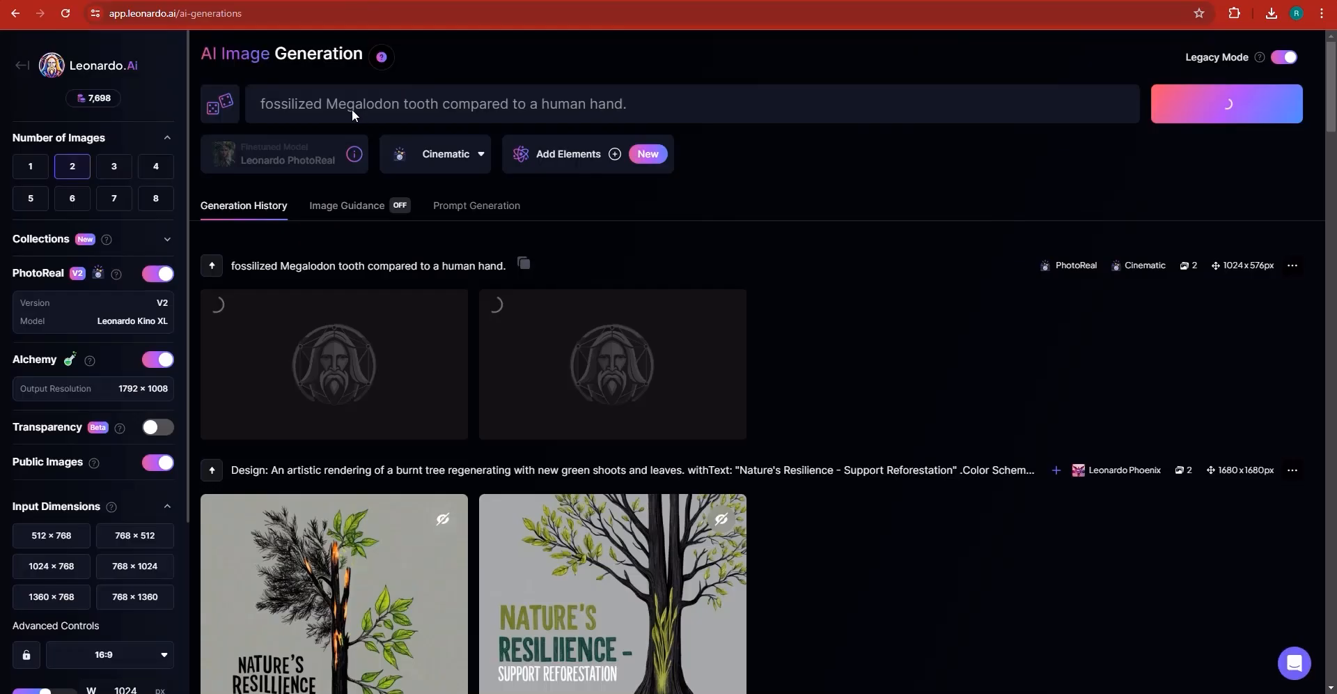
{"action": "triple_click", "coordinate": [374, 111]}
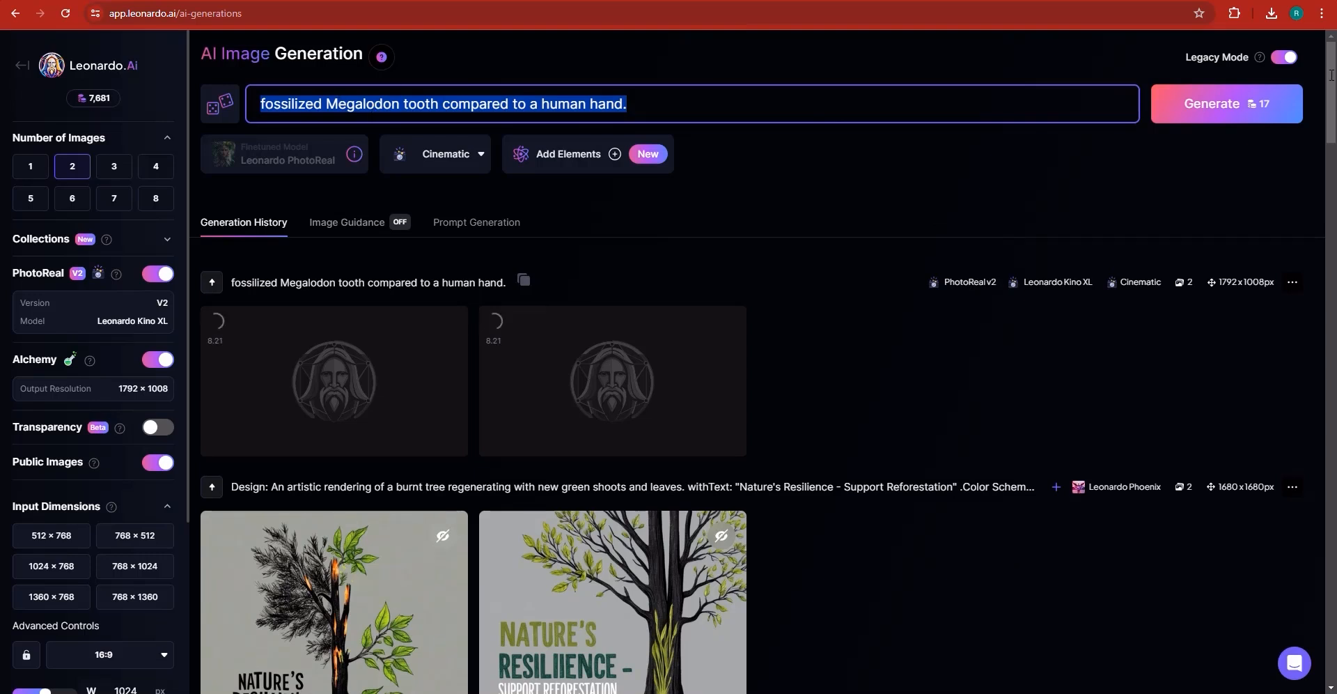
{"action": "key", "text": "ctrl+v"}
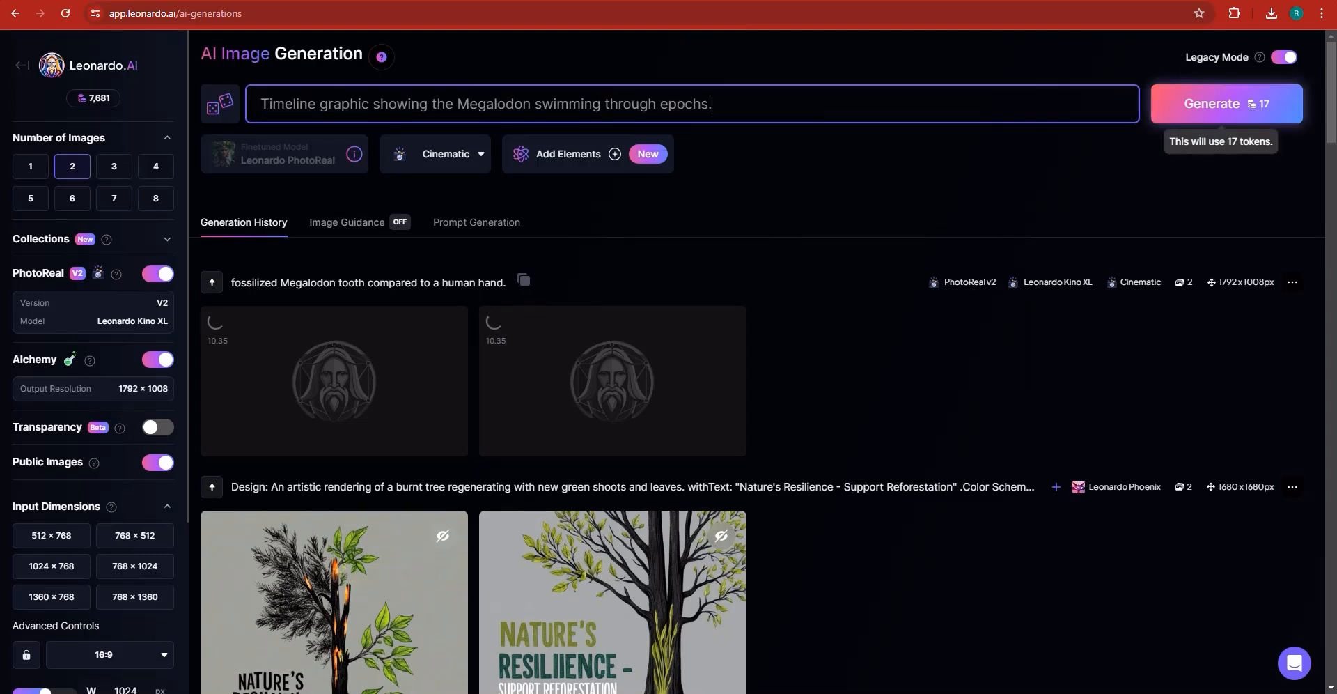
- Generate the timeline images and replace the prompt with 'Size comparison animation between a great white shark and a Megalodon.'
{"action": "key", "text": "alt+Tab"}
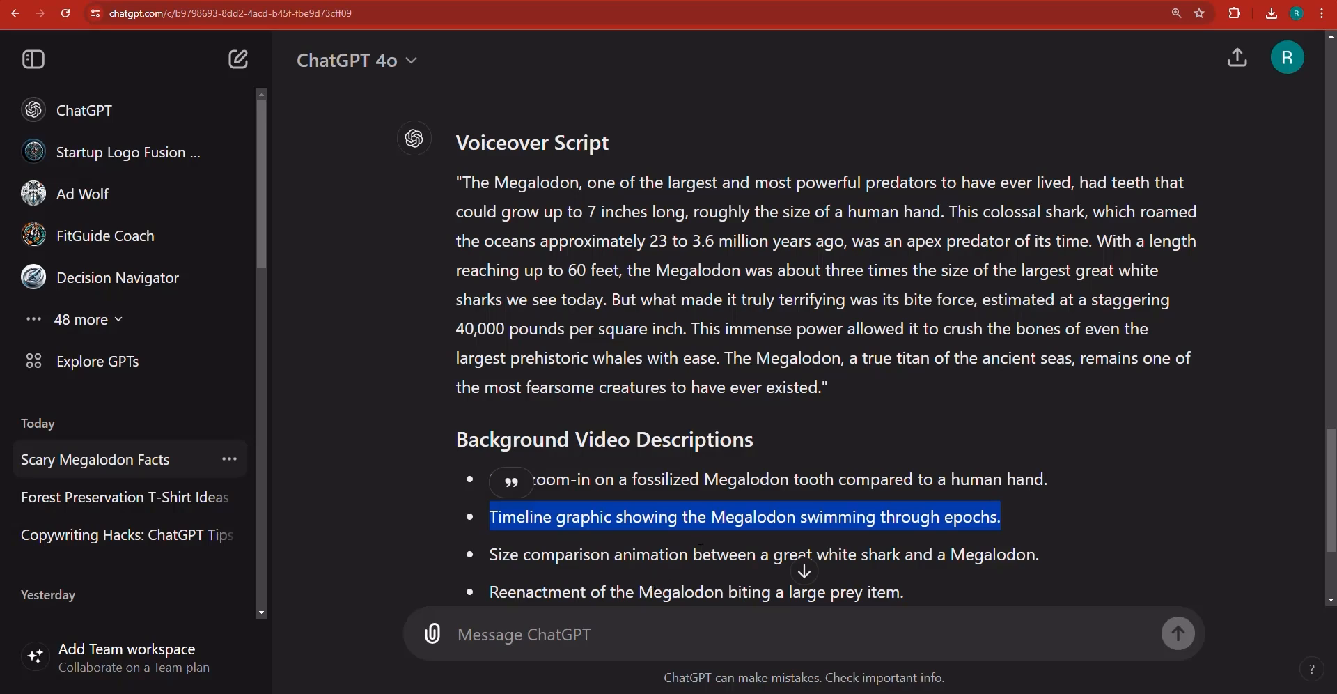
{"action": "triple_click", "coordinate": [648, 554]}
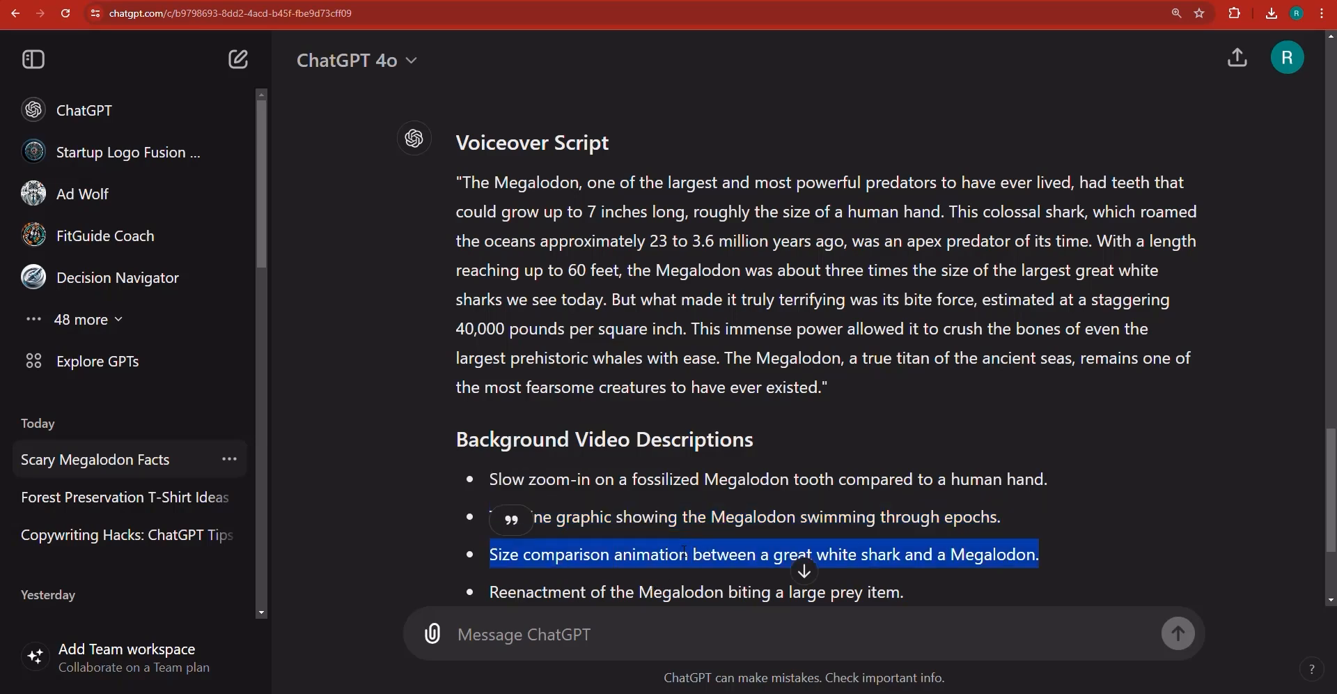
{"action": "right_click", "coordinate": [683, 558]}
{"action": "left_click", "coordinate": [707, 444]}
{"action": "left_click", "coordinate": [579, 2]}
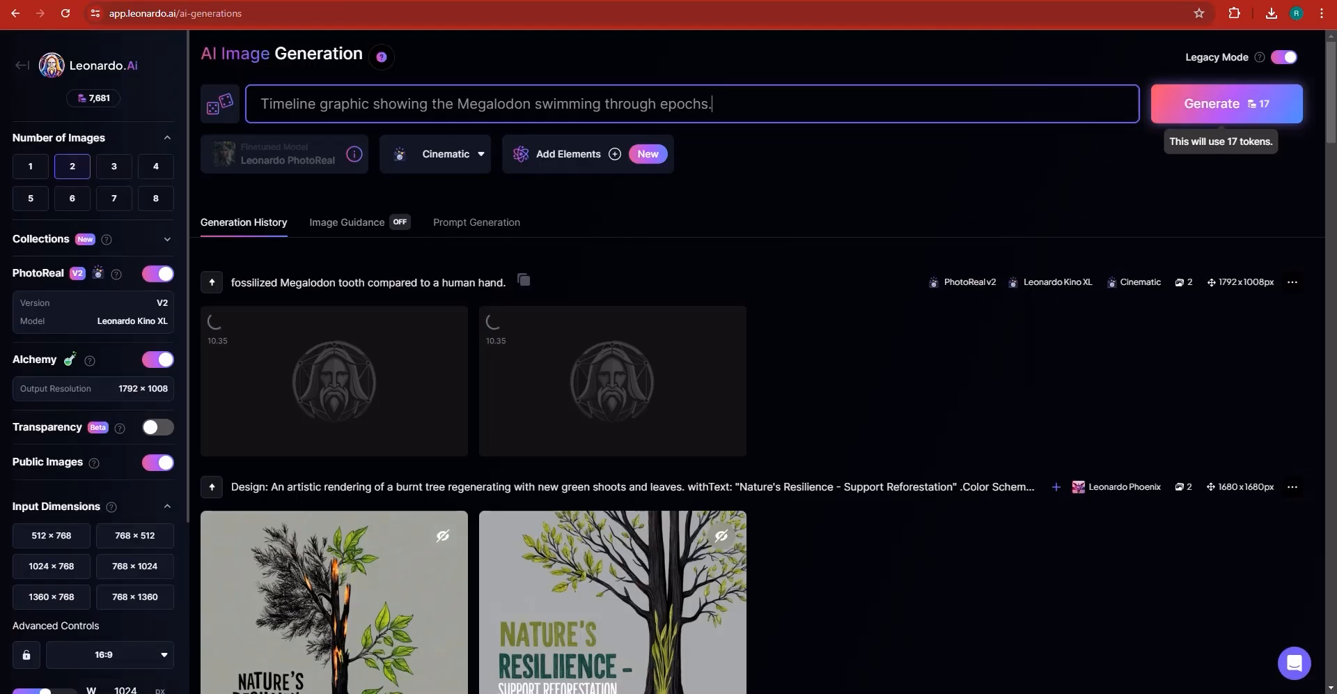
{"action": "triple_click", "coordinate": [432, 106]}
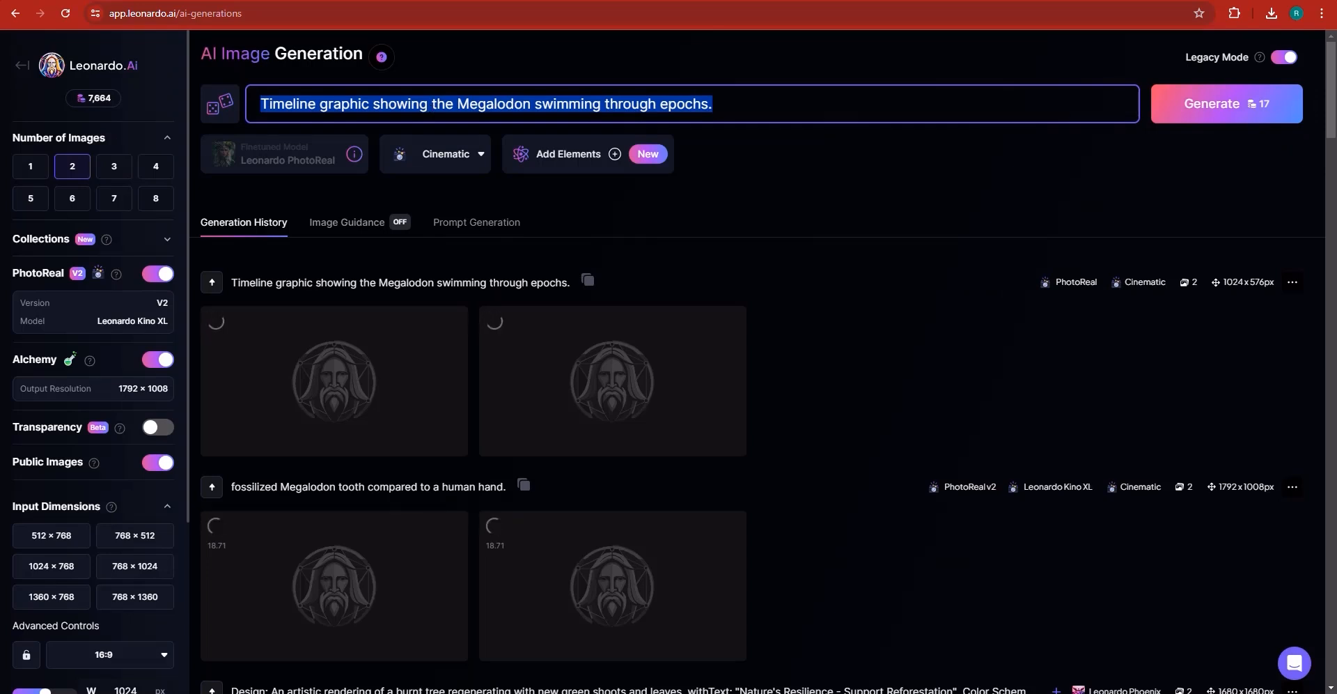
{"action": "key", "text": "ctrl+v"}
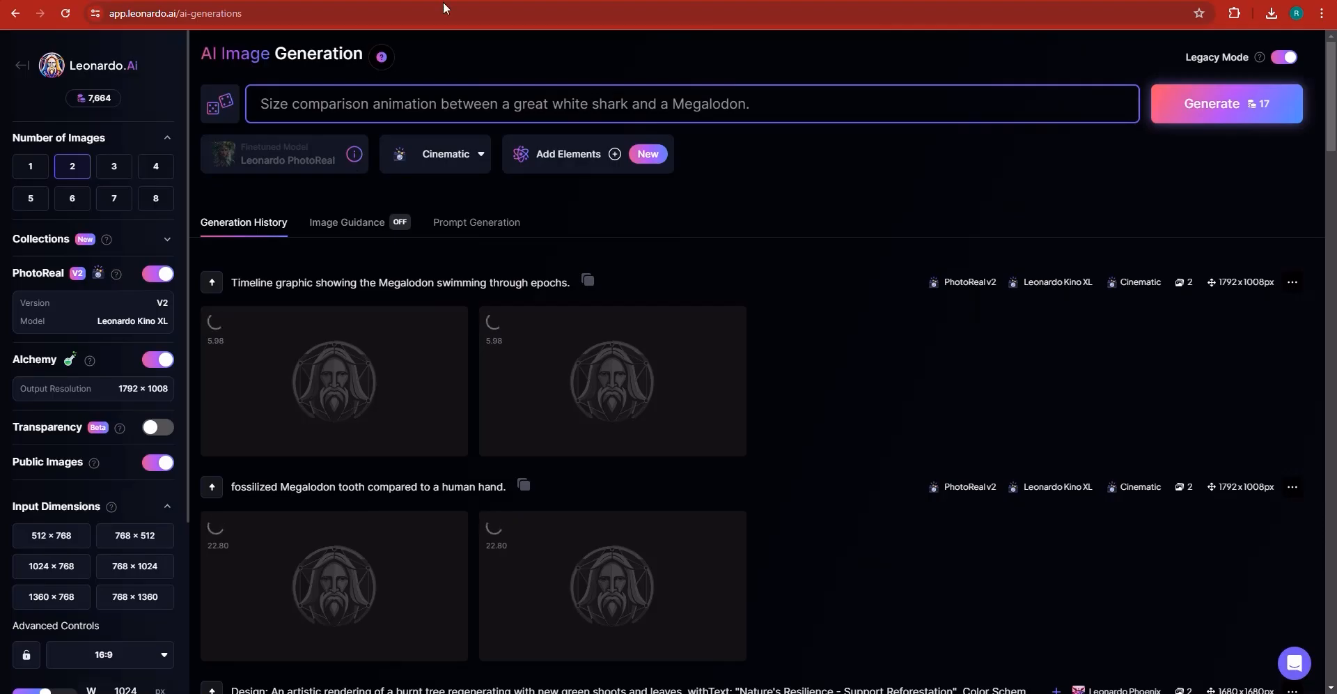
- Generate the size comparison images and replace the prompt with the copied 'Megalodon biting a large prey item.'
{"action": "key", "text": "alt+Tab"}
{"action": "scroll", "coordinate": [665, 479], "scroll_direction": "down", "scroll_amount": 1}
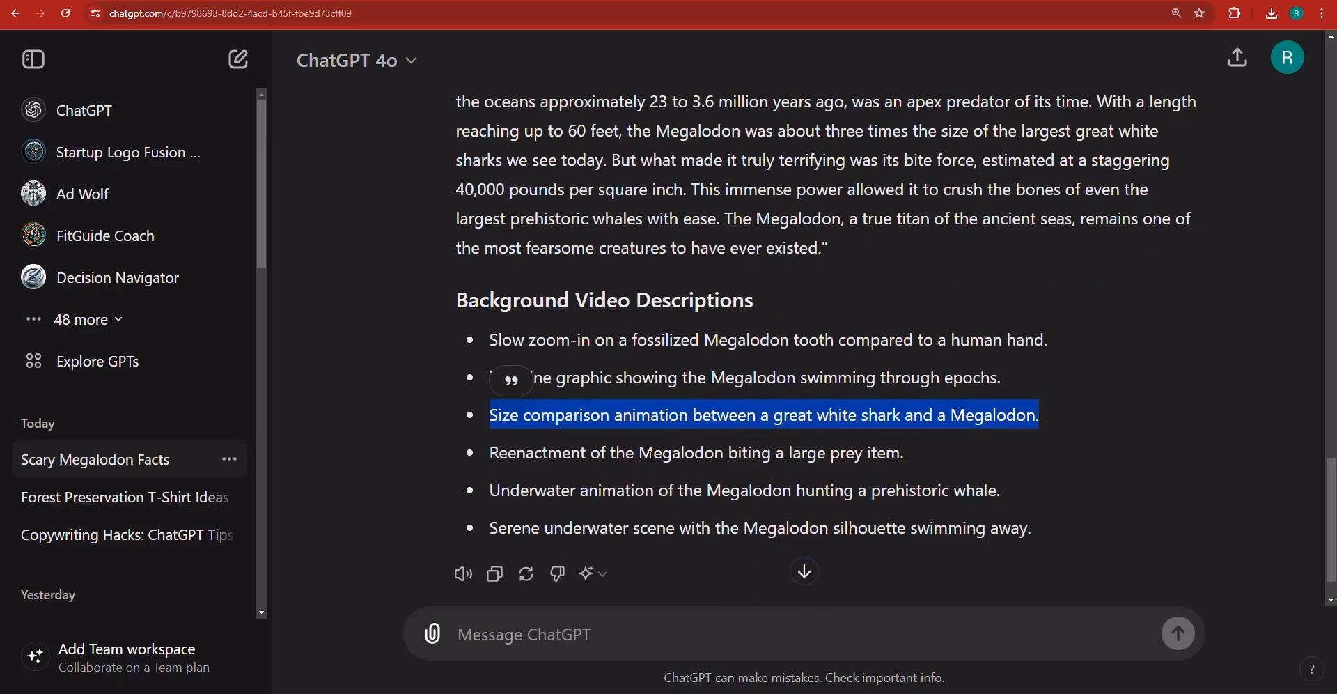
{"action": "left_click", "coordinate": [659, 471]}
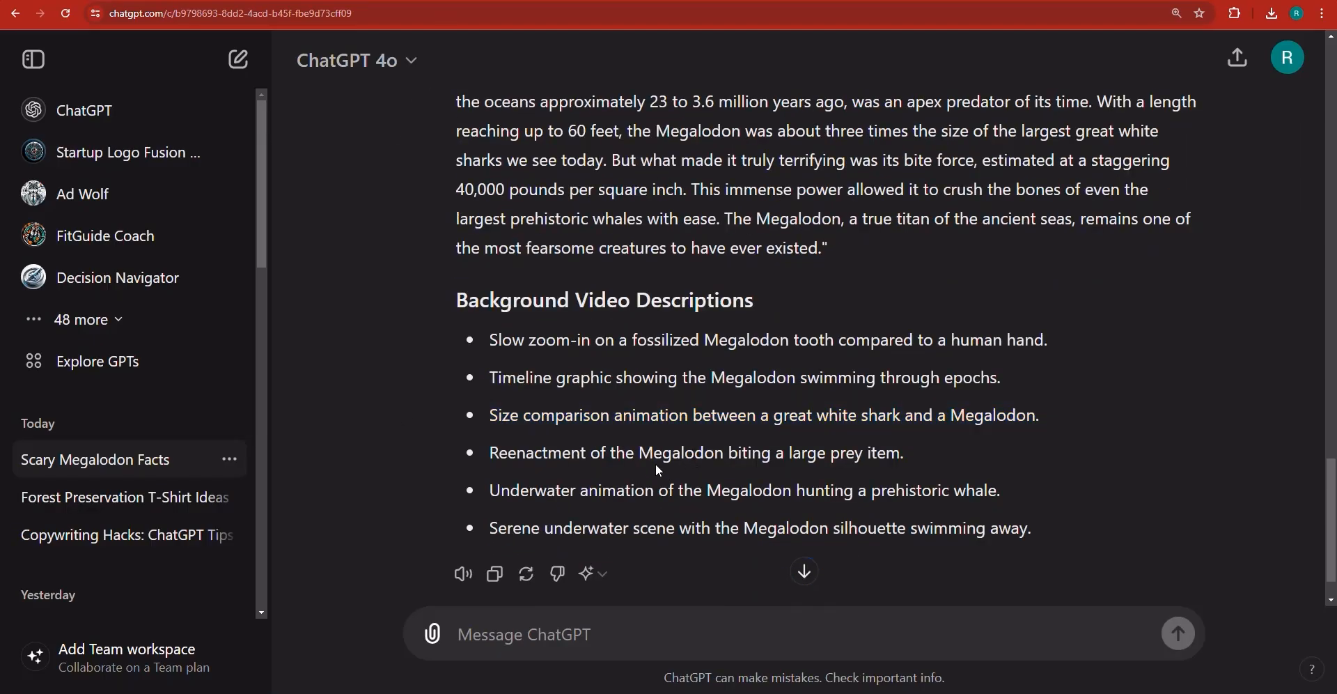
{"action": "left_click_drag", "start_coordinate": [636, 453], "coordinate": [904, 459]}
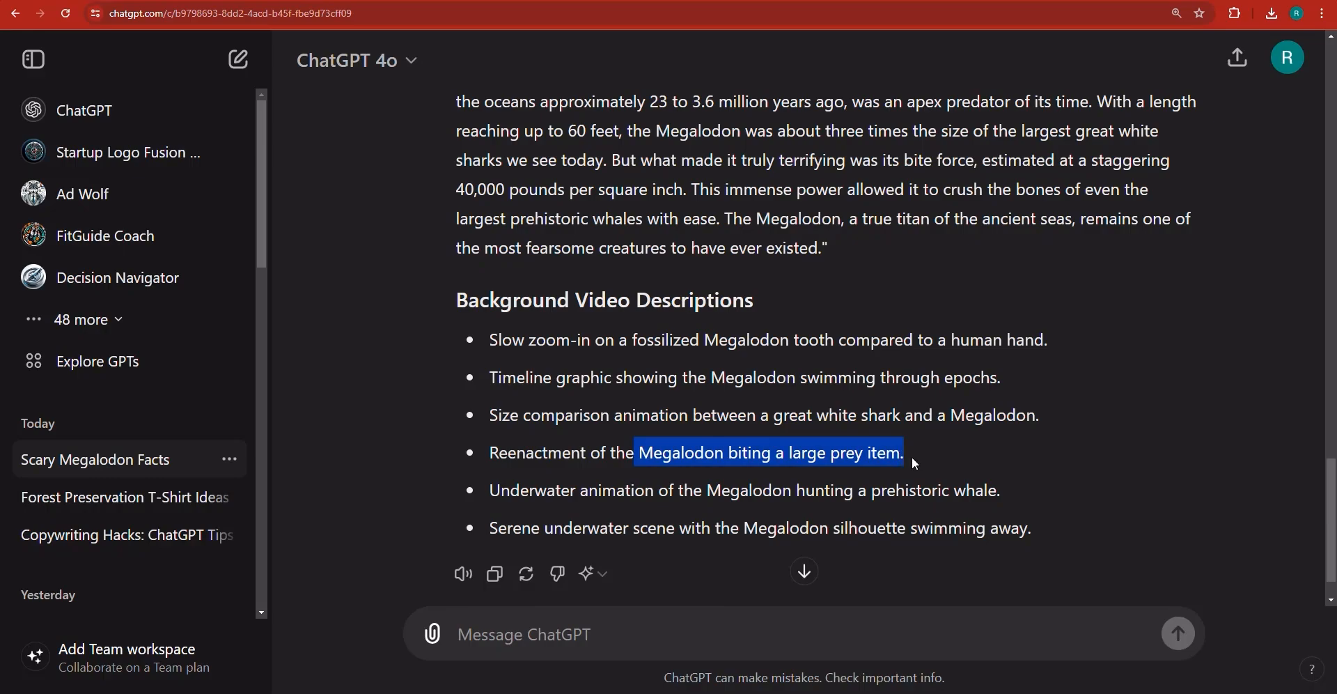
{"action": "right_click", "coordinate": [900, 465]}
{"action": "left_click", "coordinate": [912, 468]}
{"action": "key", "text": "alt+Tab"}
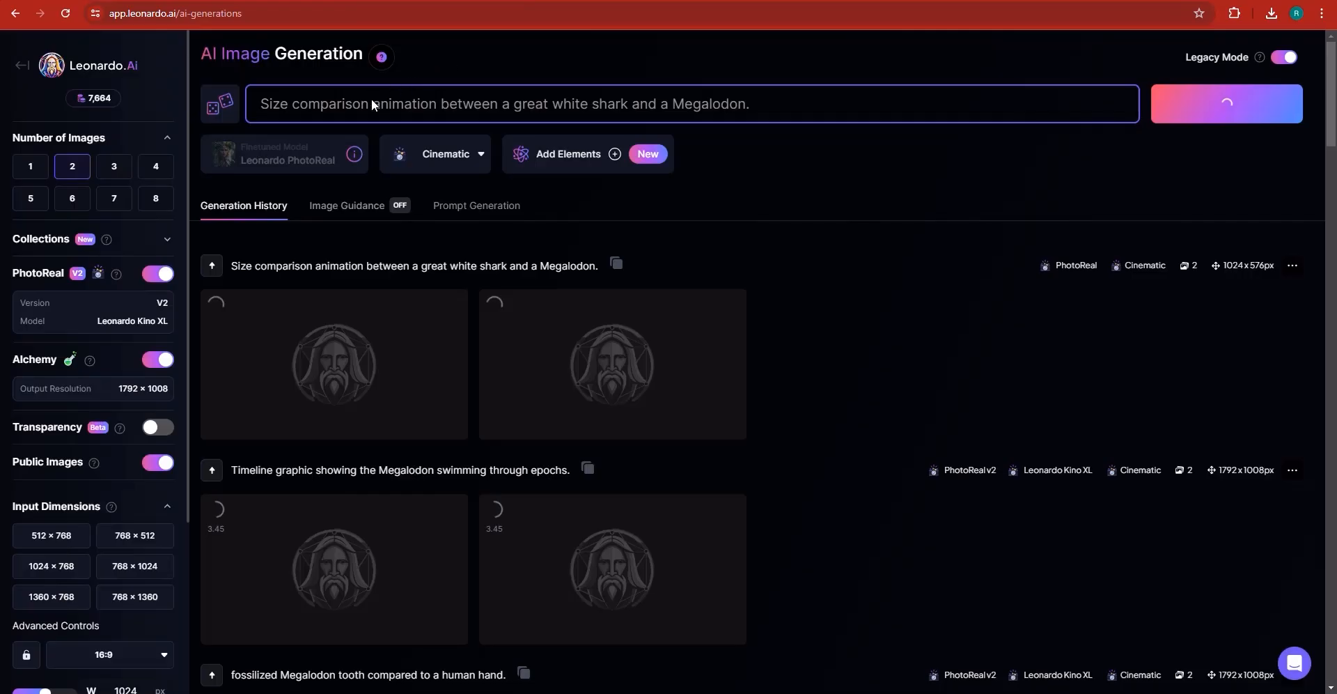
{"action": "key", "text": "ctrl+a"}
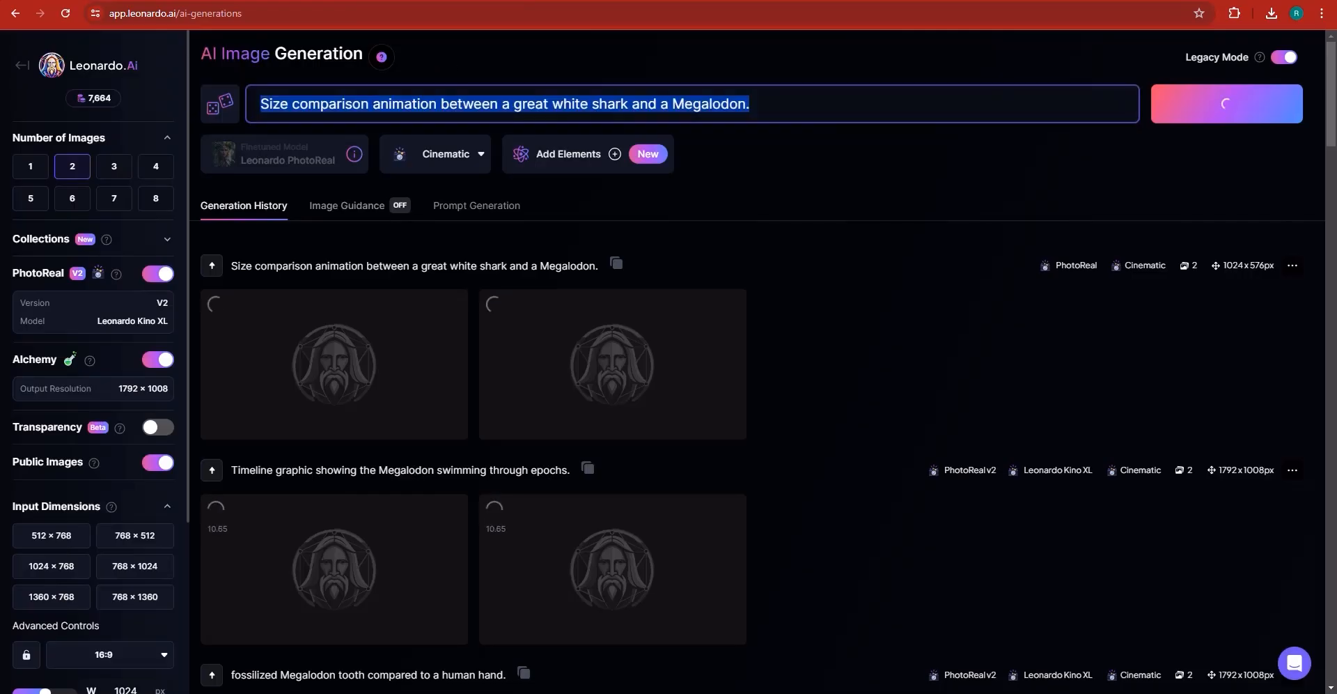
{"action": "right_click", "coordinate": [372, 101]}
{"action": "left_click", "coordinate": [395, 210]}
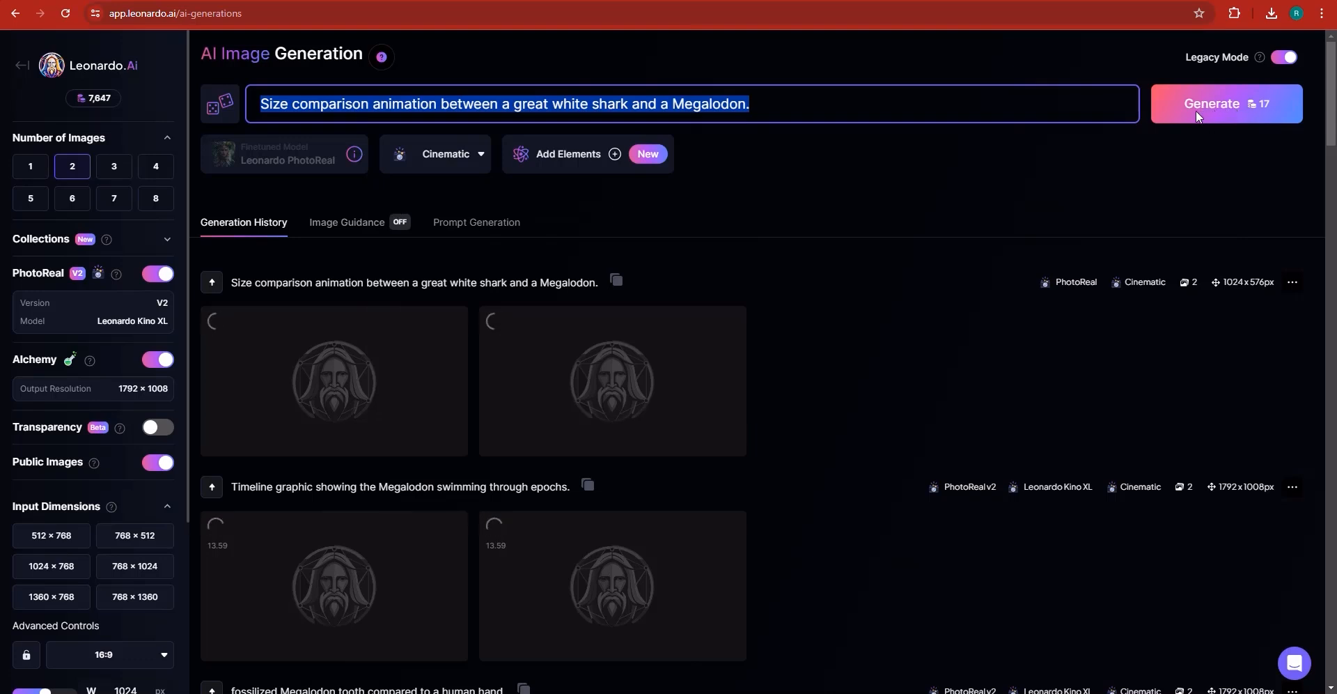
{"action": "key", "text": "ctrl+v"}
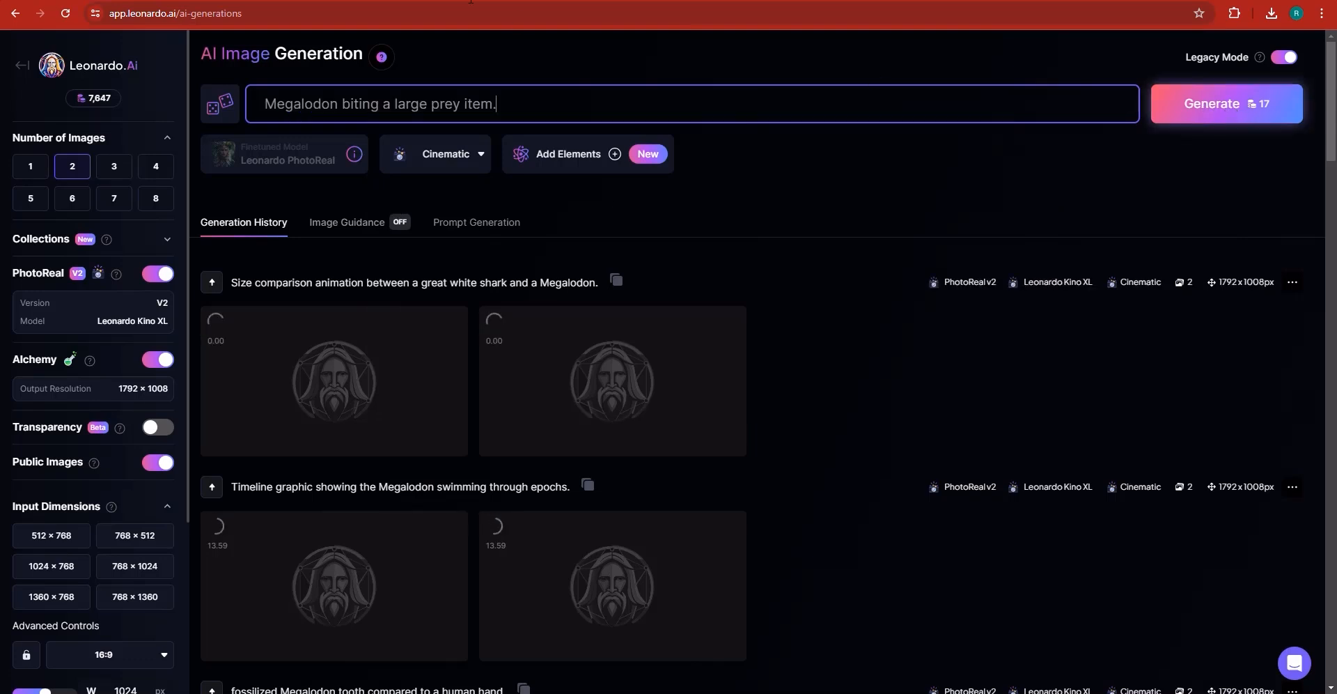
- Generate the prey-biting images and replace the prompt with the copied 'Megalodon hunting a prehistoric whale.'
{"action": "key", "text": "alt+Tab"}
{"action": "scroll", "coordinate": [543, 406], "scroll_direction": "down", "scroll_amount": 1}
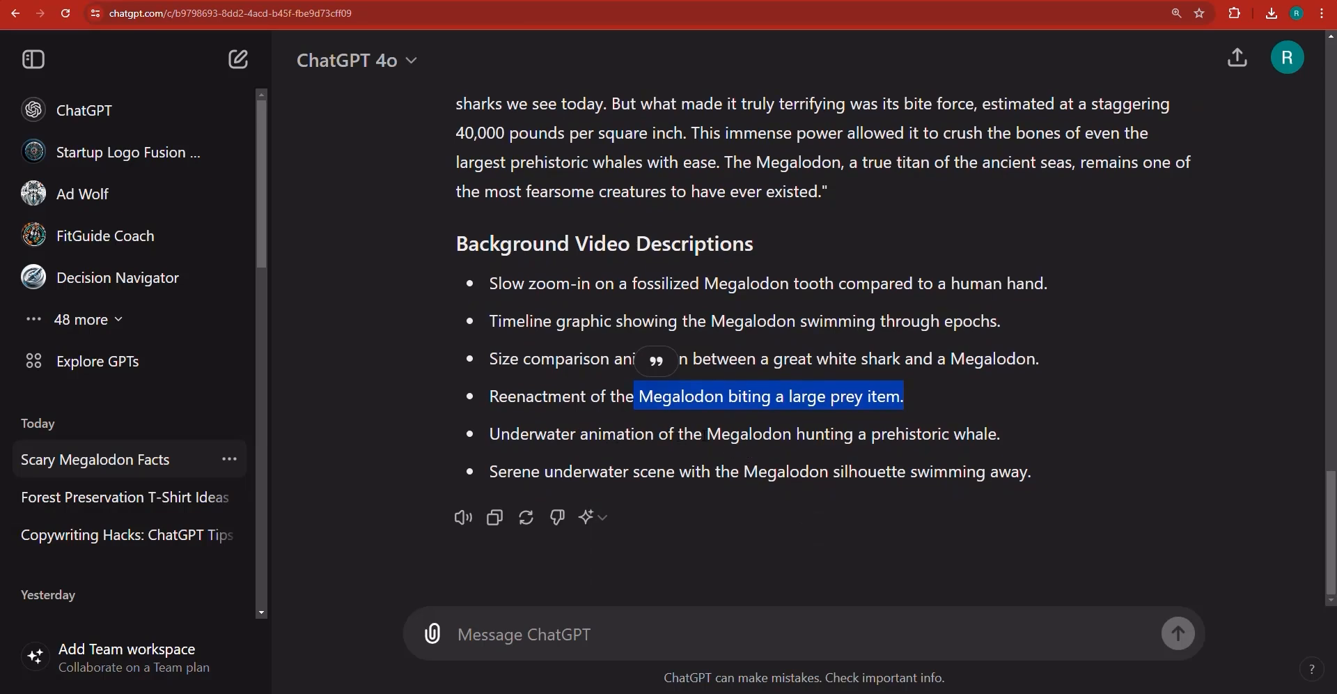
{"action": "left_click_drag", "start_coordinate": [709, 434], "coordinate": [1010, 441]}
{"action": "right_click", "coordinate": [995, 440]}
{"action": "left_click", "coordinate": [1013, 446]}
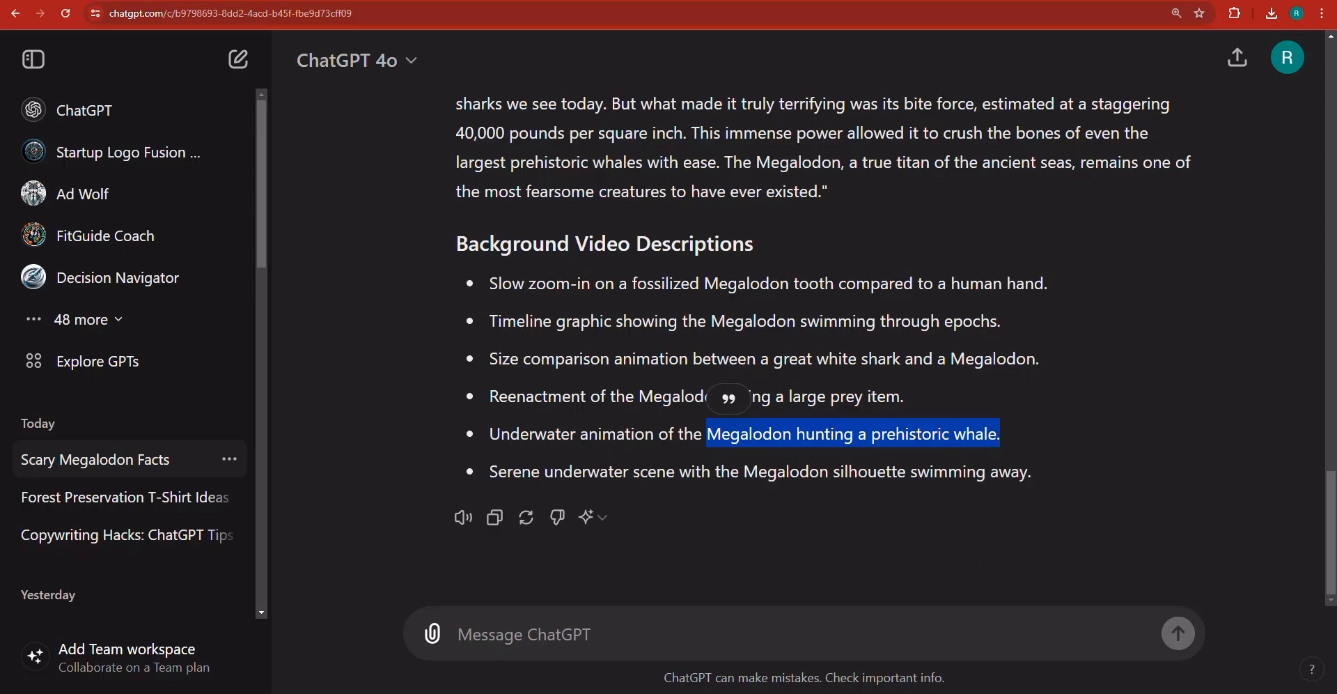
{"action": "key", "text": "alt+Tab"}
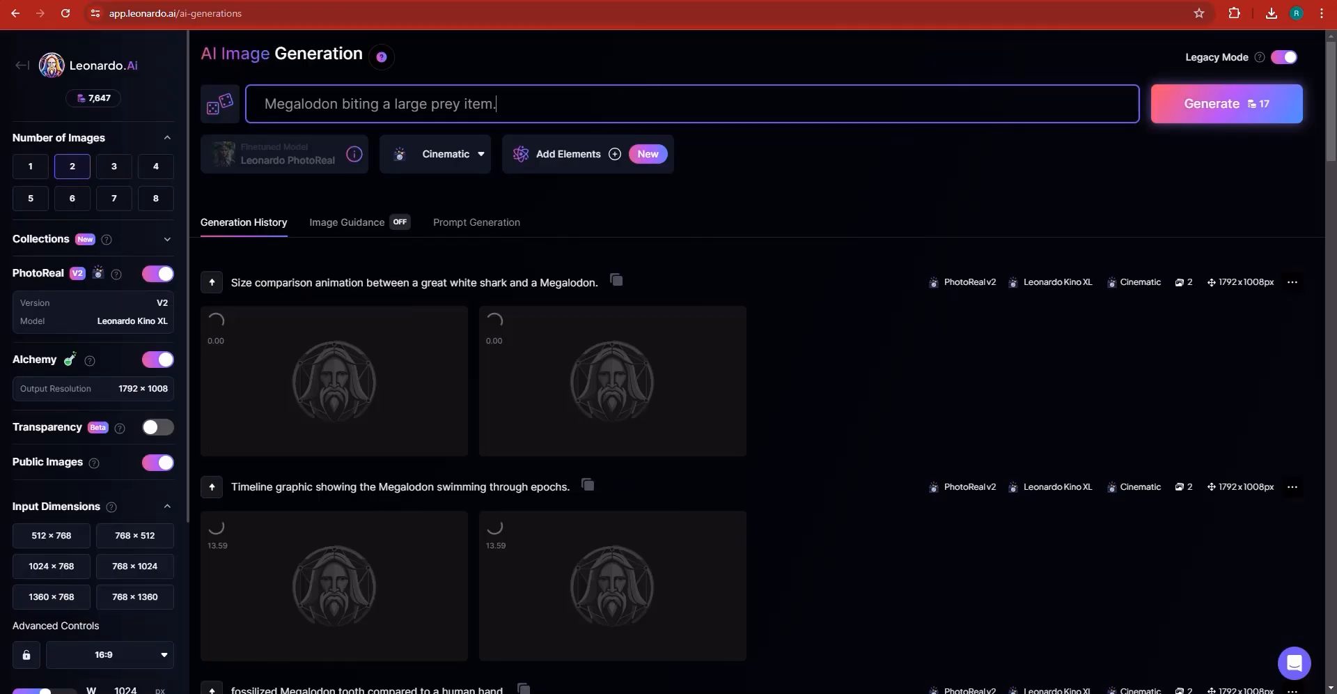
{"action": "left_click", "coordinate": [1224, 104]}
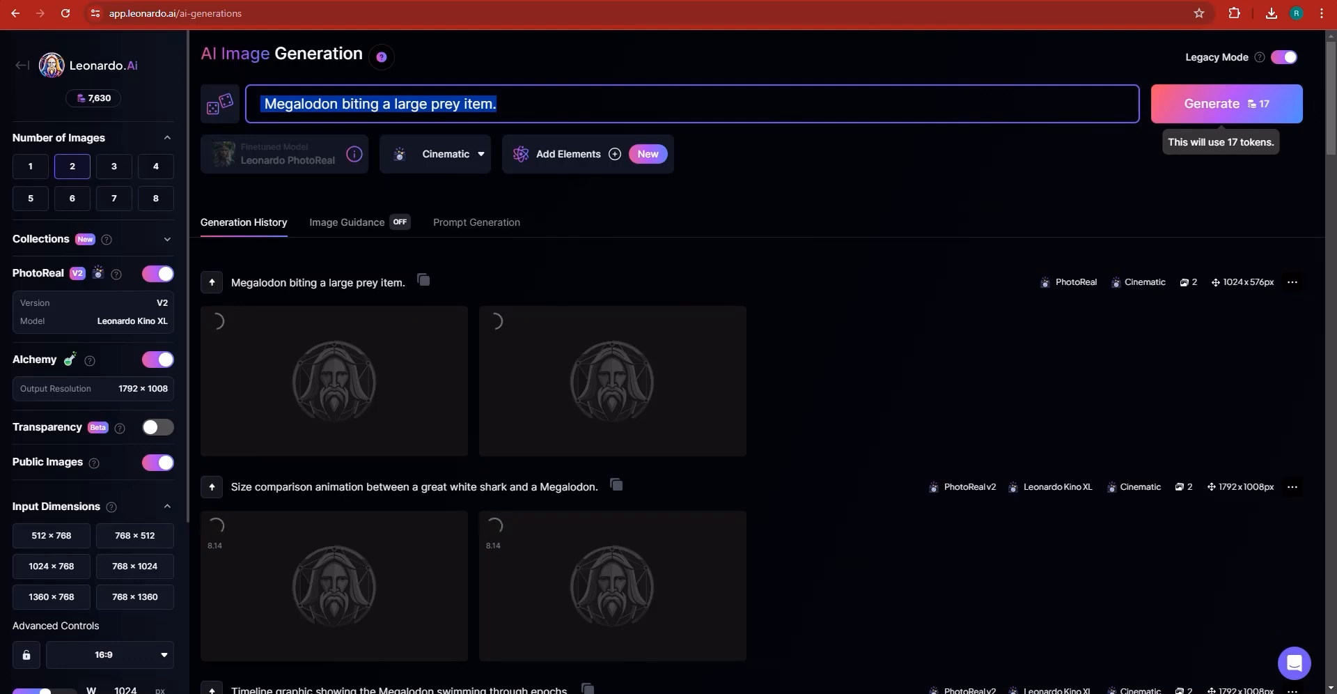
{"action": "key", "text": "ctrl+v"}
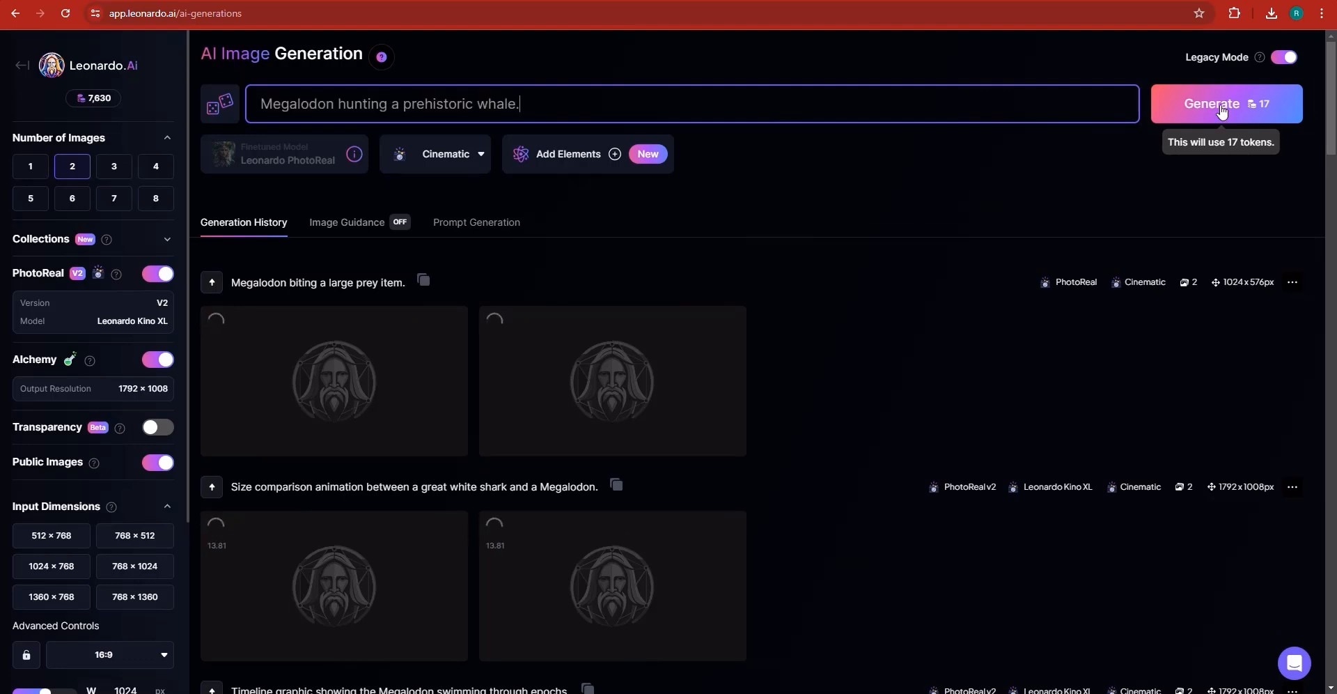
- Generate the whale-hunting images and paste 'Serene underwater scene with the Megalodon silhouette swimming away.' as the next prompt
{"action": "key", "text": "alt+Tab"}
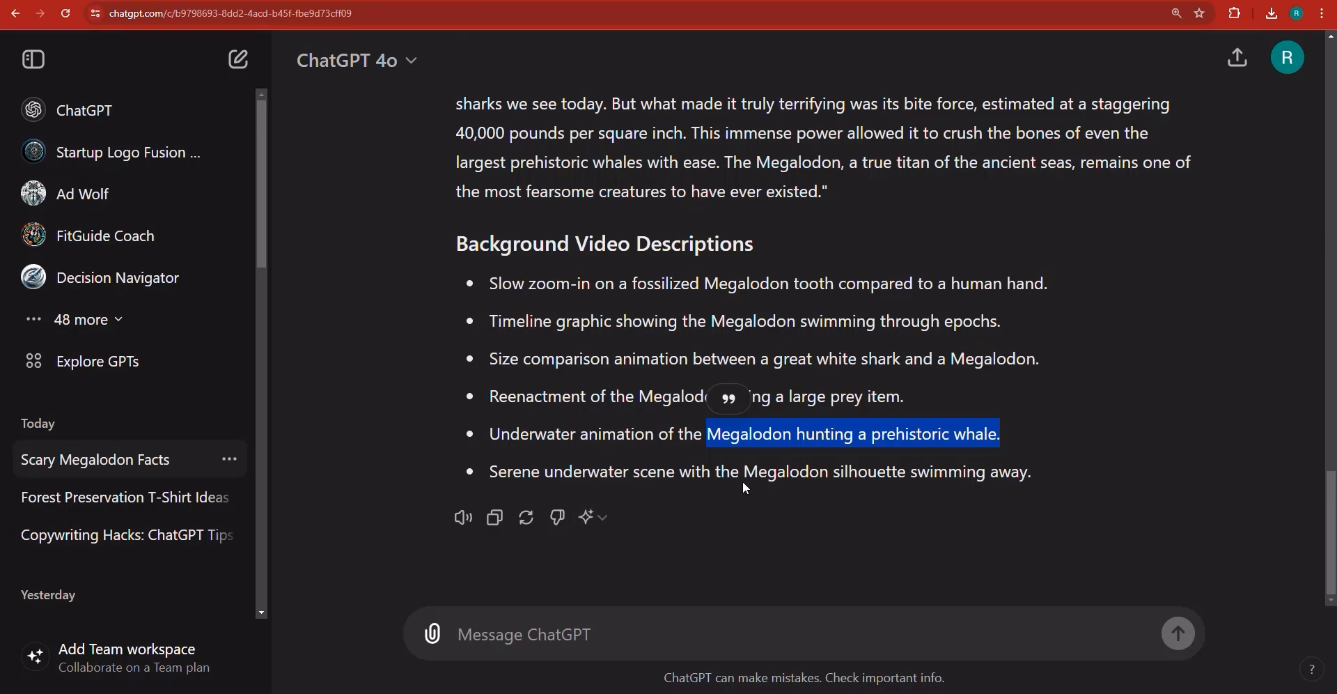
{"action": "triple_click", "coordinate": [554, 478]}
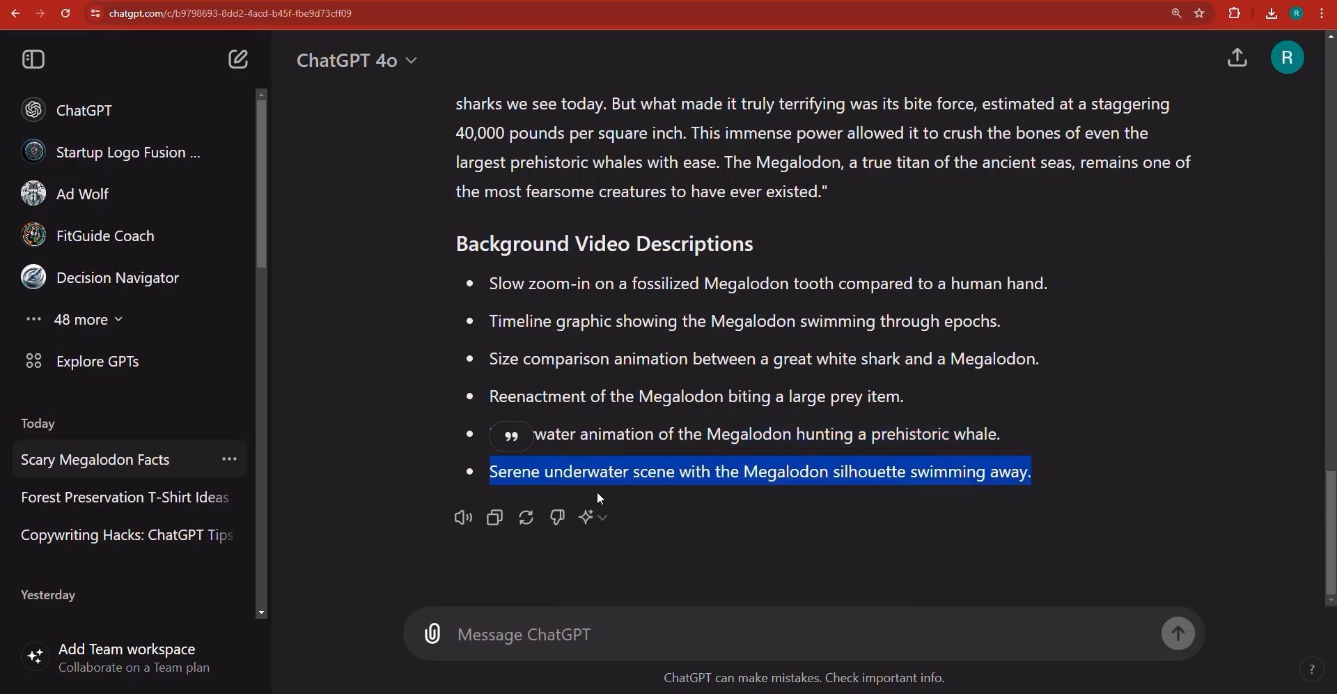
{"action": "key", "text": "alt+Tab"}
{"action": "triple_click", "coordinate": [395, 104]}
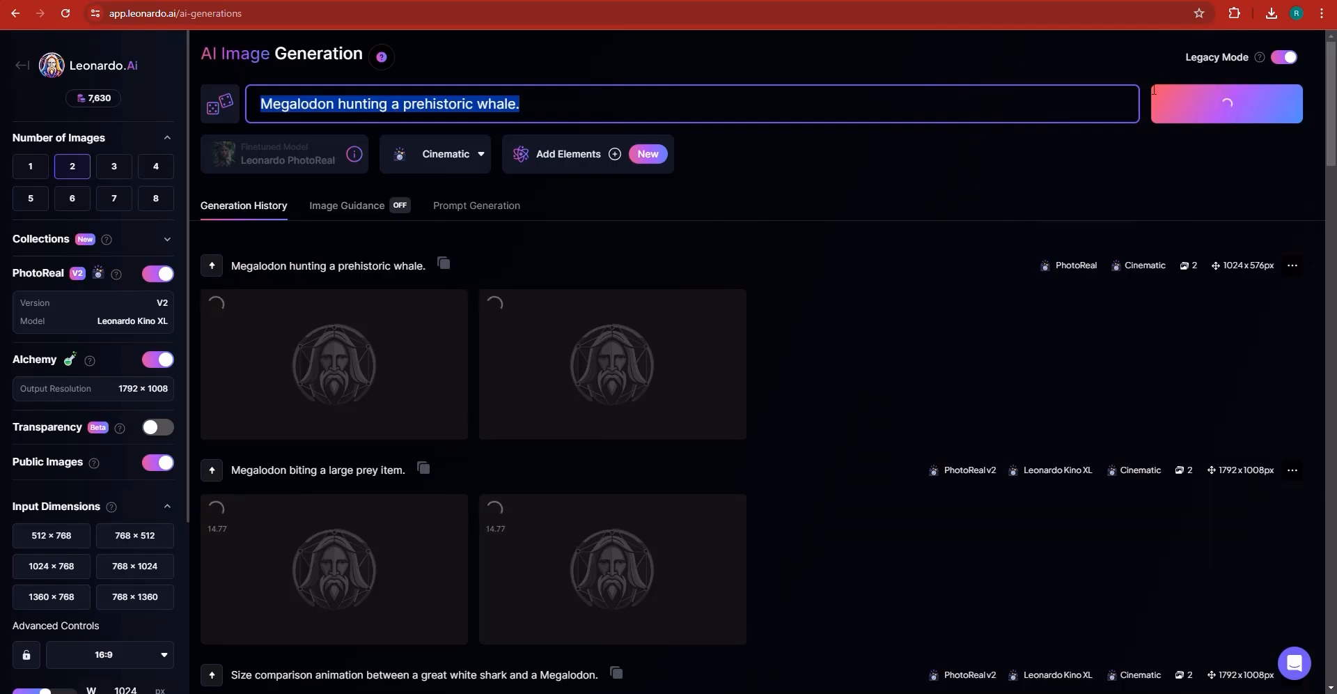
{"action": "key", "text": "ctrl+v"}
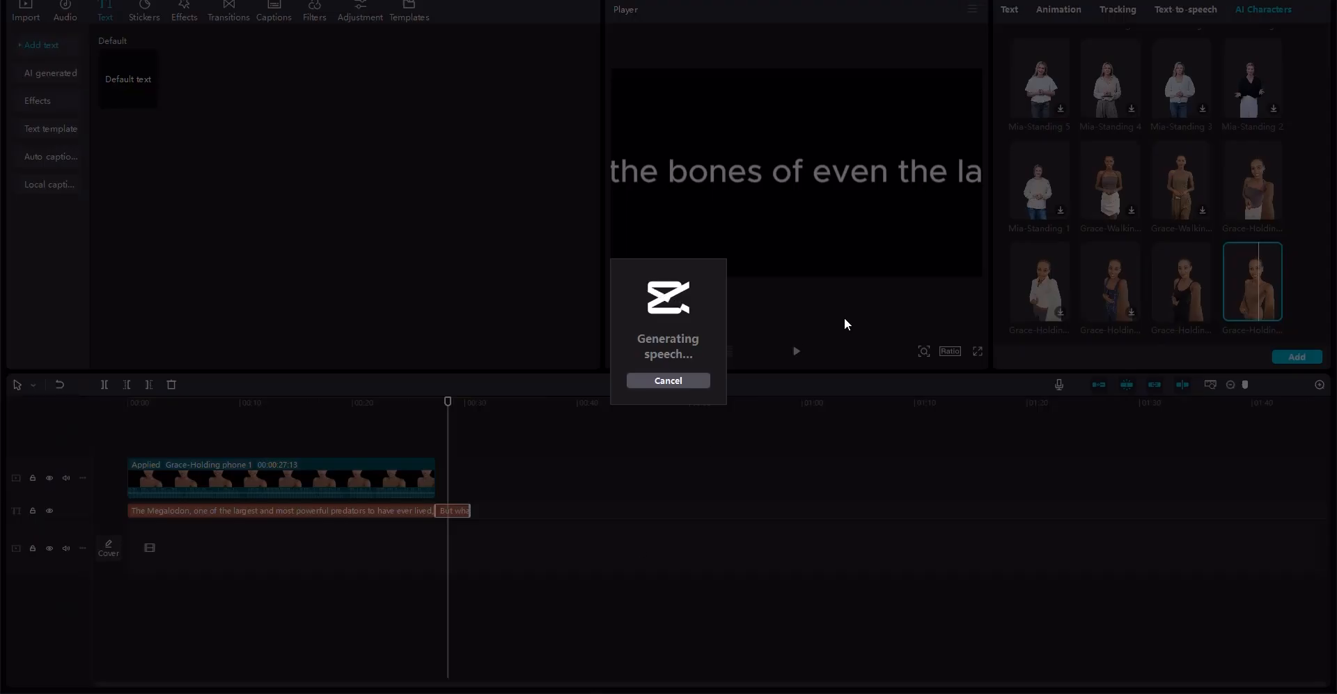
- Cancel the speech generation in CapCut and lengthen the second text clip to end around 55 seconds
{"action": "left_click", "coordinate": [662, 380]}
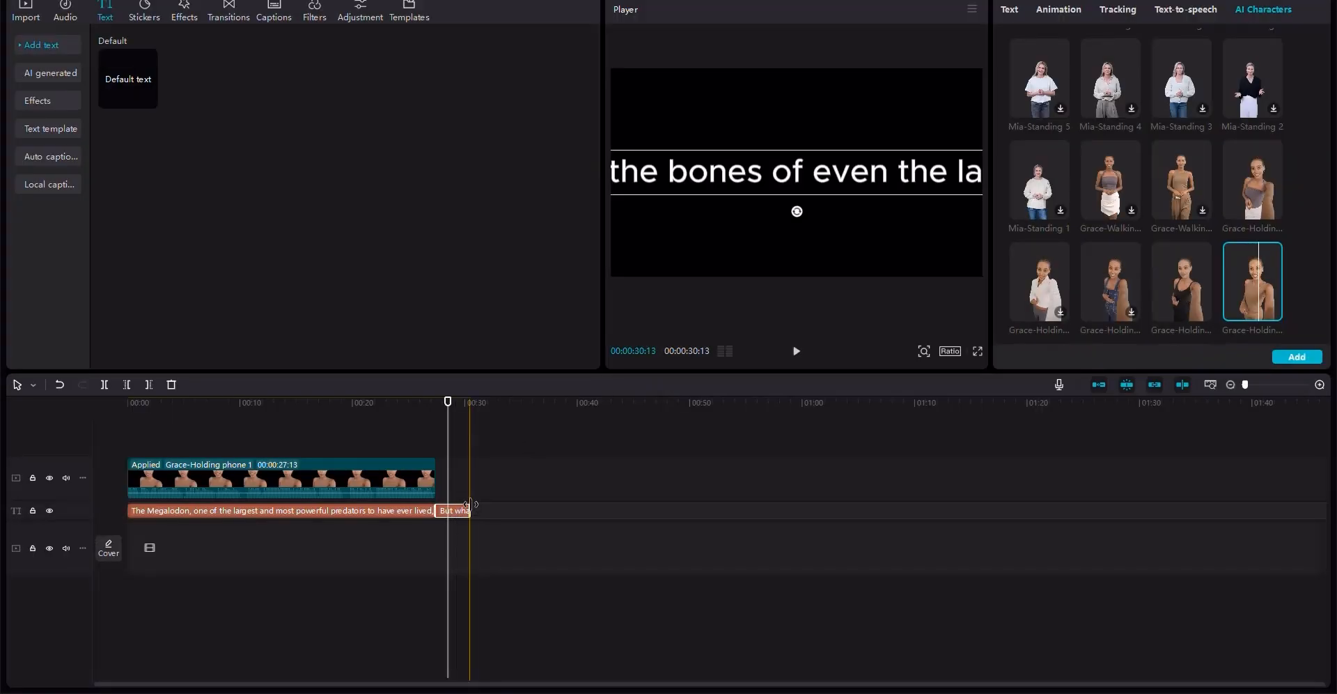
{"action": "left_click_drag", "start_coordinate": [470, 511], "coordinate": [755, 513]}
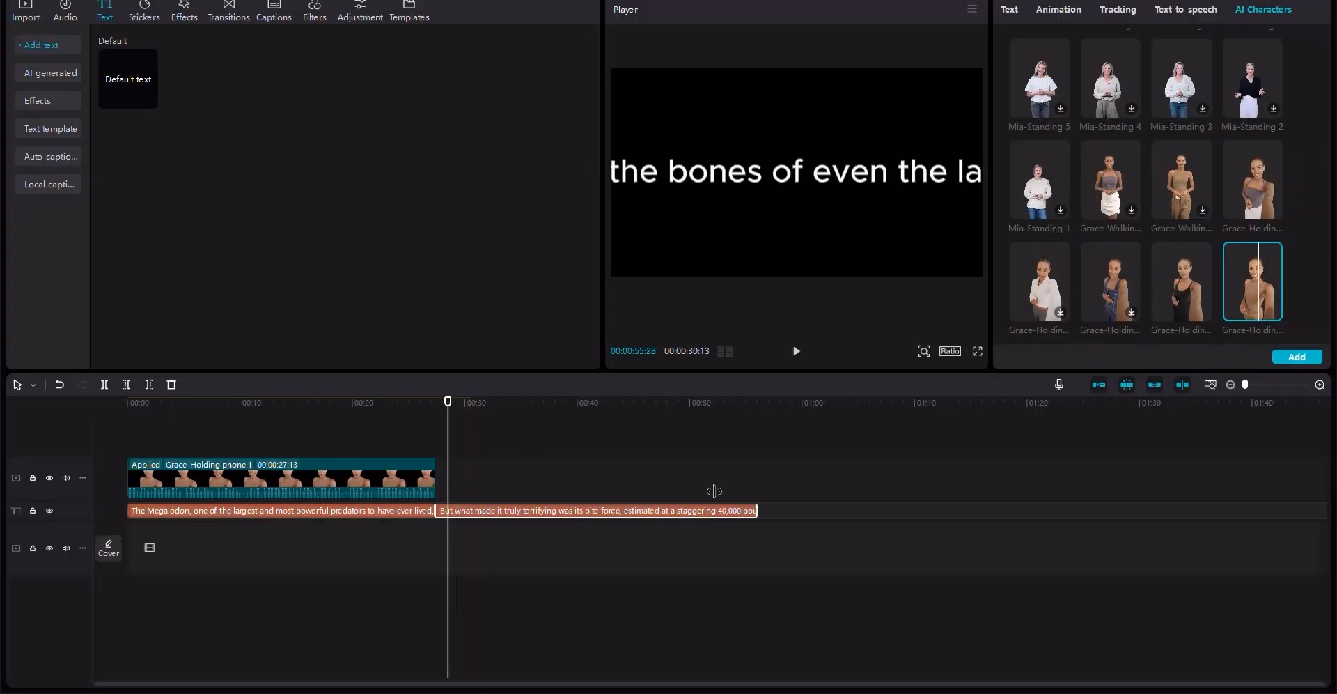
- Add the Grace-Holding phone AI character to narrate the second text clip
{"action": "left_click", "coordinate": [1263, 294]}
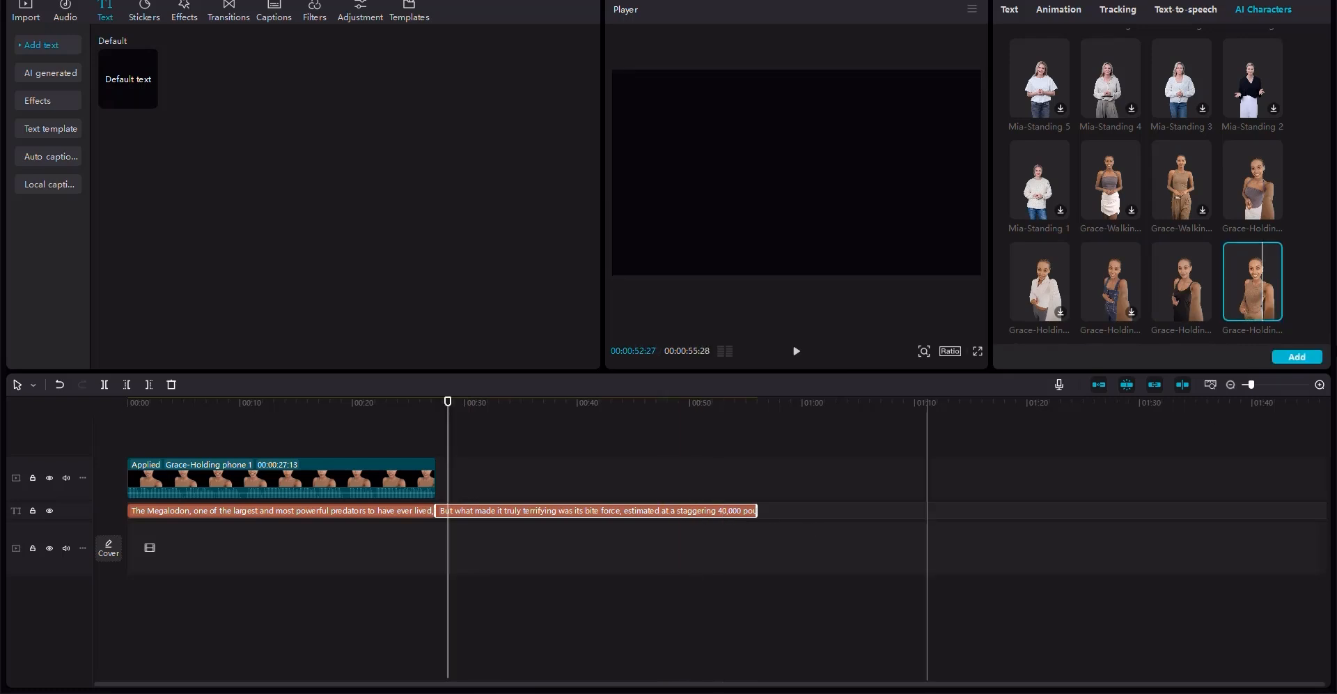
{"action": "left_click", "coordinate": [1297, 357]}
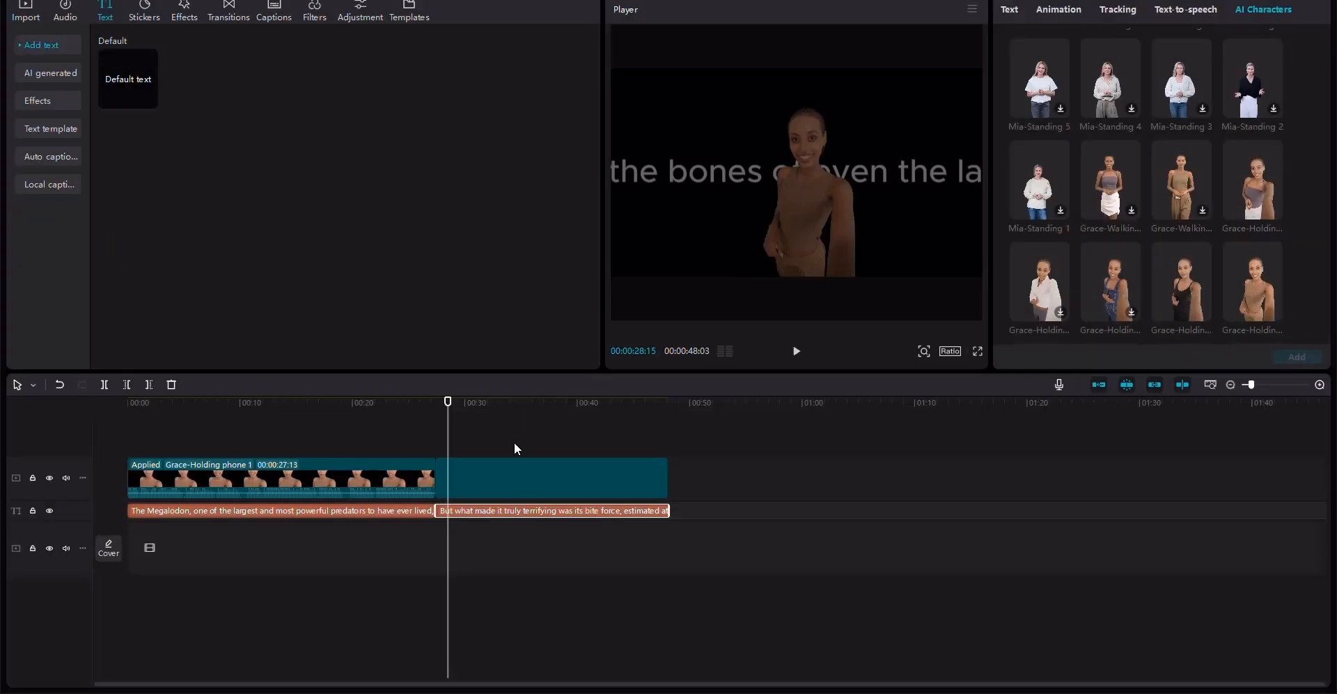
- Delete both script text clips from the timeline, leaving only the character clips
{"action": "left_click", "coordinate": [730, 556]}
{"action": "left_click", "coordinate": [639, 510]}
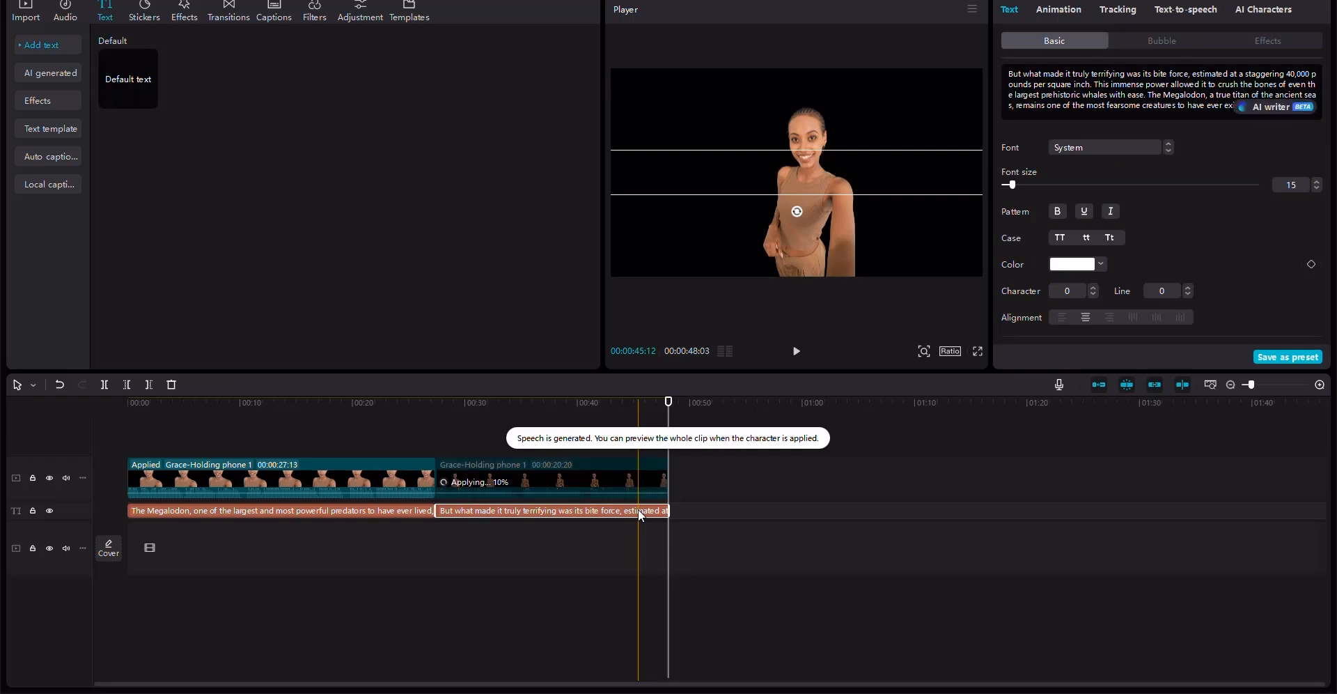
{"action": "key", "text": "Delete"}
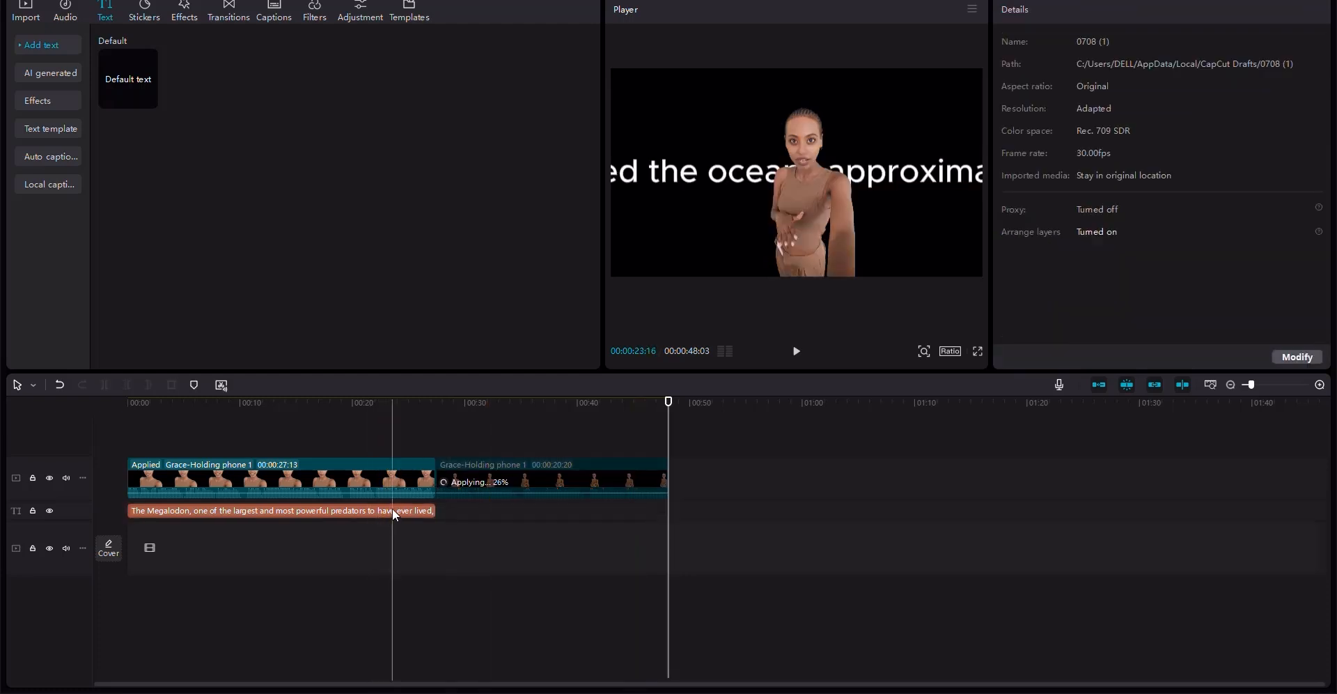
{"action": "left_click", "coordinate": [393, 512]}
{"action": "key", "text": "Delete"}
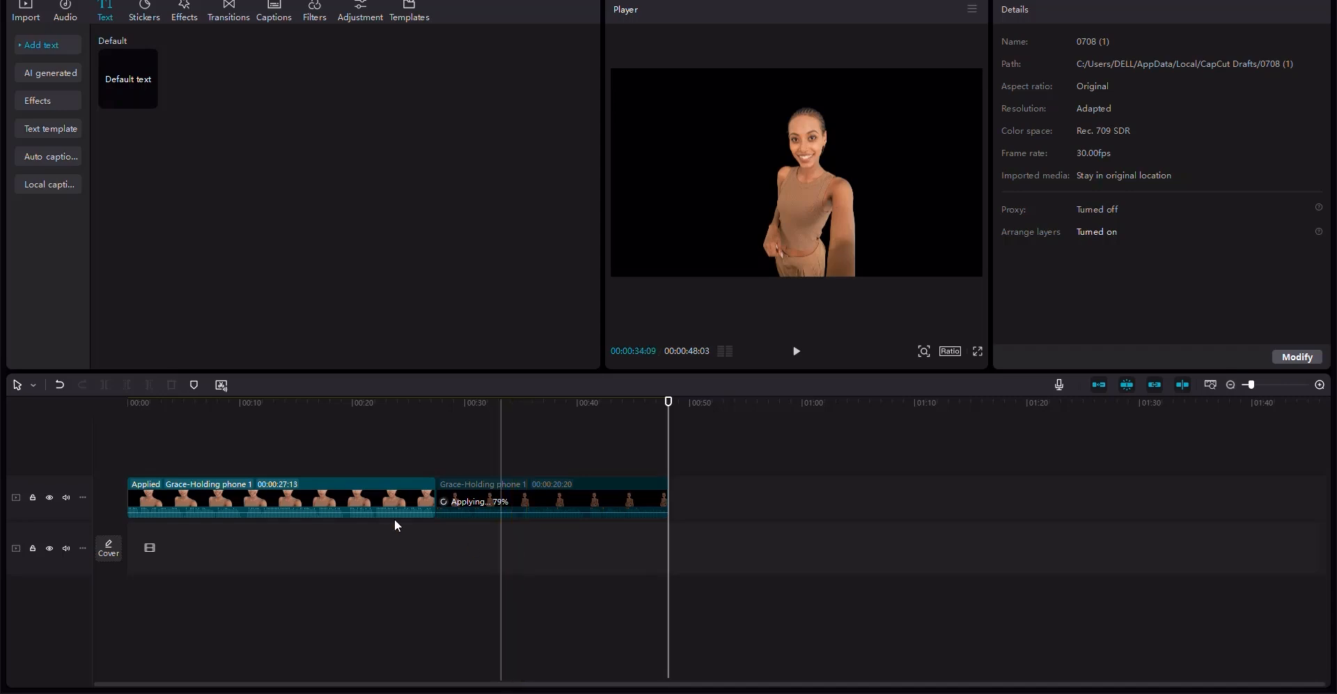
{"action": "left_click", "coordinate": [326, 481]}
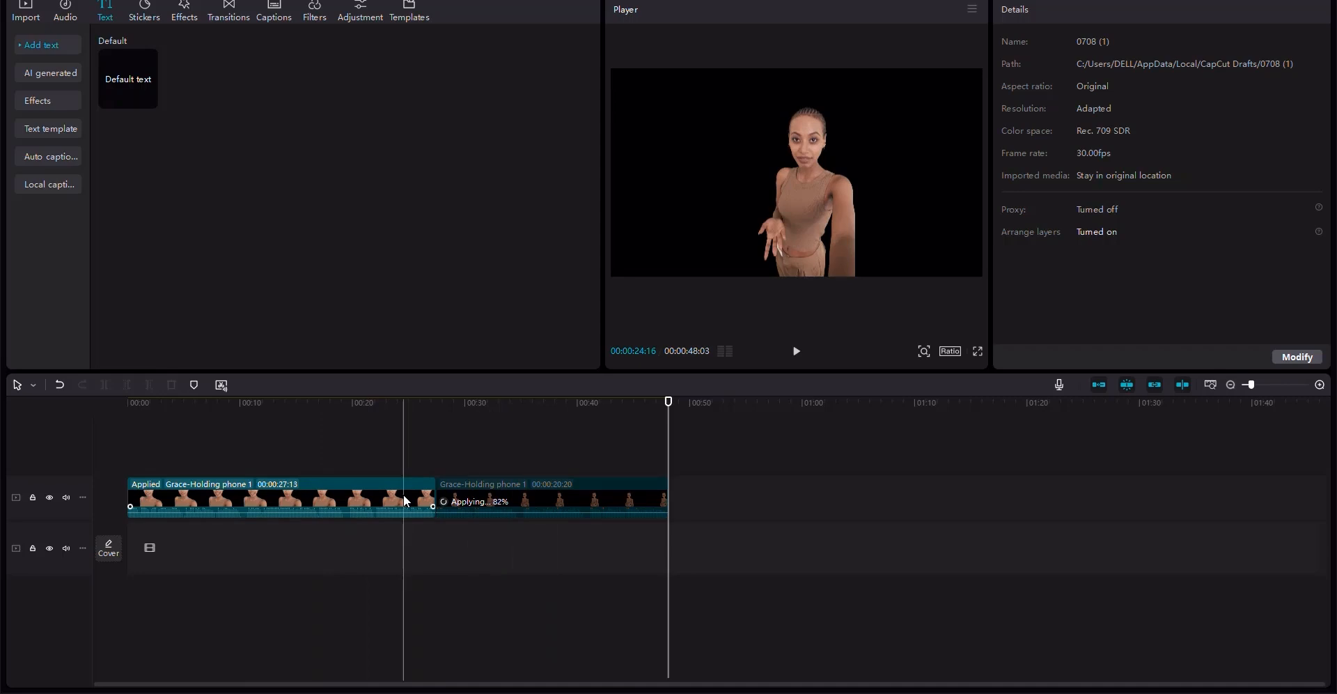
{"action": "left_click", "coordinate": [950, 351]}
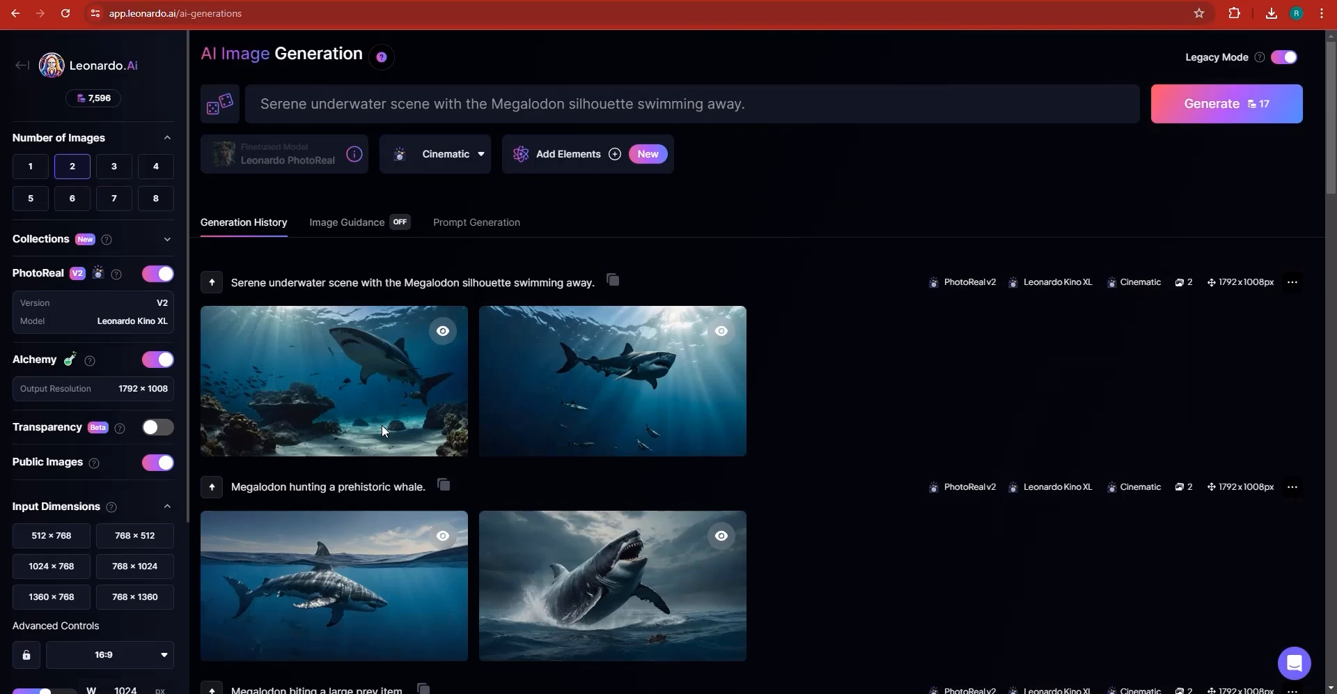
{"action": "scroll", "coordinate": [382, 426], "scroll_direction": "down", "scroll_amount": 3}
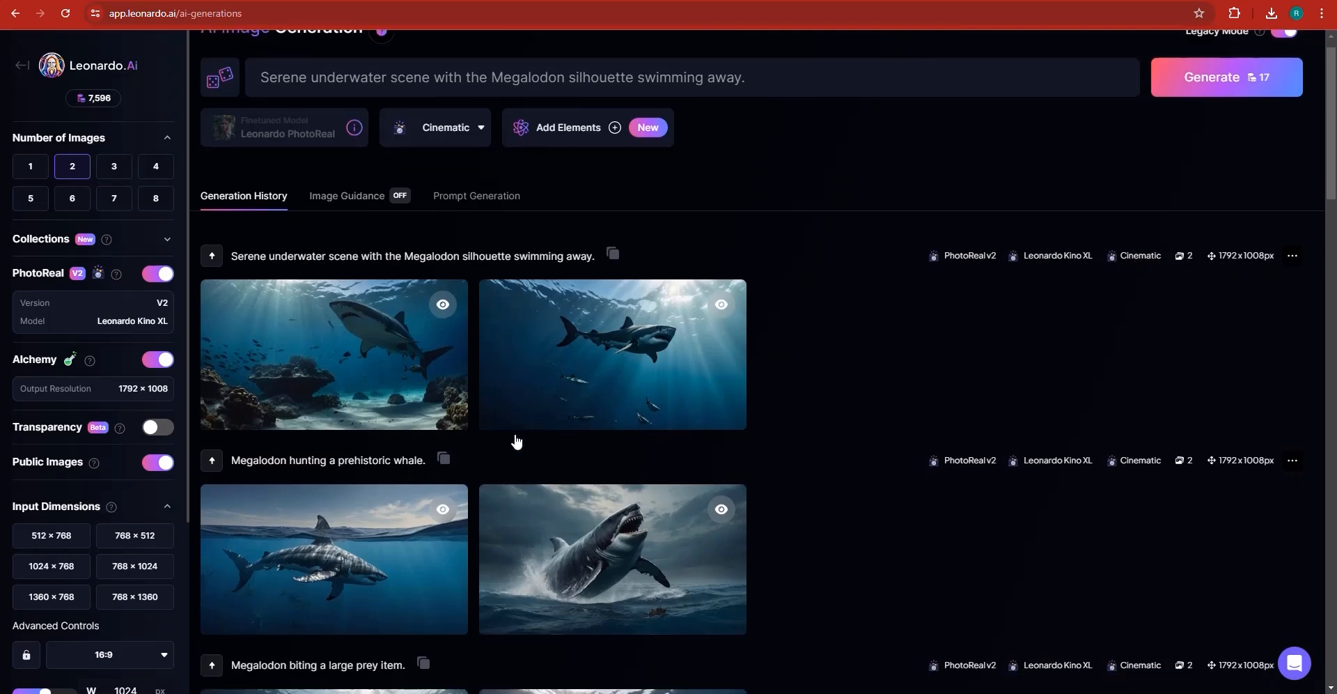
{"action": "scroll", "coordinate": [638, 428], "scroll_direction": "down", "scroll_amount": 5}
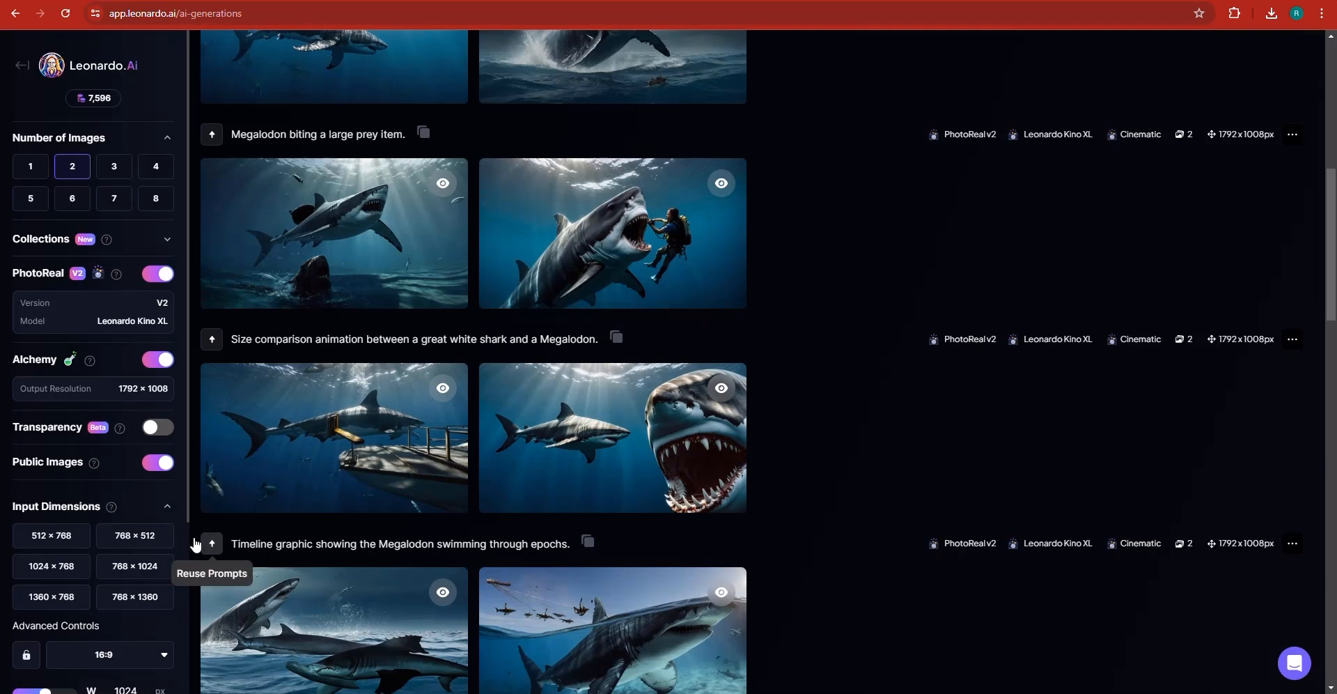
{"action": "scroll", "coordinate": [138, 594], "scroll_direction": "down", "scroll_amount": 1}
{"action": "left_click", "coordinate": [139, 592]}
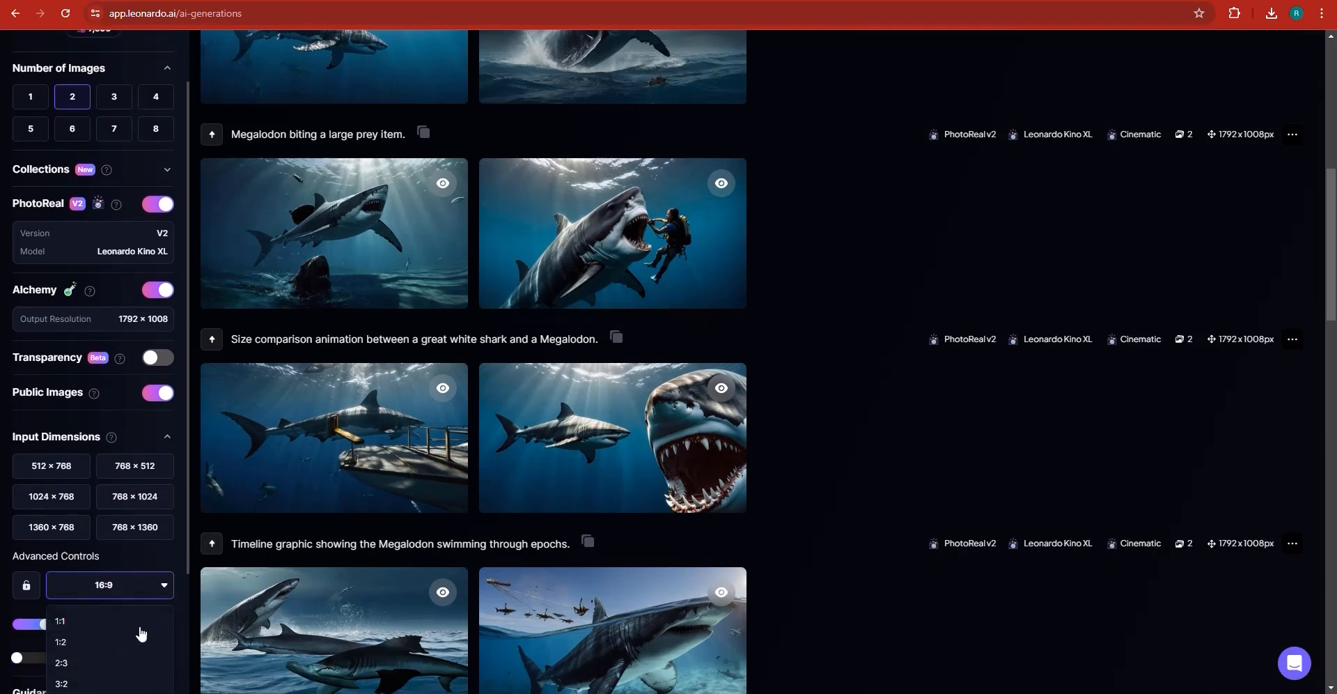
{"action": "scroll", "coordinate": [118, 641], "scroll_direction": "down", "scroll_amount": 2}
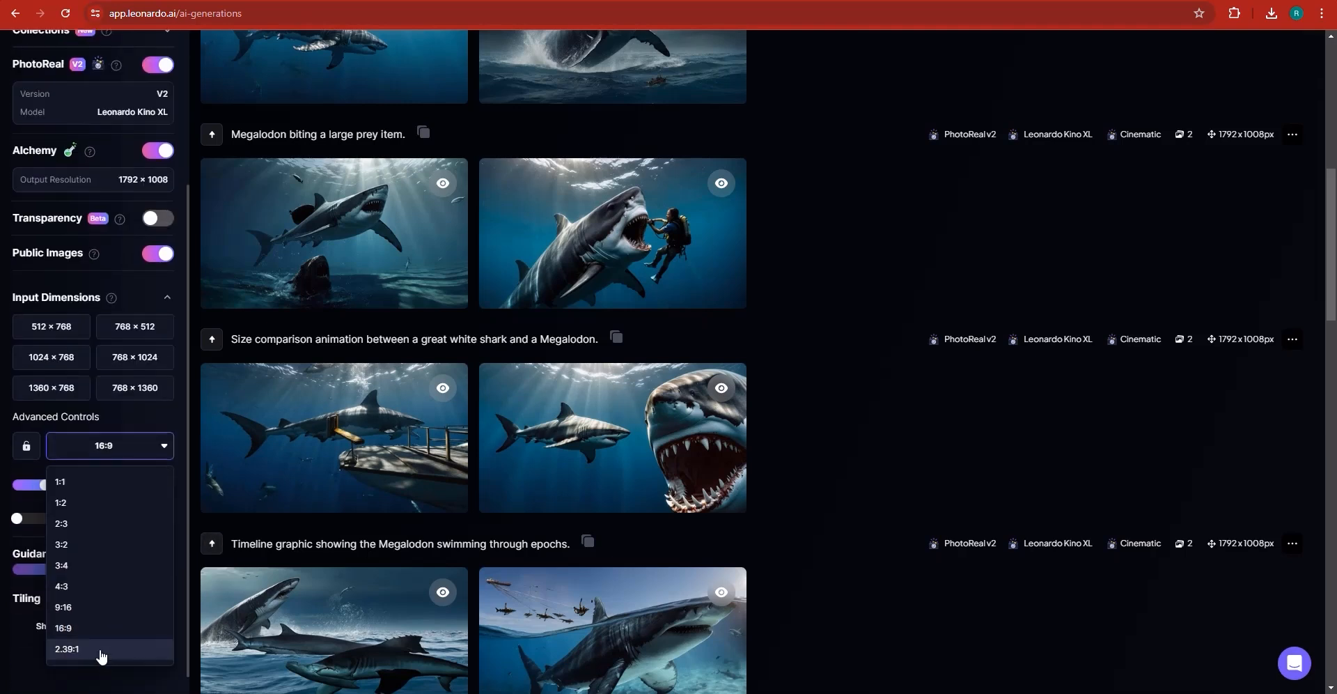
{"action": "left_click", "coordinate": [857, 484]}
{"action": "scroll", "coordinate": [525, 556], "scroll_direction": "down", "scroll_amount": 2}
{"action": "scroll", "coordinate": [524, 550], "scroll_direction": "down", "scroll_amount": 5}
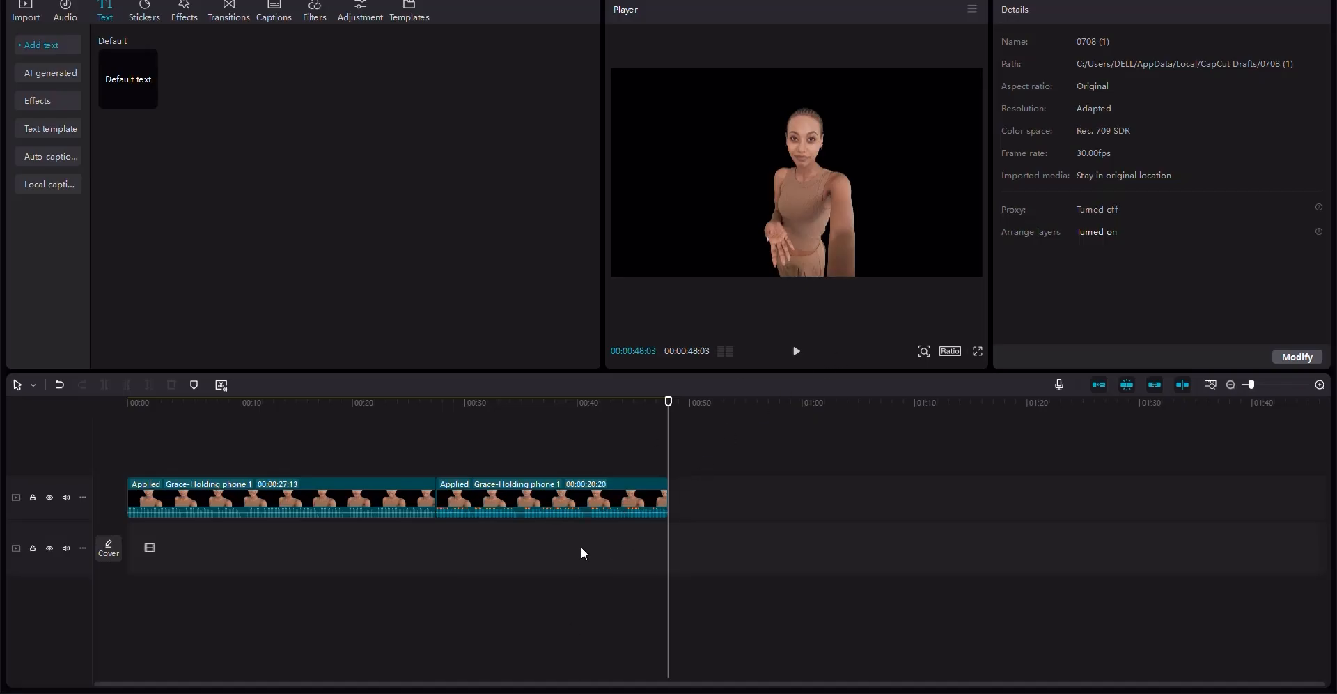
- Select both character clips and combine them into a compound clip
{"action": "left_click_drag", "start_coordinate": [585, 552], "coordinate": [343, 471]}
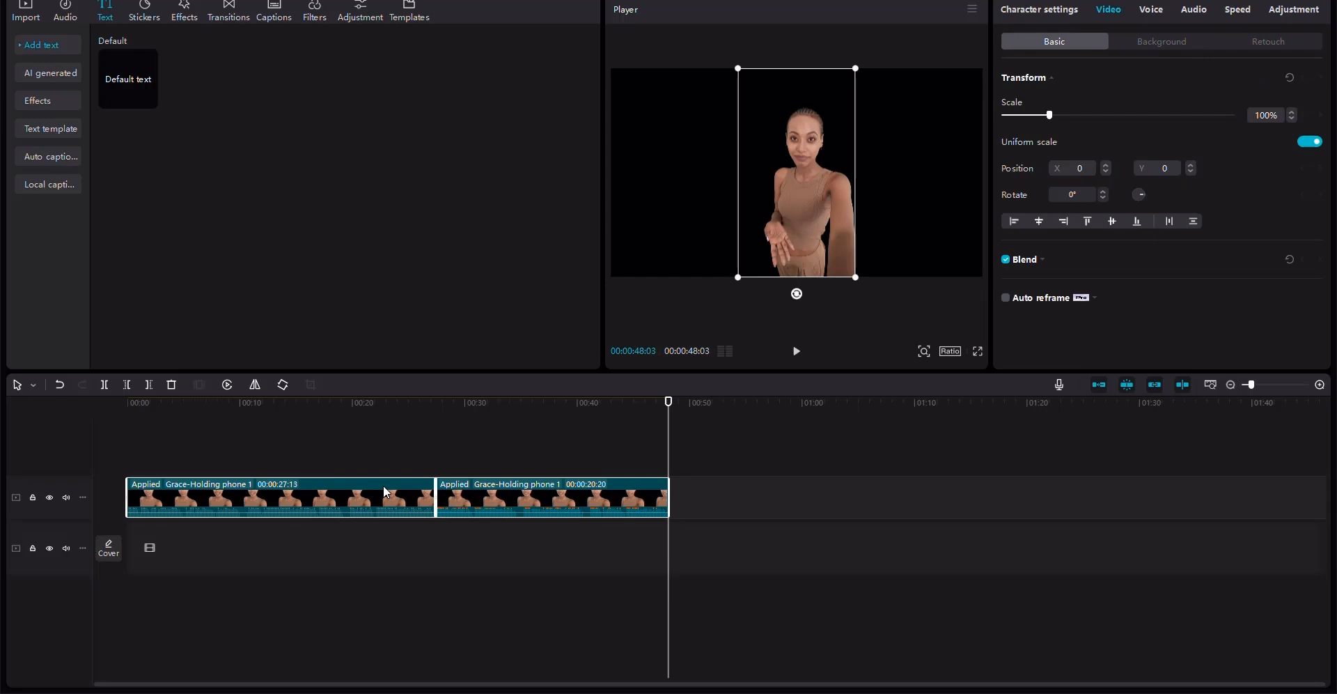
{"action": "right_click", "coordinate": [500, 502]}
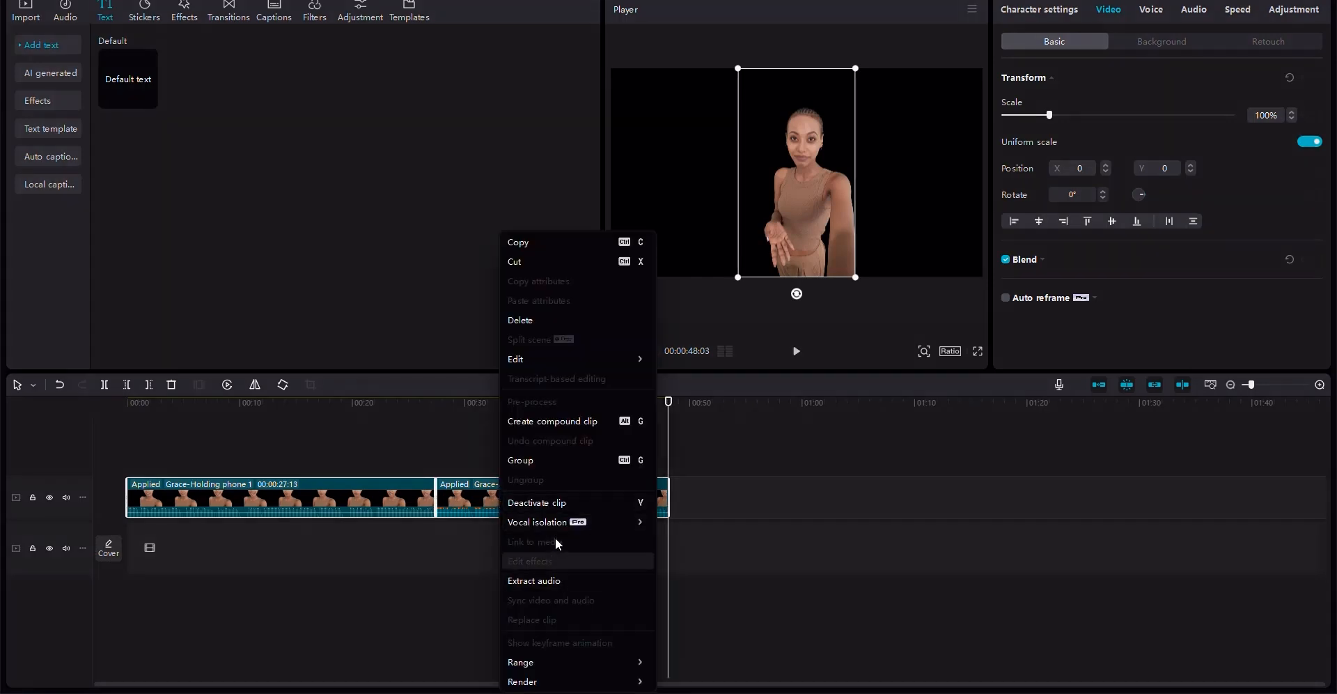
{"action": "left_click", "coordinate": [563, 422]}
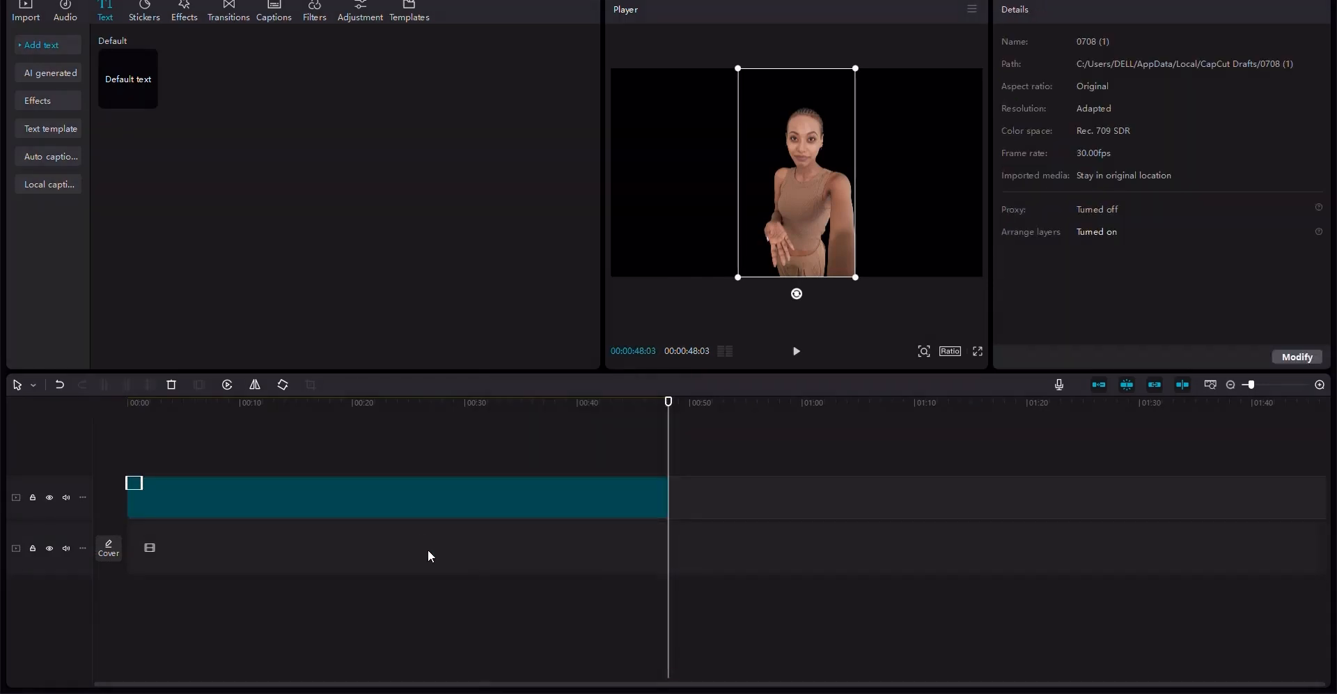
- Extract the audio from the compound clip onto its own track
{"action": "right_click", "coordinate": [419, 497]}
{"action": "left_click", "coordinate": [467, 579]}
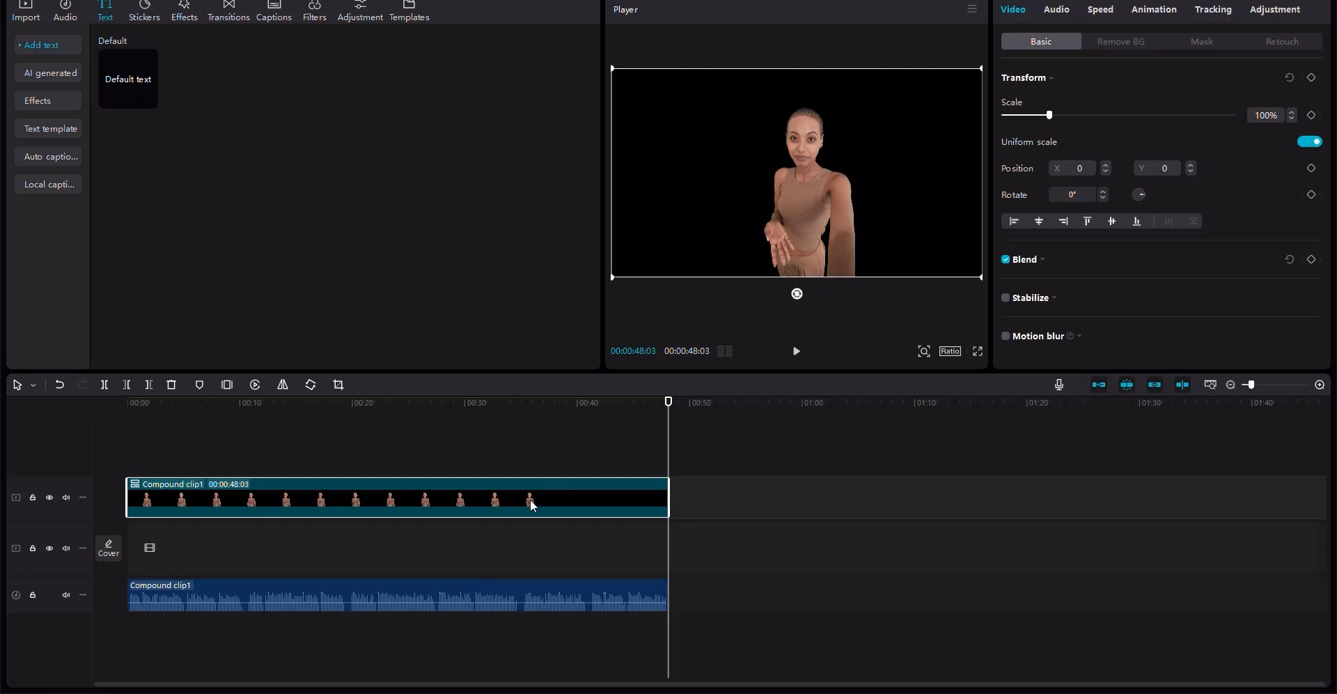
- Try enabling Enhance voice on the extracted audio and raise its volume to 9.5 dB
{"action": "left_click", "coordinate": [304, 590]}
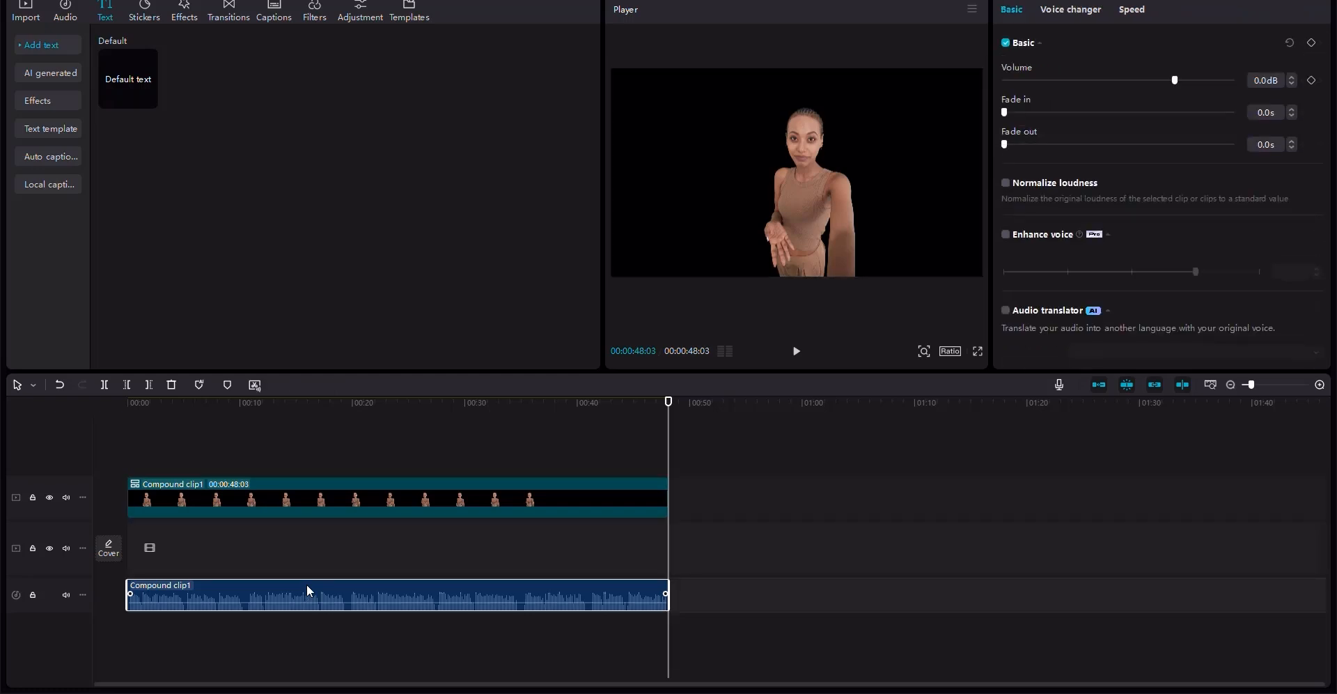
{"action": "left_click", "coordinate": [1004, 235]}
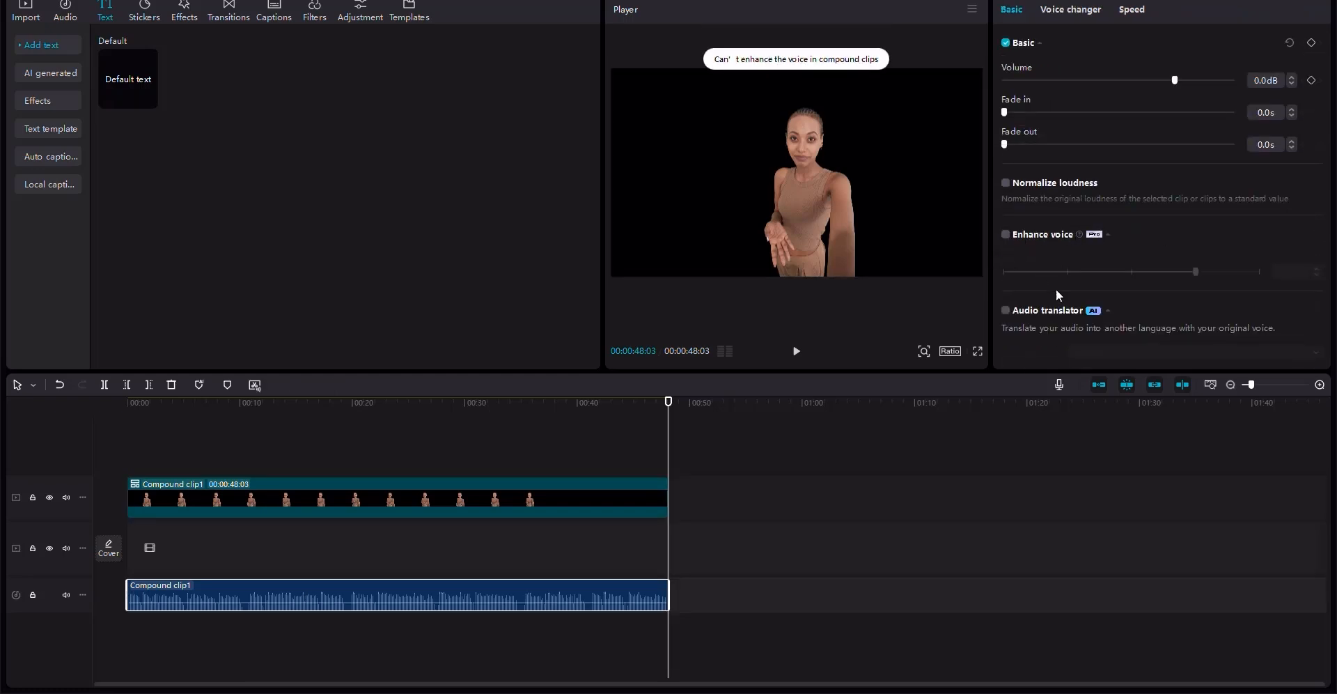
{"action": "left_click_drag", "start_coordinate": [1173, 79], "coordinate": [1199, 80]}
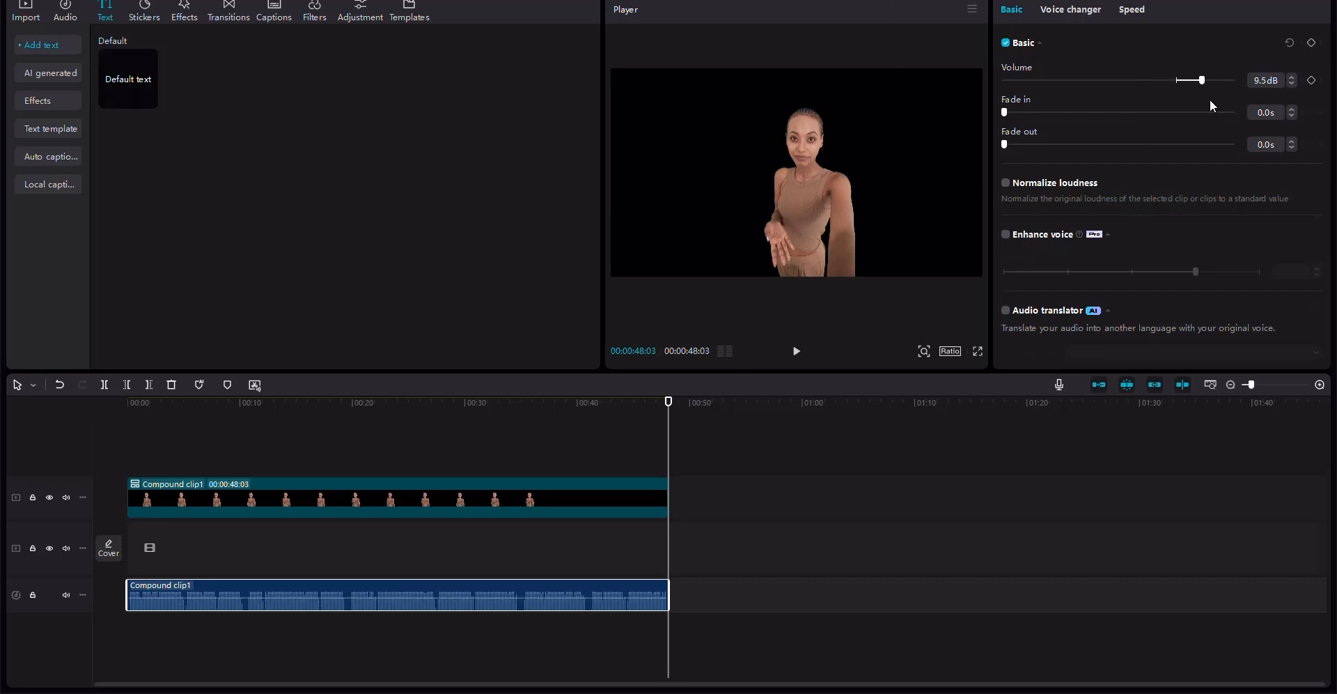
{"action": "left_click", "coordinate": [342, 404]}
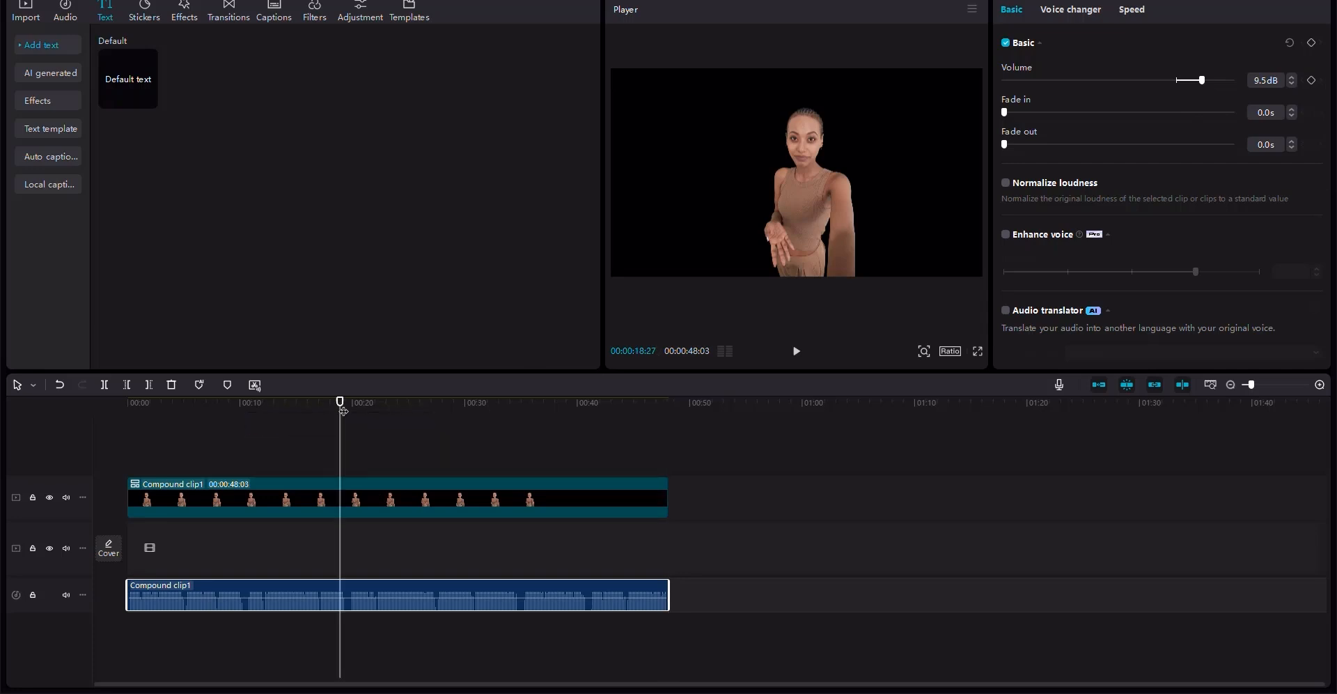
- Download the fossilized tooth, timeline graphic and size comparison images from the Leonardo generation history
{"action": "left_click", "coordinate": [103, 411]}
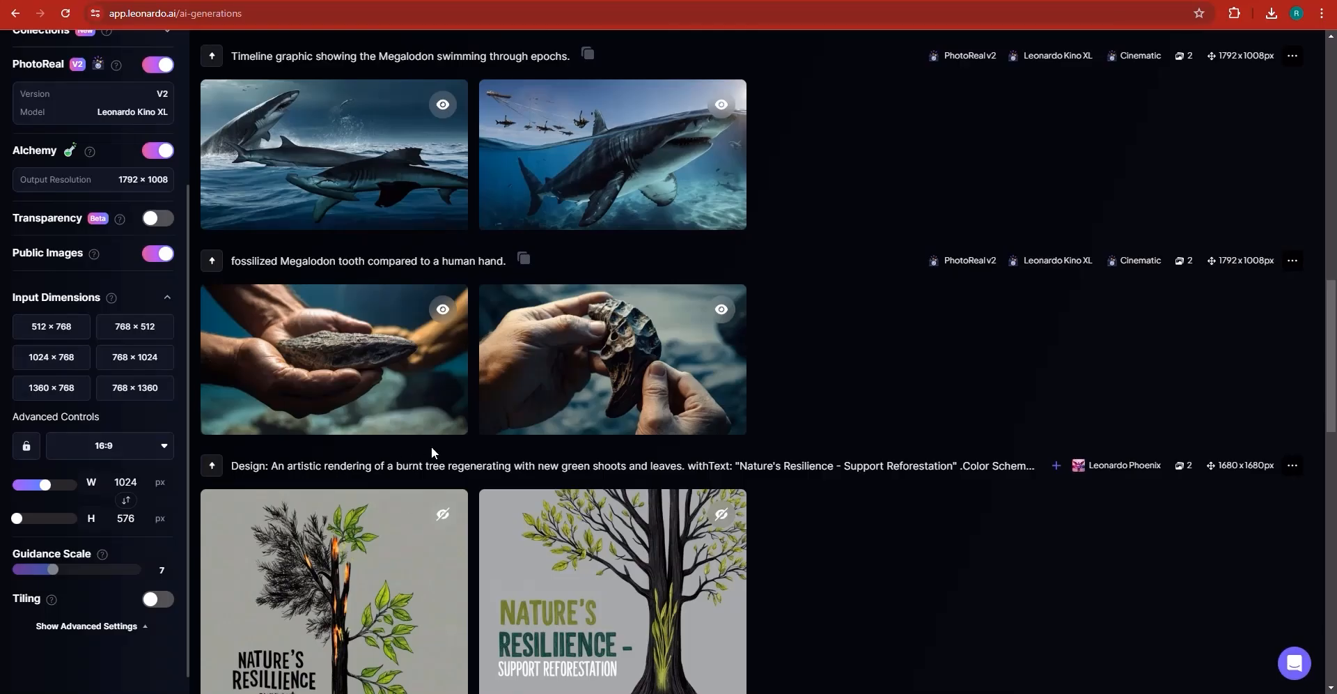
{"action": "mouse_move", "coordinate": [247, 415]}
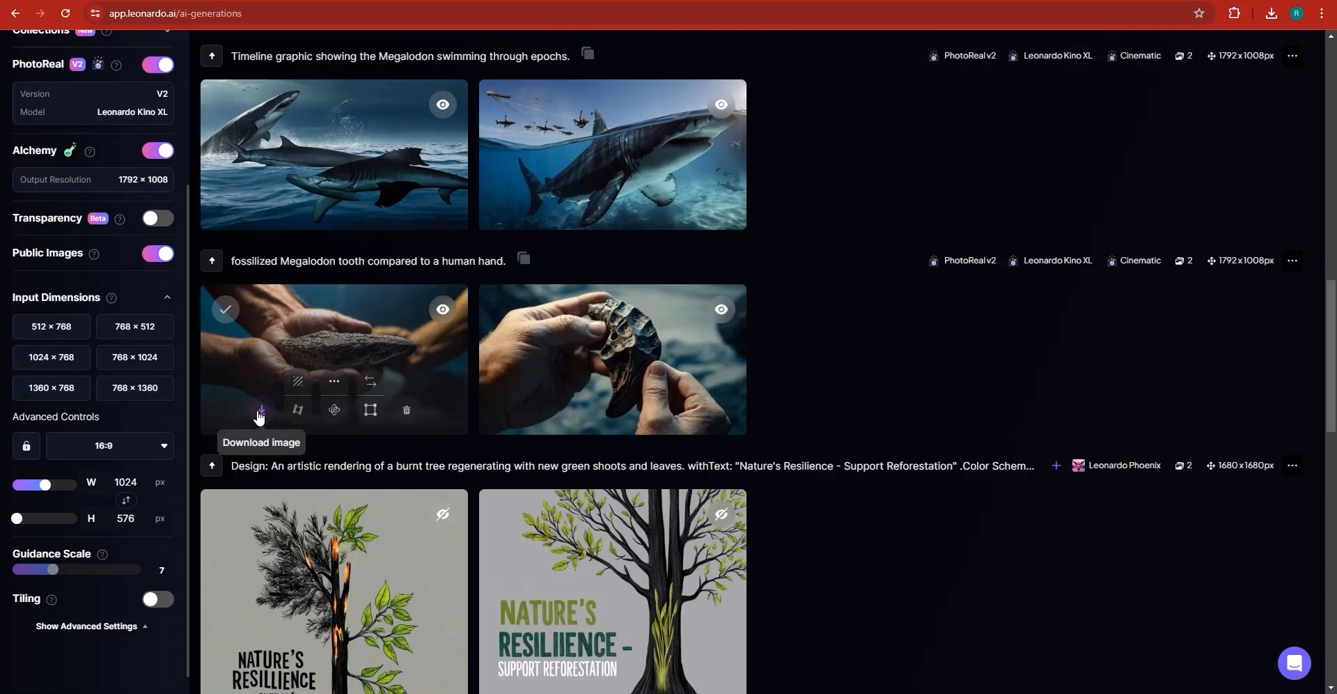
{"action": "left_click", "coordinate": [261, 411]}
{"action": "scroll", "coordinate": [376, 326], "scroll_direction": "up", "scroll_amount": 2}
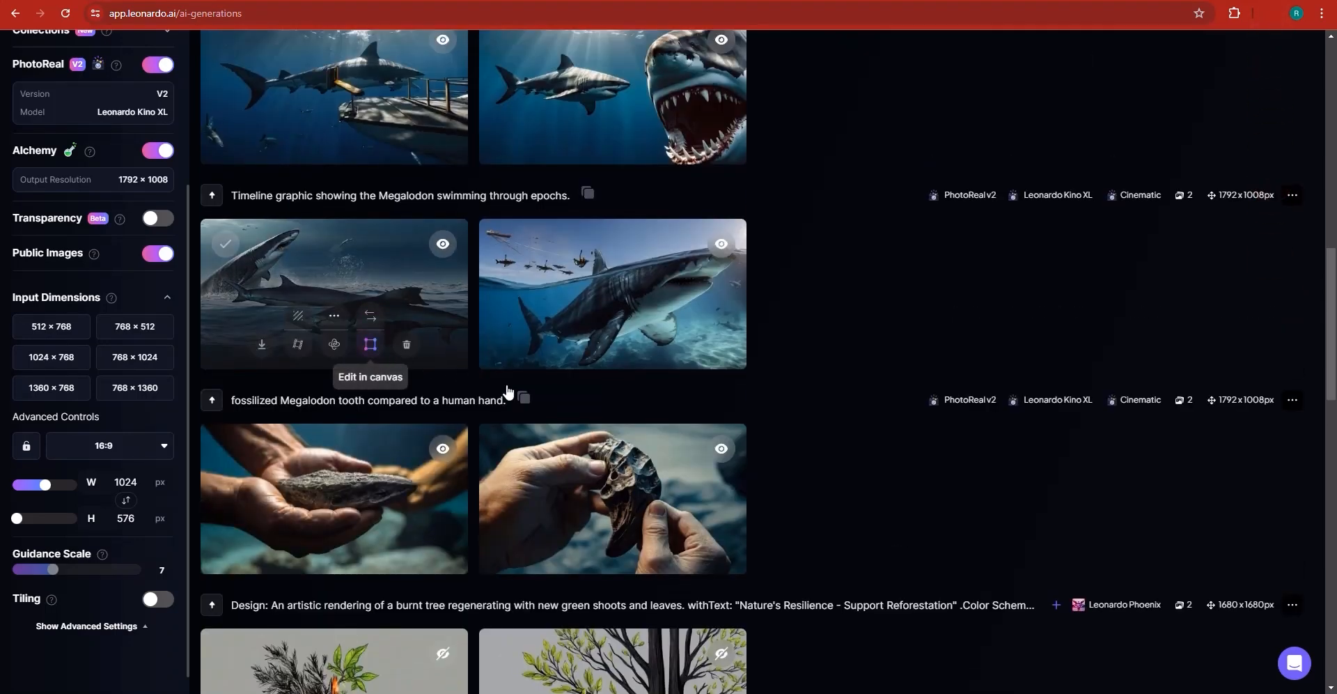
{"action": "mouse_move", "coordinate": [300, 466]}
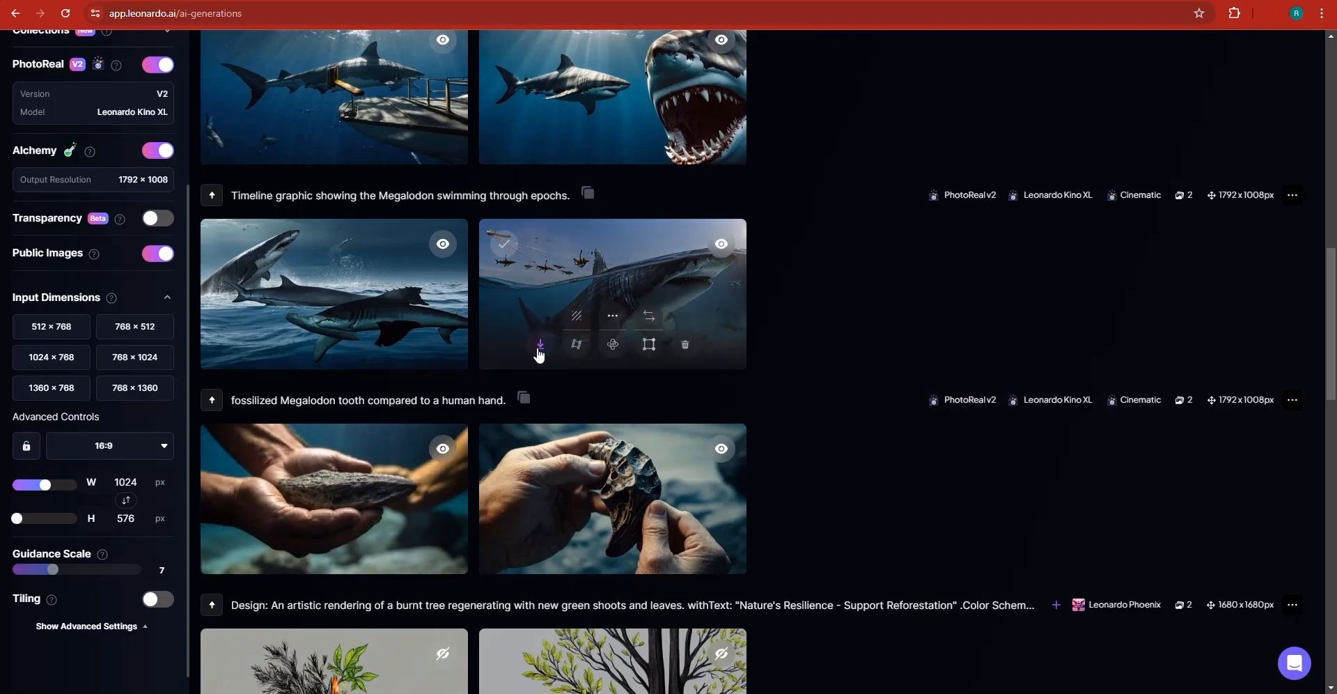
{"action": "scroll", "coordinate": [496, 415], "scroll_direction": "up", "scroll_amount": 3}
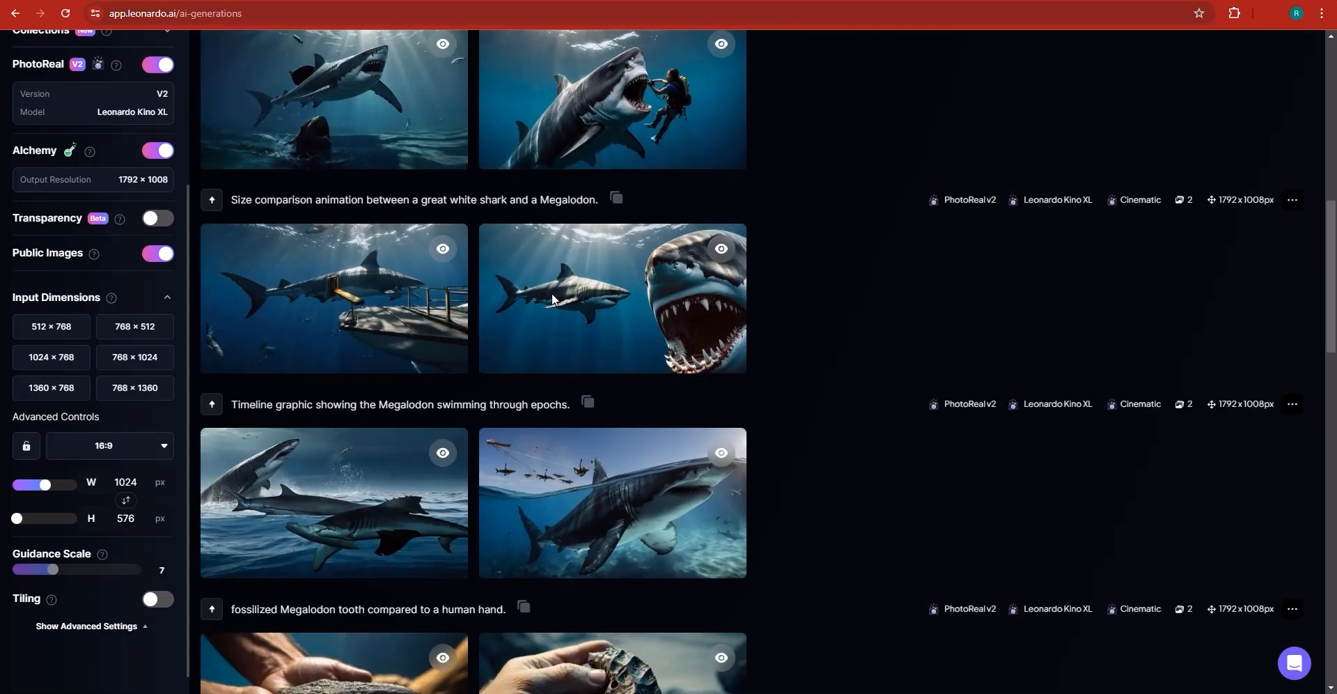
{"action": "left_click", "coordinate": [540, 349]}
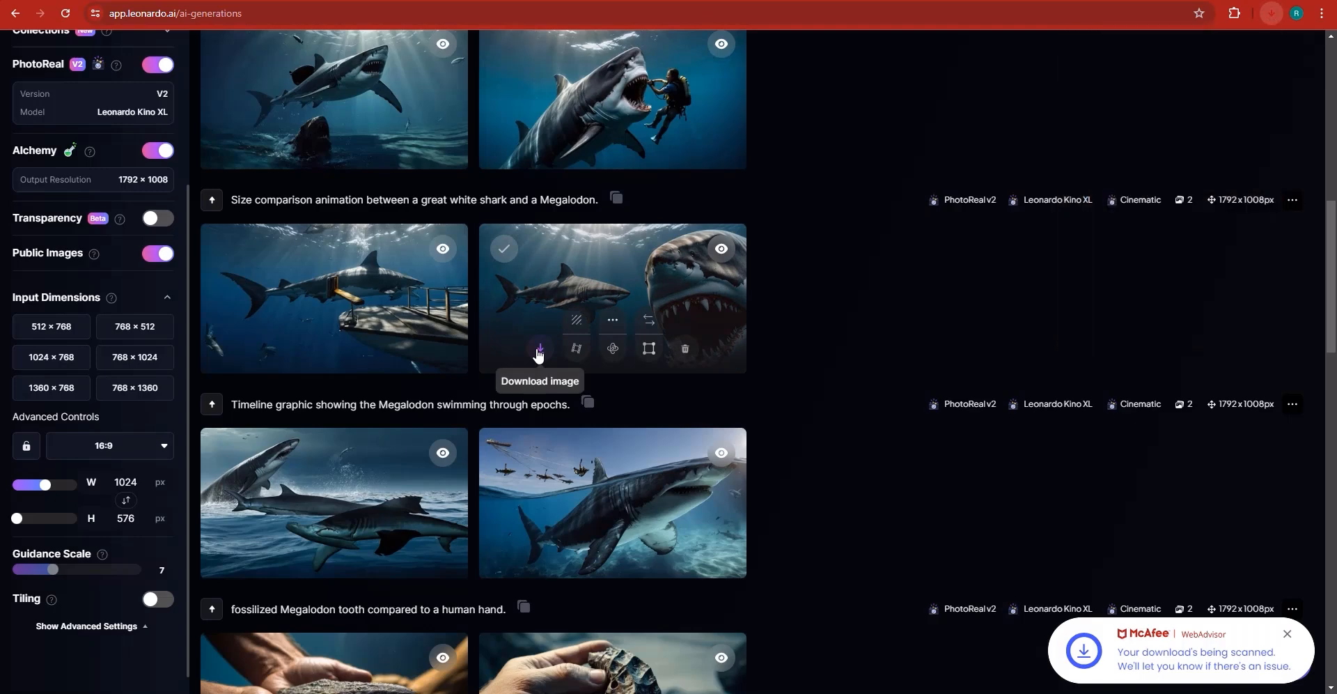
- Download the whale-hunting and serene underwater scene images from the generation history
{"action": "scroll", "coordinate": [538, 355], "scroll_direction": "up", "scroll_amount": 3}
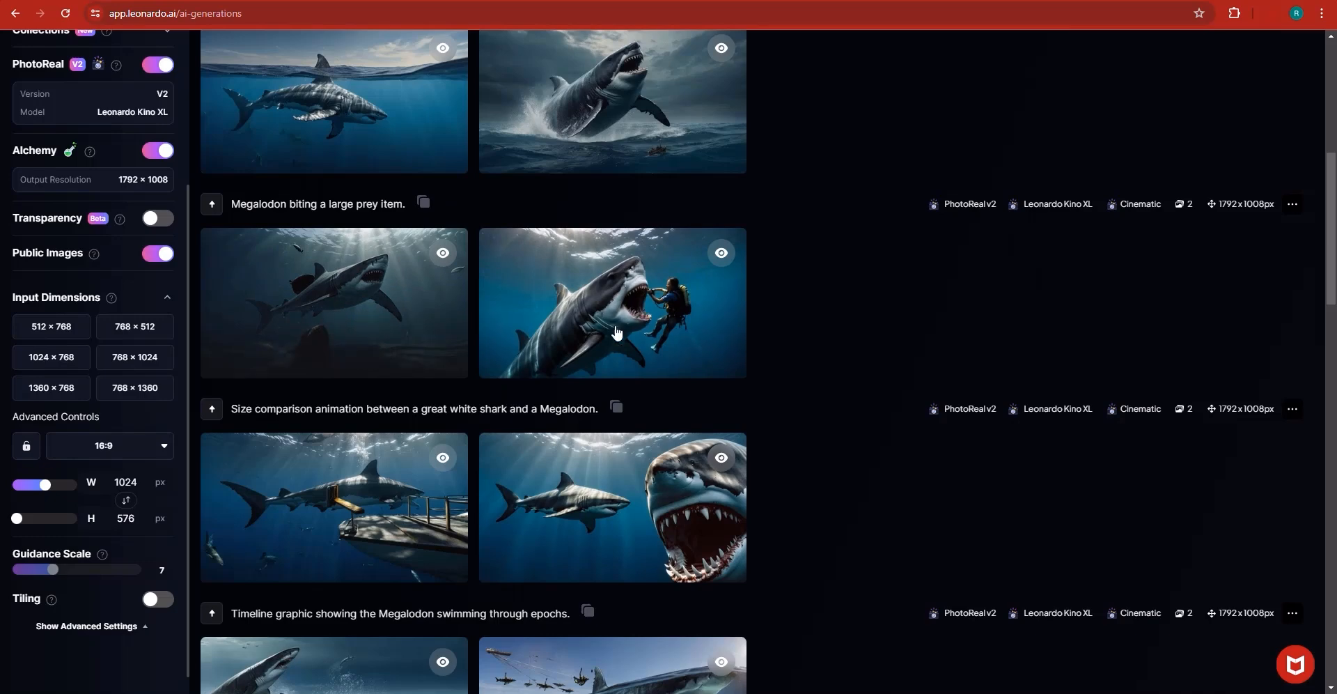
{"action": "scroll", "coordinate": [372, 411], "scroll_direction": "up", "scroll_amount": 1}
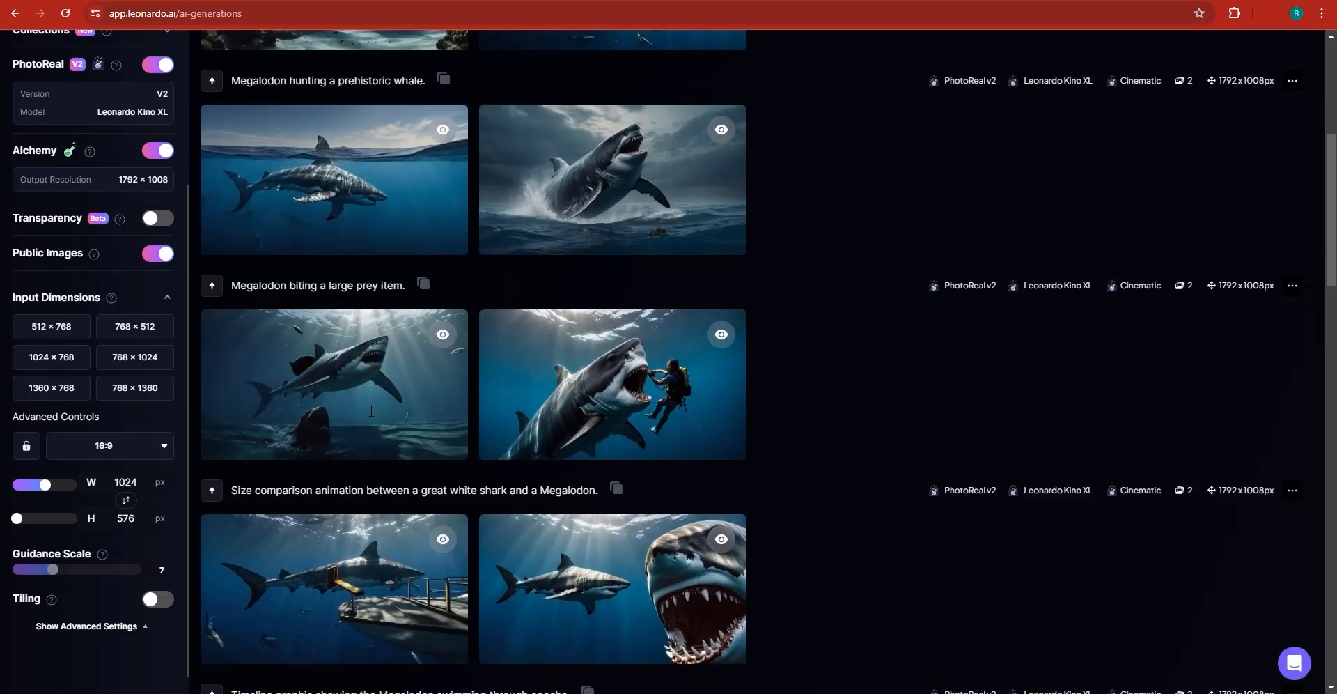
{"action": "scroll", "coordinate": [371, 411], "scroll_direction": "up", "scroll_amount": 3}
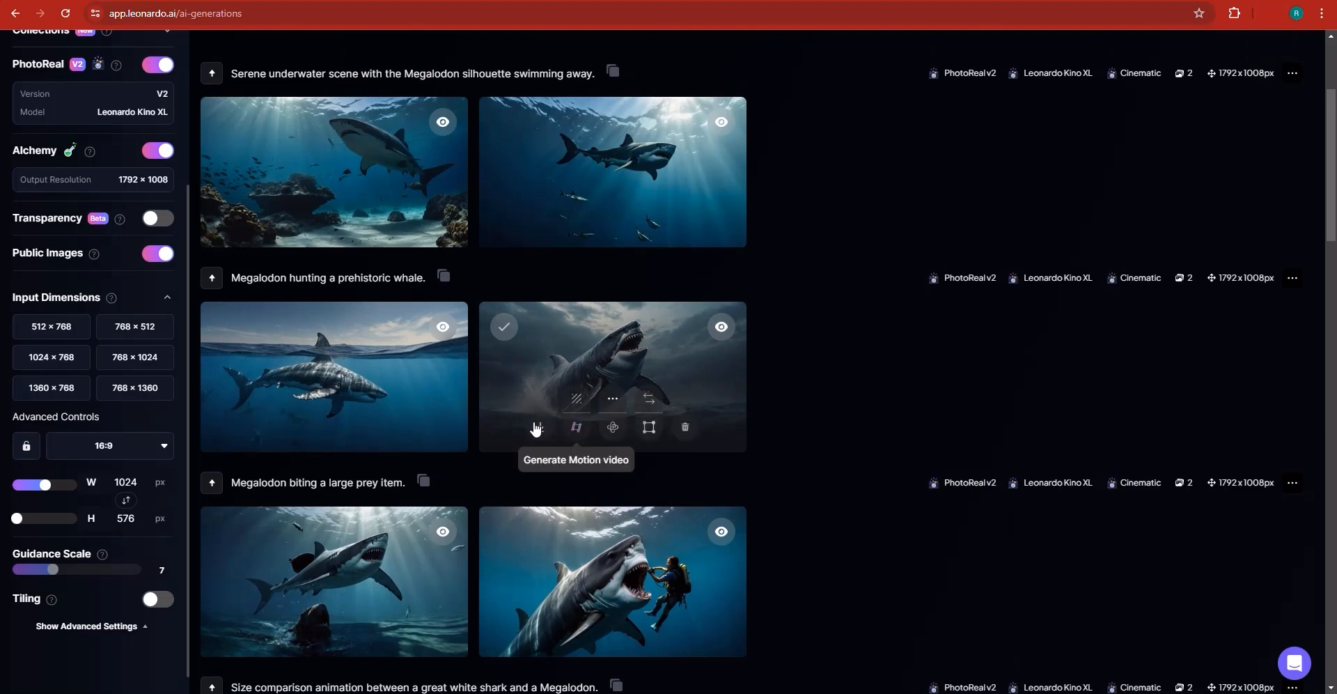
{"action": "left_click", "coordinate": [536, 426]}
{"action": "scroll", "coordinate": [536, 428], "scroll_direction": "up", "scroll_amount": 2}
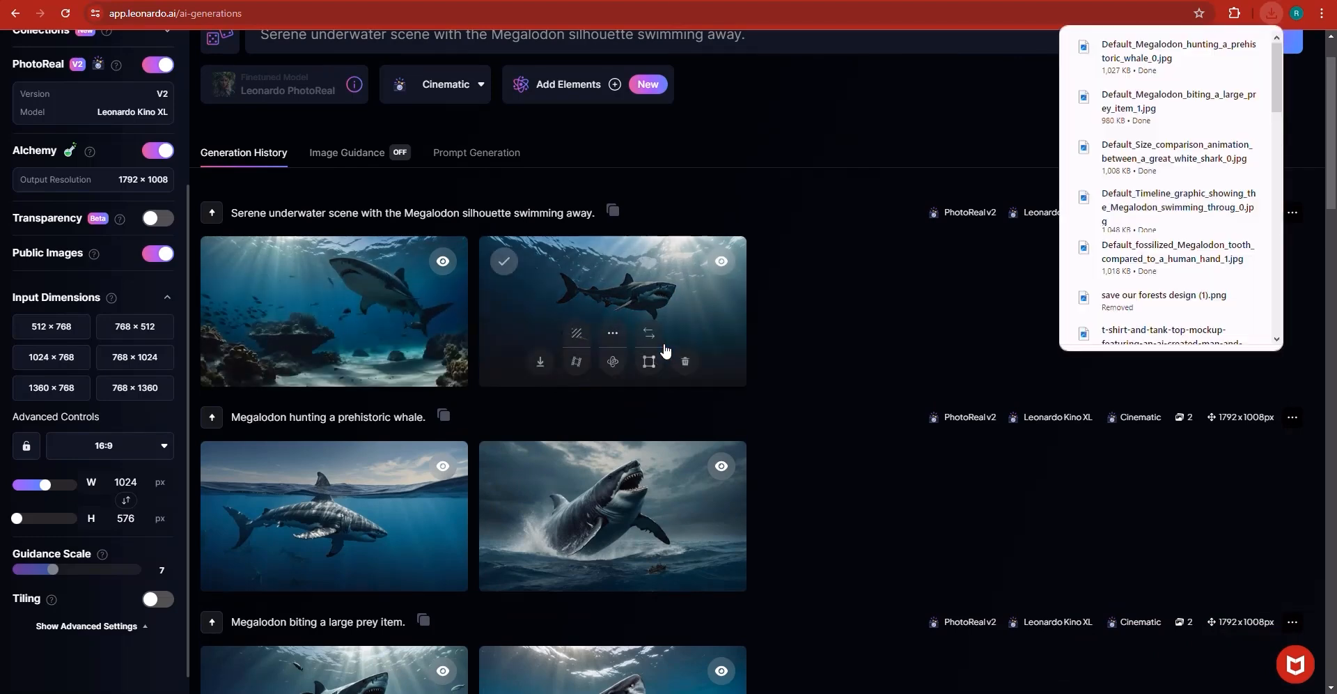
{"action": "left_click", "coordinate": [540, 361]}
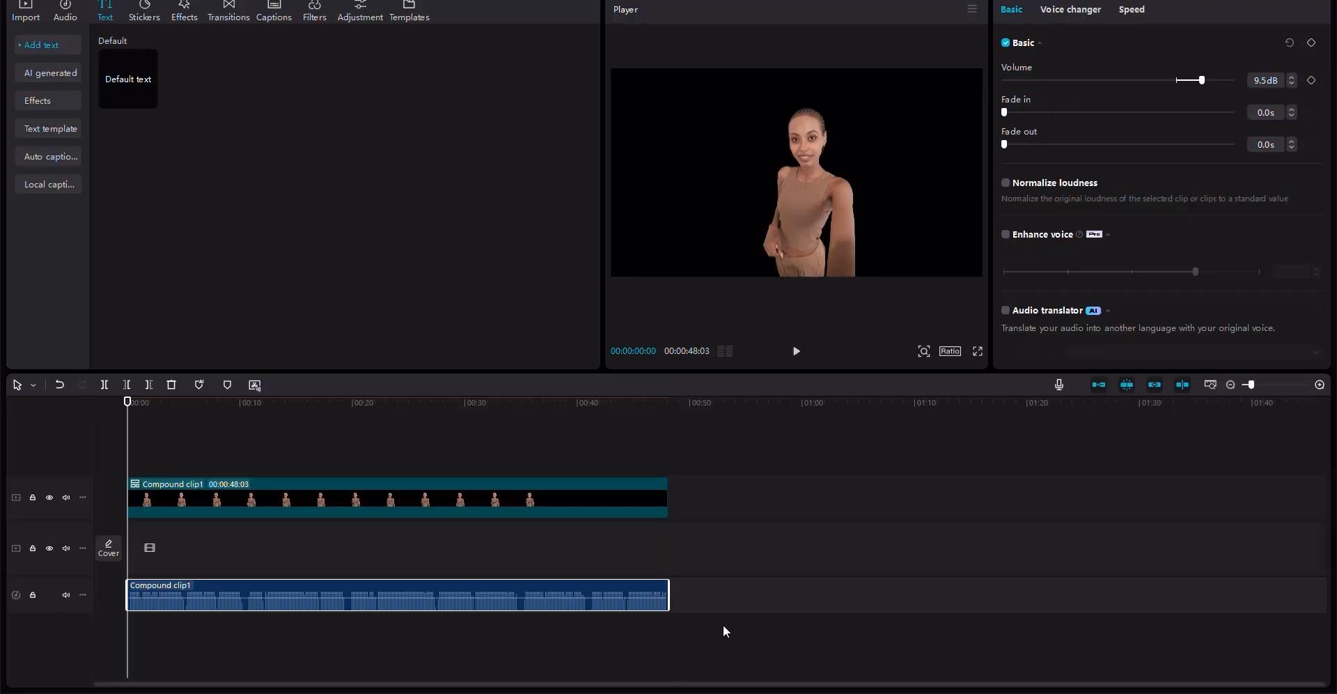
- Import the six downloaded megalodon images from the Downloads folder into the media library
{"action": "left_click", "coordinate": [26, 10]}
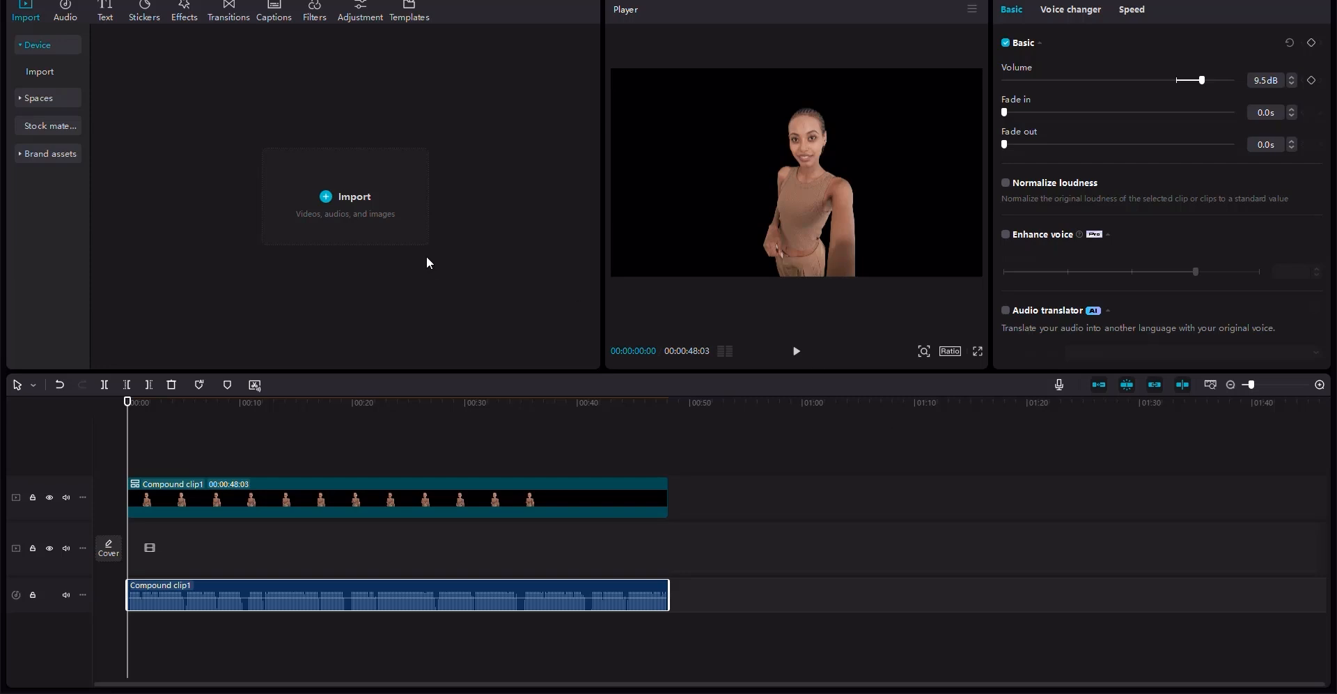
{"action": "left_click", "coordinate": [383, 215]}
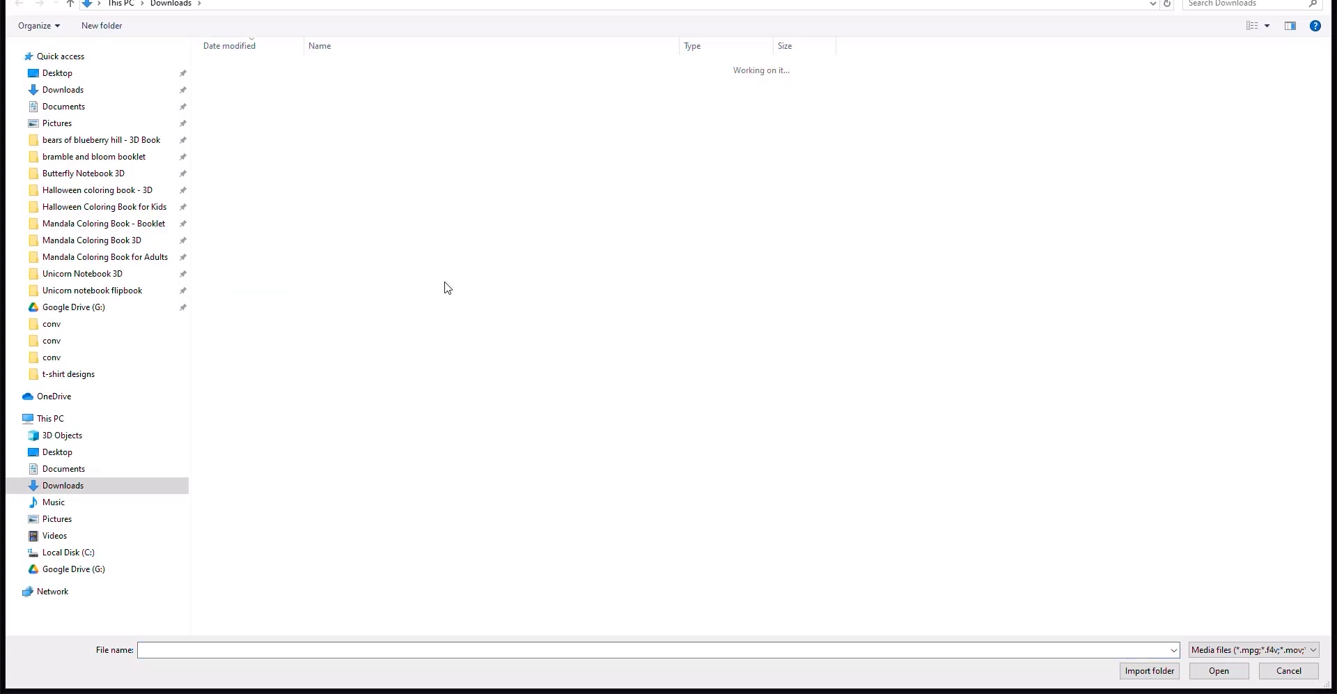
{"action": "left_click", "coordinate": [80, 90]}
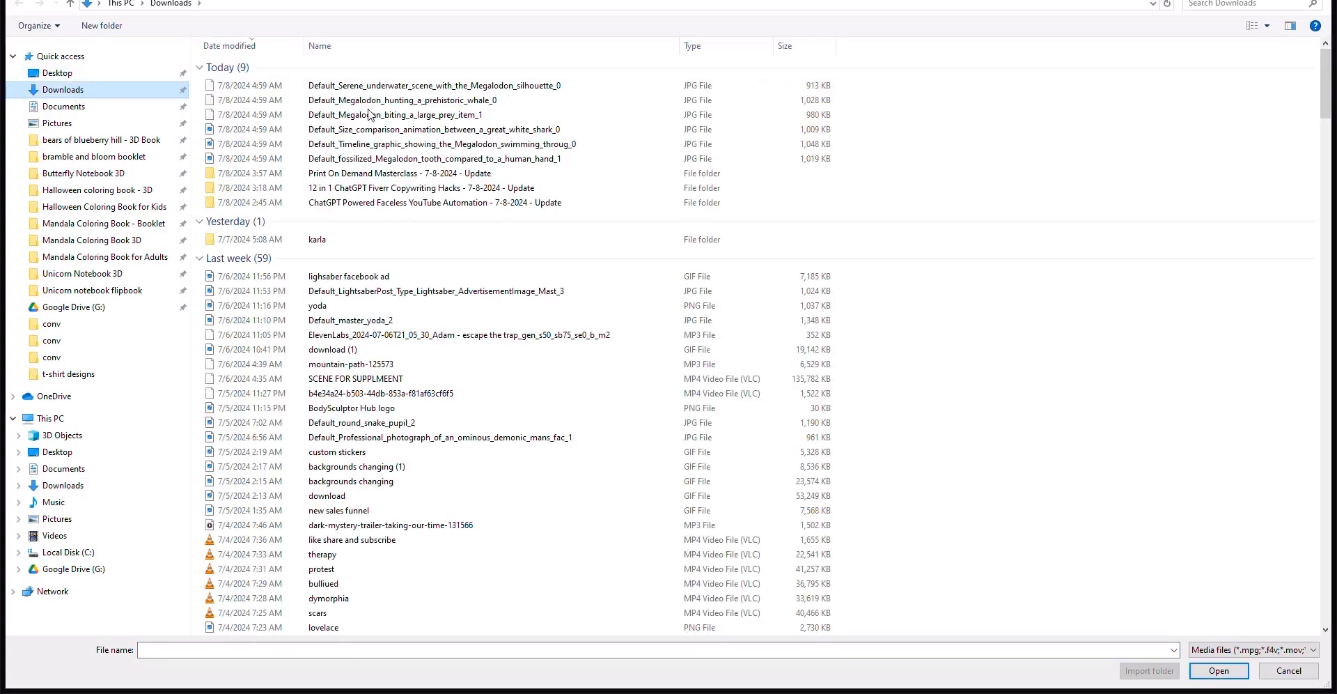
{"action": "left_click", "coordinate": [546, 130]}
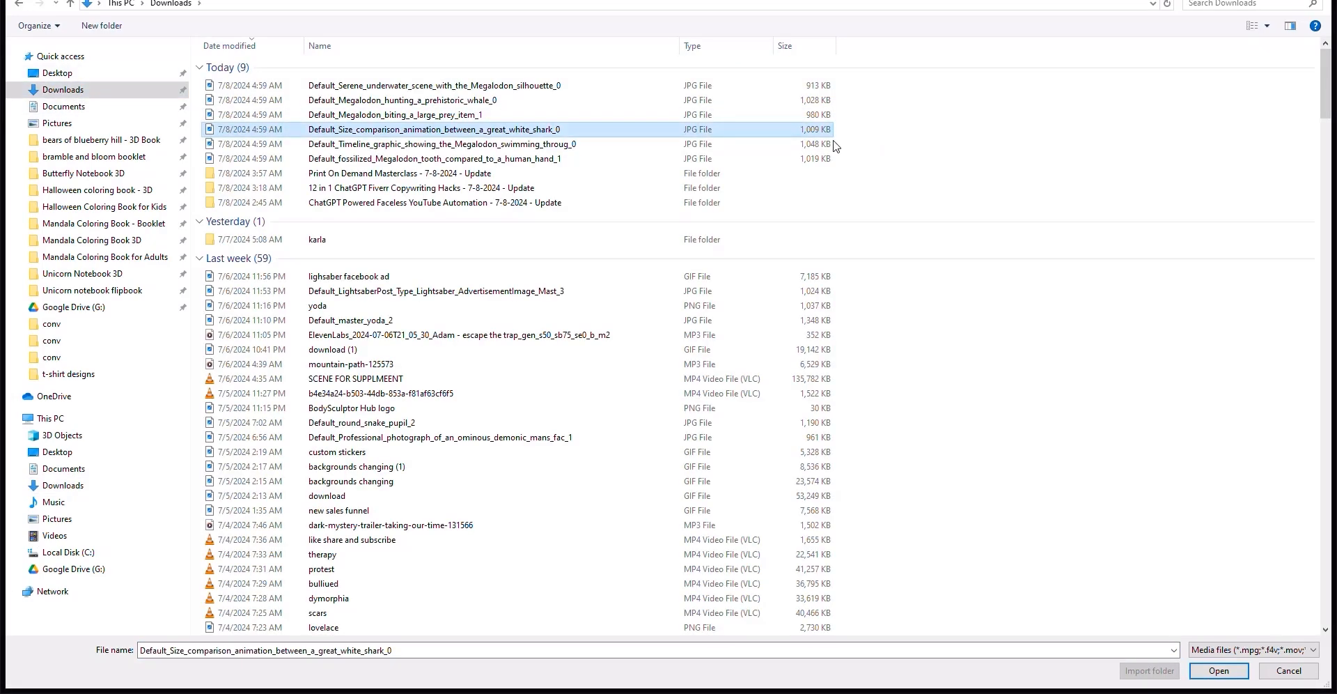
{"action": "left_click", "coordinate": [772, 145]}
{"action": "left_click_drag", "start_coordinate": [844, 159], "coordinate": [788, 86]}
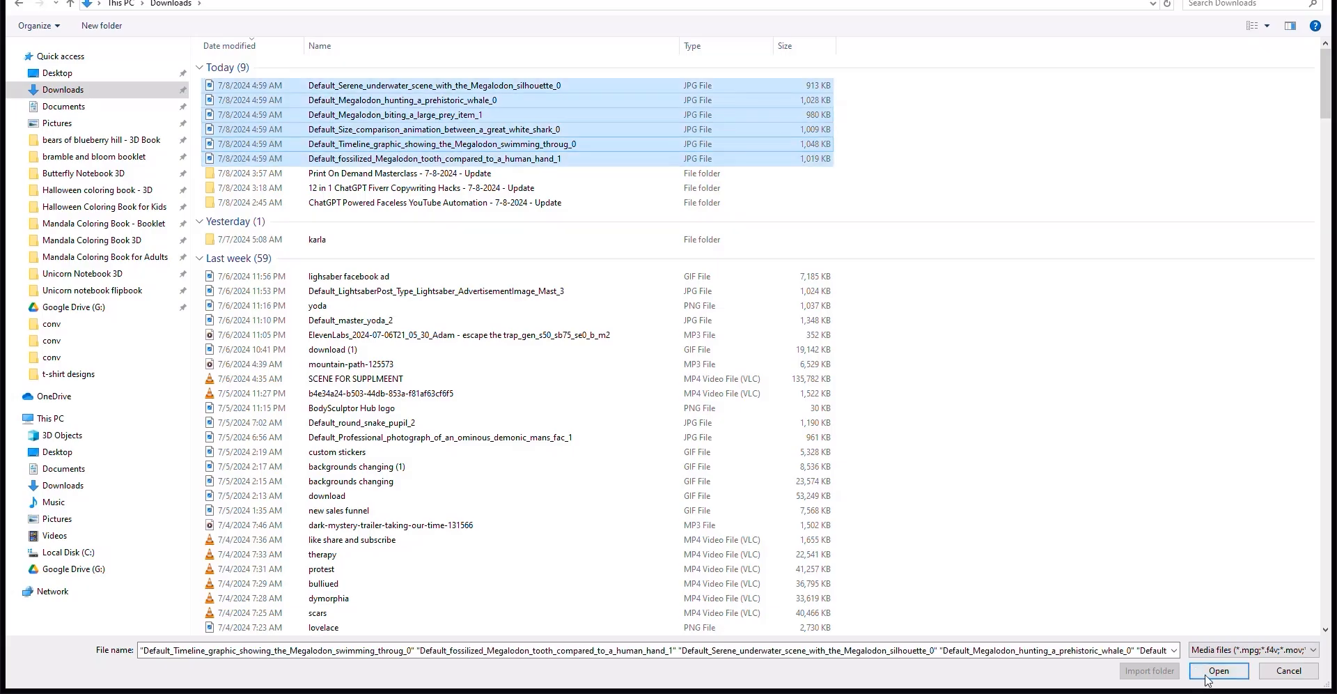
{"action": "left_click", "coordinate": [1211, 675]}
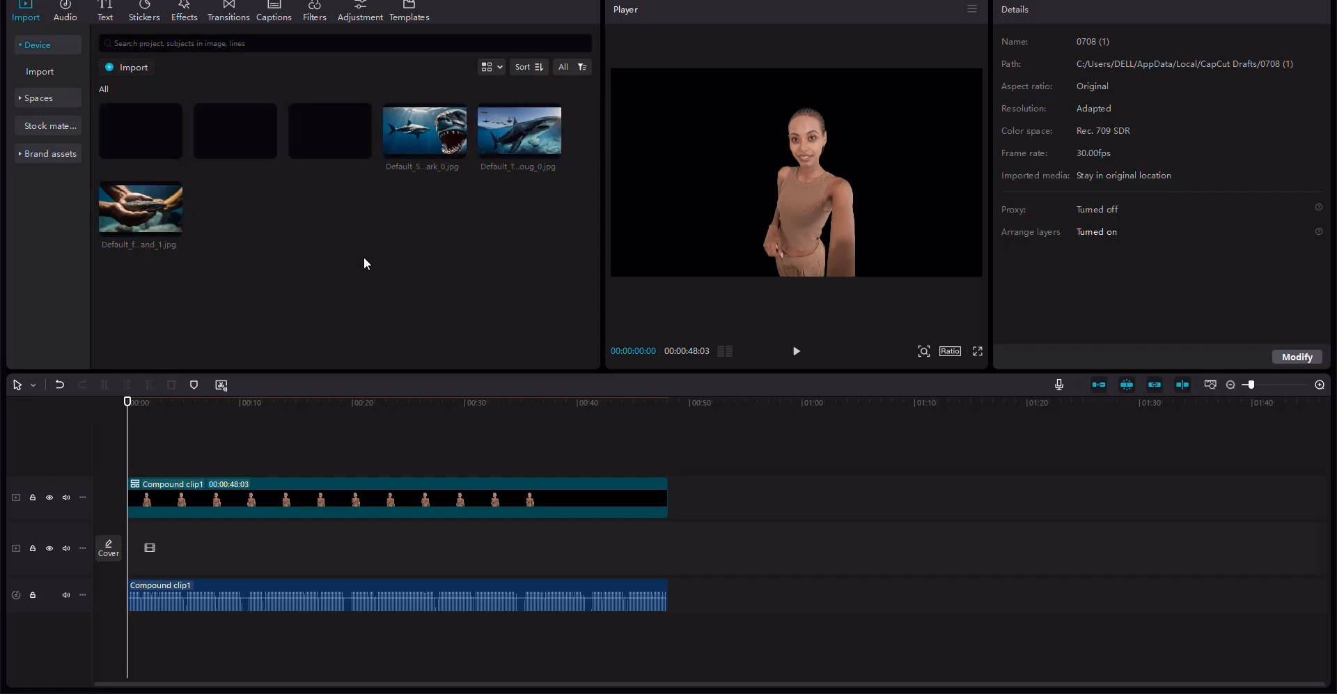
- Place the six images in order on the track below the narrator clip: tooth, timeline, size, biting, hunting, serene scene
{"action": "left_click_drag", "start_coordinate": [156, 230], "coordinate": [142, 554]}
{"action": "left_click", "coordinate": [517, 148]}
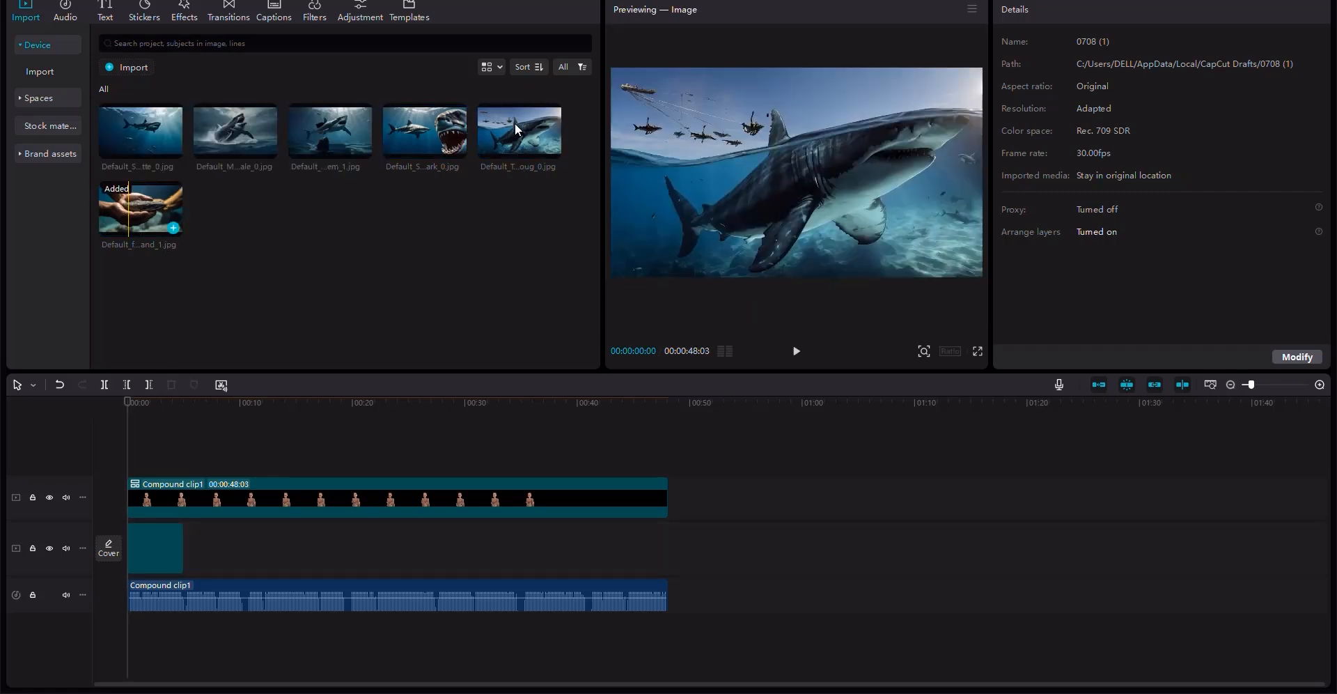
{"action": "left_click_drag", "start_coordinate": [515, 122], "coordinate": [211, 548]}
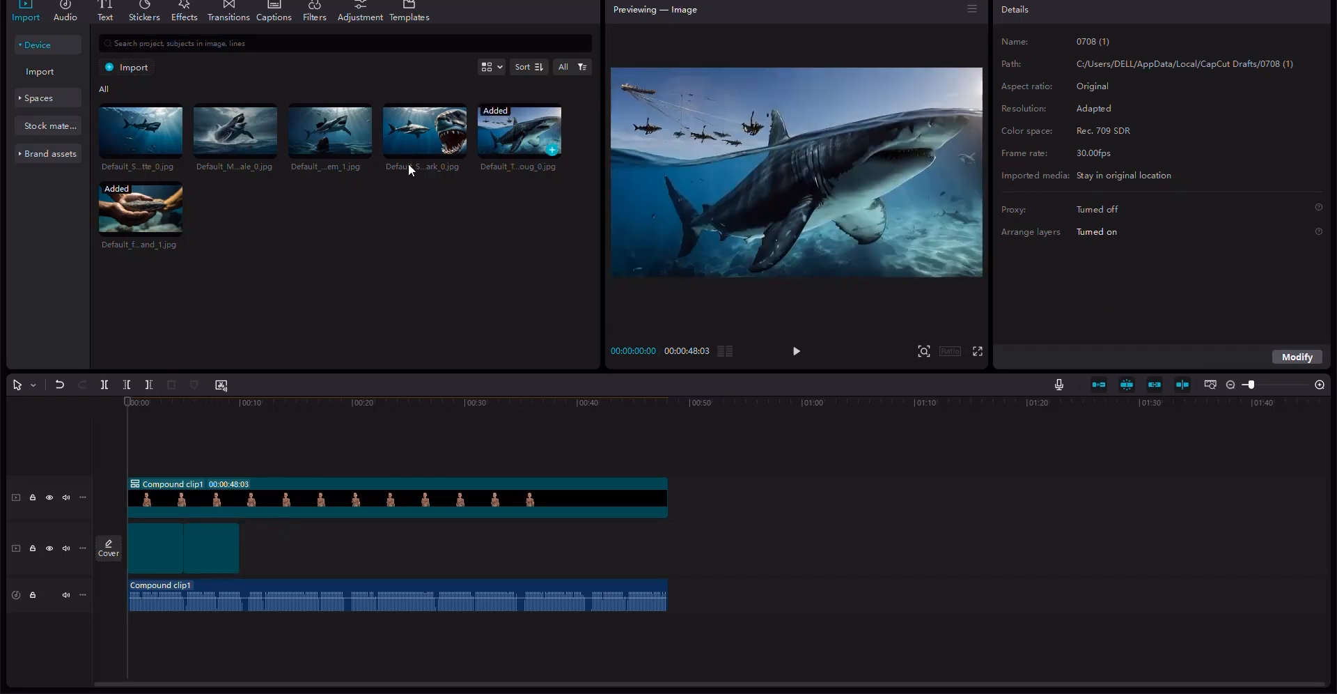
{"action": "left_click_drag", "start_coordinate": [410, 129], "coordinate": [262, 547]}
{"action": "left_click_drag", "start_coordinate": [336, 129], "coordinate": [302, 555]}
{"action": "left_click_drag", "start_coordinate": [221, 132], "coordinate": [371, 554]}
{"action": "left_click_drag", "start_coordinate": [161, 215], "coordinate": [420, 550]}
{"action": "left_click", "coordinate": [853, 559]}
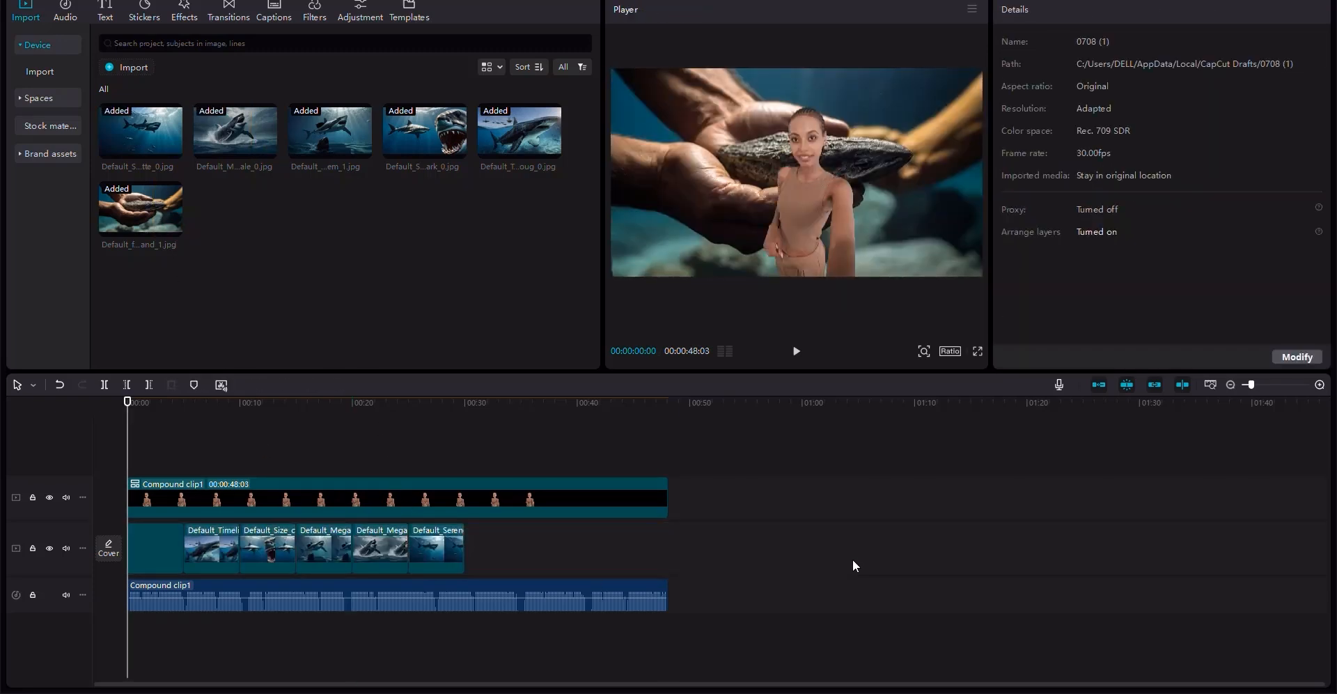
- Stretch the image clips so together they end with the narrator clip at about 48 seconds
{"action": "left_click_drag", "start_coordinate": [129, 538], "coordinate": [94, 533]}
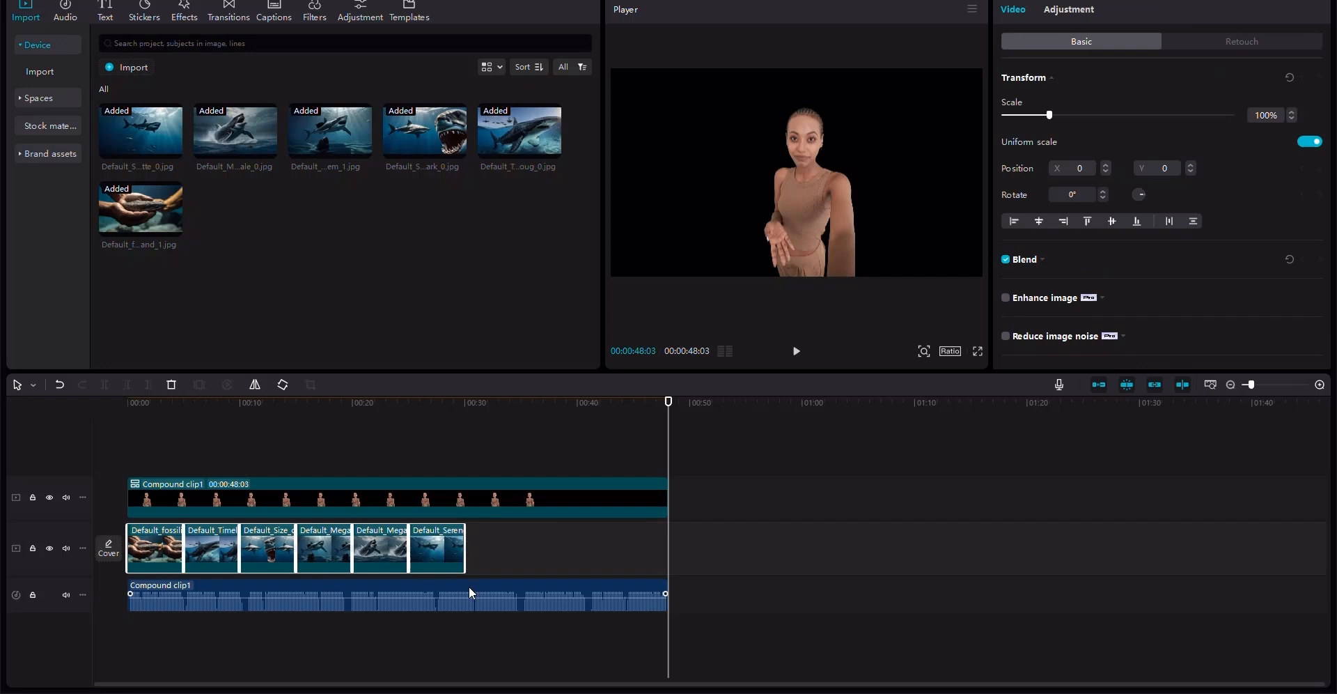
{"action": "left_click_drag", "start_coordinate": [469, 562], "coordinate": [567, 562]}
{"action": "left_click_drag", "start_coordinate": [1041, 546], "coordinate": [1003, 557]}
{"action": "left_click_drag", "start_coordinate": [751, 545], "coordinate": [674, 547]}
{"action": "left_click", "coordinate": [722, 562]}
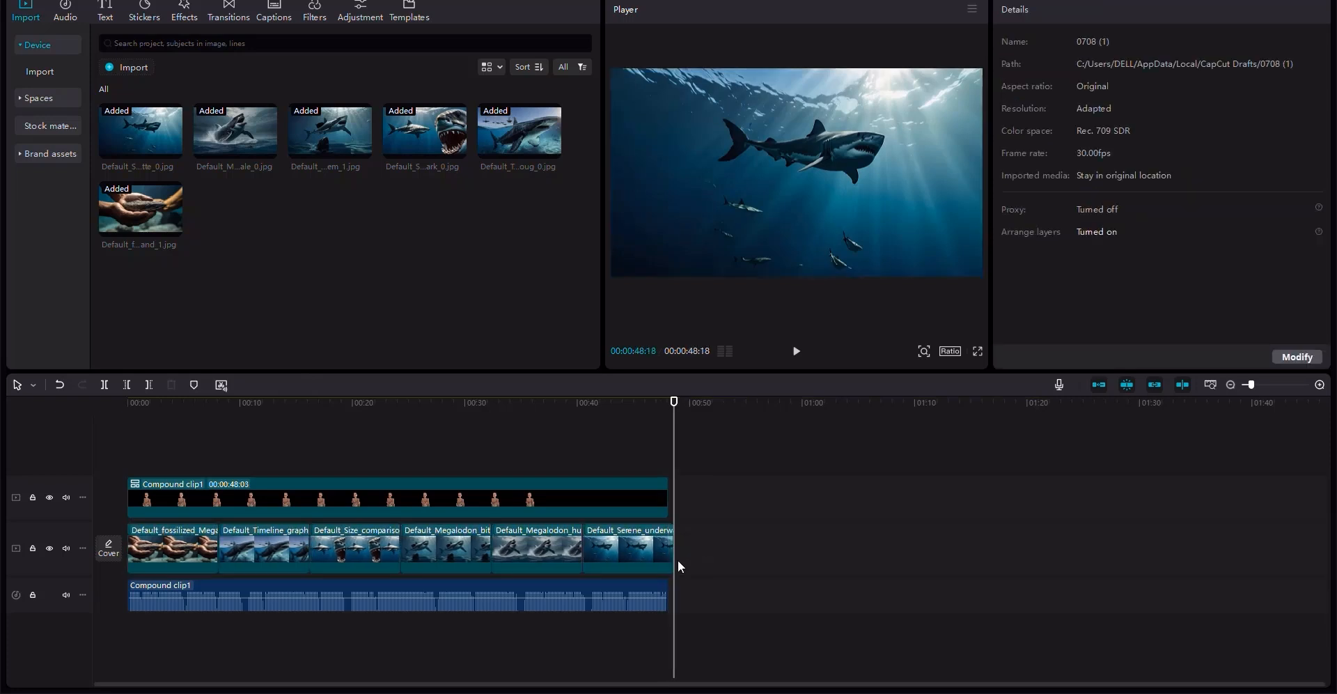
{"action": "left_click", "coordinate": [667, 558]}
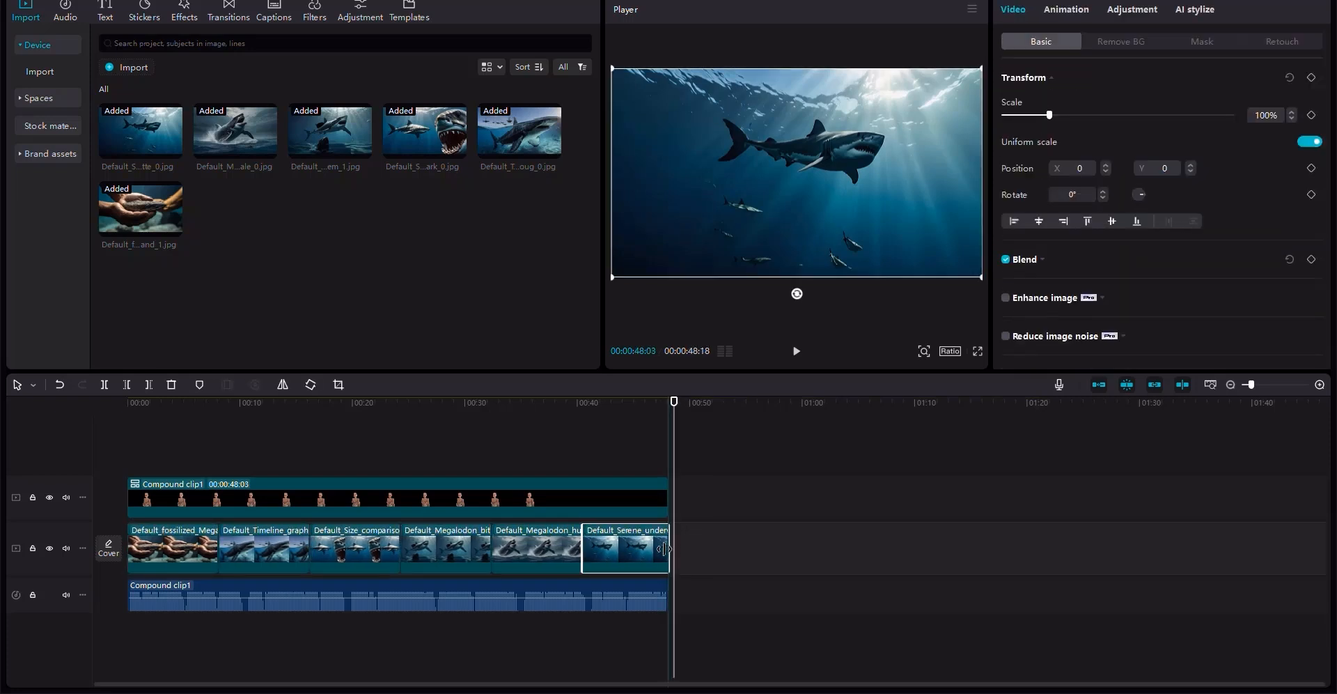
{"action": "left_click_drag", "start_coordinate": [663, 549], "coordinate": [663, 549]}
- Inspect where the image track ends relative to the narrator clip
{"action": "left_click", "coordinate": [634, 403]}
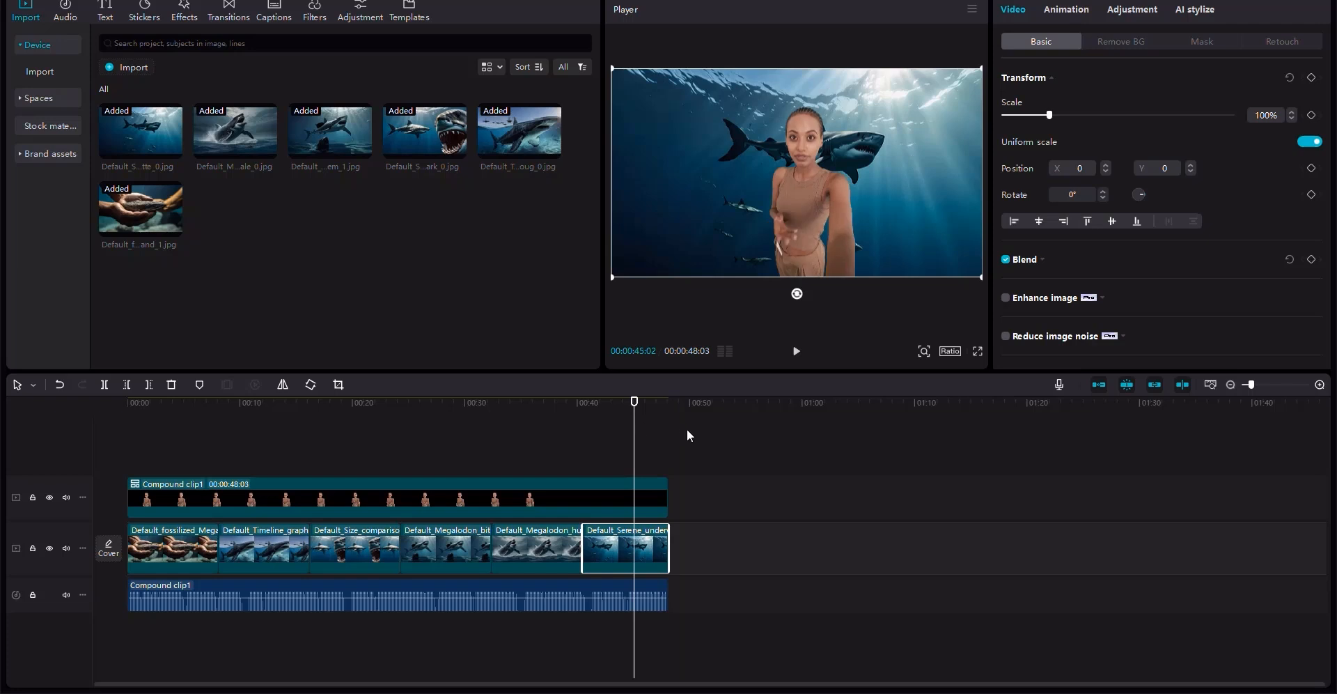
{"action": "left_click", "coordinate": [664, 404]}
{"action": "left_click", "coordinate": [1321, 386]}
{"action": "left_click", "coordinate": [1321, 386]}
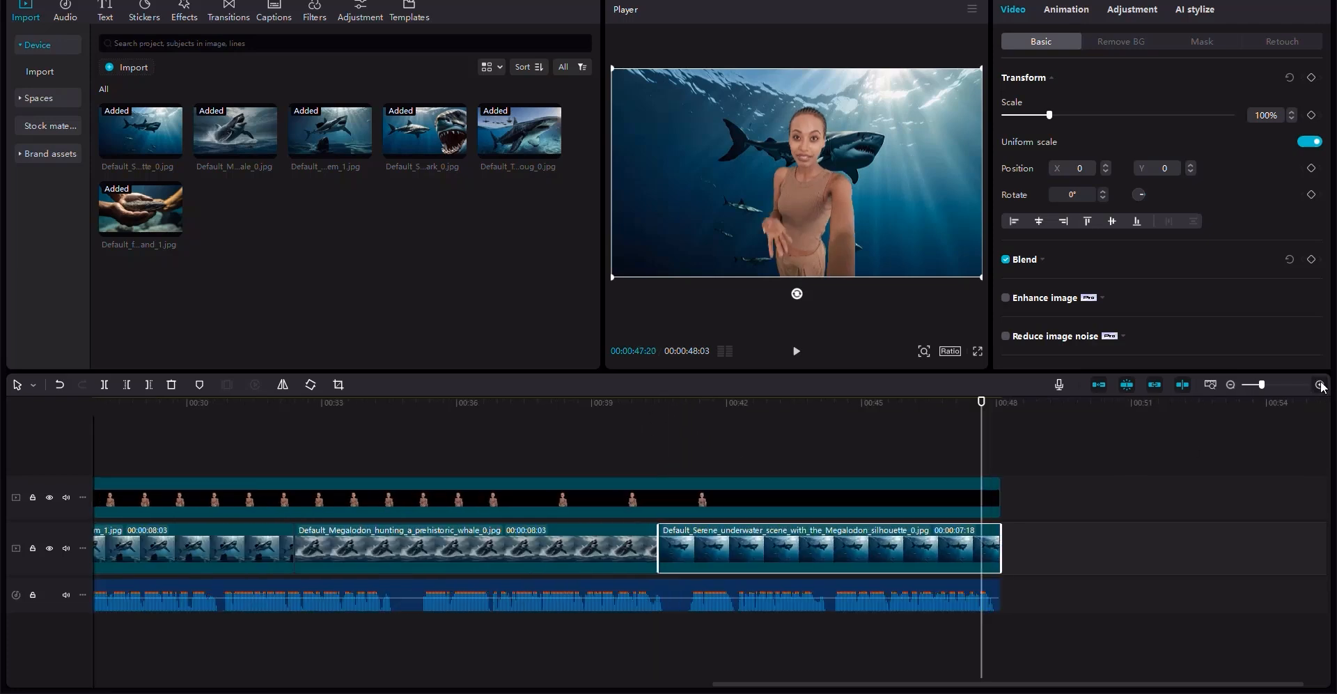
{"action": "left_click", "coordinate": [1321, 386]}
{"action": "left_click", "coordinate": [1231, 384]}
{"action": "left_click", "coordinate": [1231, 384]}
{"action": "left_click", "coordinate": [1231, 385]}
{"action": "left_click_drag", "start_coordinate": [244, 407], "coordinate": [2, 409]}
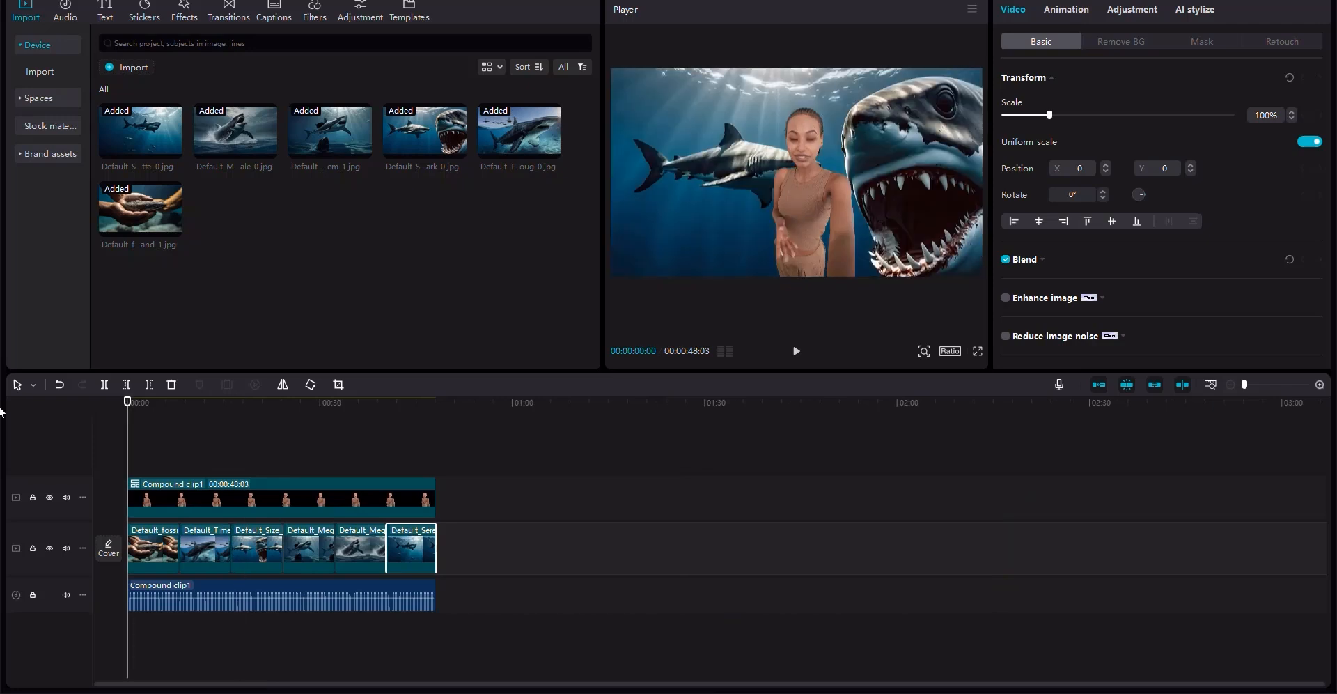
- Search transitions for WATER and add the Woosh transition between the image clips
{"action": "left_click", "coordinate": [225, 14]}
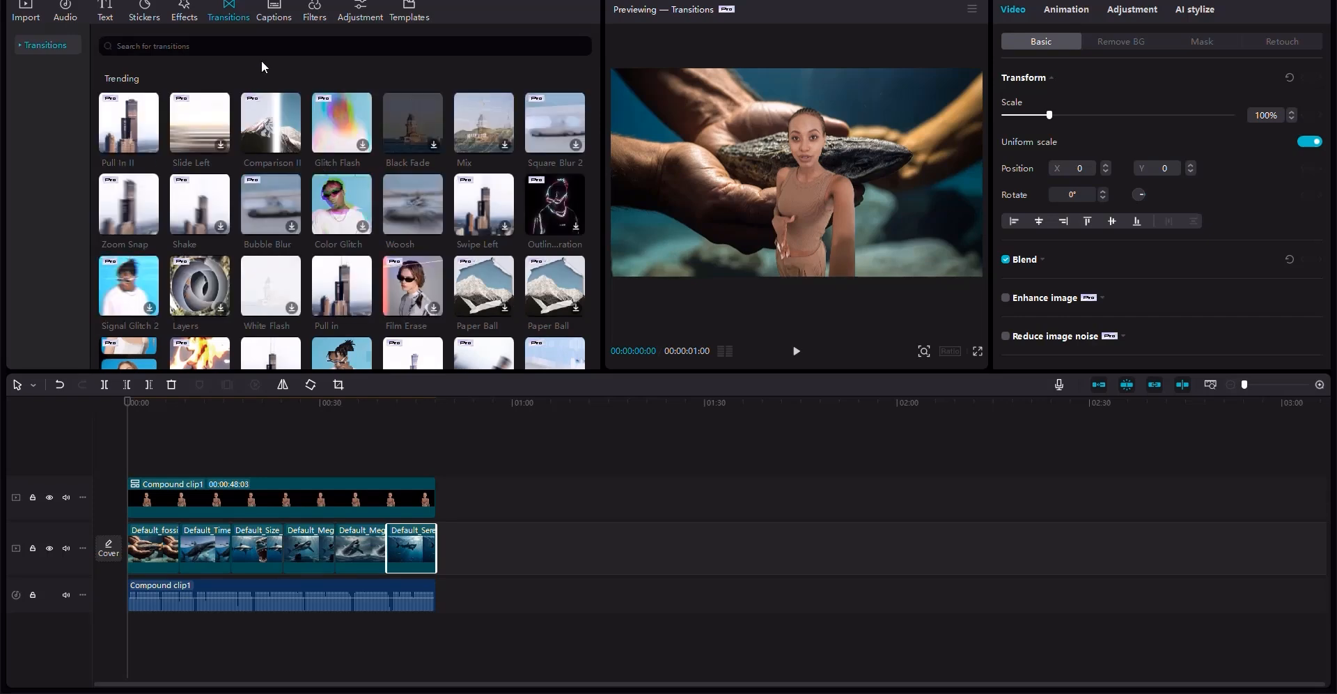
{"action": "left_click", "coordinate": [209, 46]}
{"action": "type", "text": "WATER"}
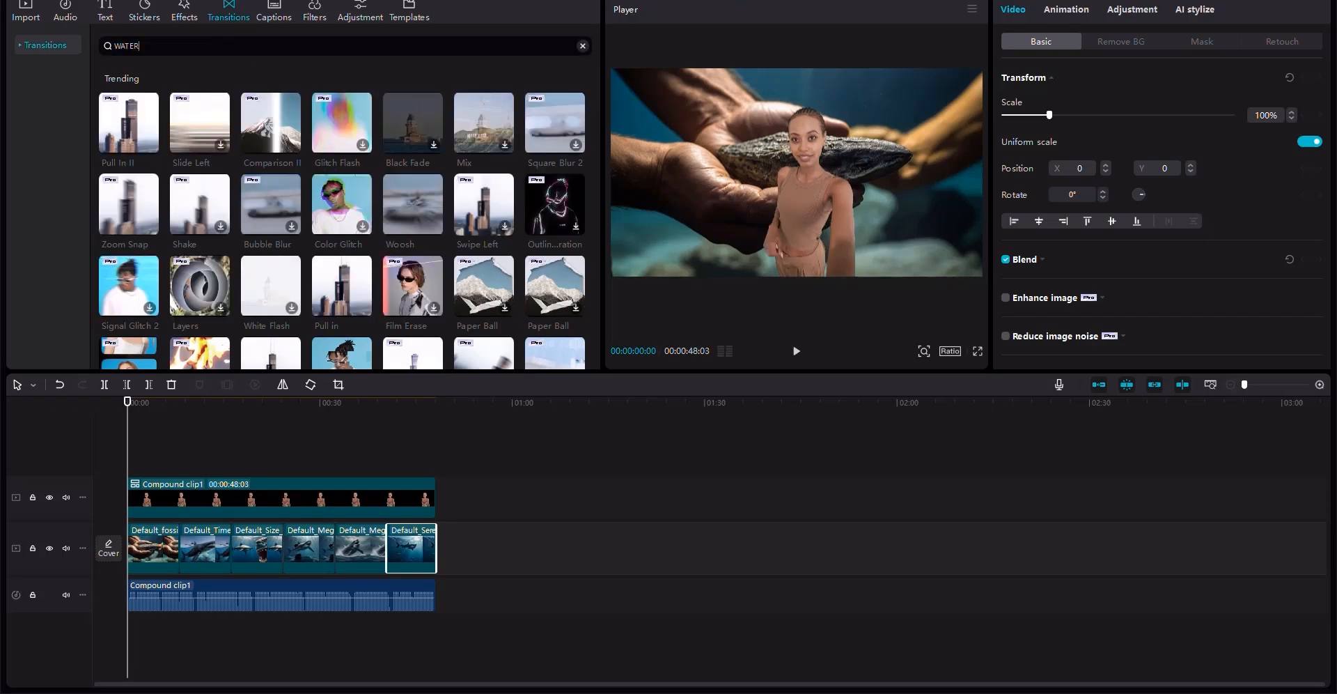
{"action": "key", "text": "Return"}
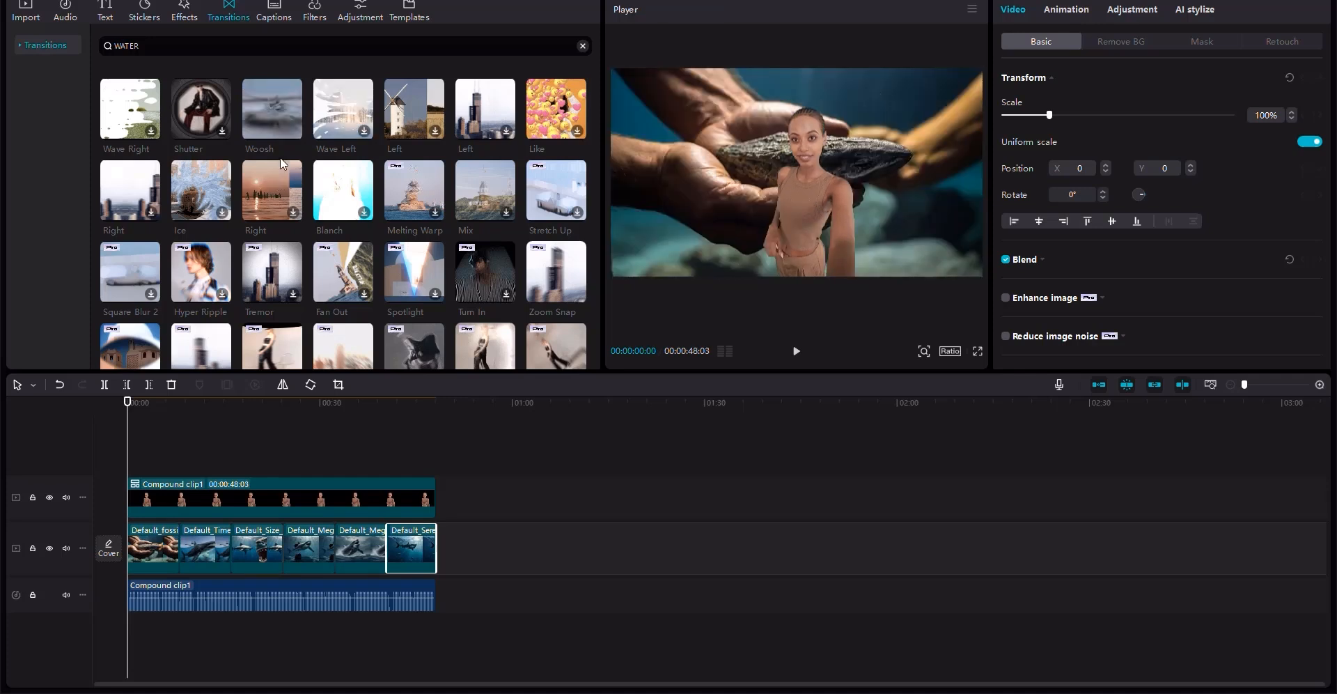
{"action": "mouse_move", "coordinate": [280, 122]}
{"action": "left_mouse_down"}
{"action": "mouse_move", "coordinate": [178, 564]}
{"action": "mouse_move", "coordinate": [167, 552]}
{"action": "left_mouse_up"}
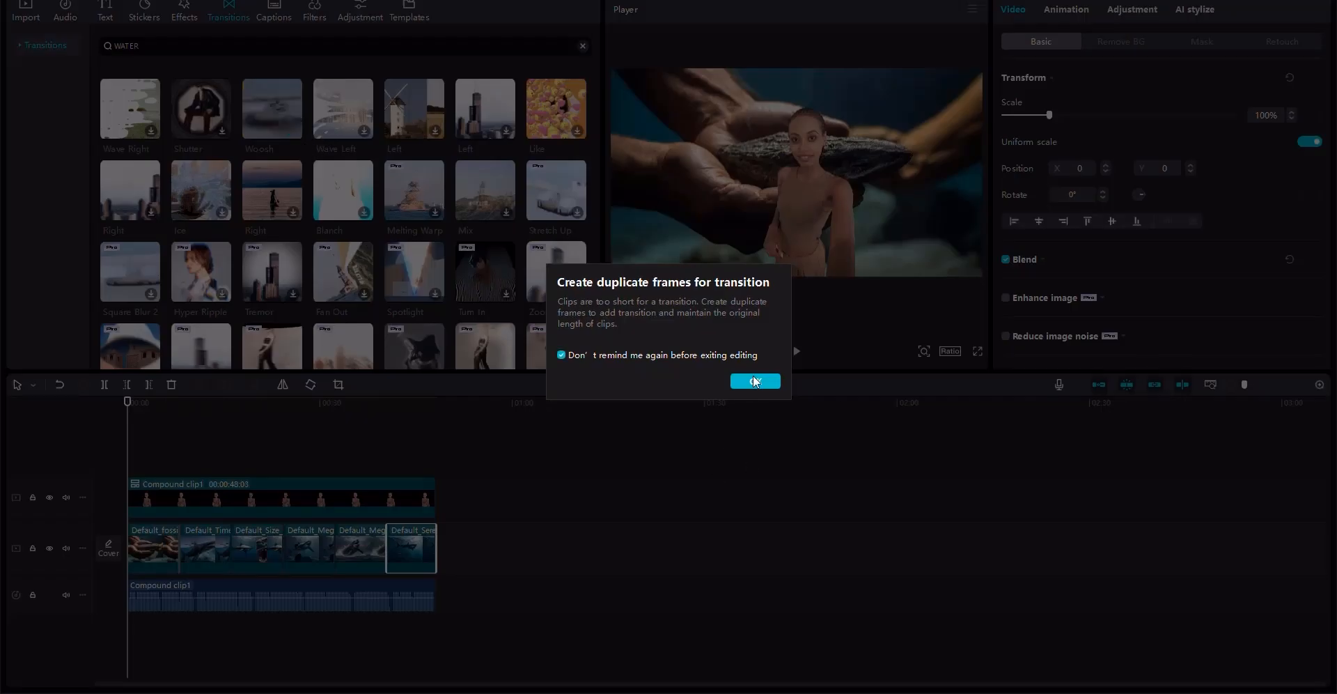
{"action": "left_click", "coordinate": [756, 382]}
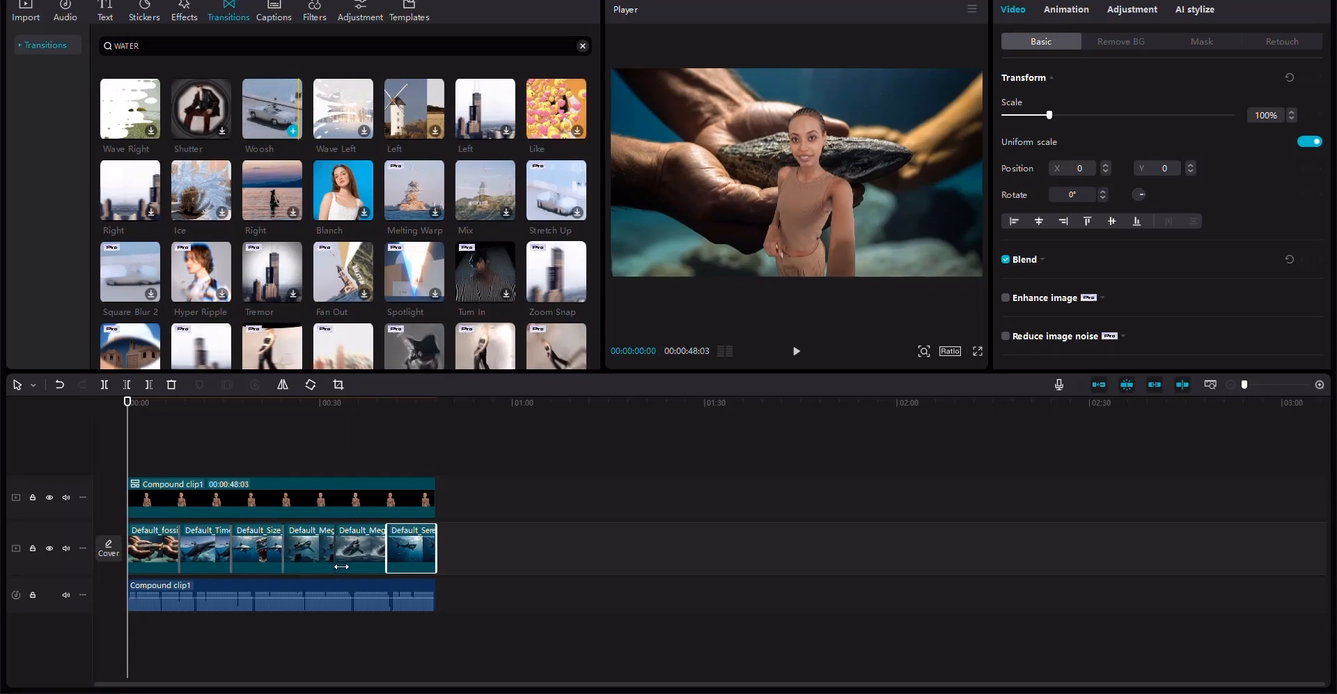
{"action": "left_click_drag", "start_coordinate": [267, 128], "coordinate": [385, 554]}
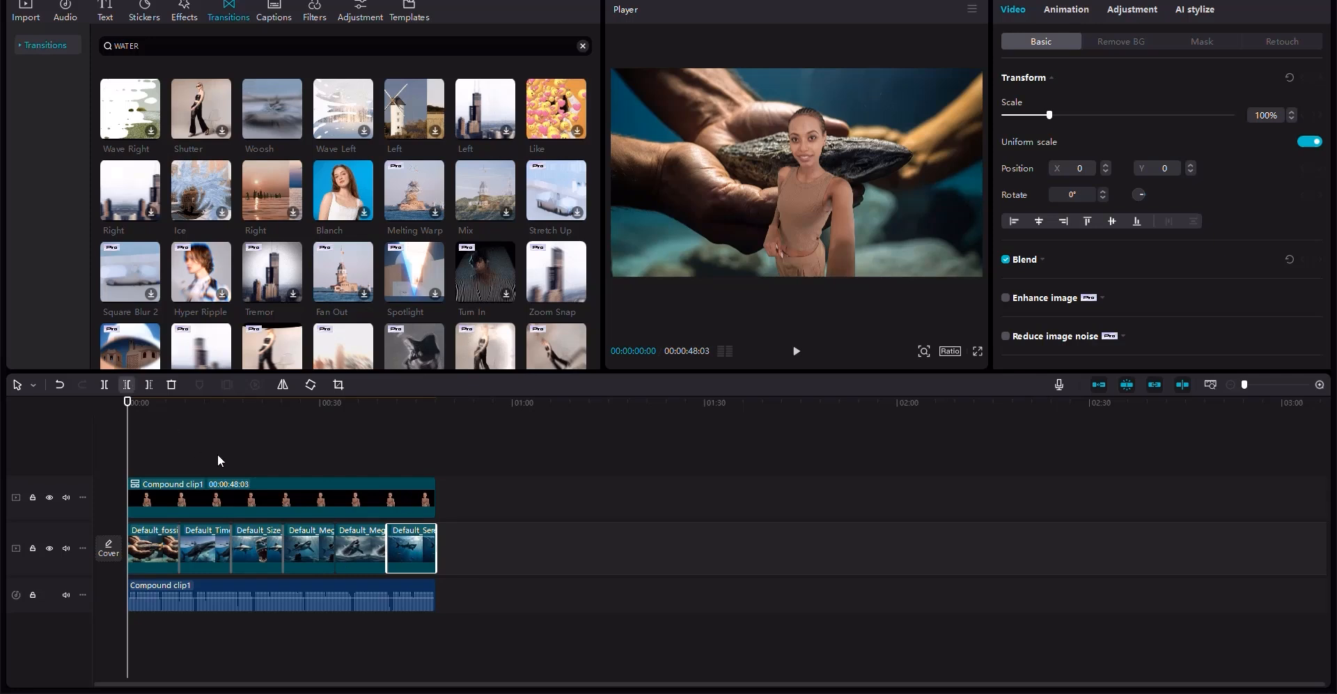
- Add the Ocean Eyes filter on its own track and stretch it across the full video length
{"action": "left_click", "coordinate": [220, 503]}
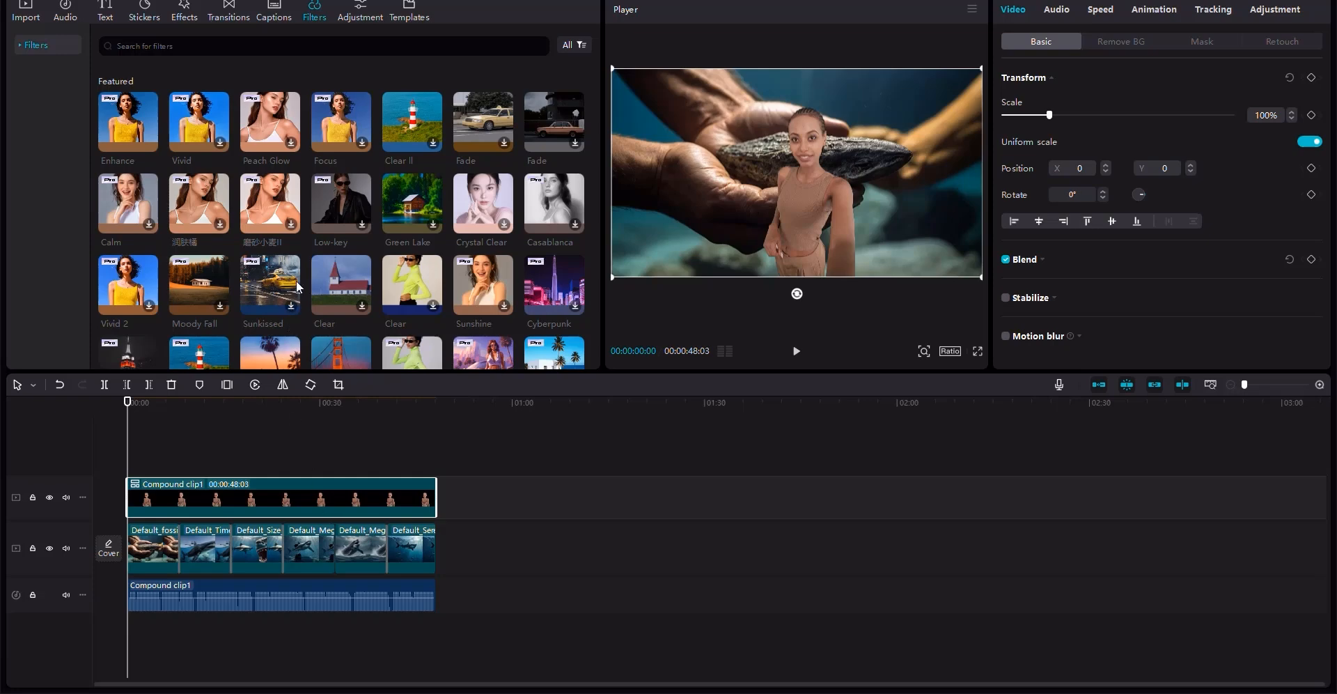
{"action": "scroll", "coordinate": [294, 266], "scroll_direction": "down", "scroll_amount": 3}
{"action": "scroll", "coordinate": [298, 251], "scroll_direction": "down", "scroll_amount": 2}
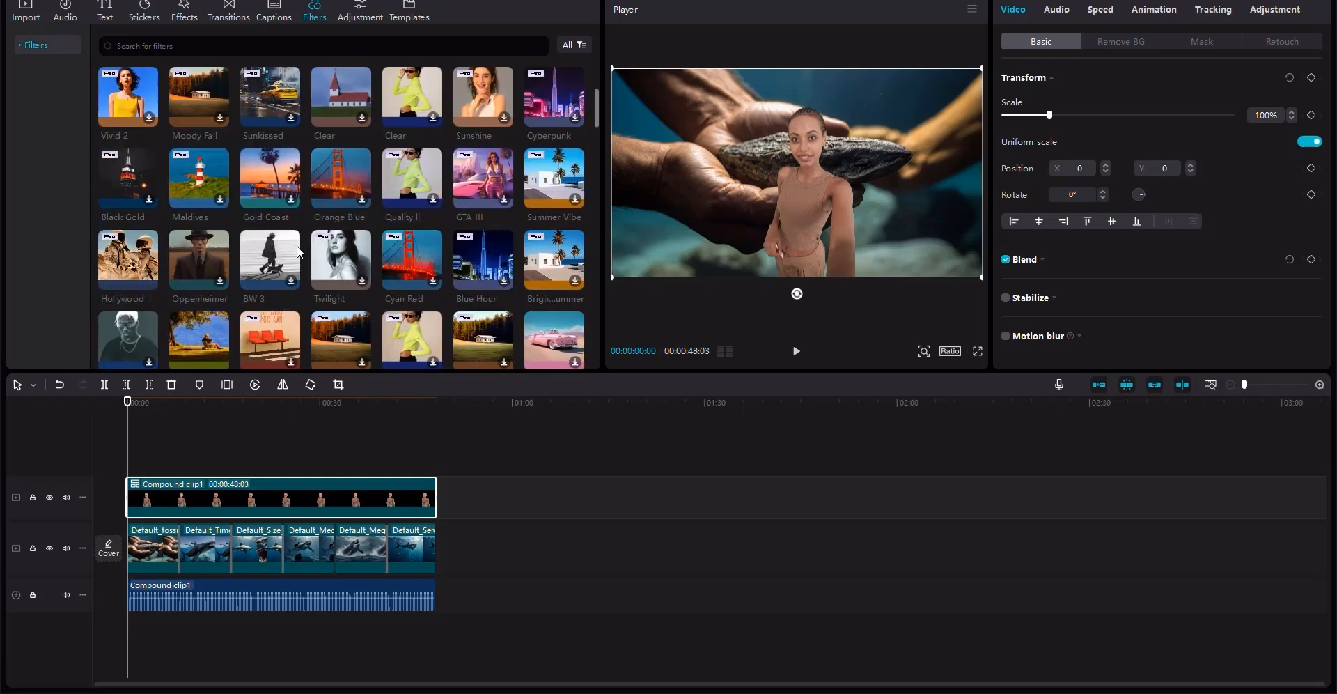
{"action": "scroll", "coordinate": [286, 296], "scroll_direction": "down", "scroll_amount": 2}
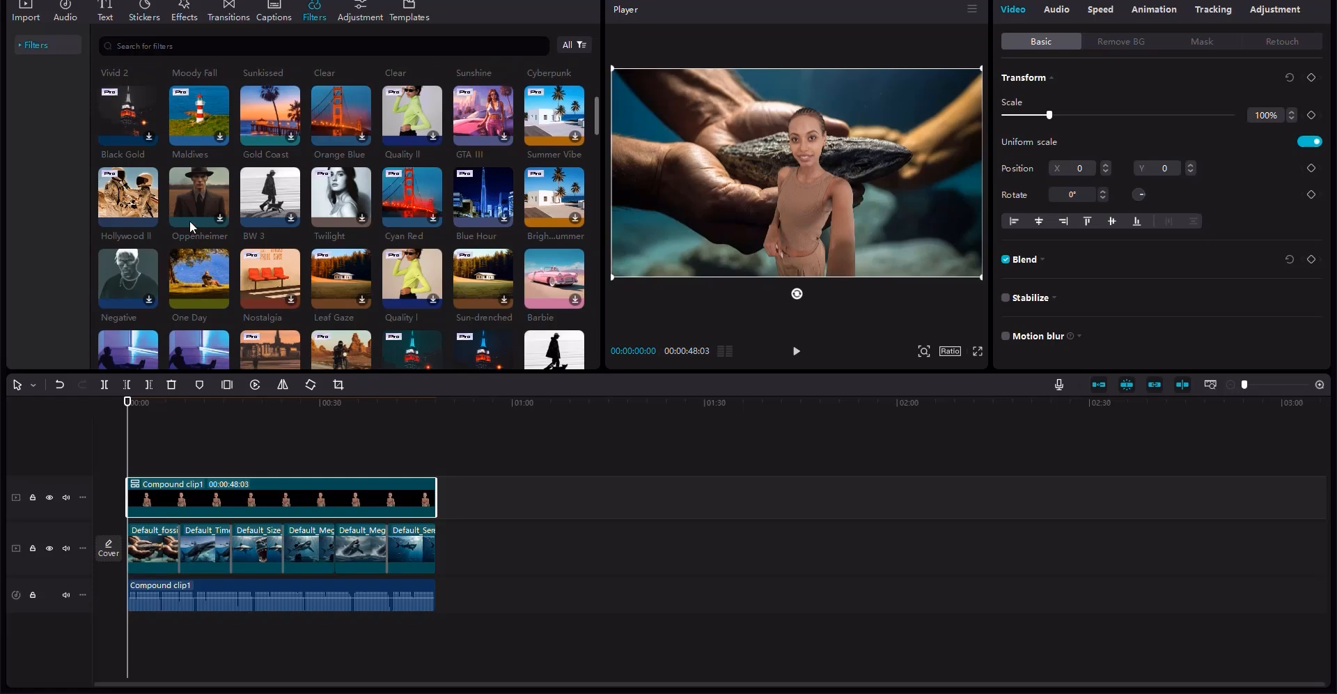
{"action": "scroll", "coordinate": [197, 240], "scroll_direction": "down", "scroll_amount": 2}
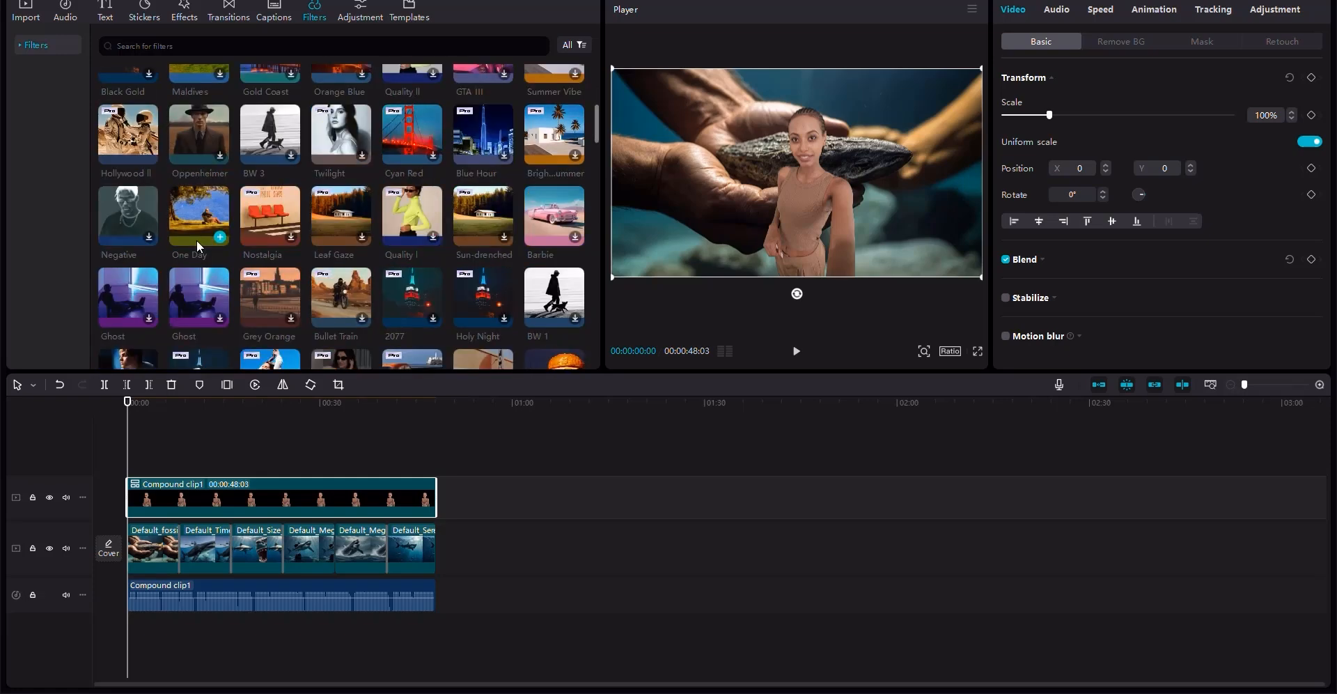
{"action": "scroll", "coordinate": [196, 239], "scroll_direction": "down", "scroll_amount": 2}
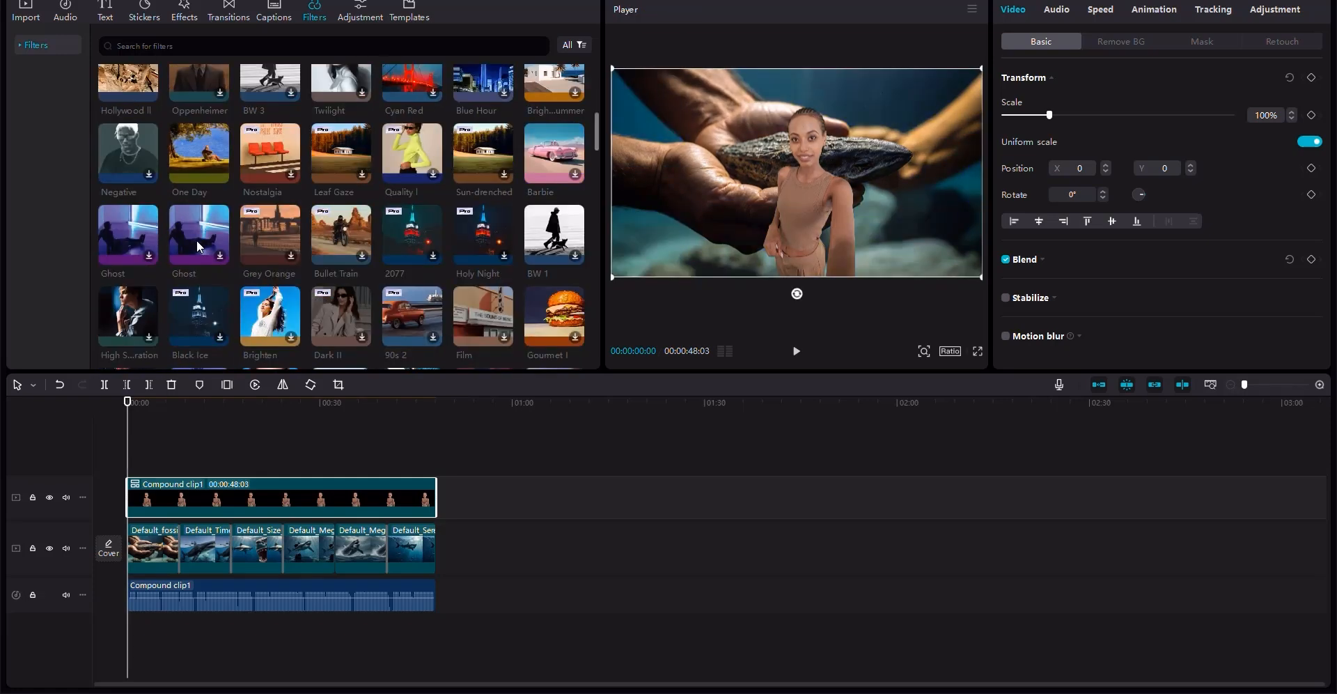
{"action": "scroll", "coordinate": [197, 240], "scroll_direction": "down", "scroll_amount": 4}
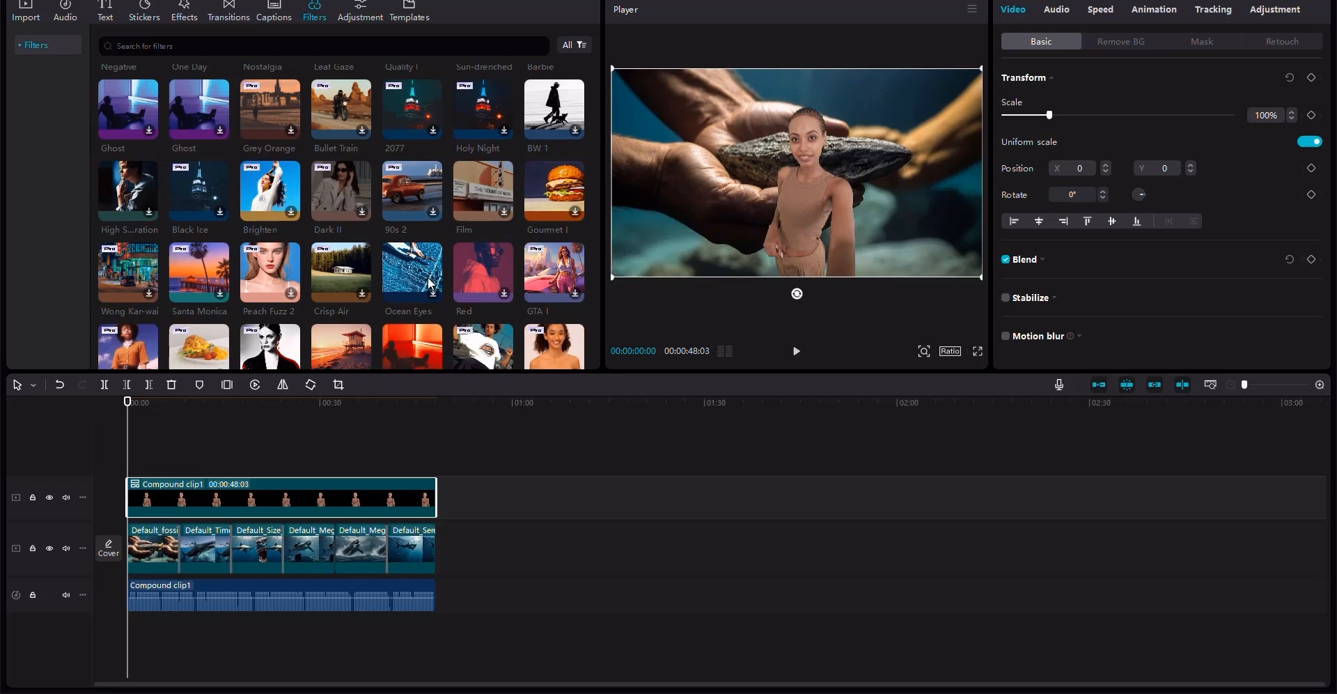
{"action": "left_click_drag", "start_coordinate": [411, 272], "coordinate": [132, 521]}
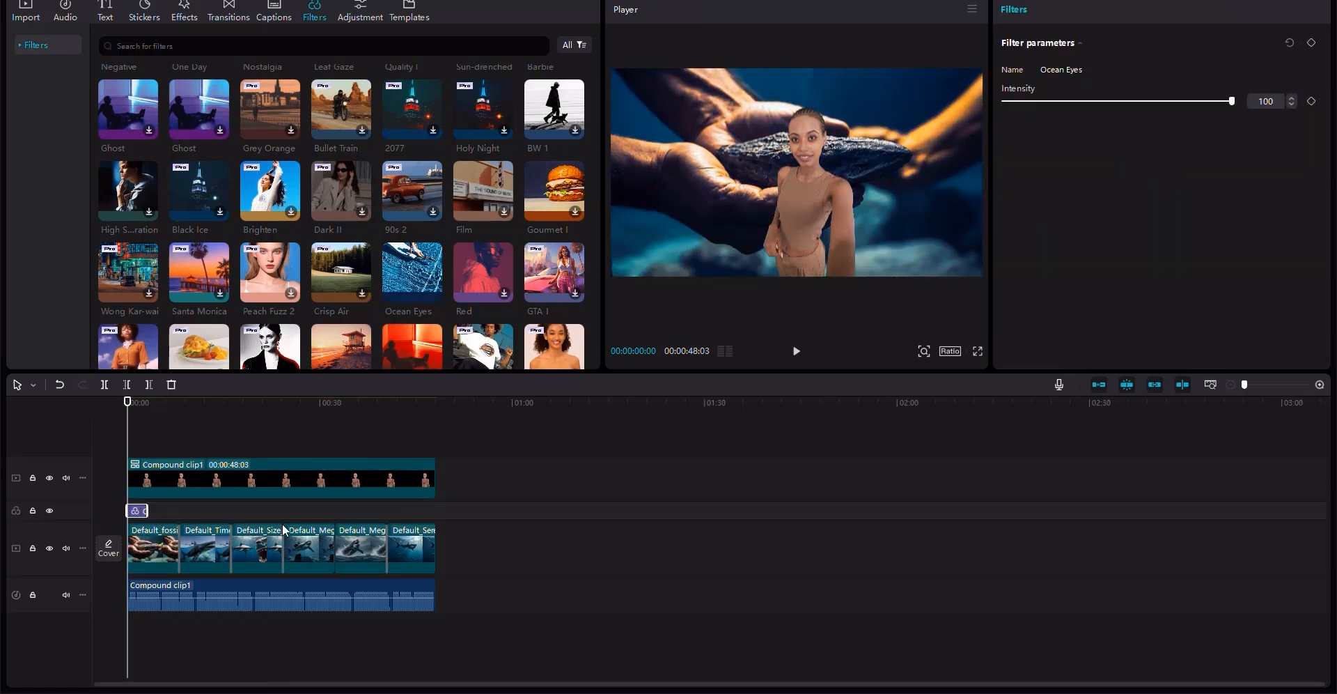
{"action": "left_click_drag", "start_coordinate": [147, 511], "coordinate": [437, 522]}
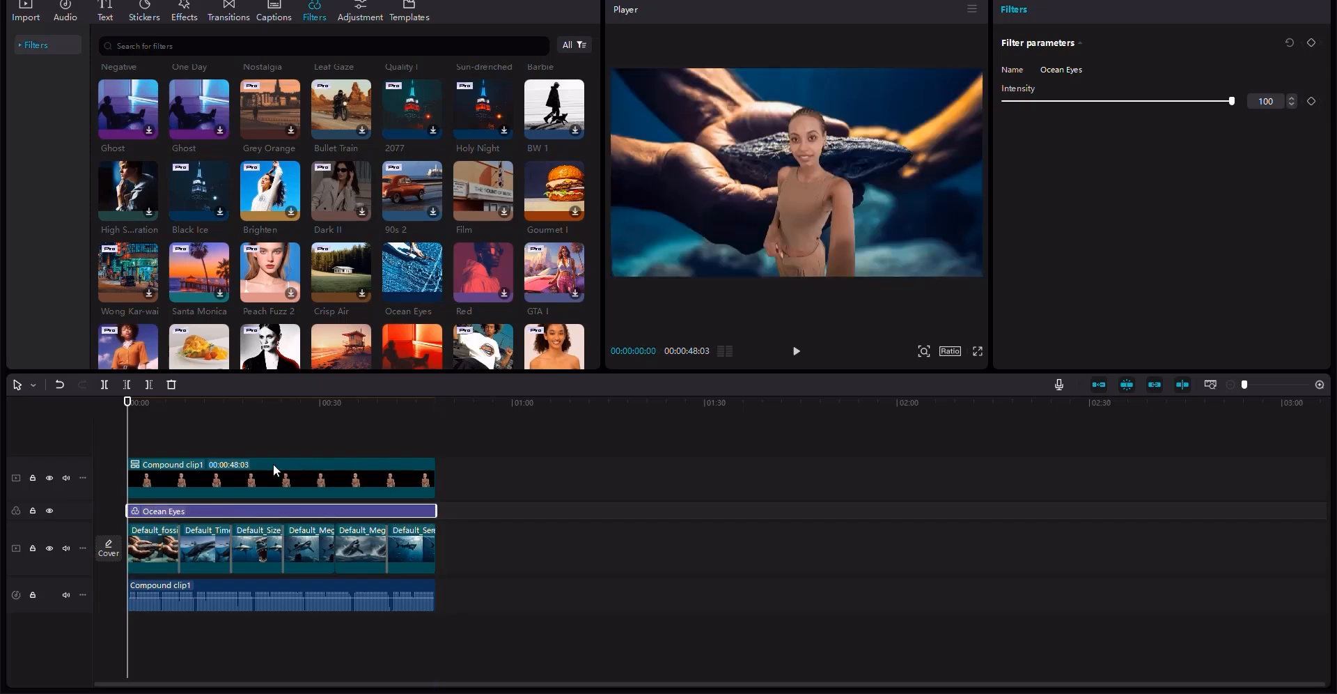
- Add a custom adjustment layer and stretch it across the full video length
{"action": "left_click", "coordinate": [269, 445]}
{"action": "left_click", "coordinate": [250, 416]}
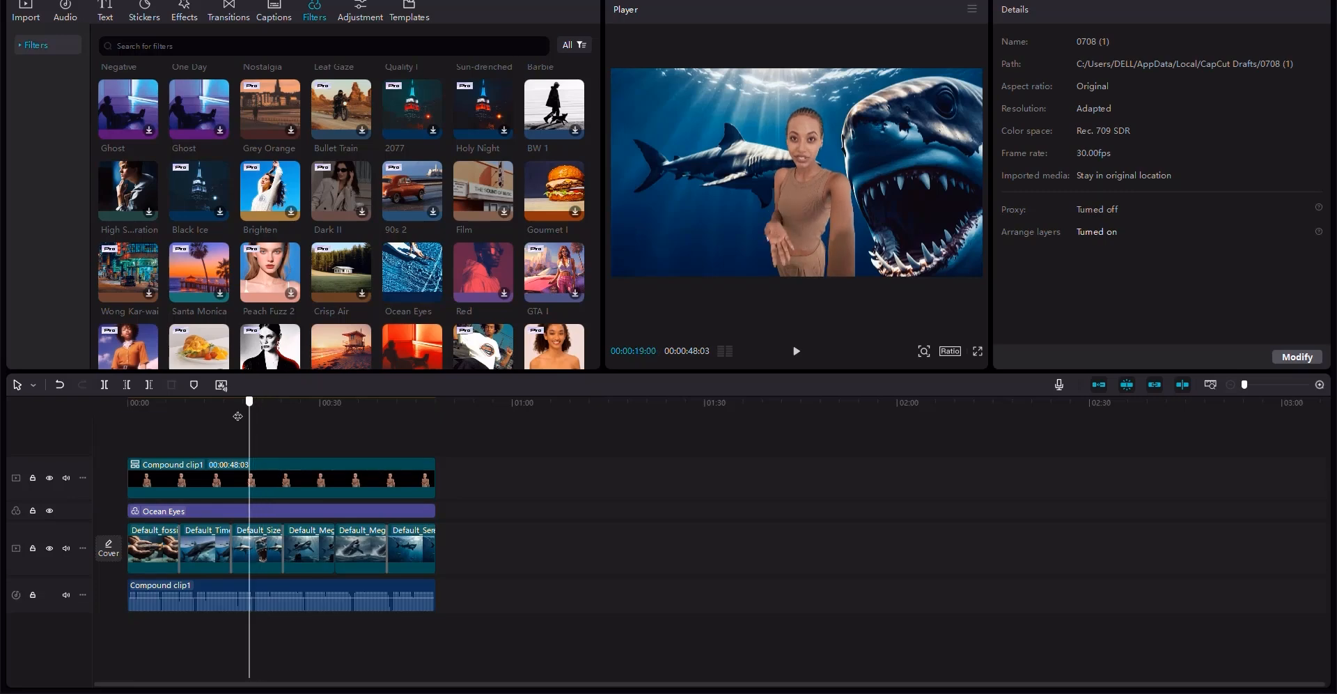
{"action": "mouse_move", "coordinate": [238, 417]}
{"action": "left_mouse_down"}
{"action": "mouse_move", "coordinate": [200, 409]}
{"action": "mouse_move", "coordinate": [262, 411]}
{"action": "left_mouse_up"}
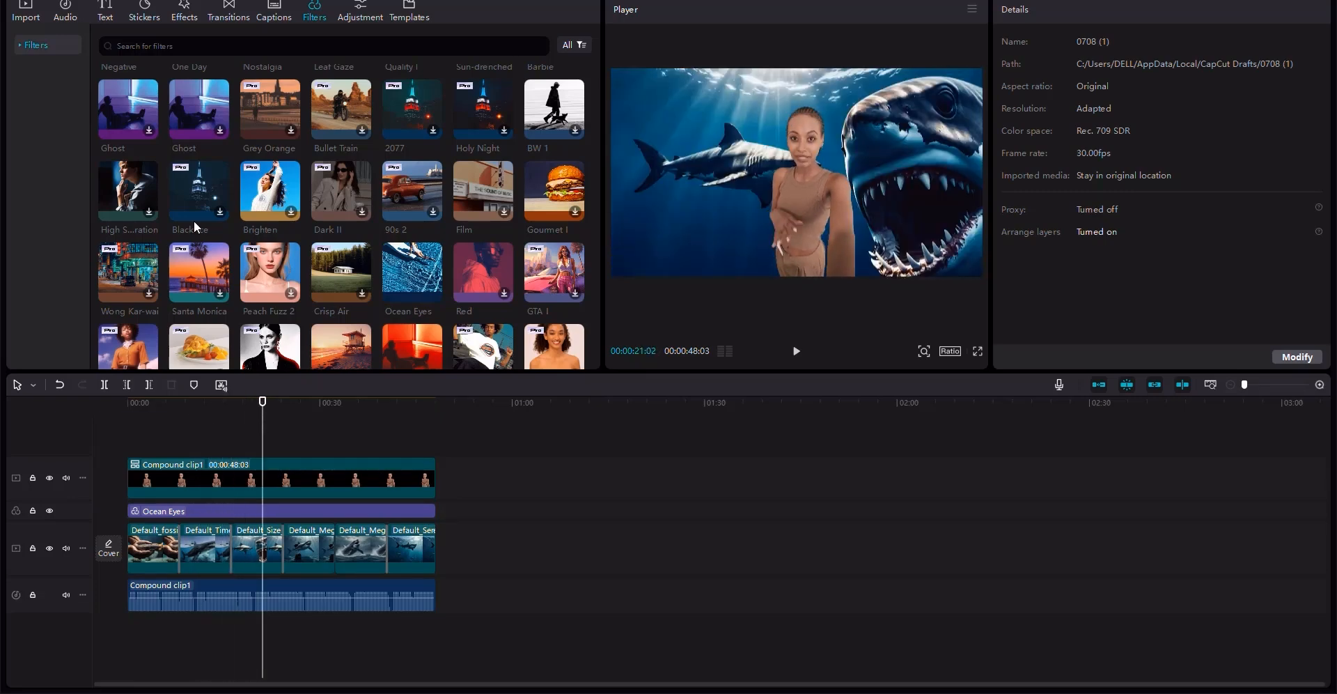
{"action": "left_click", "coordinate": [364, 11]}
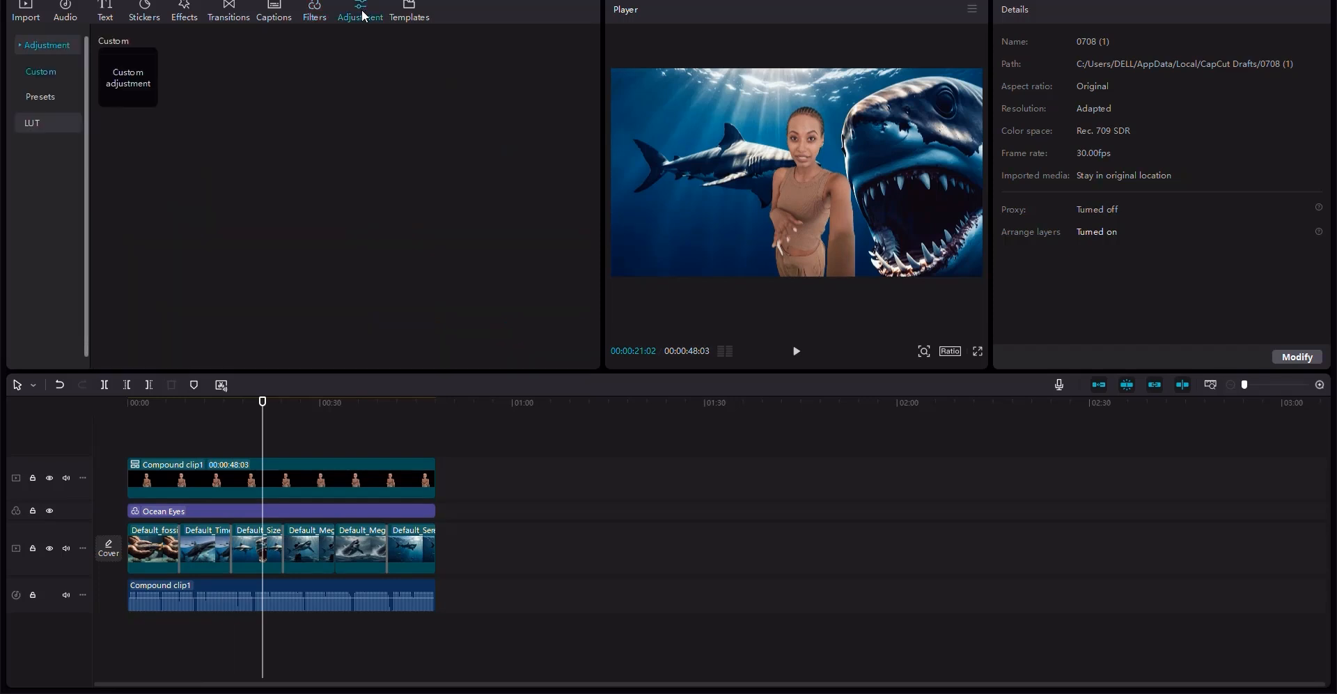
{"action": "left_click_drag", "start_coordinate": [112, 478], "coordinate": [131, 503]}
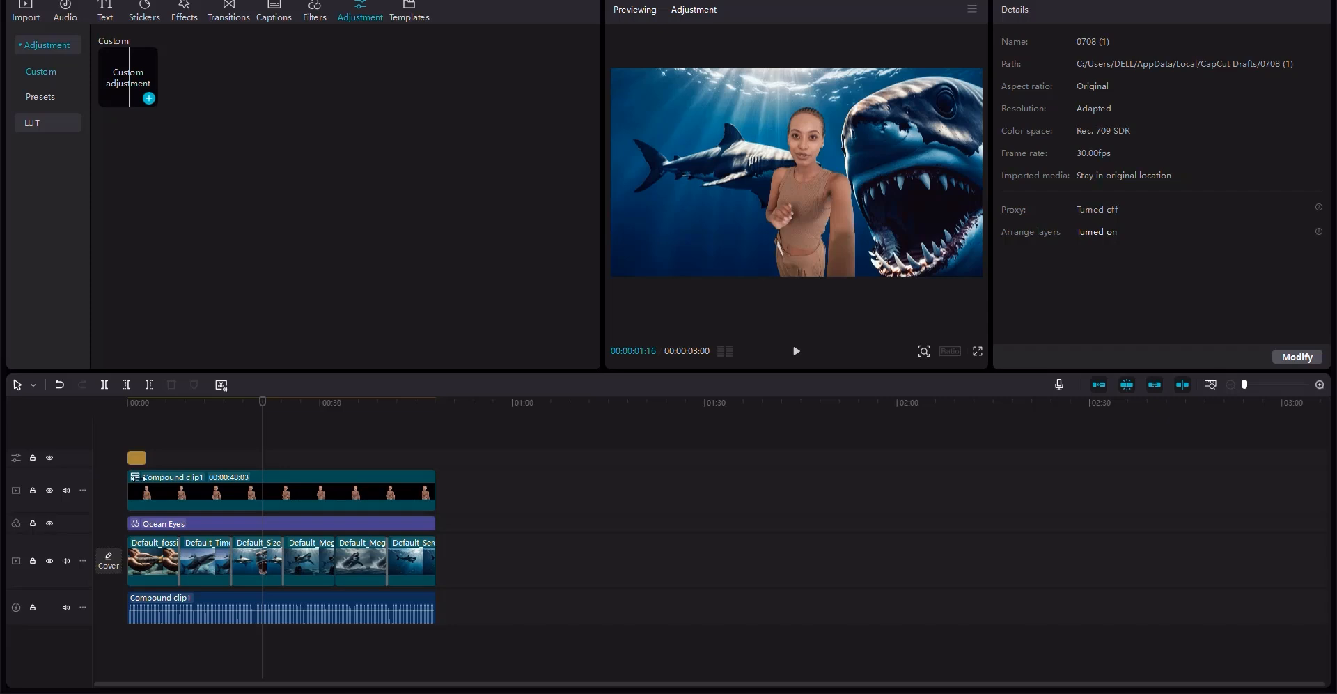
{"action": "left_click_drag", "start_coordinate": [137, 456], "coordinate": [434, 507]}
- On the adjustment layer, set Temp 4, Tint 6, Saturation 6, Exposure 6 and Contrast 6
{"action": "scroll", "coordinate": [1101, 231], "scroll_direction": "down", "scroll_amount": 1}
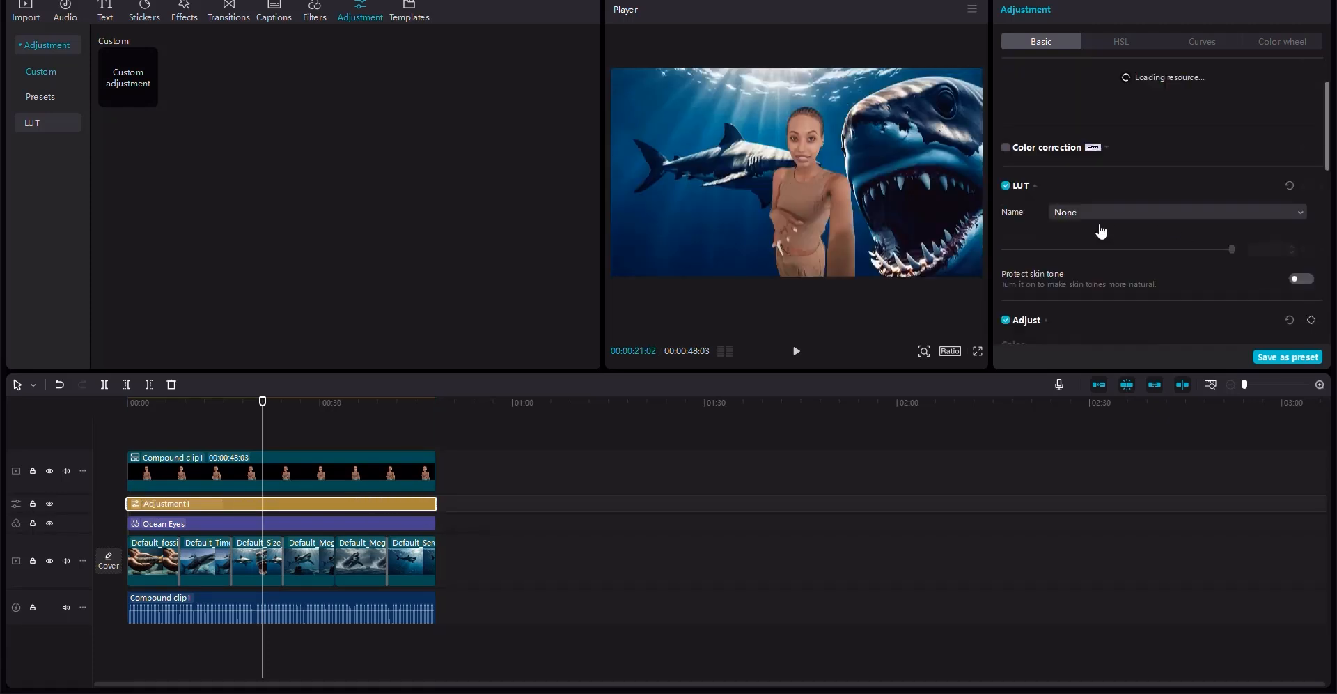
{"action": "scroll", "coordinate": [1115, 216], "scroll_direction": "down", "scroll_amount": 5}
{"action": "scroll", "coordinate": [1122, 202], "scroll_direction": "up", "scroll_amount": 1}
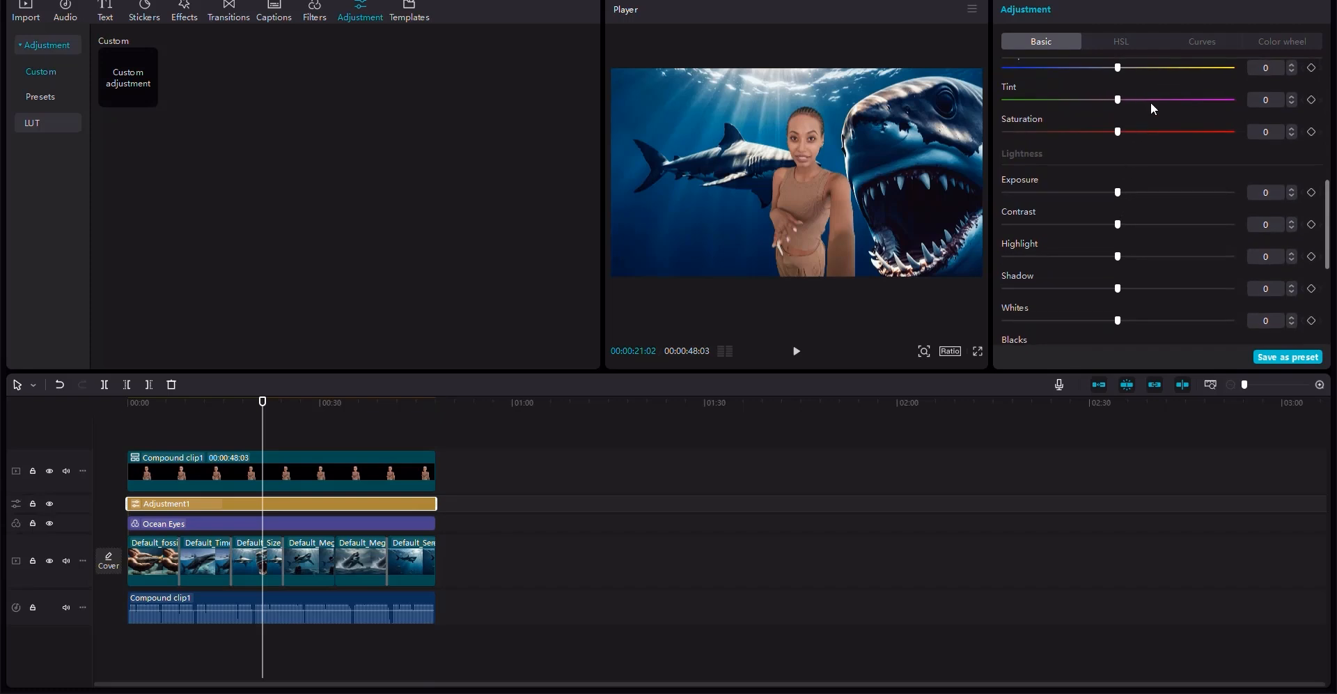
{"action": "scroll", "coordinate": [1150, 101], "scroll_direction": "up", "scroll_amount": 1}
{"action": "left_click", "coordinate": [1127, 119]}
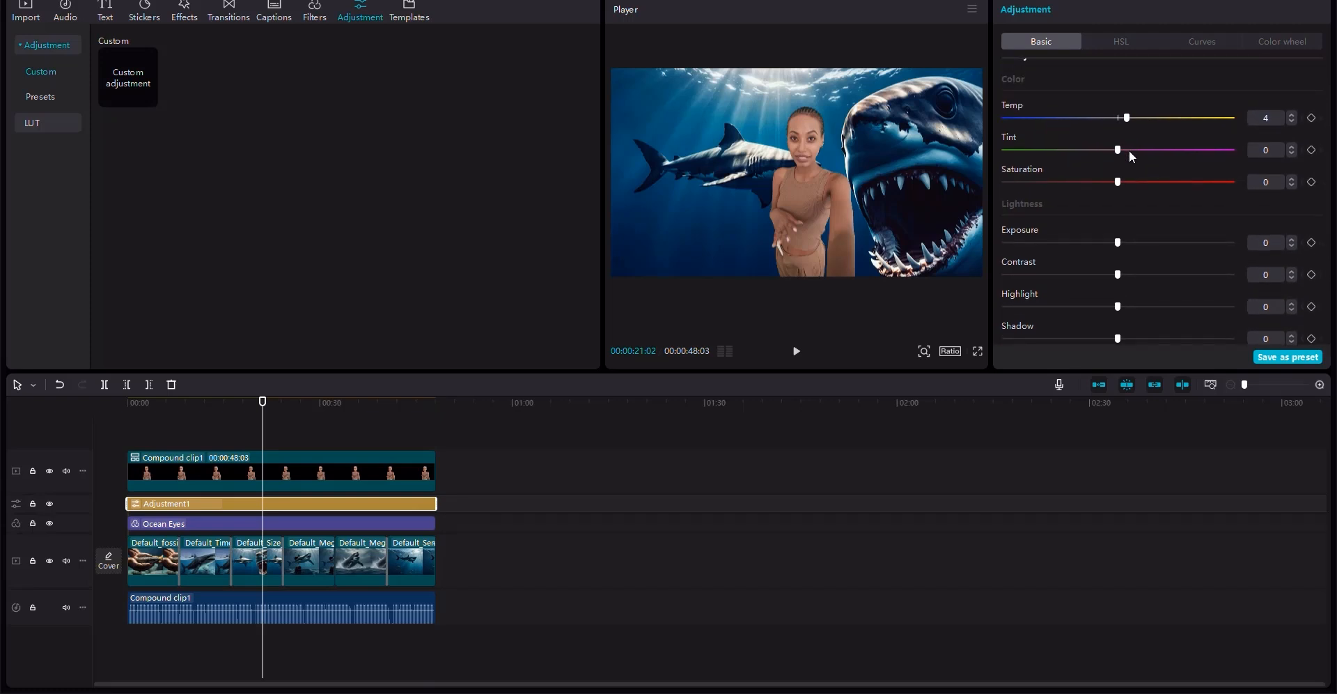
{"action": "left_click", "coordinate": [1130, 242]}
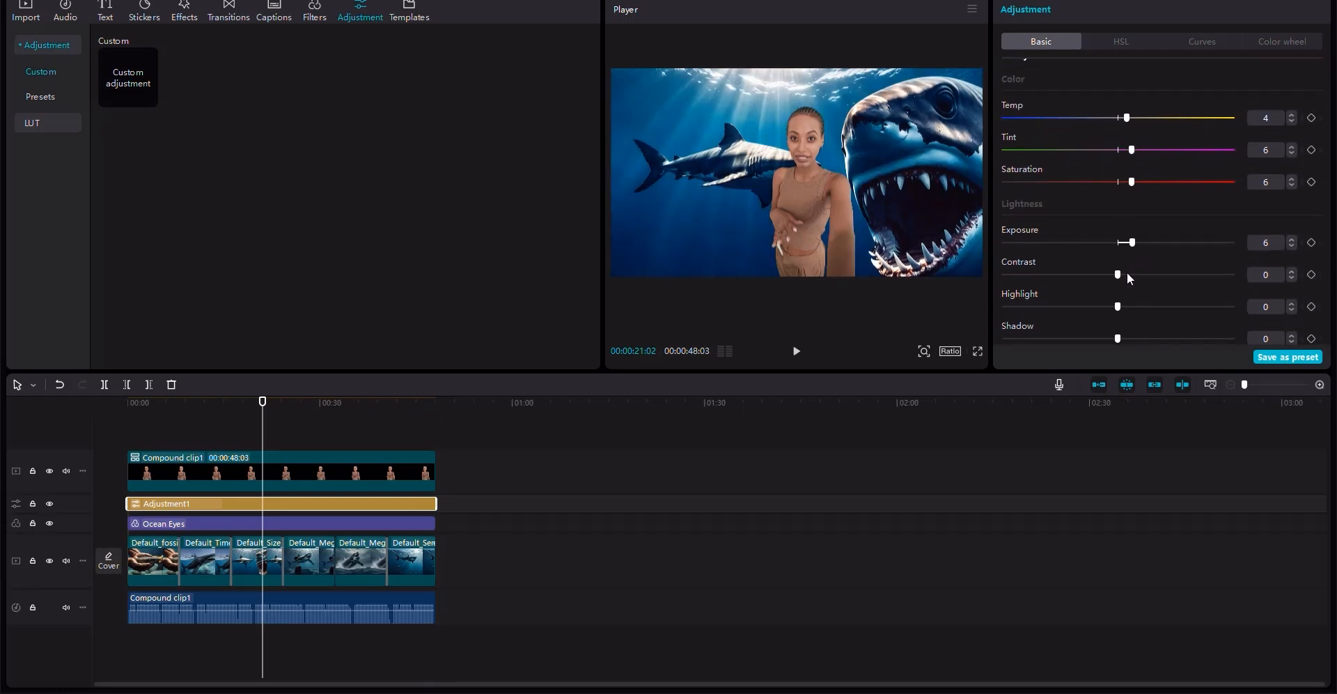
{"action": "left_click", "coordinate": [1130, 274]}
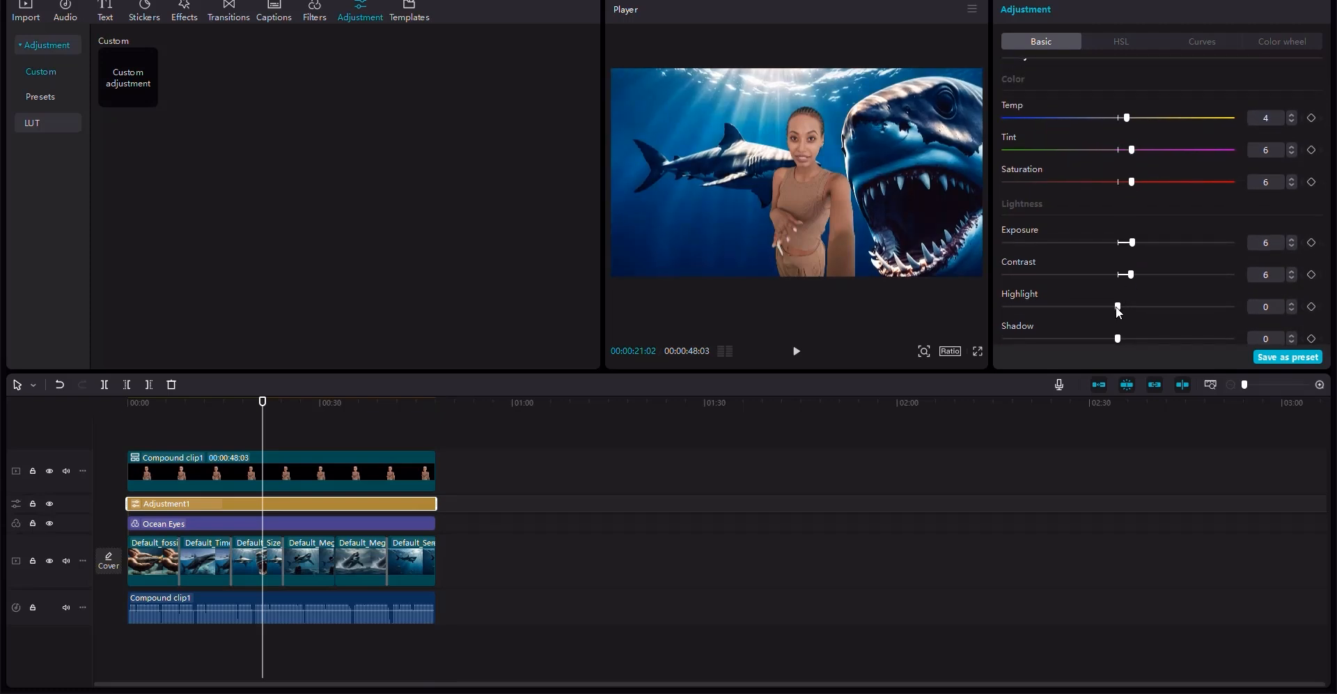
- Set the adjustment layer's Highlight 5, Shadow -8, Whites 8, Blacks -4 and Brilliance 7
{"action": "left_click", "coordinate": [1100, 339]}
{"action": "left_click", "coordinate": [1131, 307]}
{"action": "scroll", "coordinate": [1126, 306], "scroll_direction": "down", "scroll_amount": 1}
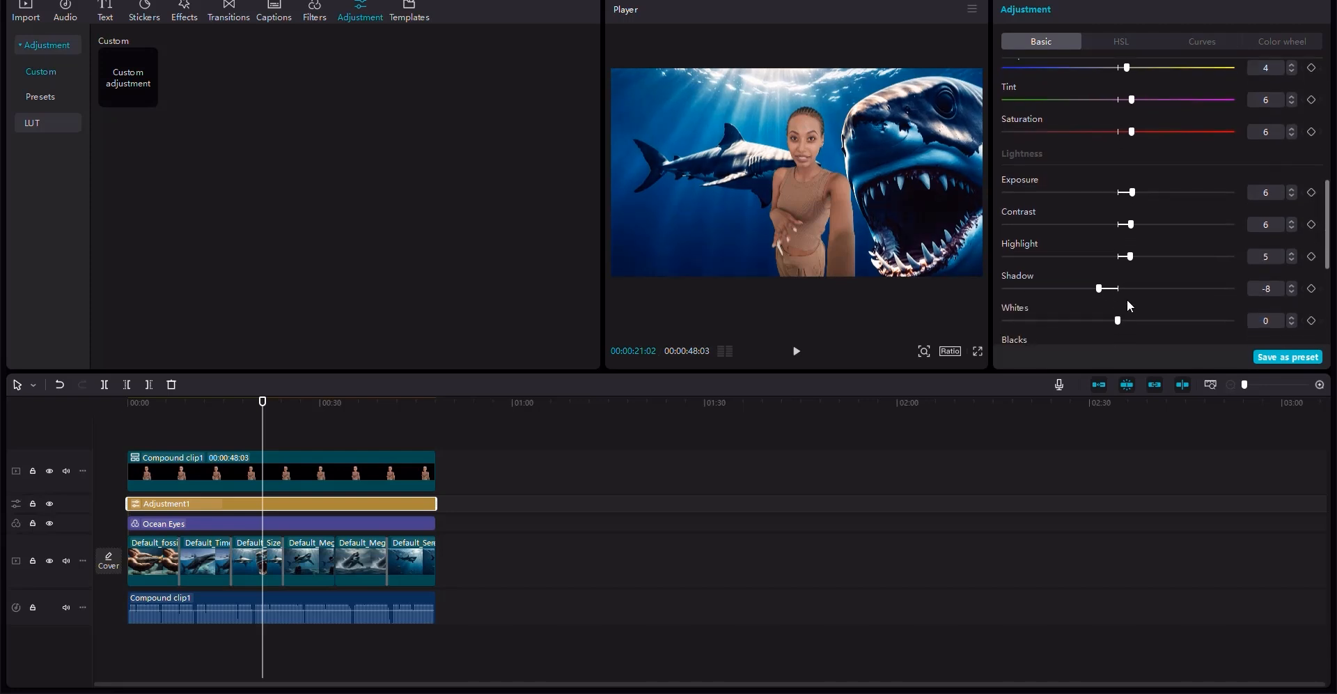
{"action": "left_click", "coordinate": [1134, 319]}
{"action": "scroll", "coordinate": [1115, 306], "scroll_direction": "down", "scroll_amount": 3}
{"action": "scroll", "coordinate": [1114, 306], "scroll_direction": "down", "scroll_amount": 1}
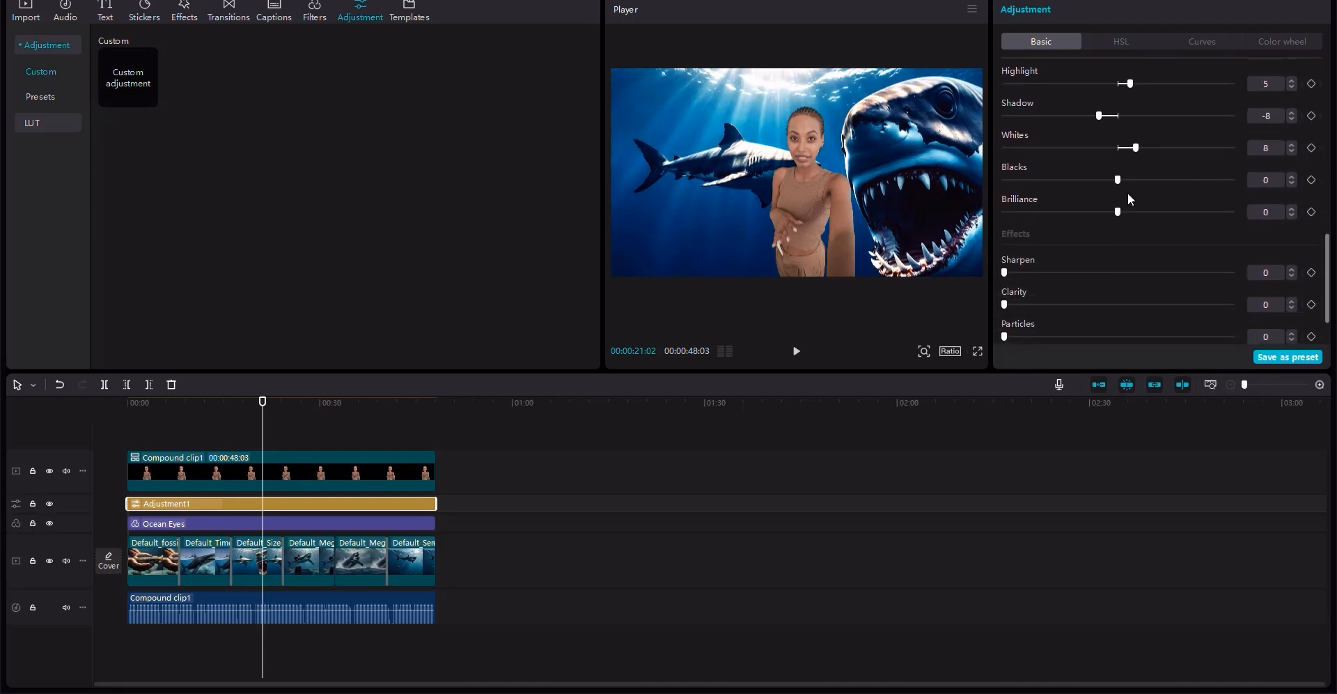
{"action": "left_click", "coordinate": [1107, 180]}
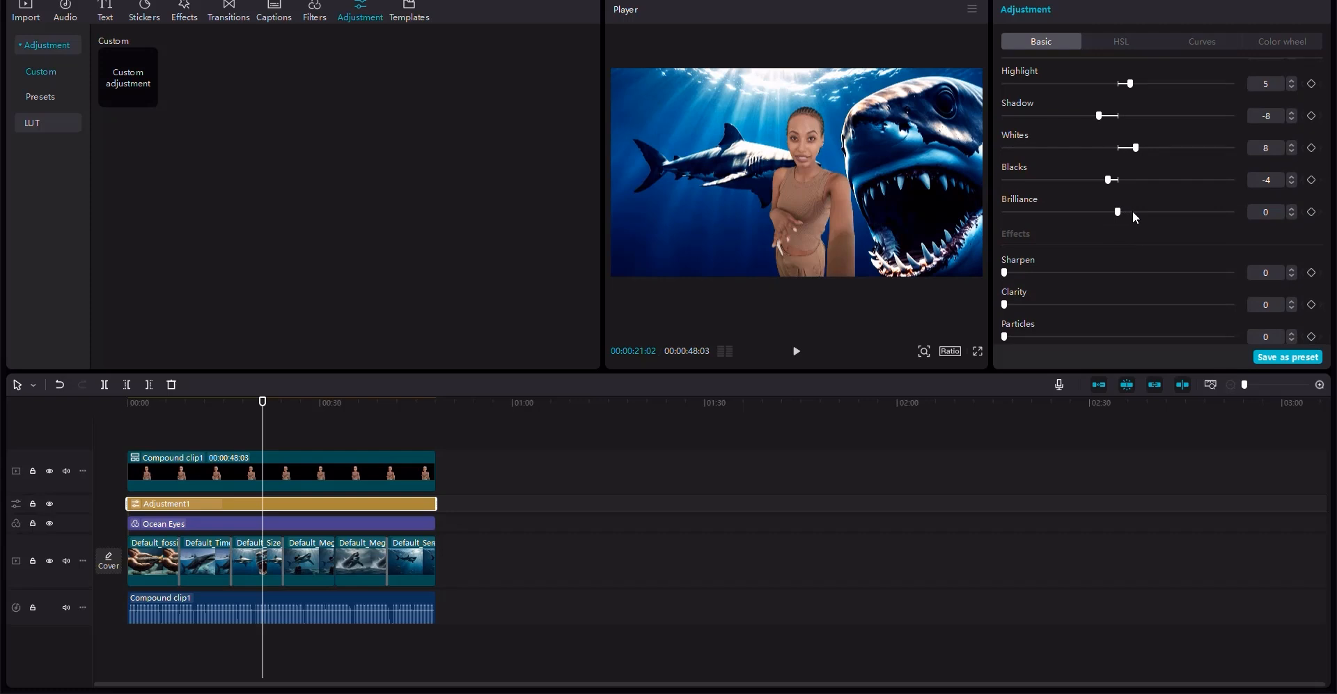
{"action": "left_click", "coordinate": [1135, 212]}
- Set the adjustment layer's Sharpen to 23 and Clarity to 24, leaving Vignette at 0
{"action": "left_click", "coordinate": [1056, 274]}
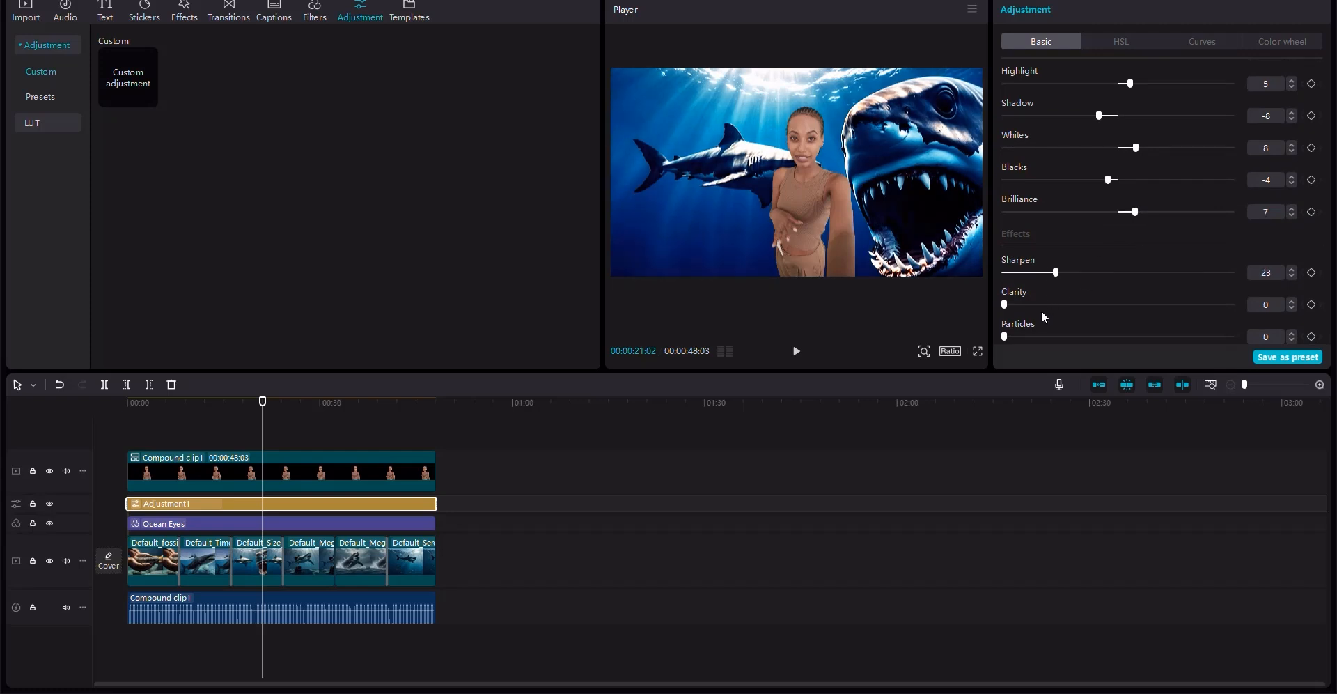
{"action": "left_click", "coordinate": [1057, 305]}
{"action": "scroll", "coordinate": [1149, 306], "scroll_direction": "down", "scroll_amount": 2}
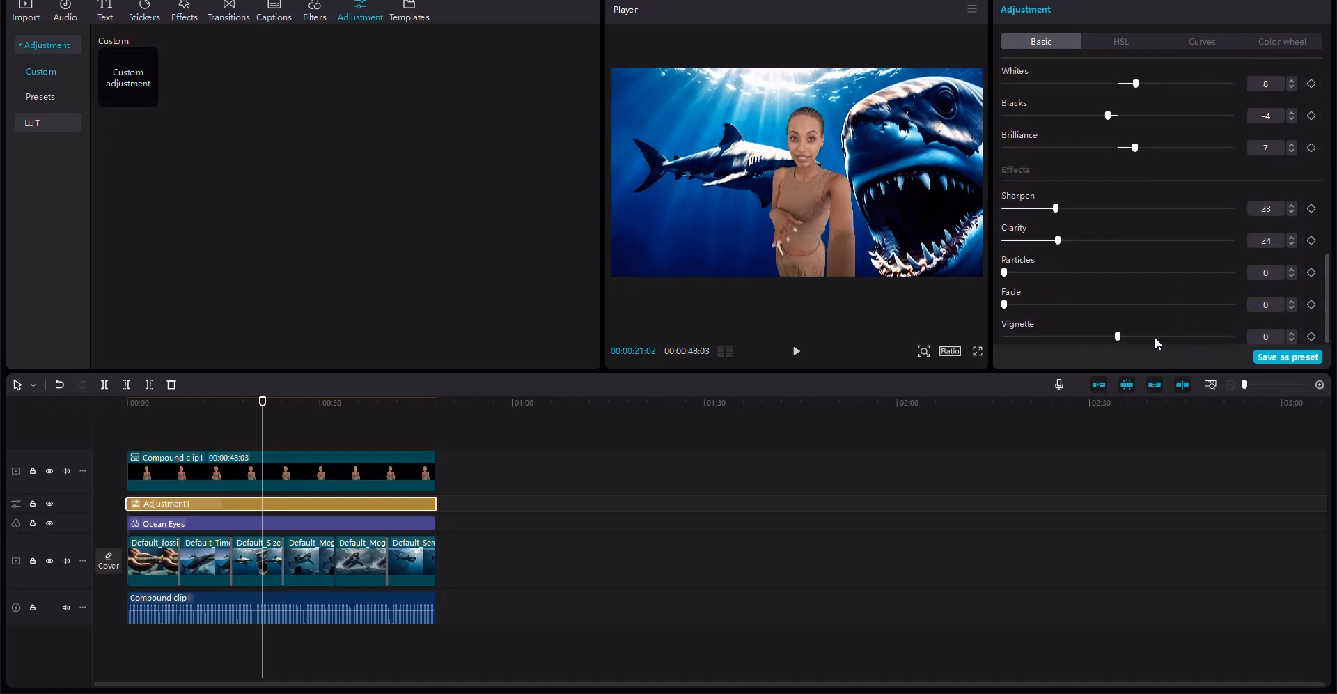
{"action": "left_click", "coordinate": [1157, 336]}
{"action": "left_click_drag", "start_coordinate": [1155, 336], "coordinate": [1119, 340]}
- Enable Retouch on the narrator clip and set Even 39, Smooth 39 and Smile lines 33
{"action": "left_click", "coordinate": [349, 469]}
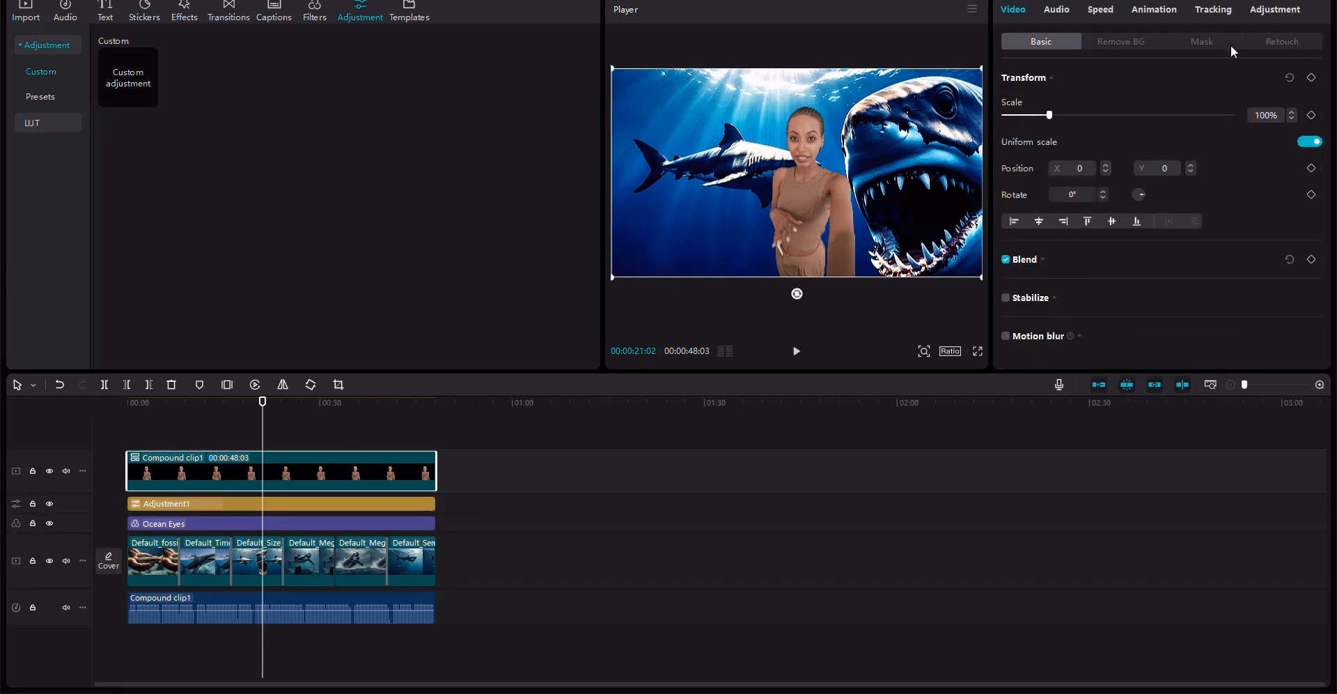
{"action": "left_click", "coordinate": [1277, 44]}
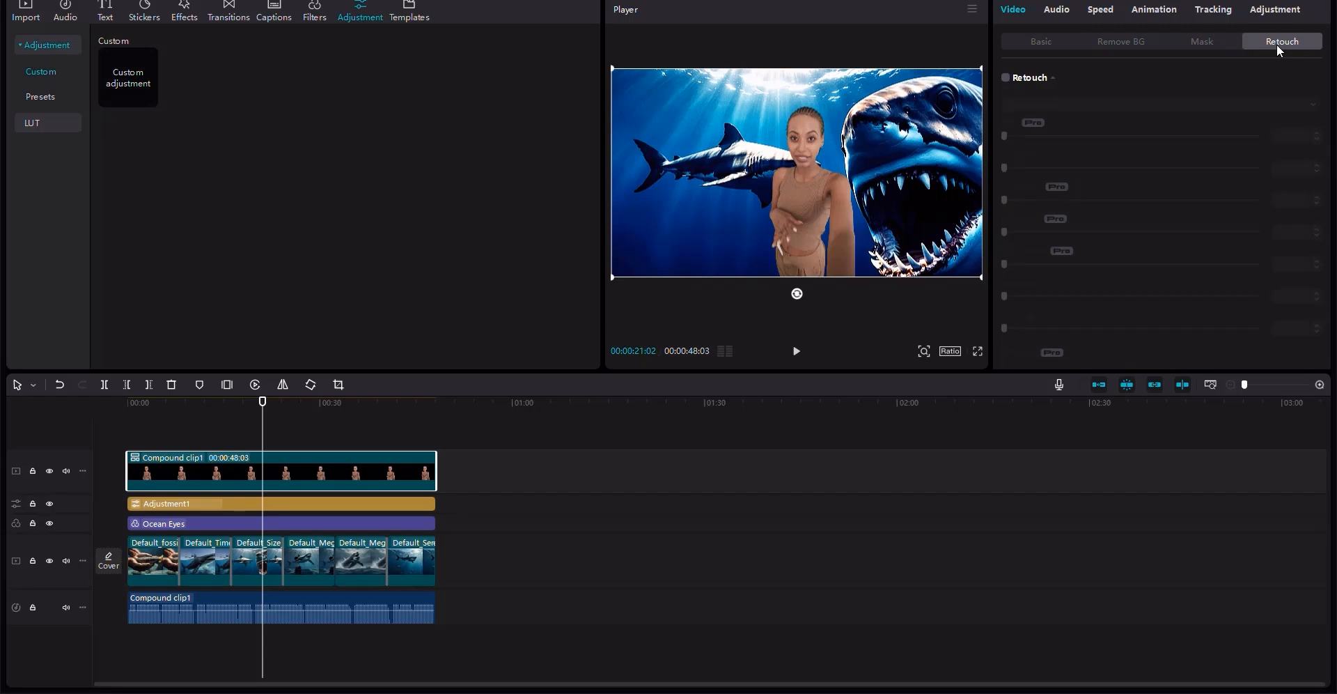
{"action": "left_click", "coordinate": [1006, 78]}
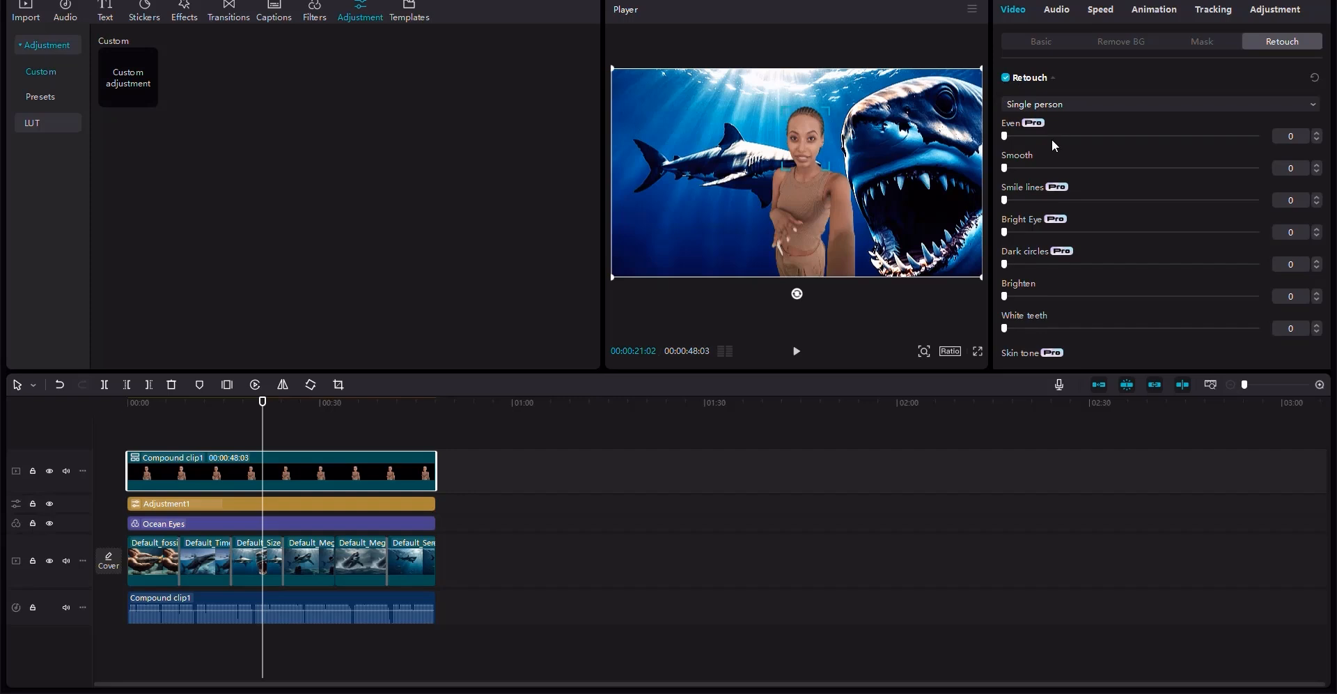
{"action": "left_click_drag", "start_coordinate": [1072, 136], "coordinate": [1103, 136]}
{"action": "left_click", "coordinate": [1104, 168]}
{"action": "left_click_drag", "start_coordinate": [1069, 202], "coordinate": [1088, 201]}
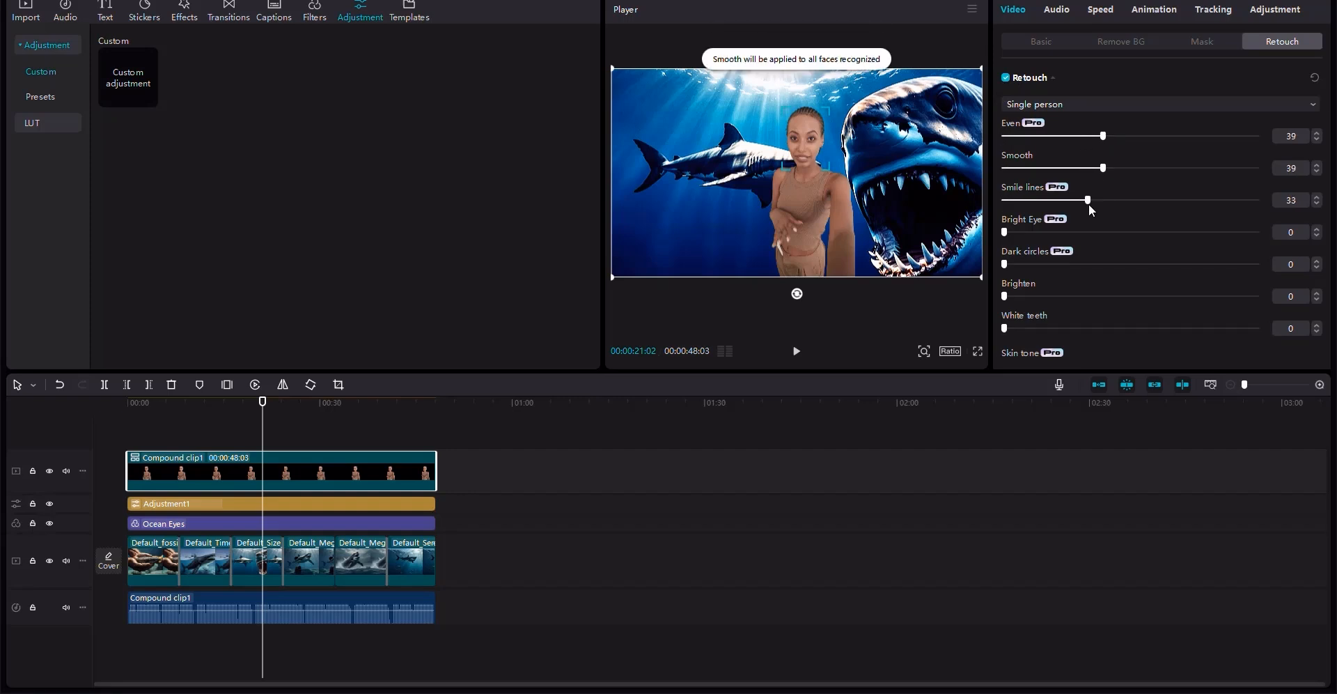
- Set the narrator's retouch Bright Eye 30, Dark circles 19, Brighten 17 and White teeth 28
{"action": "left_click", "coordinate": [1080, 232]}
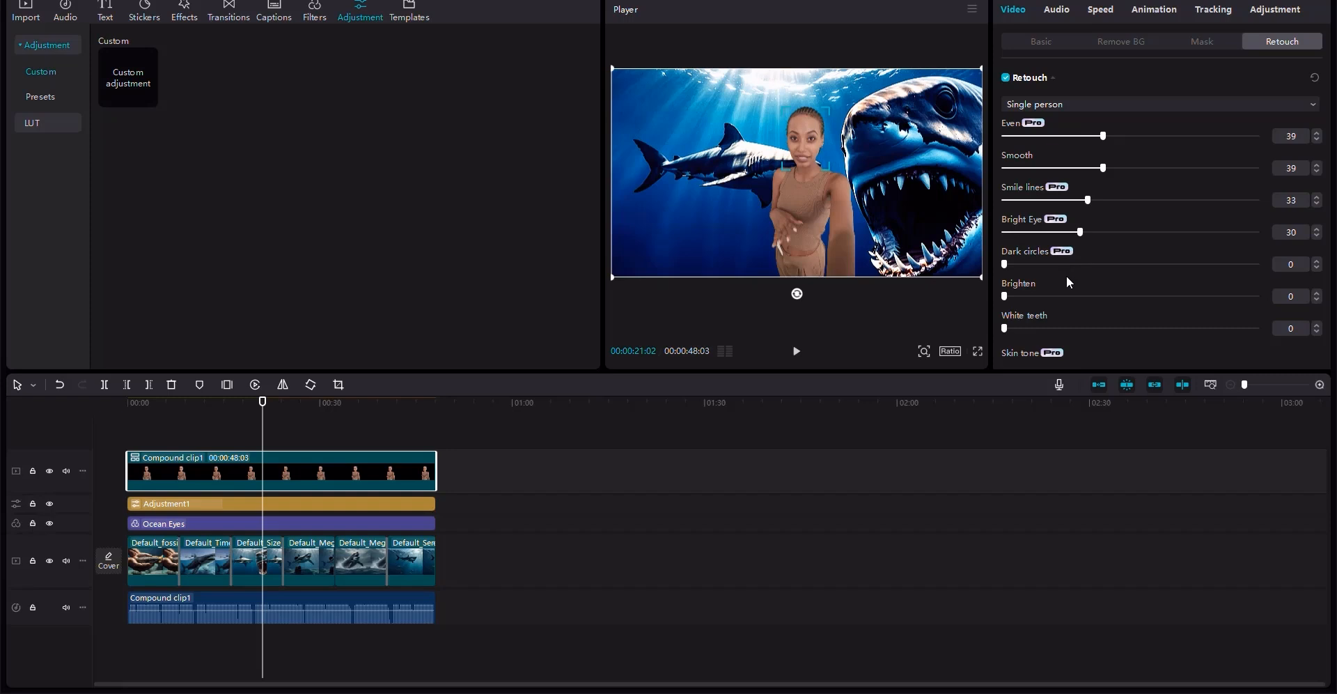
{"action": "left_click", "coordinate": [1052, 266]}
{"action": "left_click", "coordinate": [1047, 297]}
{"action": "left_click", "coordinate": [1047, 328]}
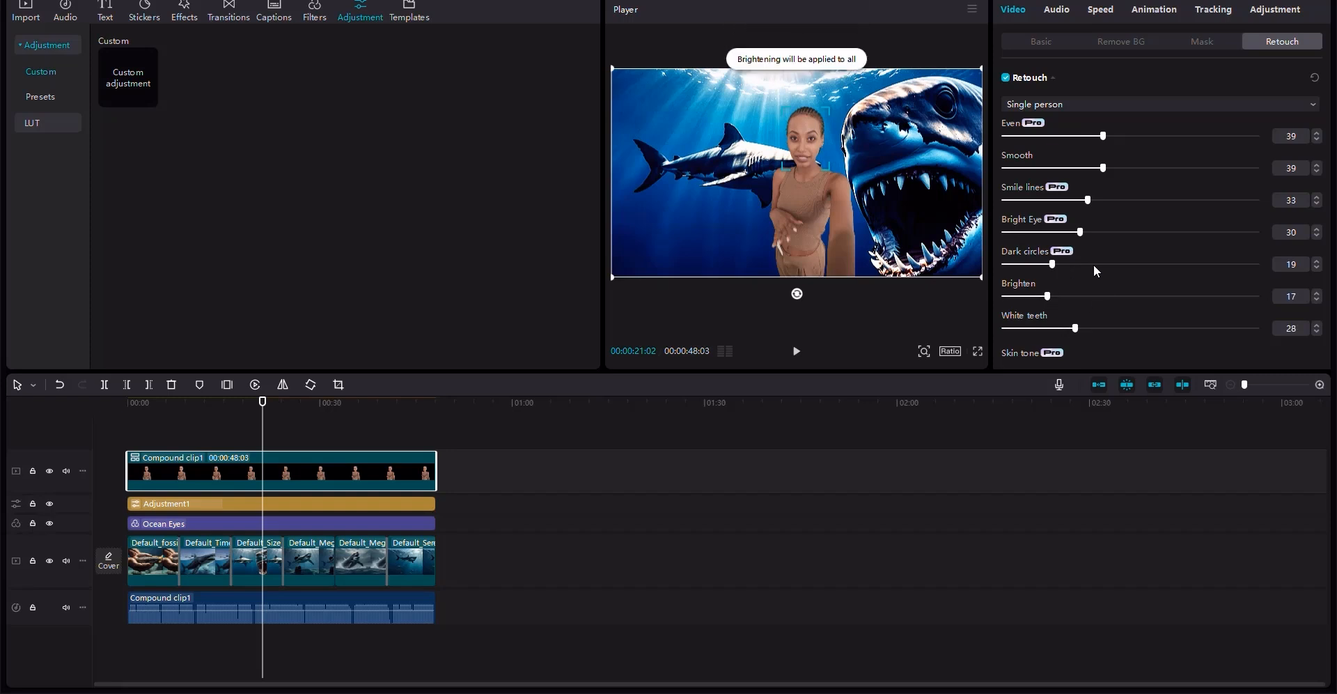
- Enable Makeup on the narrator and apply the Barbie look after trying other looks
{"action": "scroll", "coordinate": [1095, 244], "scroll_direction": "down", "scroll_amount": 10}
{"action": "scroll", "coordinate": [1096, 227], "scroll_direction": "up", "scroll_amount": 3}
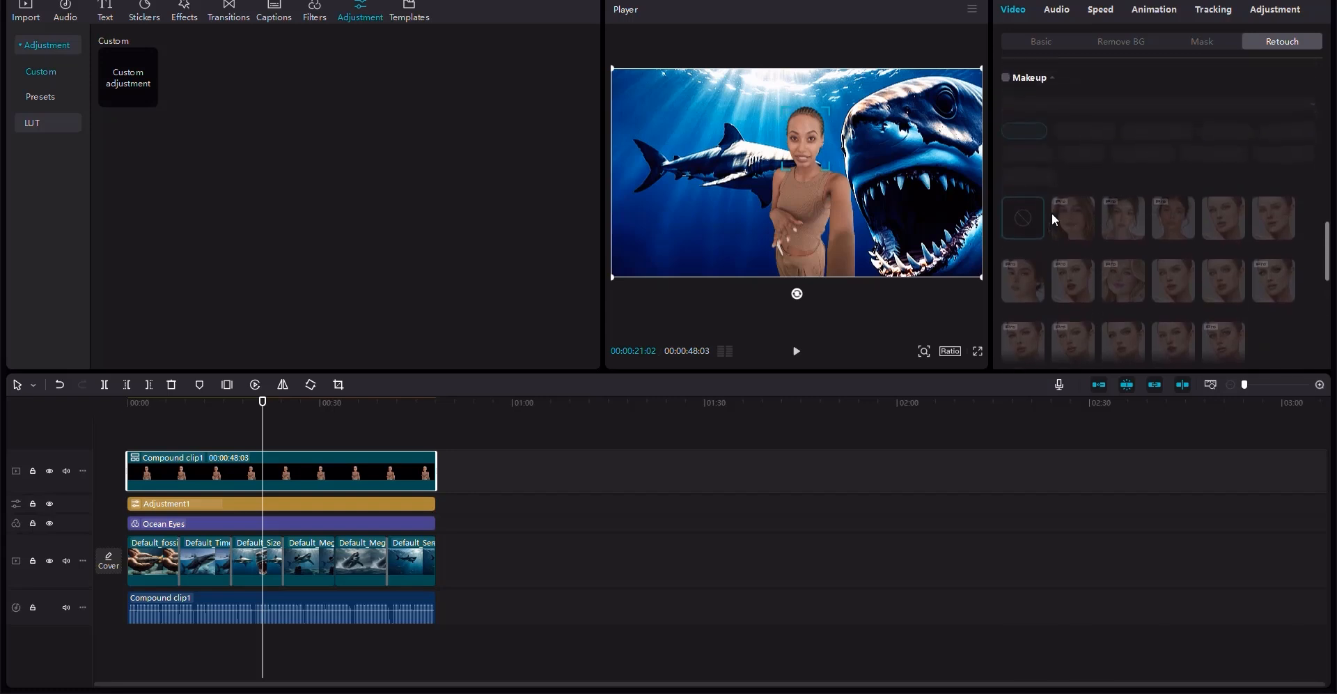
{"action": "left_click", "coordinate": [1005, 87]}
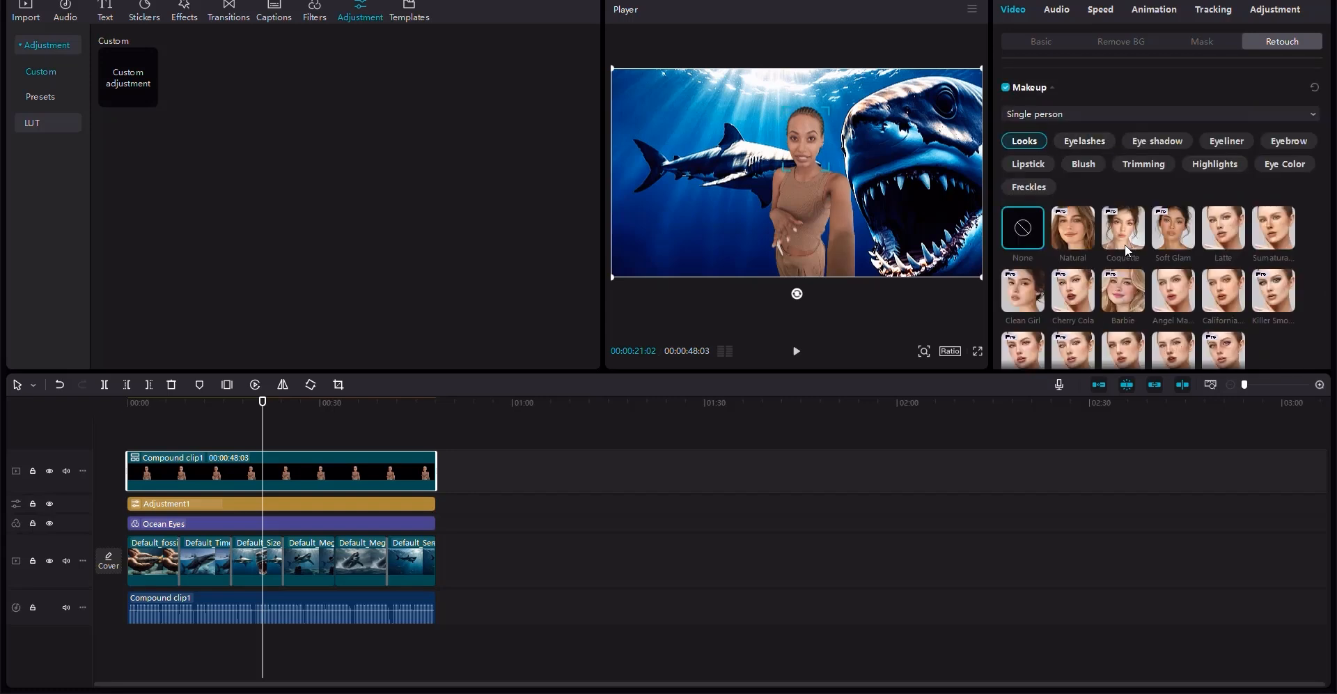
{"action": "left_click", "coordinate": [1267, 287]}
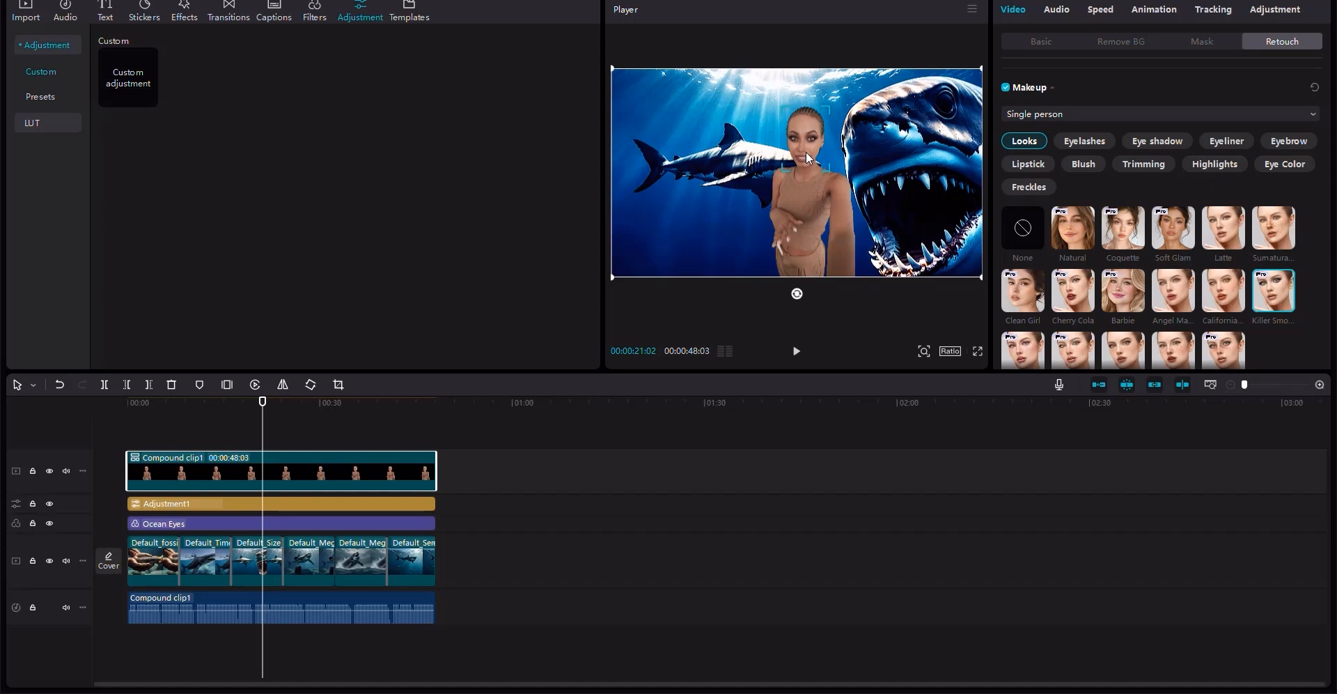
{"action": "left_click", "coordinate": [1176, 227]}
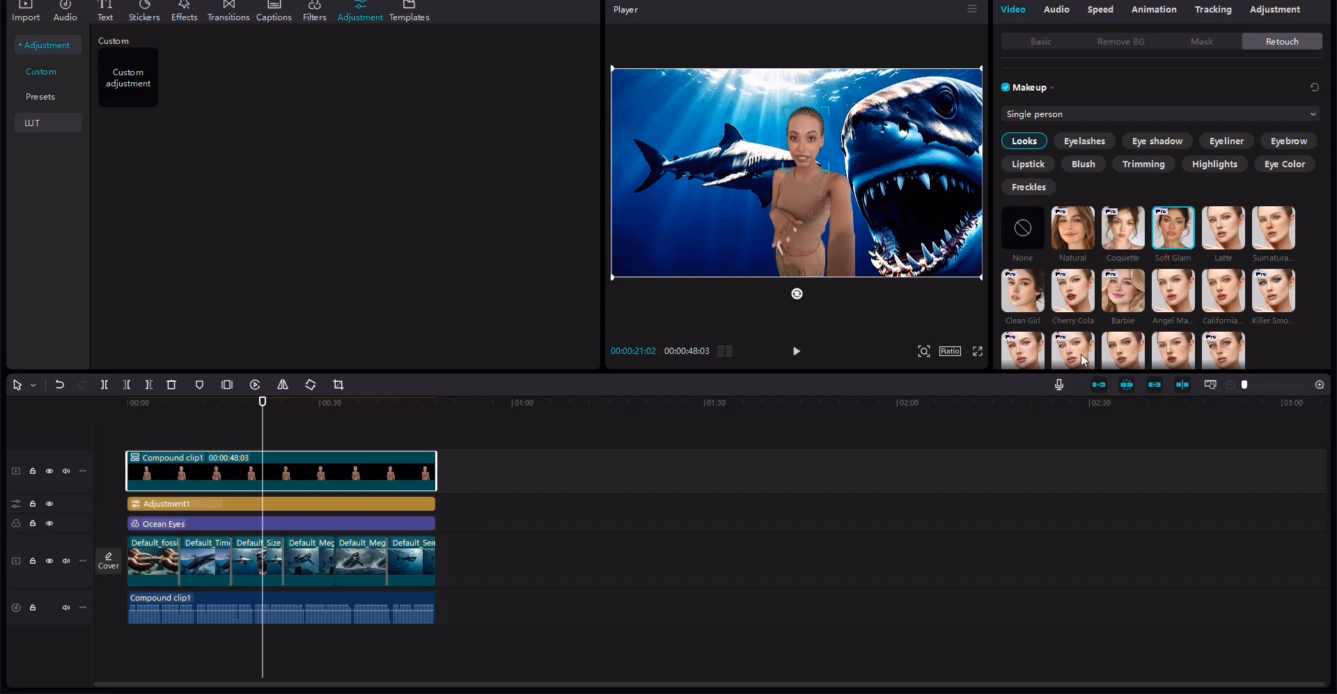
{"action": "scroll", "coordinate": [1082, 353], "scroll_direction": "down", "scroll_amount": 1}
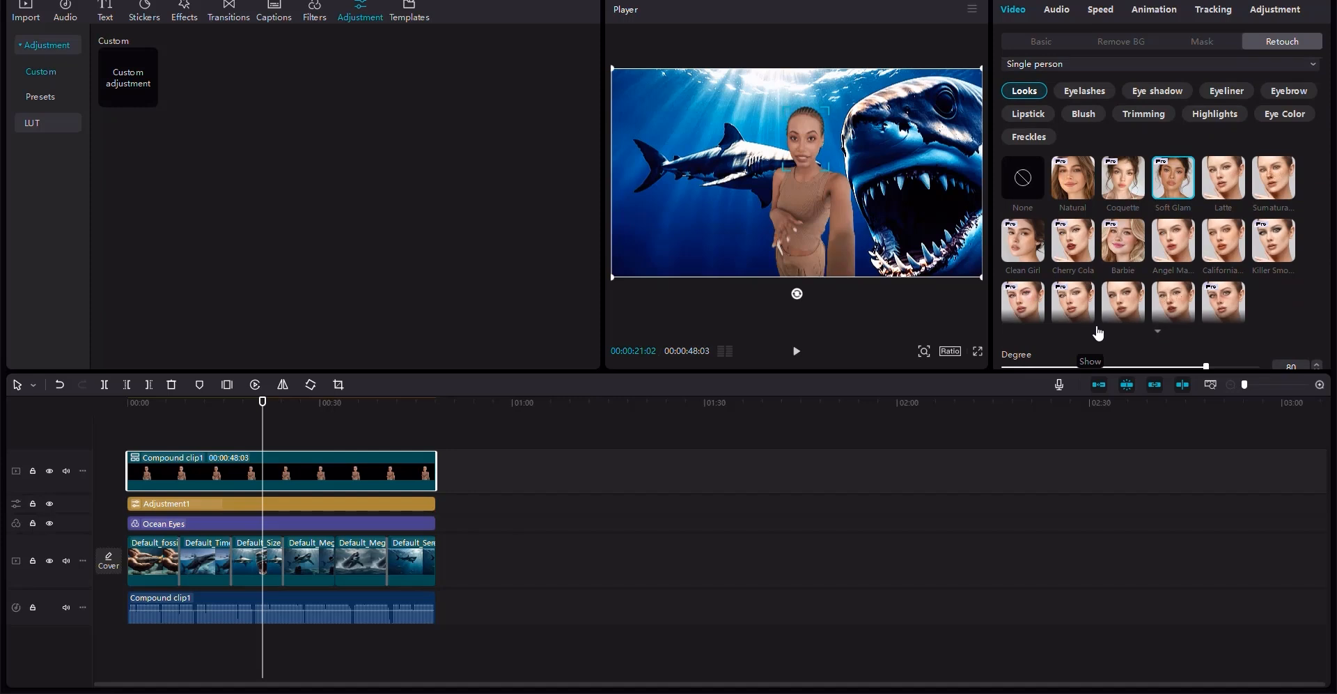
{"action": "left_click", "coordinate": [1121, 240]}
- Return the playhead to the start and set the narrator clip's Temp 5, Tint 4 and Saturation 6
{"action": "left_click", "coordinate": [146, 402]}
{"action": "left_click", "coordinate": [133, 402]}
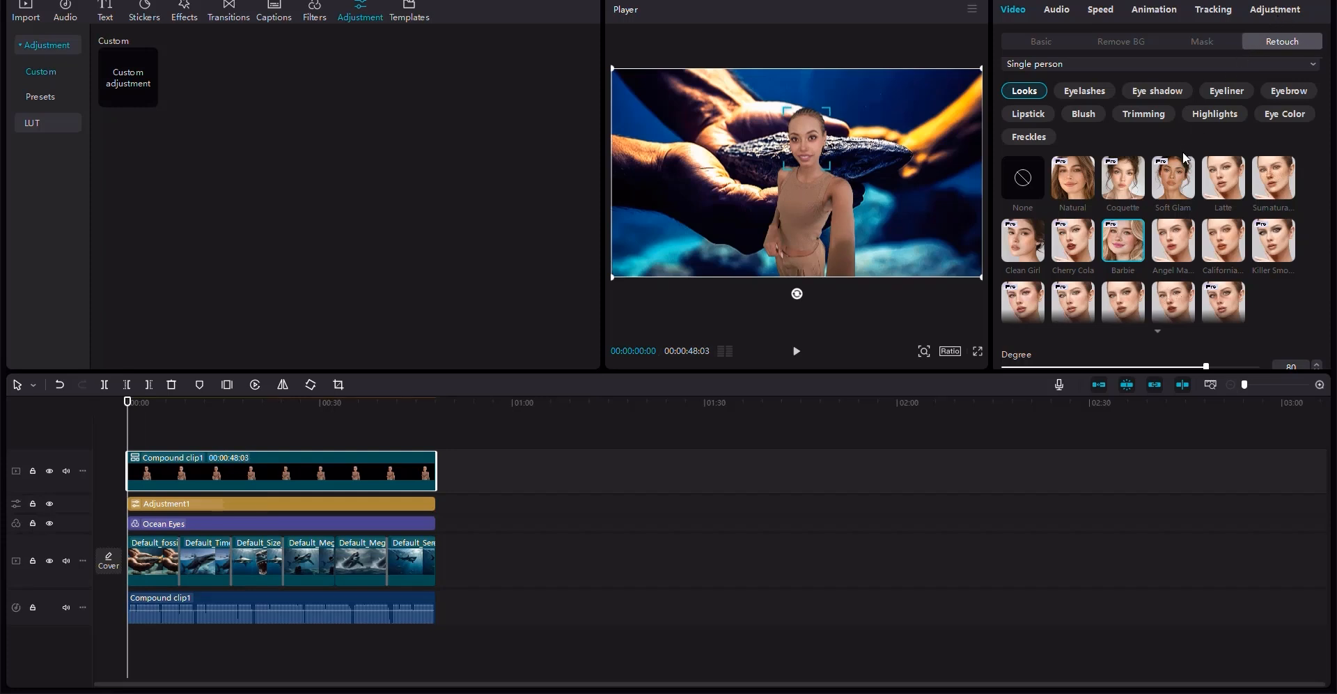
{"action": "scroll", "coordinate": [1081, 201], "scroll_direction": "down", "scroll_amount": 1}
{"action": "scroll", "coordinate": [1082, 202], "scroll_direction": "down", "scroll_amount": 1}
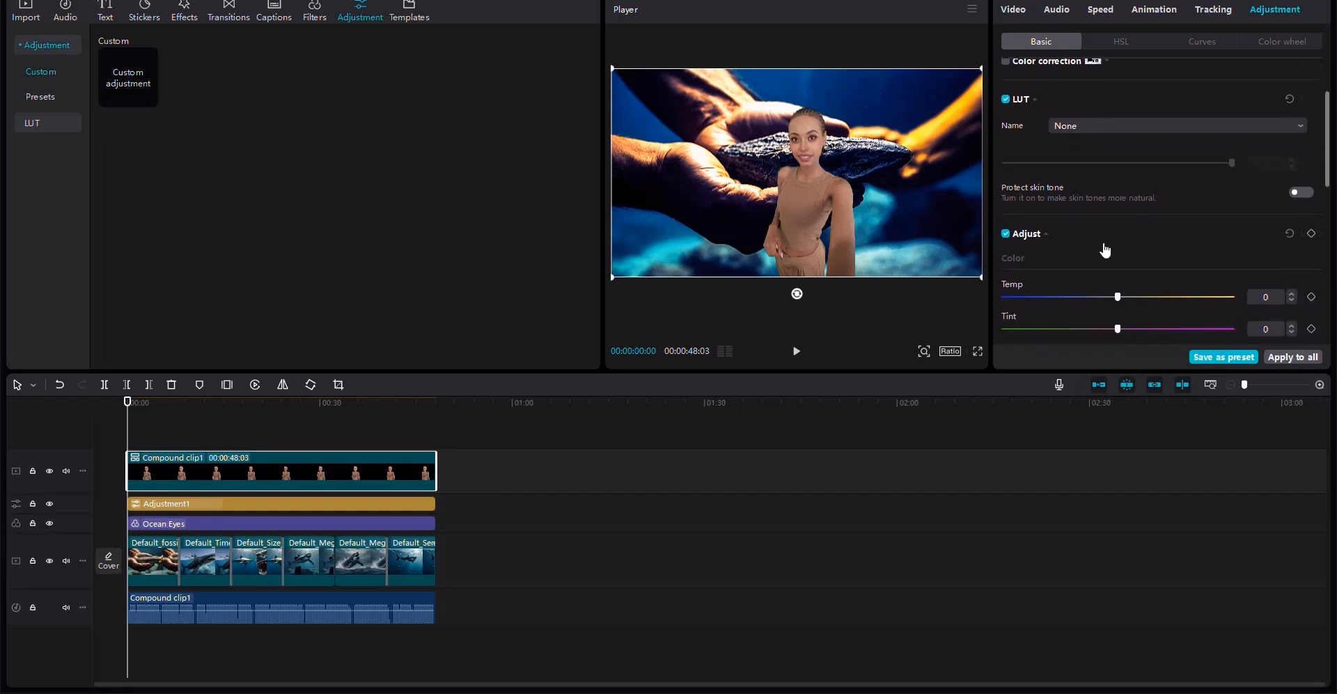
{"action": "left_click", "coordinate": [1127, 322]}
{"action": "scroll", "coordinate": [1127, 321], "scroll_direction": "down", "scroll_amount": 1}
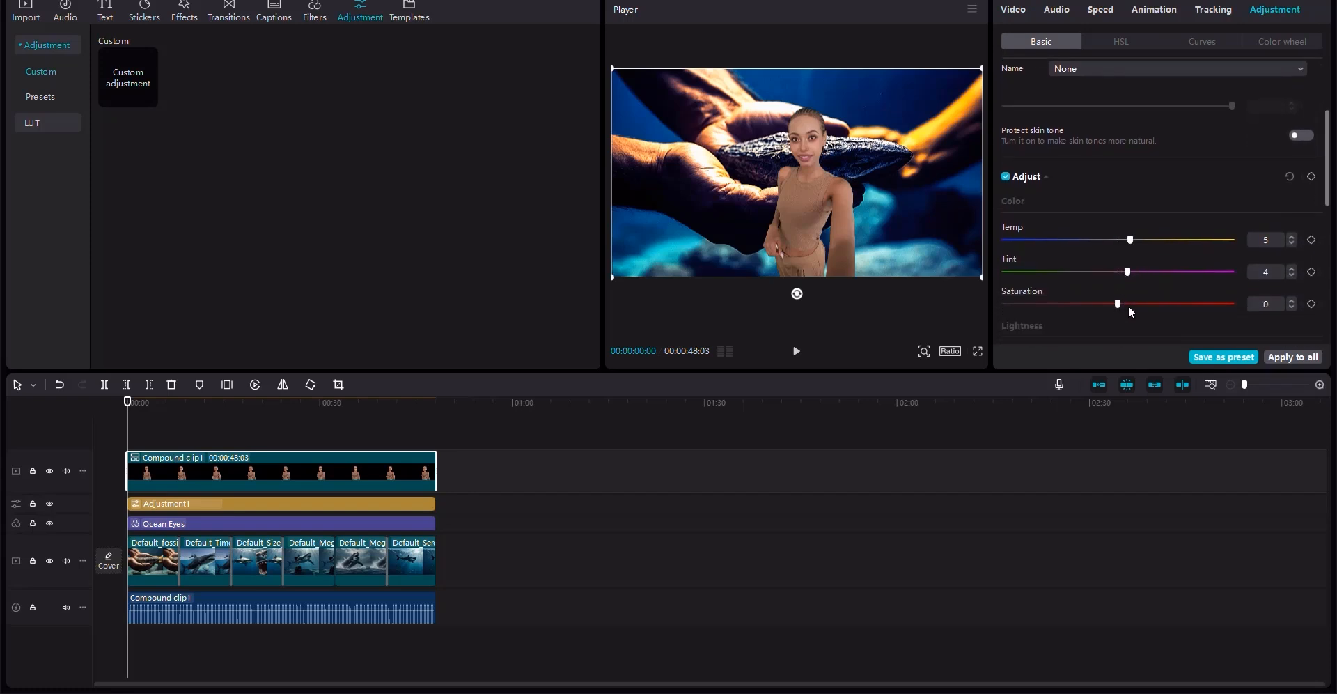
{"action": "left_click", "coordinate": [1129, 306]}
- Set the narrator clip's Exposure 12, Contrast 11 and Highlight 8
{"action": "scroll", "coordinate": [1130, 307], "scroll_direction": "down", "scroll_amount": 1}
{"action": "left_click", "coordinate": [1146, 309]}
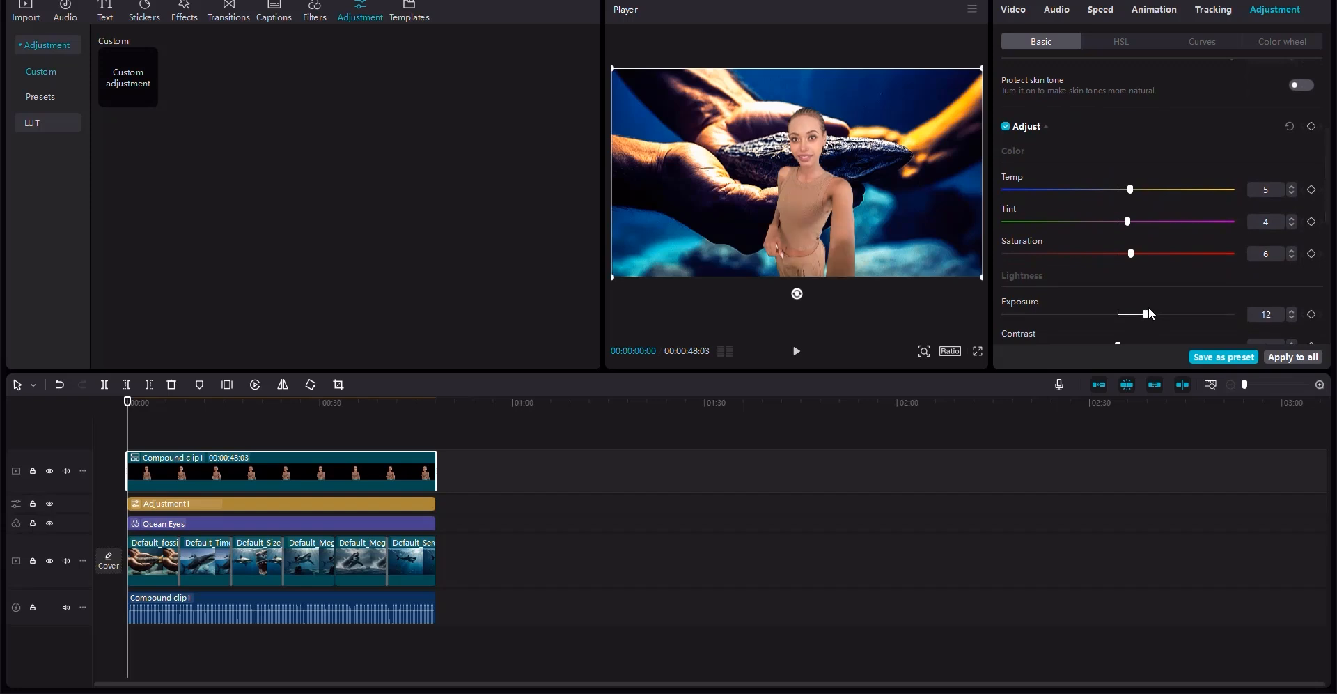
{"action": "scroll", "coordinate": [1148, 307], "scroll_direction": "down", "scroll_amount": 1}
{"action": "left_click", "coordinate": [1144, 296]}
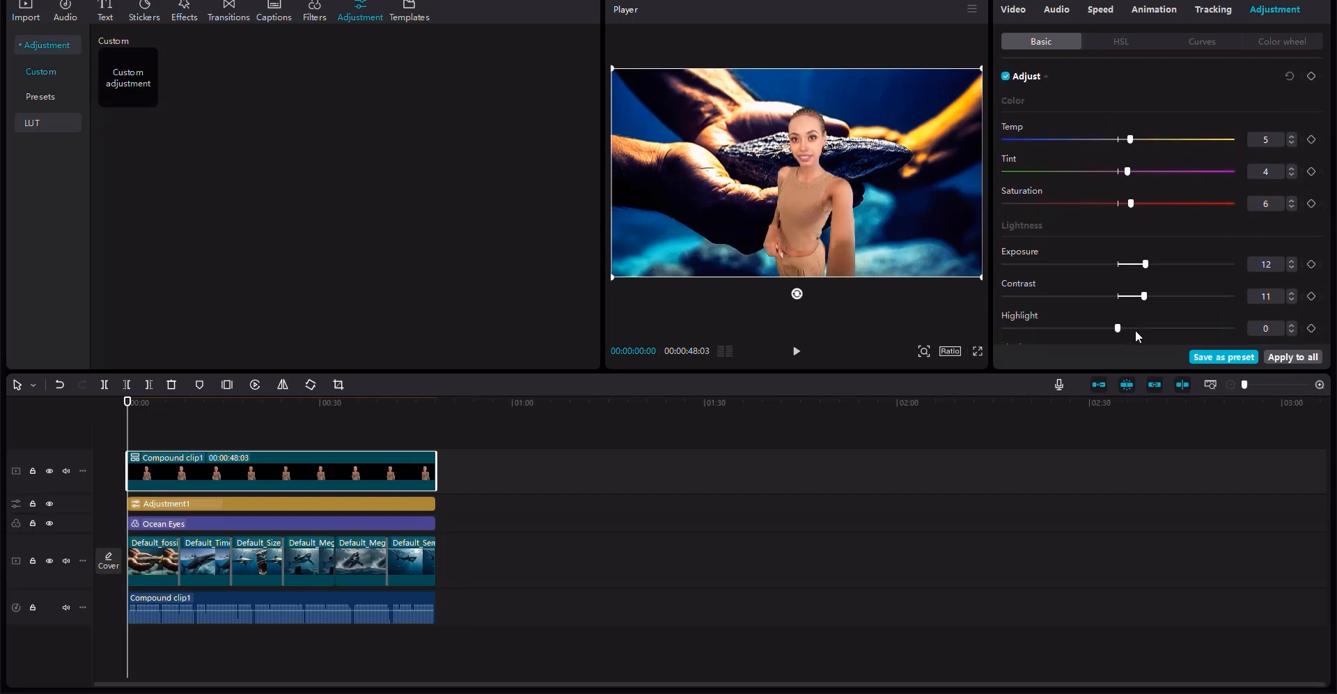
{"action": "left_click", "coordinate": [1134, 329]}
- Set the narrator clip's Shadow -7, Whites 7, Blacks -5, Brilliance 8, Sharpen 20 and Clarity 21
{"action": "scroll", "coordinate": [1128, 313], "scroll_direction": "down", "scroll_amount": 5}
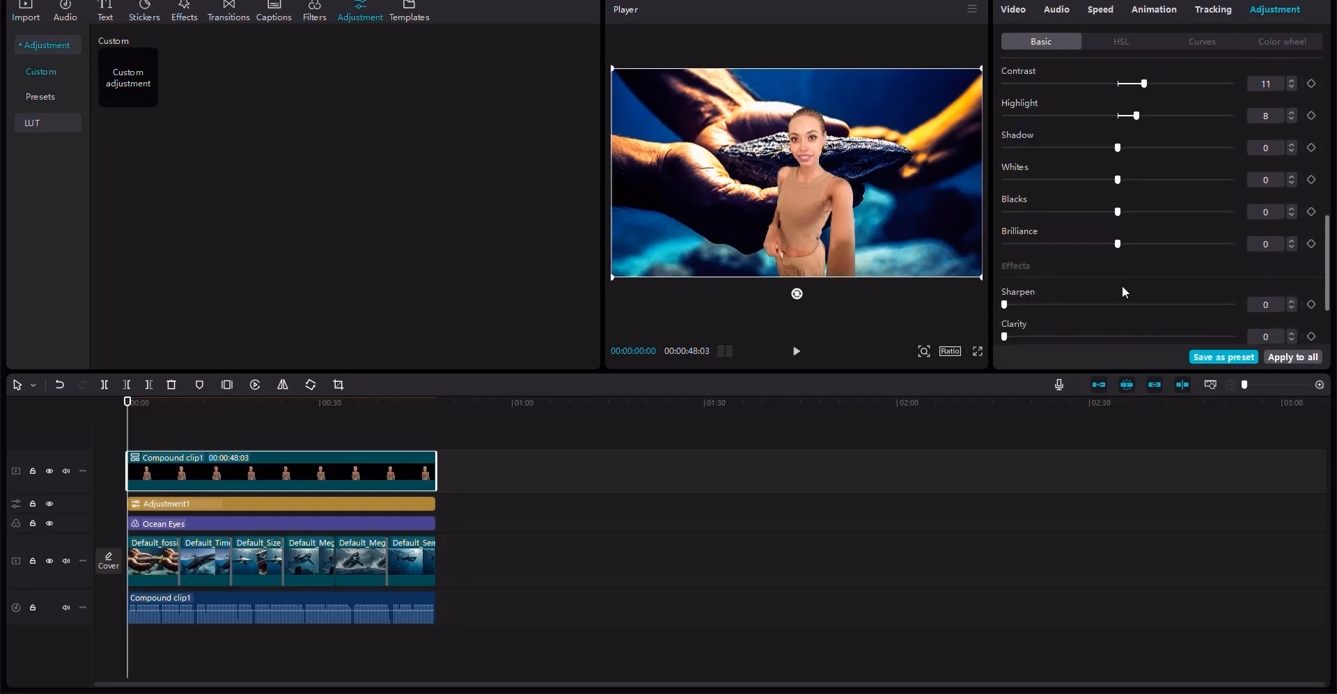
{"action": "scroll", "coordinate": [1126, 240], "scroll_direction": "up", "scroll_amount": 1}
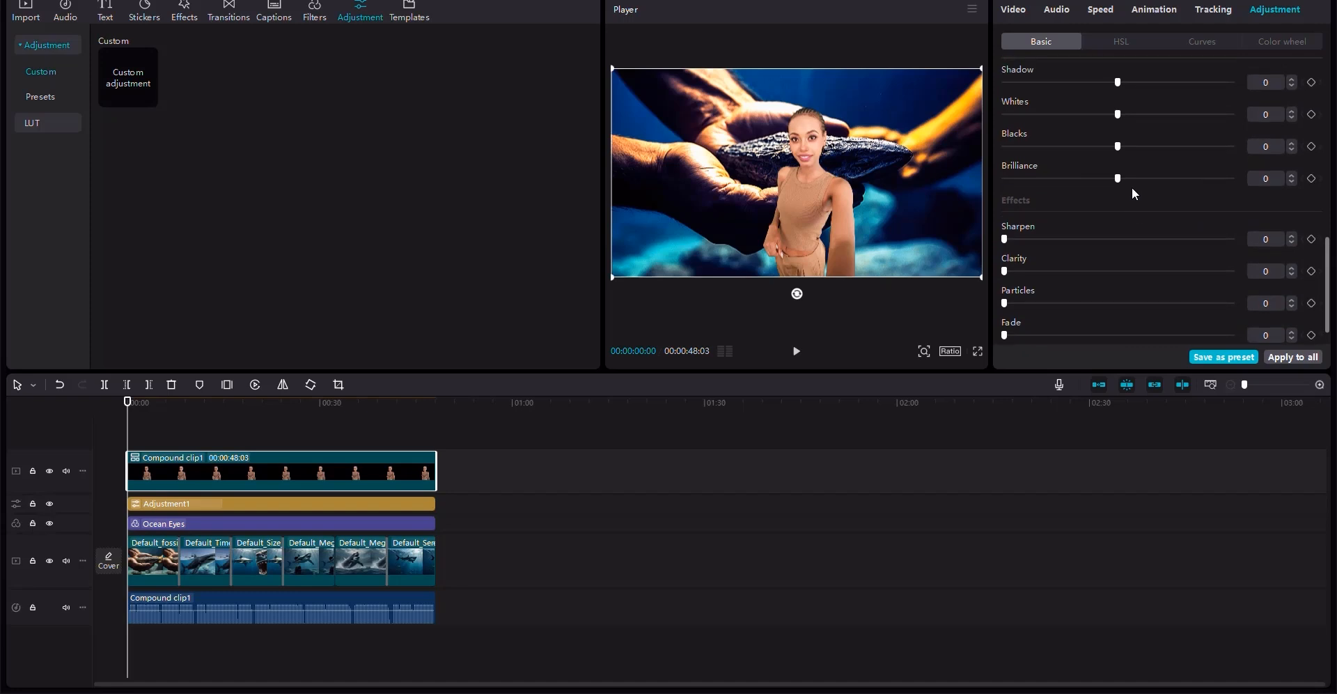
{"action": "left_click", "coordinate": [1132, 114]}
{"action": "left_click", "coordinate": [1107, 146]}
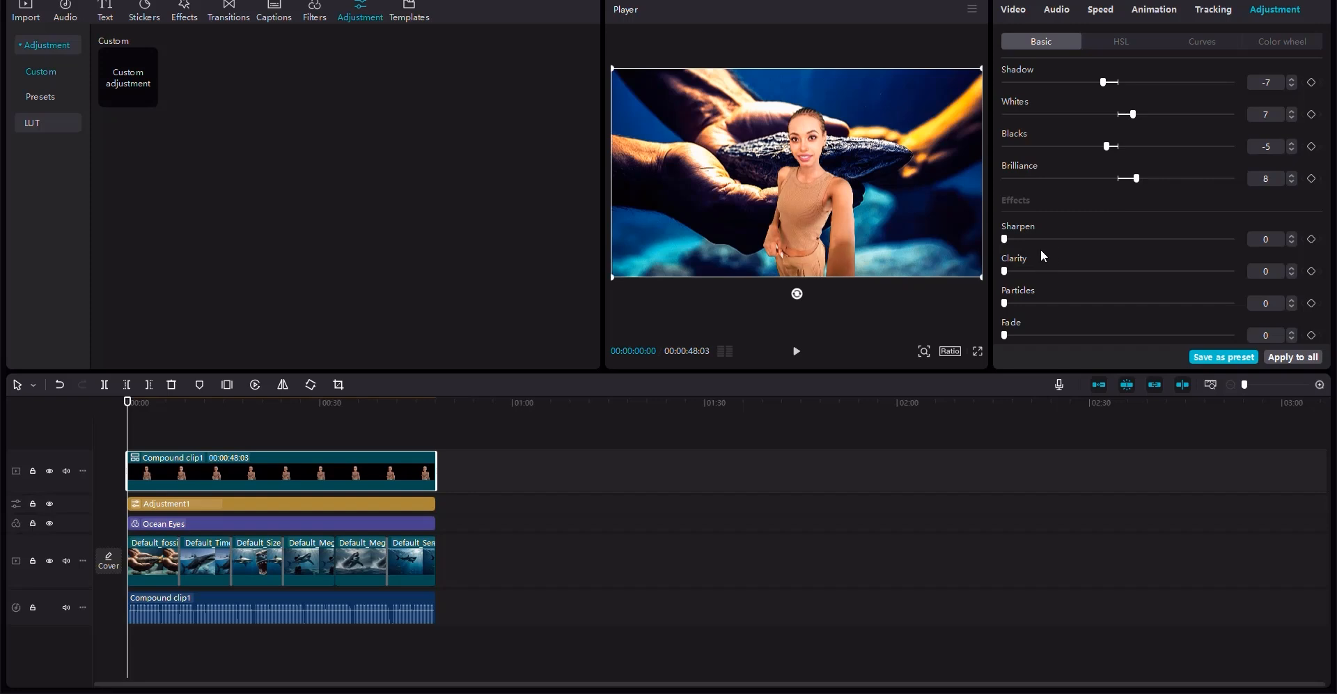
{"action": "left_click", "coordinate": [1051, 272]}
{"action": "scroll", "coordinate": [1123, 262], "scroll_direction": "down", "scroll_amount": 1}
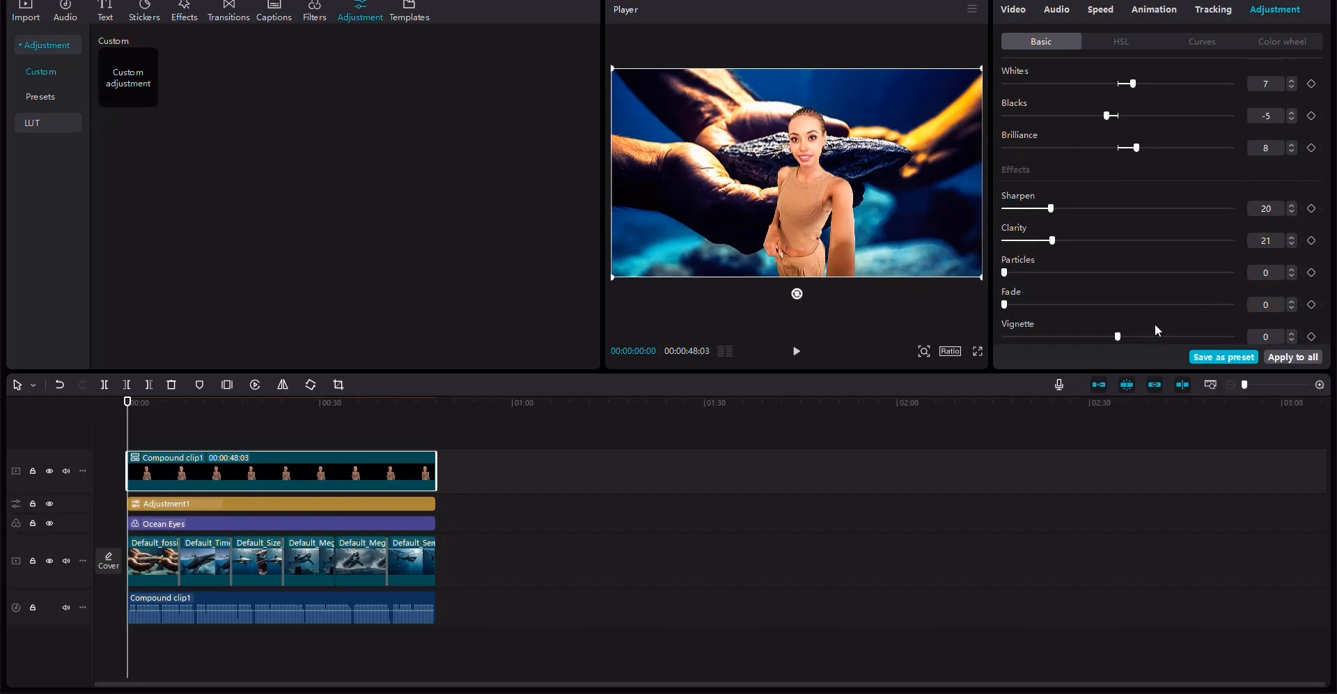
- Preview the video full screen and return to the editor
{"action": "left_click", "coordinate": [980, 352]}
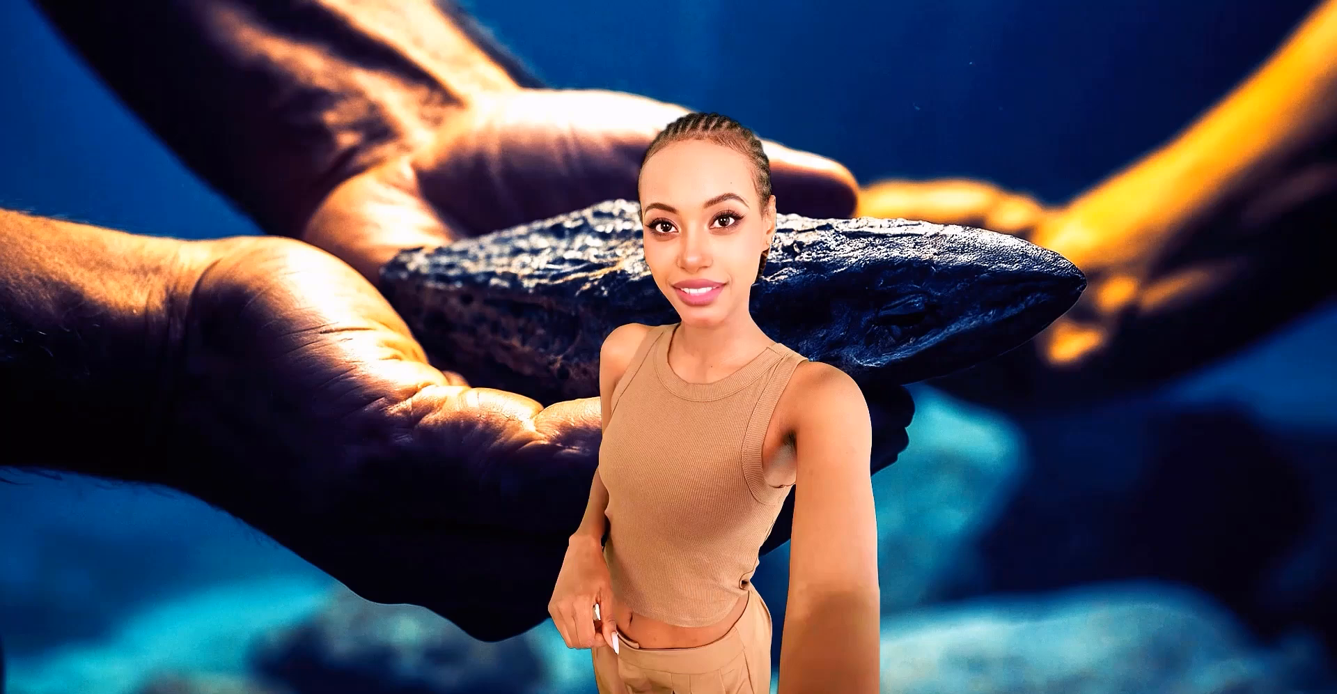
{"action": "left_click", "coordinate": [854, 660]}
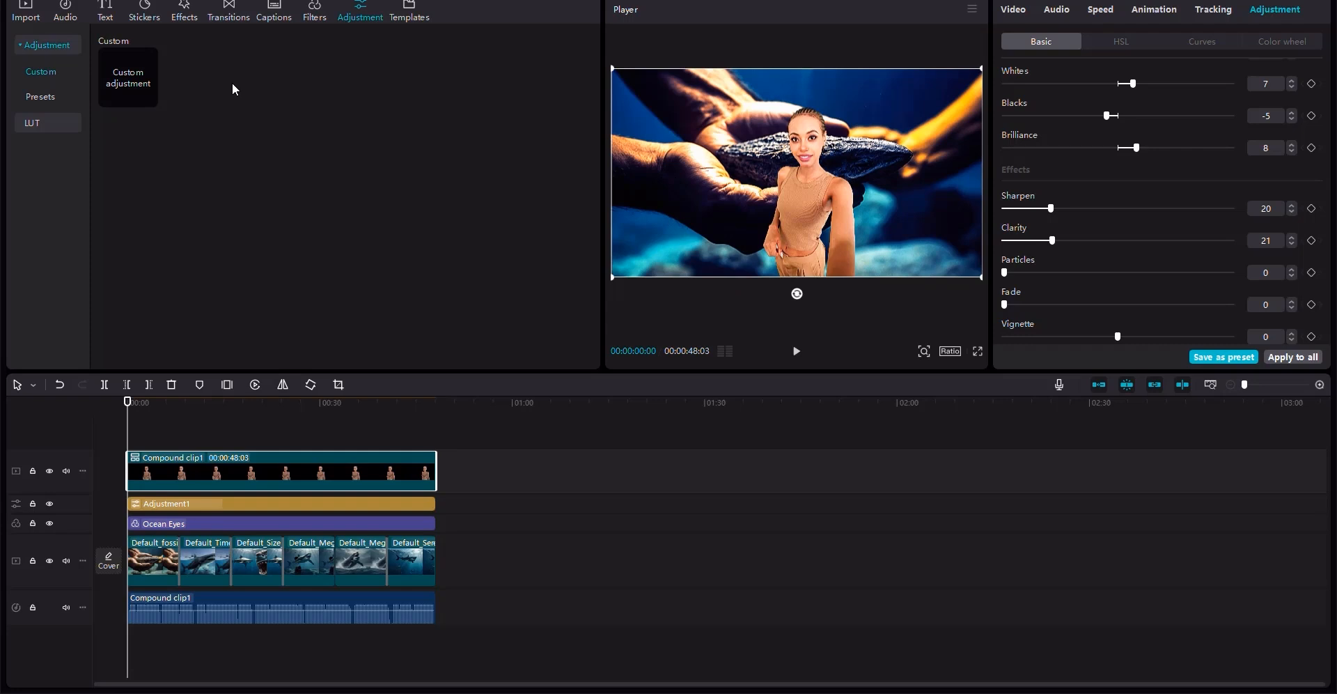
- Search the video effects library for bubble and water effects
{"action": "left_click", "coordinate": [187, 18]}
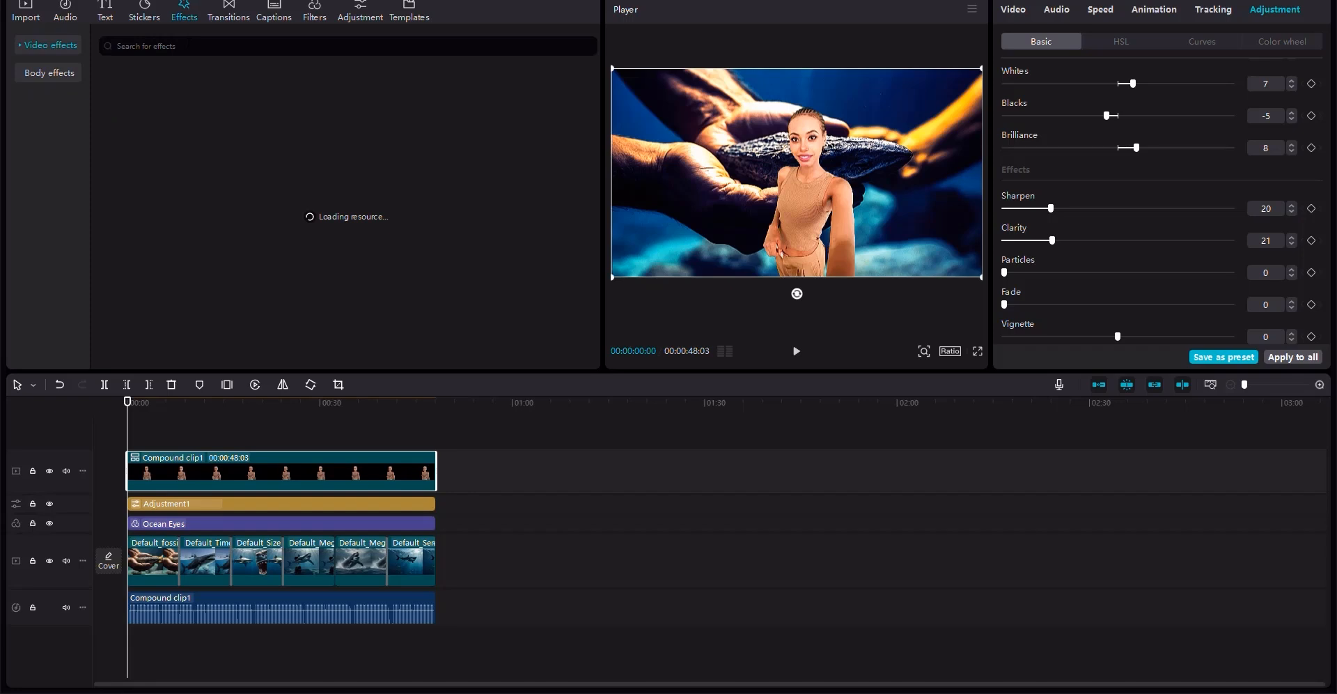
{"action": "left_click", "coordinate": [186, 46]}
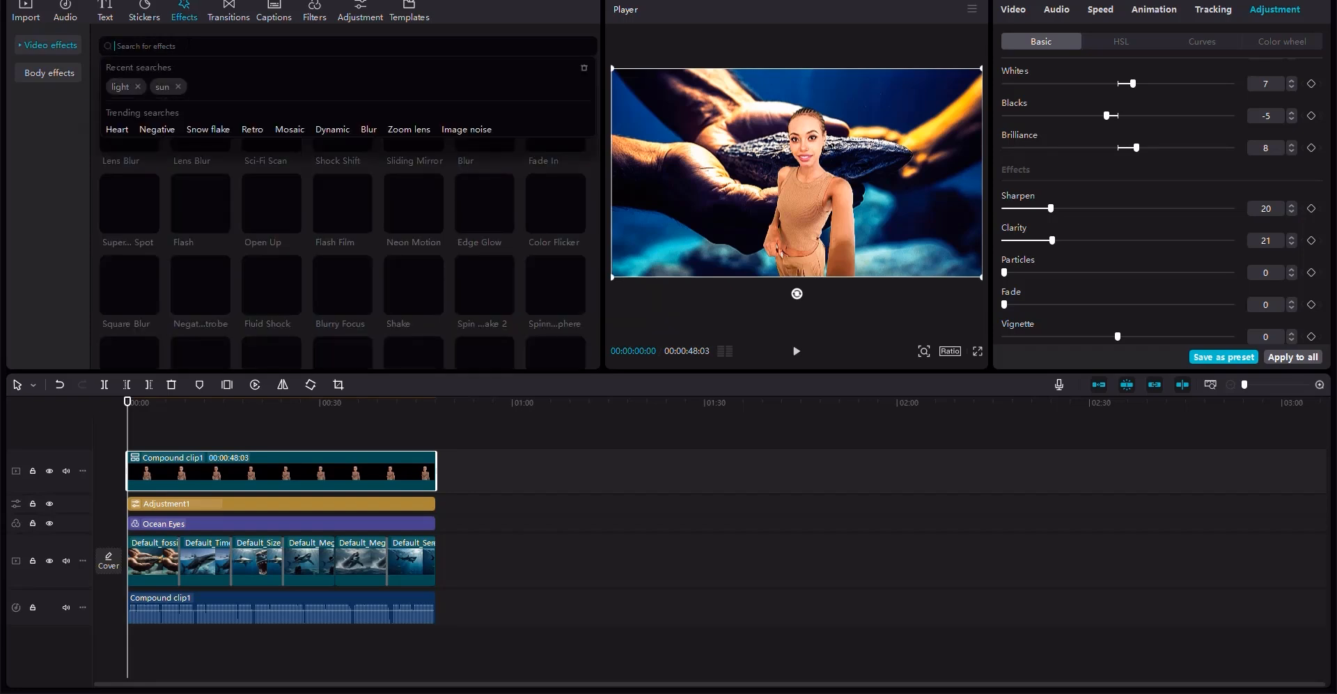
{"action": "type", "text": "w"}
{"action": "key", "text": "BackSpace"}
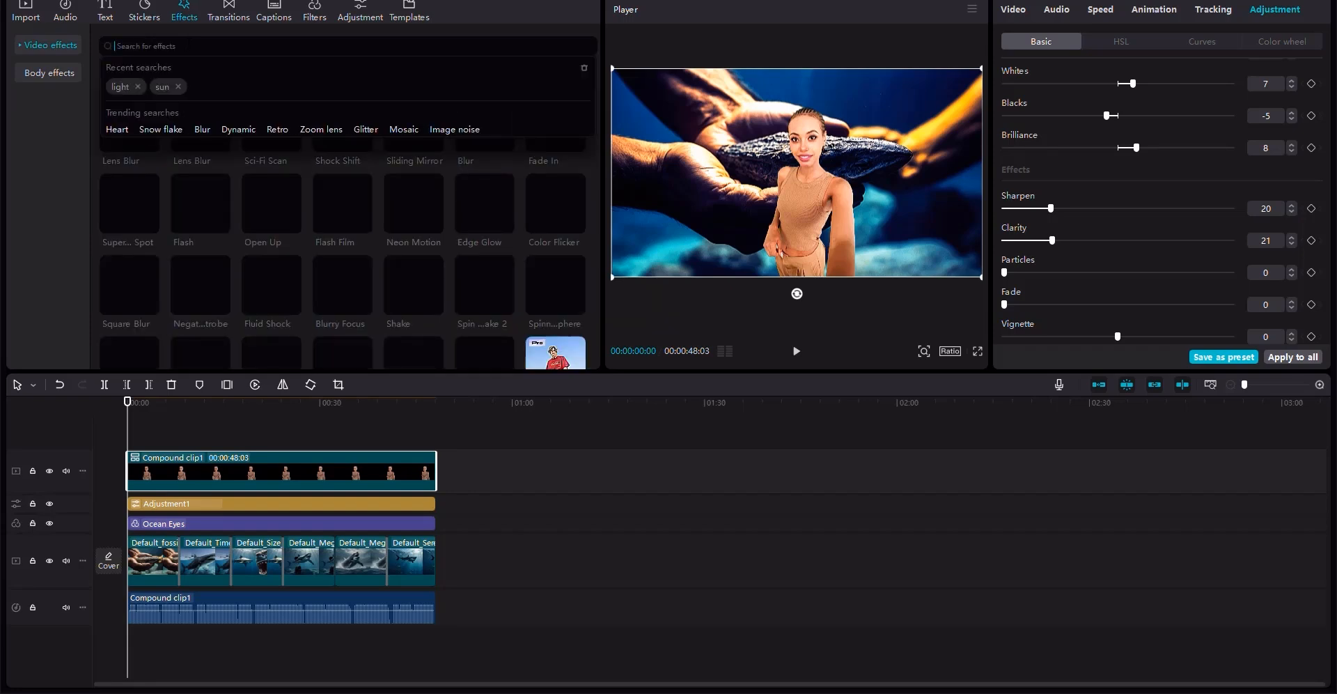
{"action": "type", "text": "BUBBLE"}
{"action": "key", "text": "Return"}
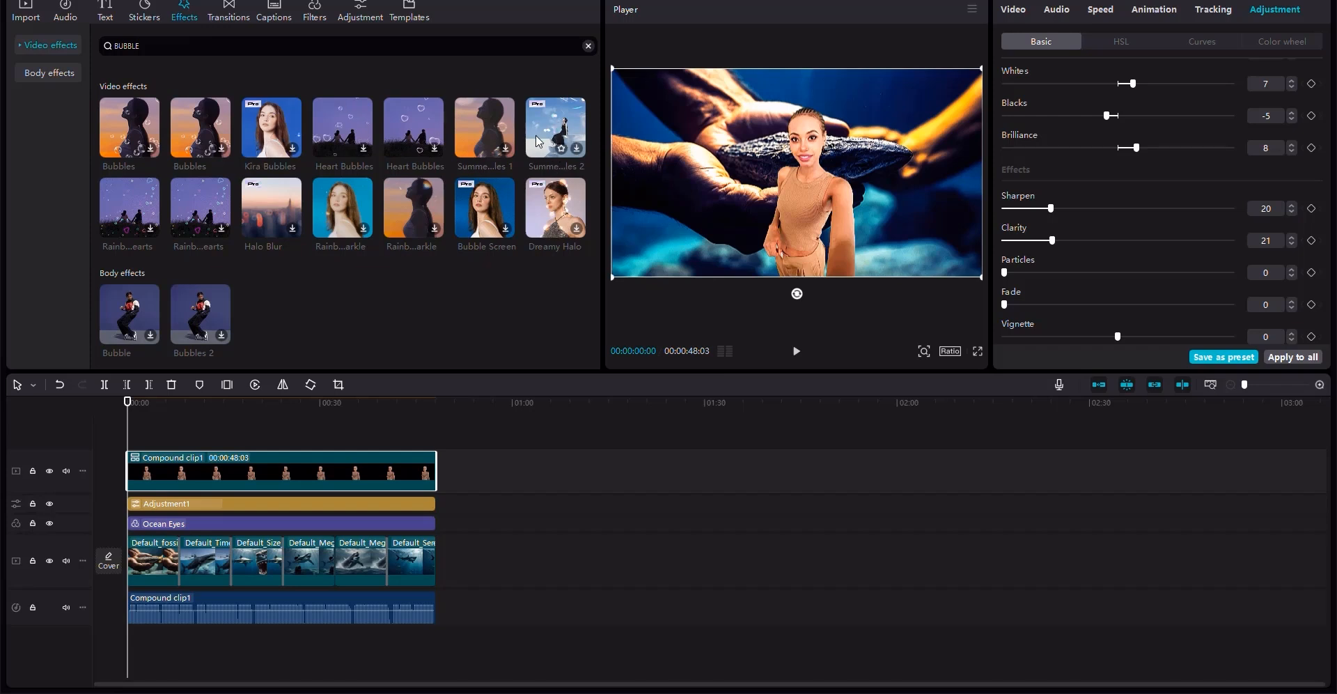
{"action": "double_click", "coordinate": [127, 46]}
{"action": "type", "text": "water"}
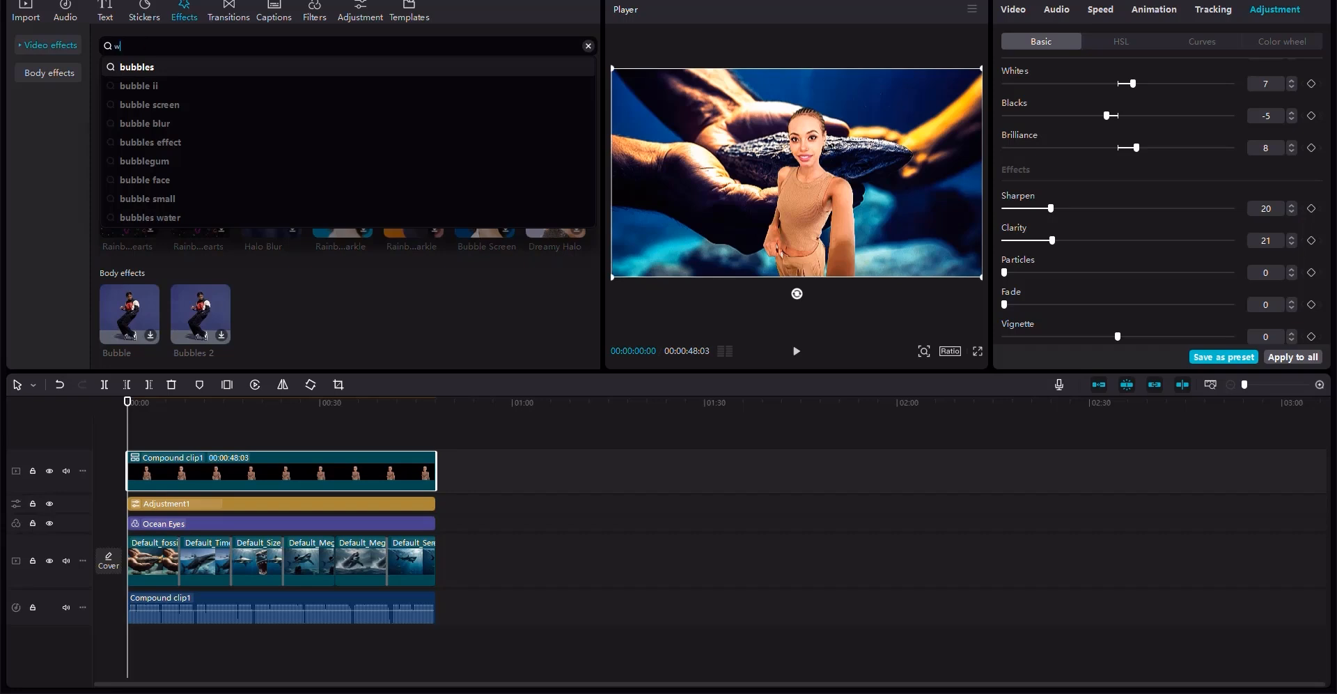
{"action": "key", "text": "Return"}
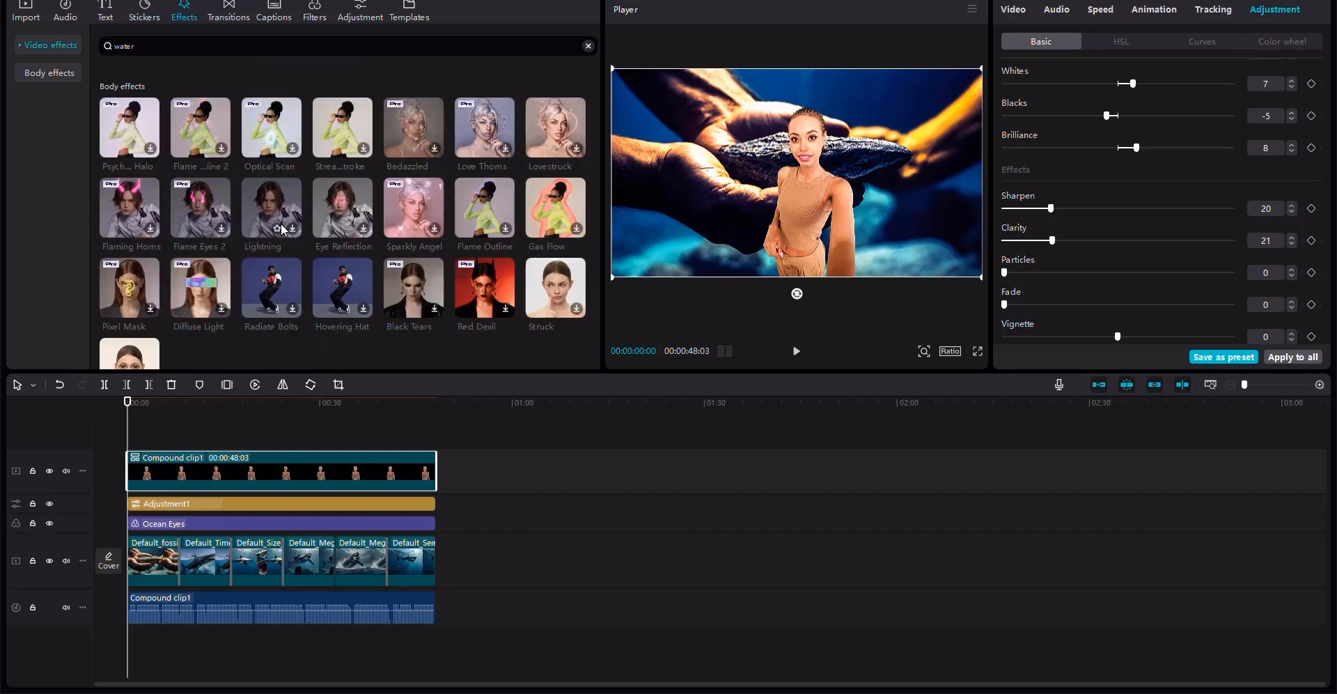
{"action": "double_click", "coordinate": [124, 46]}
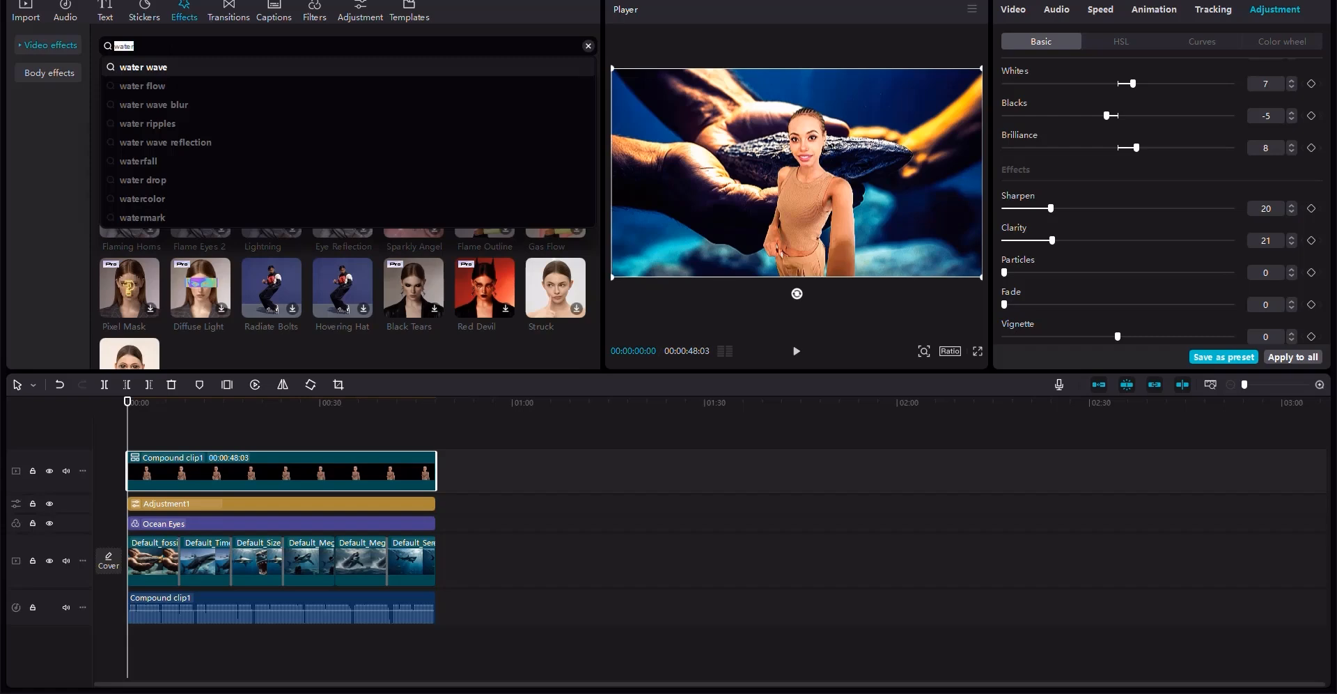
{"action": "key", "text": "BackSpace"}
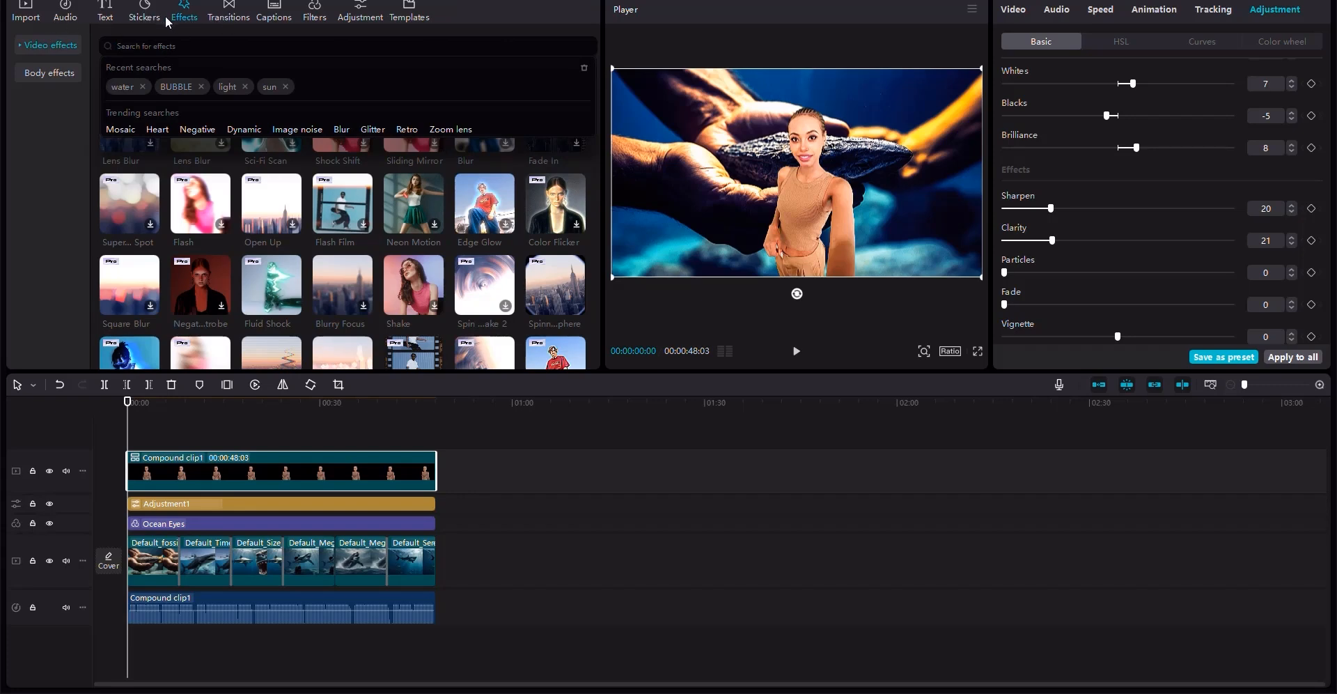
- Add the Open Up effect from the Opening & Closing category at the start of the timeline
{"action": "left_click", "coordinate": [139, 14]}
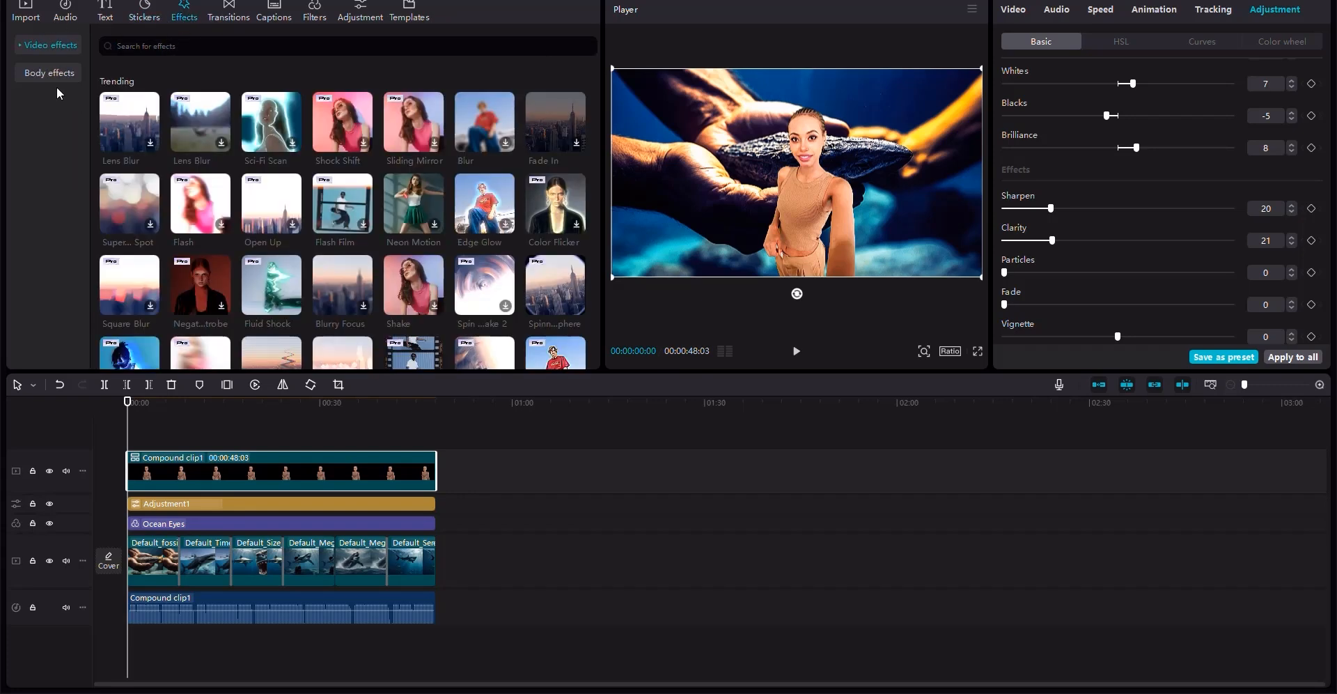
{"action": "left_click", "coordinate": [23, 48]}
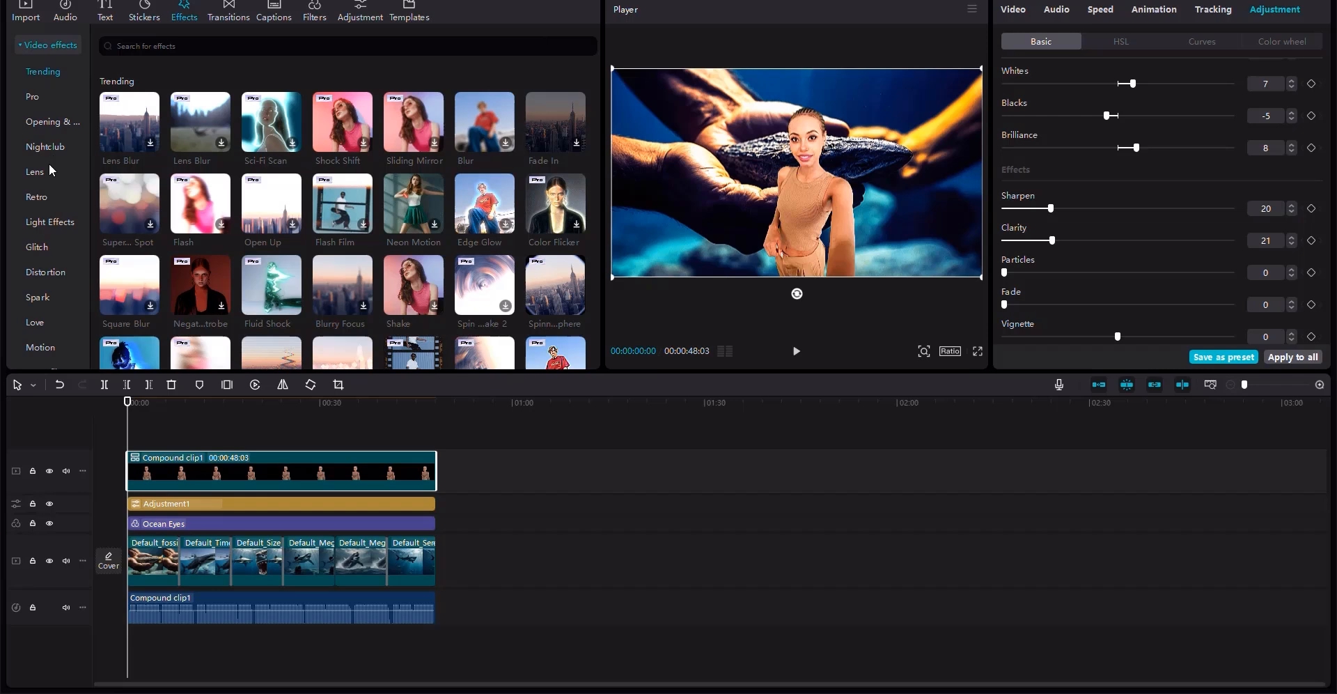
{"action": "left_click", "coordinate": [44, 122]}
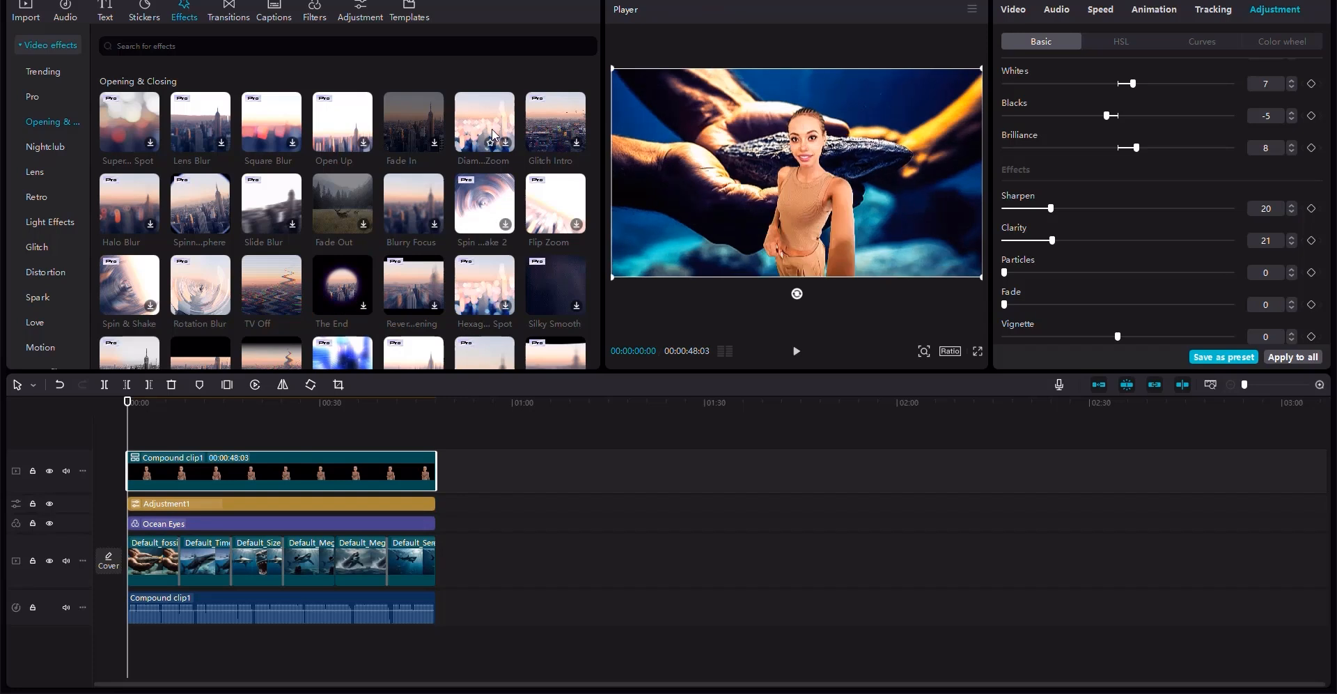
{"action": "left_click_drag", "start_coordinate": [342, 138], "coordinate": [132, 436]}
{"action": "left_click", "coordinate": [141, 457]}
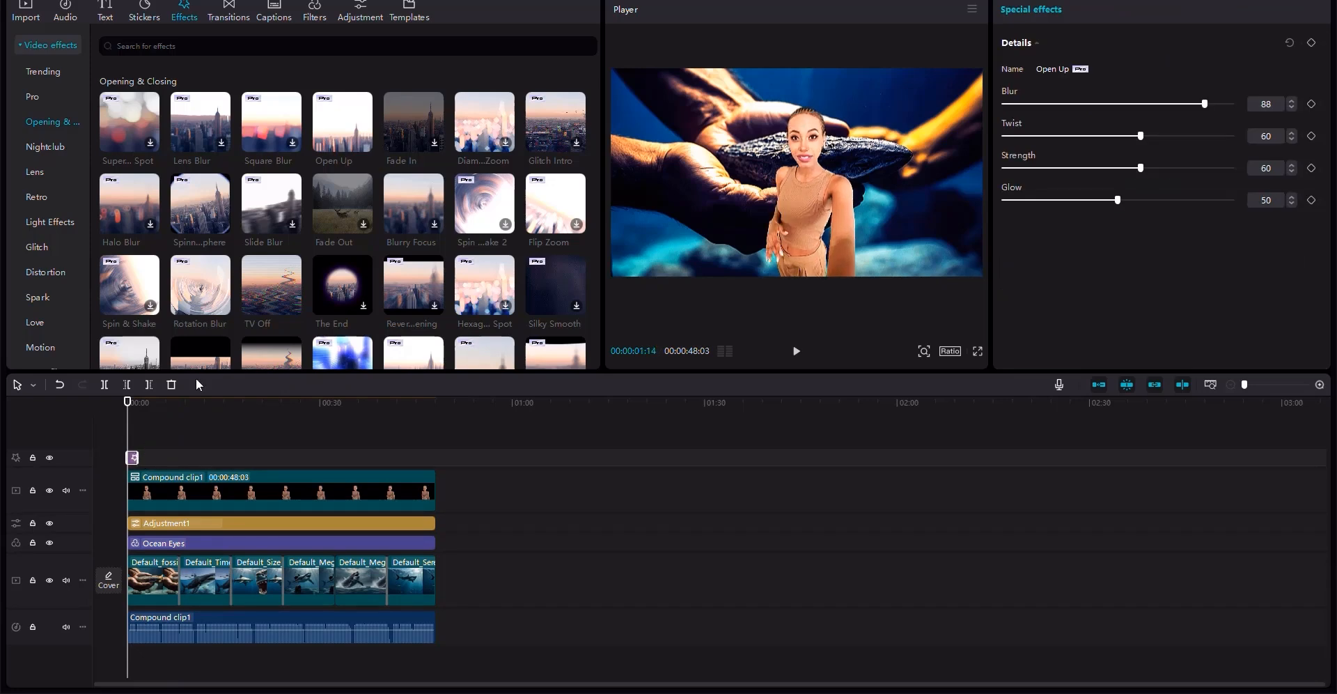
- Generate auto captions for the voiceover in English
{"action": "left_click", "coordinate": [277, 14]}
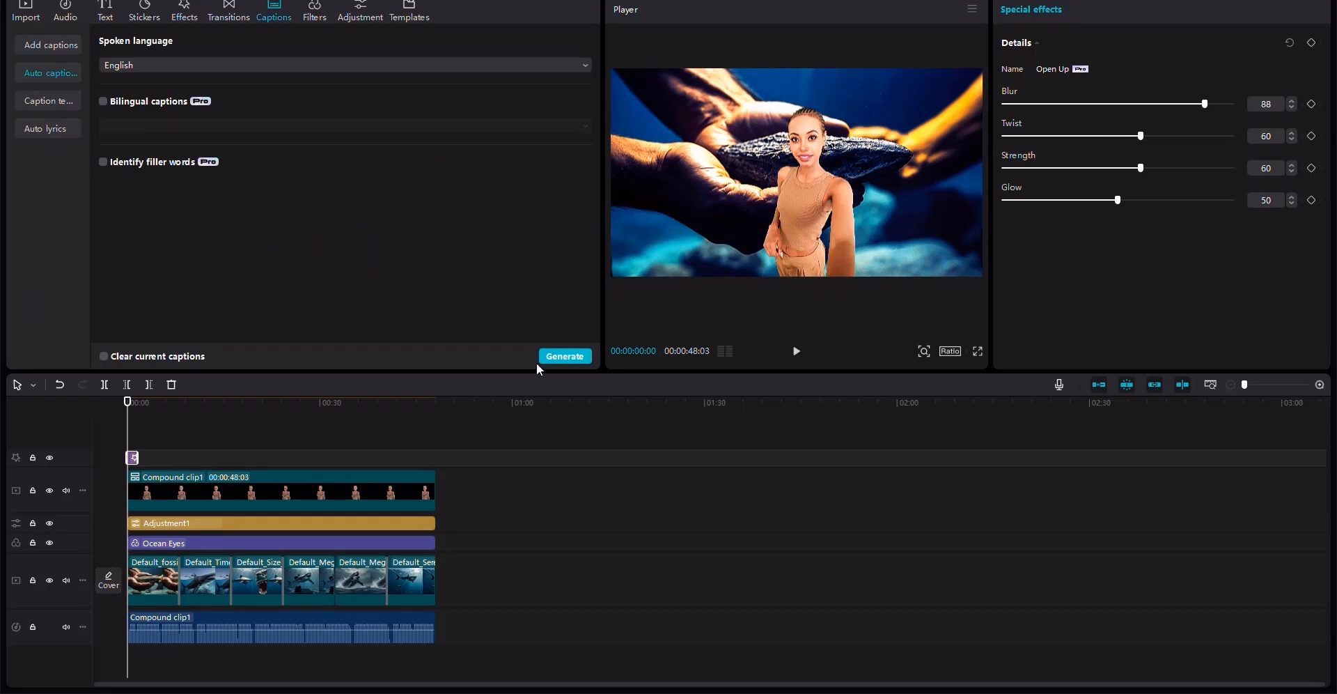
{"action": "left_click", "coordinate": [564, 357]}
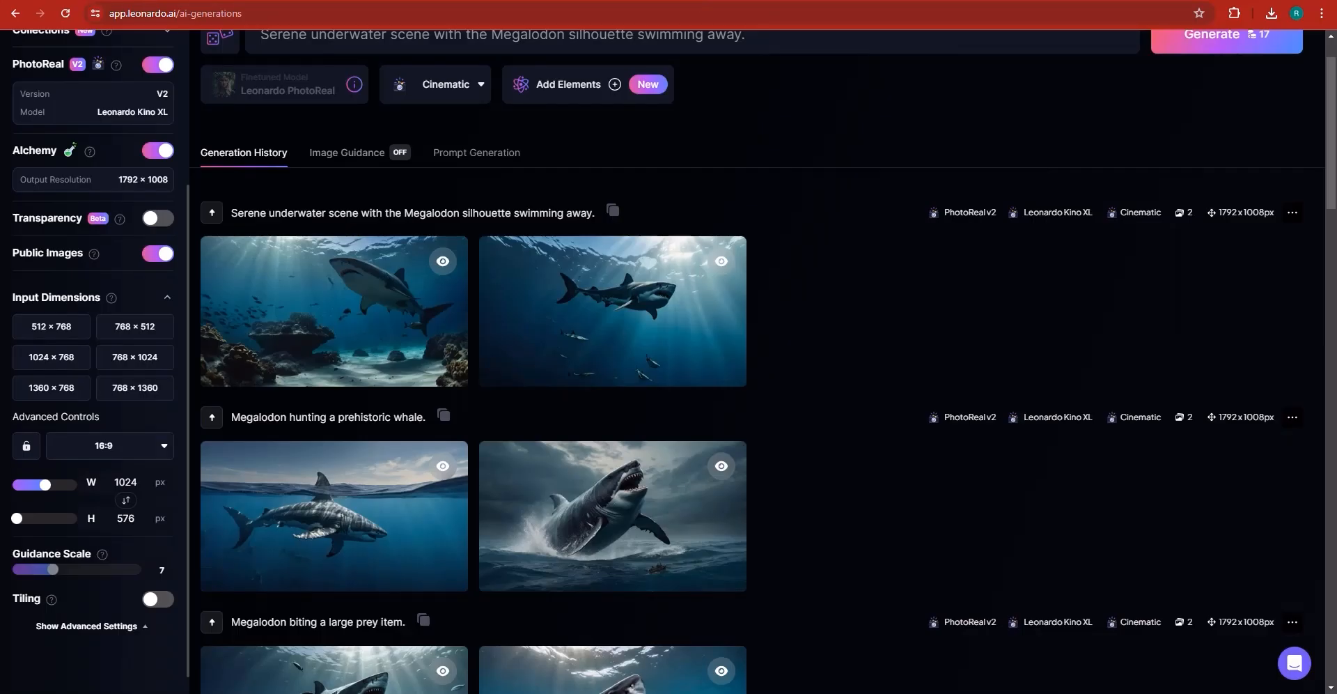
- Open a new browser tab and search Google for "history music pixabay"
{"action": "key", "text": "ctrl+t"}
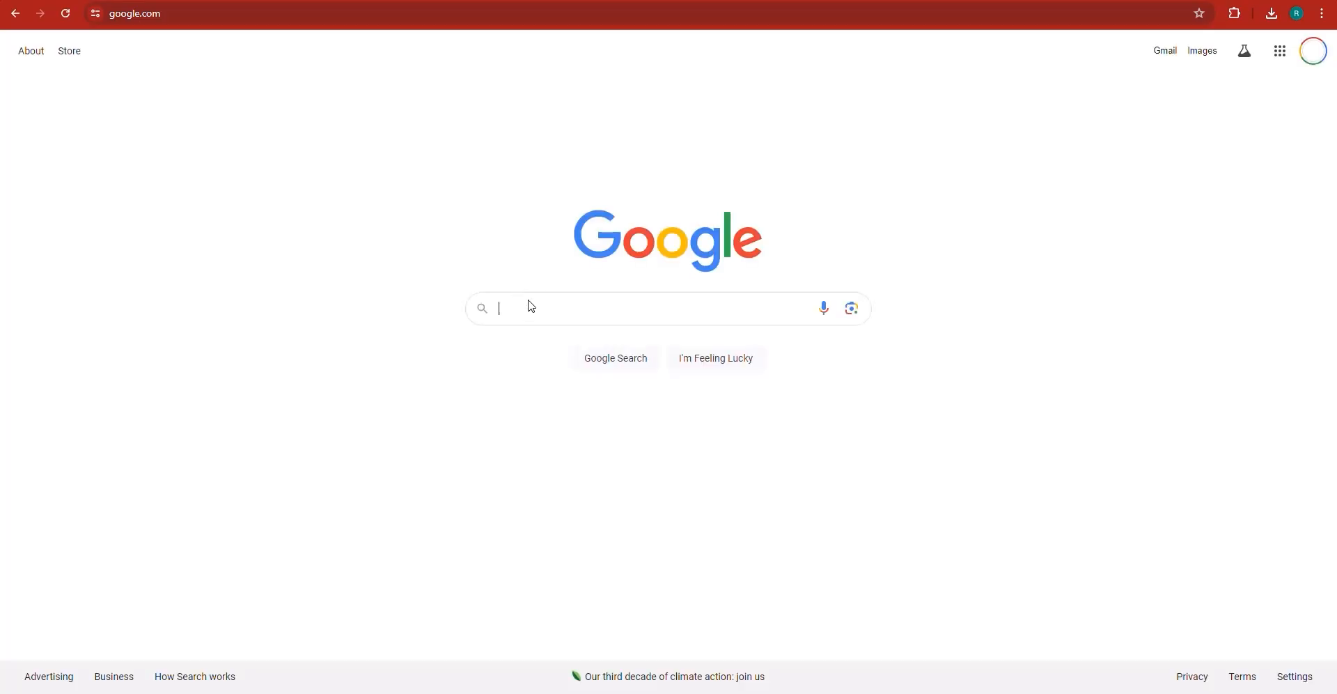
{"action": "type", "text": "wa"}
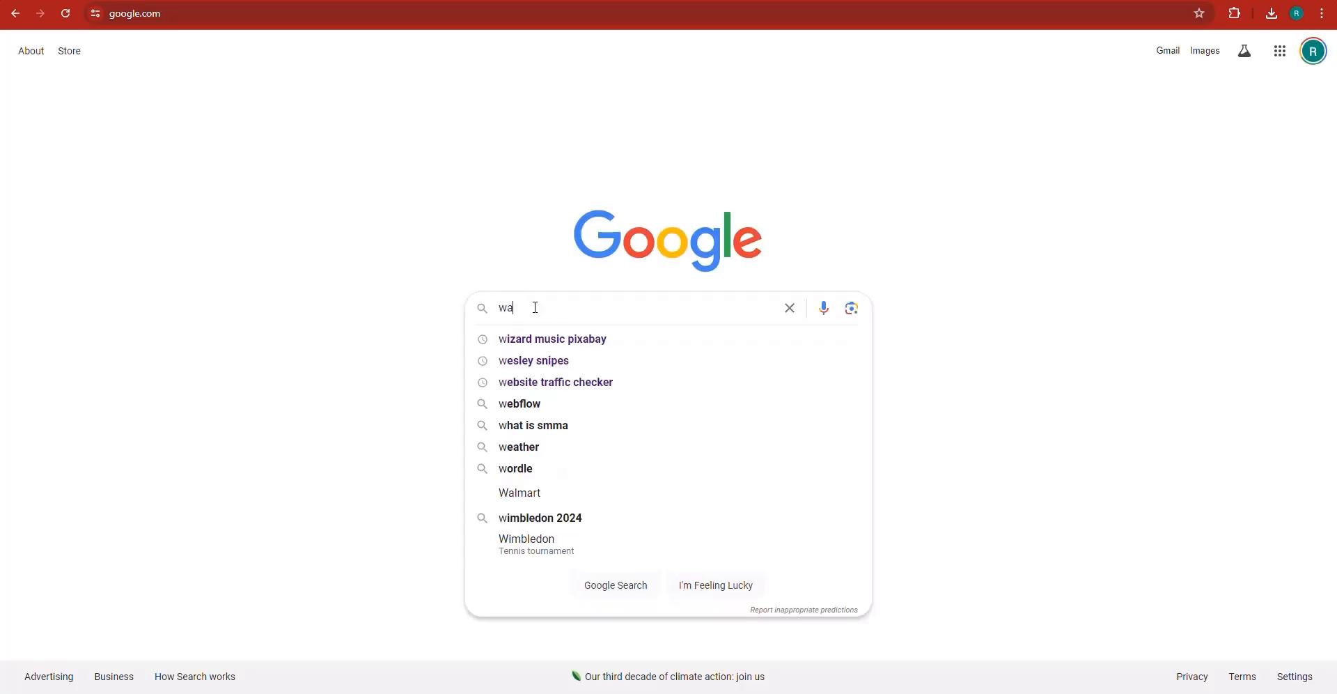
{"action": "key", "text": "BackSpace"}
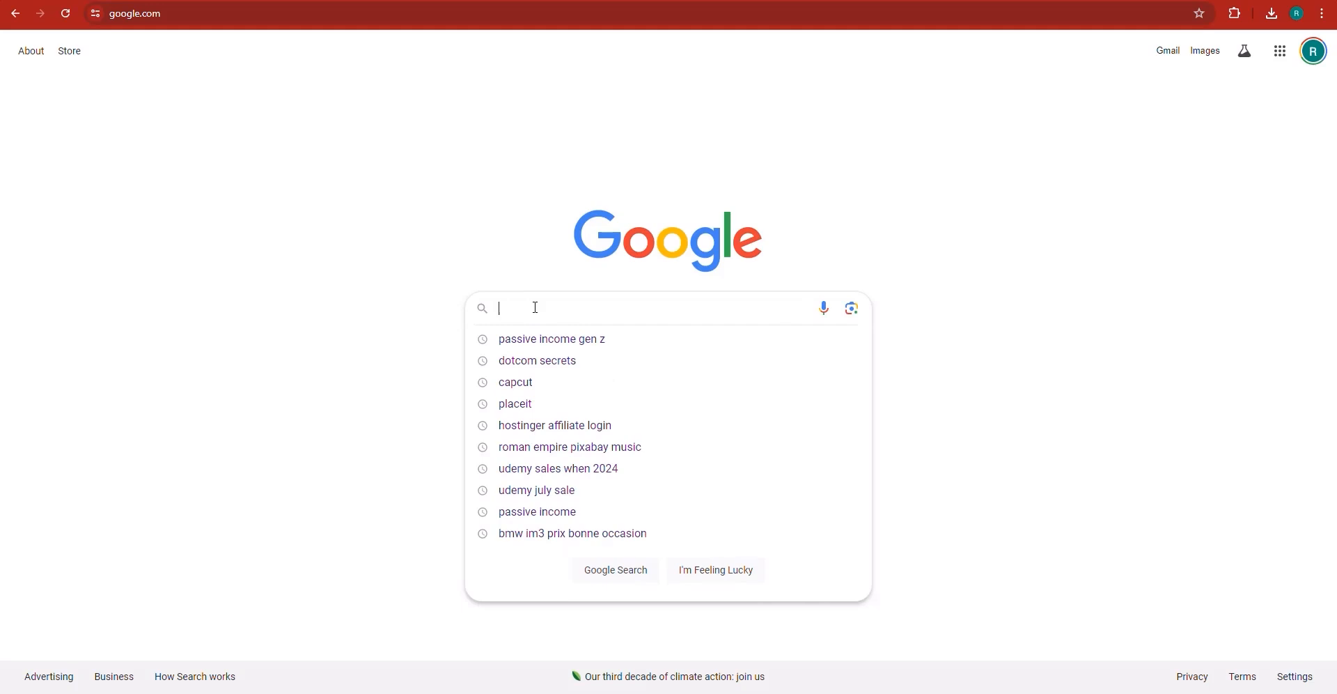
{"action": "type", "text": "history ba"}
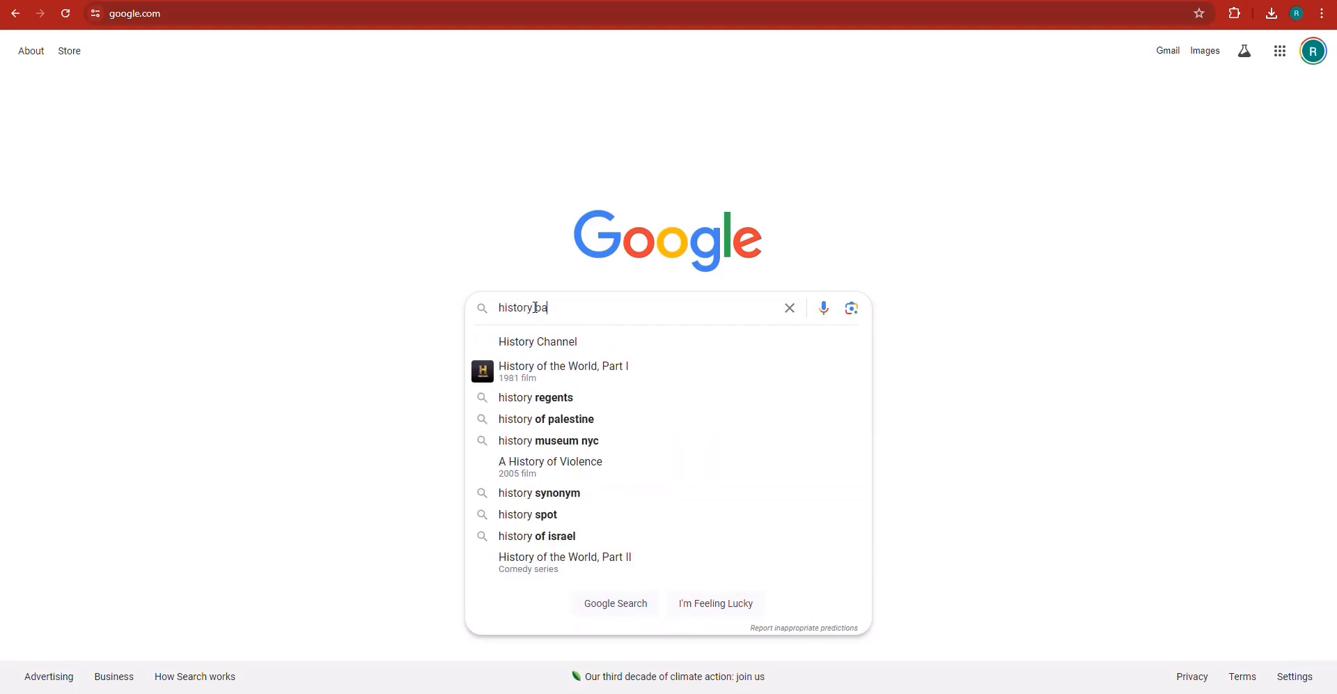
{"action": "key", "text": "BackSpace"}
{"action": "key", "text": "BackSpace"}
{"action": "type", "text": "music m"}
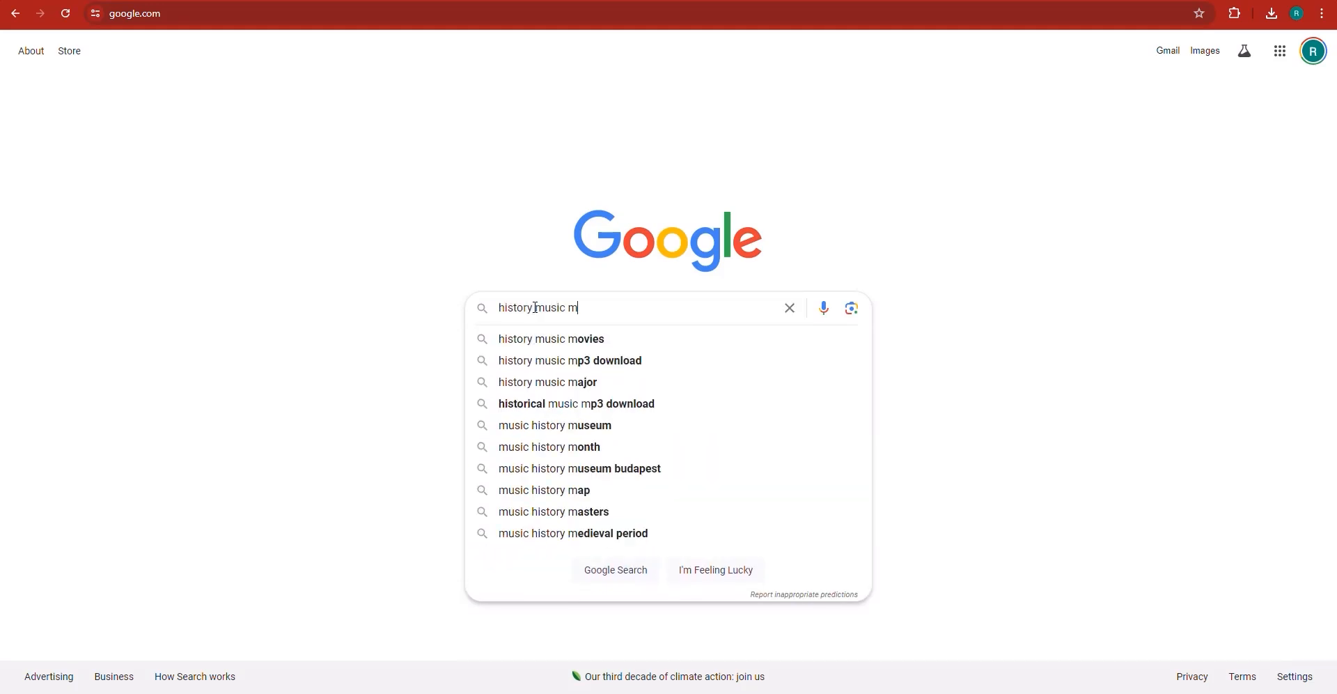
{"action": "key", "text": "BackSpace"}
{"action": "type", "text": "pixabay"}
{"action": "key", "text": "Return"}
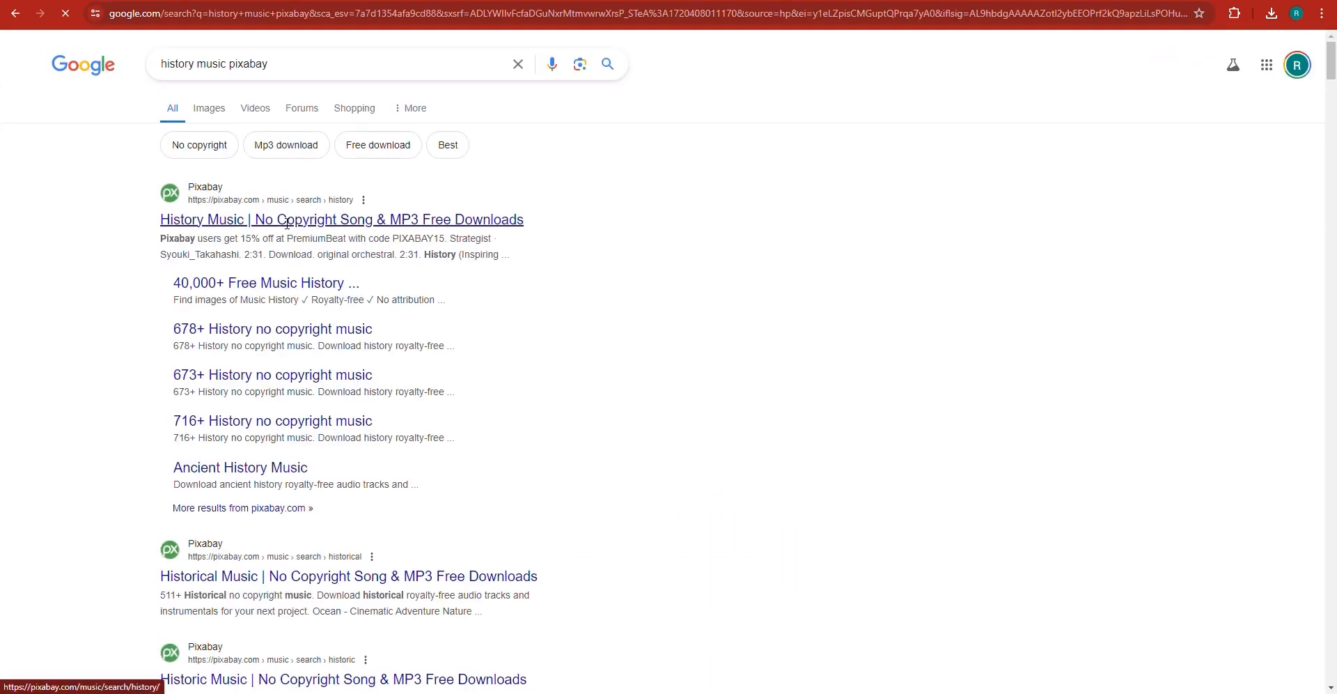
- Open Pixabay's history music results and preview the History Storytelling and Documentary History Background tracks
{"action": "left_click", "coordinate": [287, 220]}
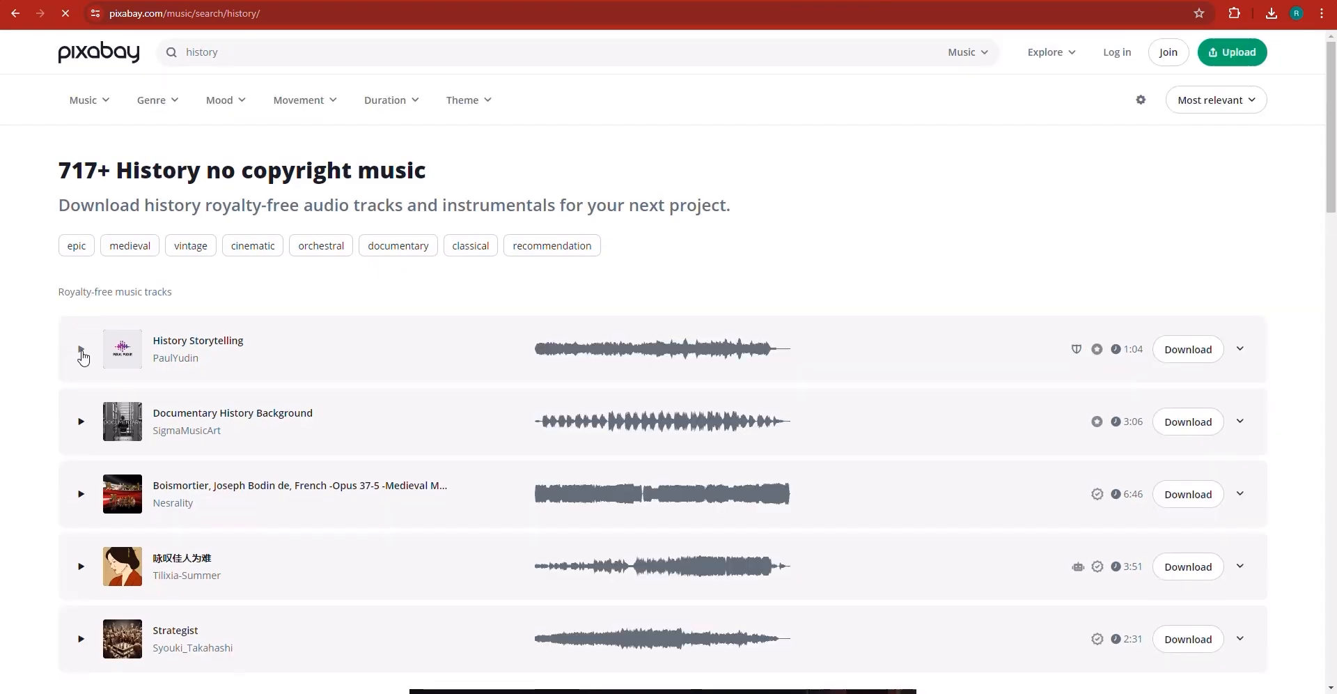
{"action": "left_click", "coordinate": [81, 351]}
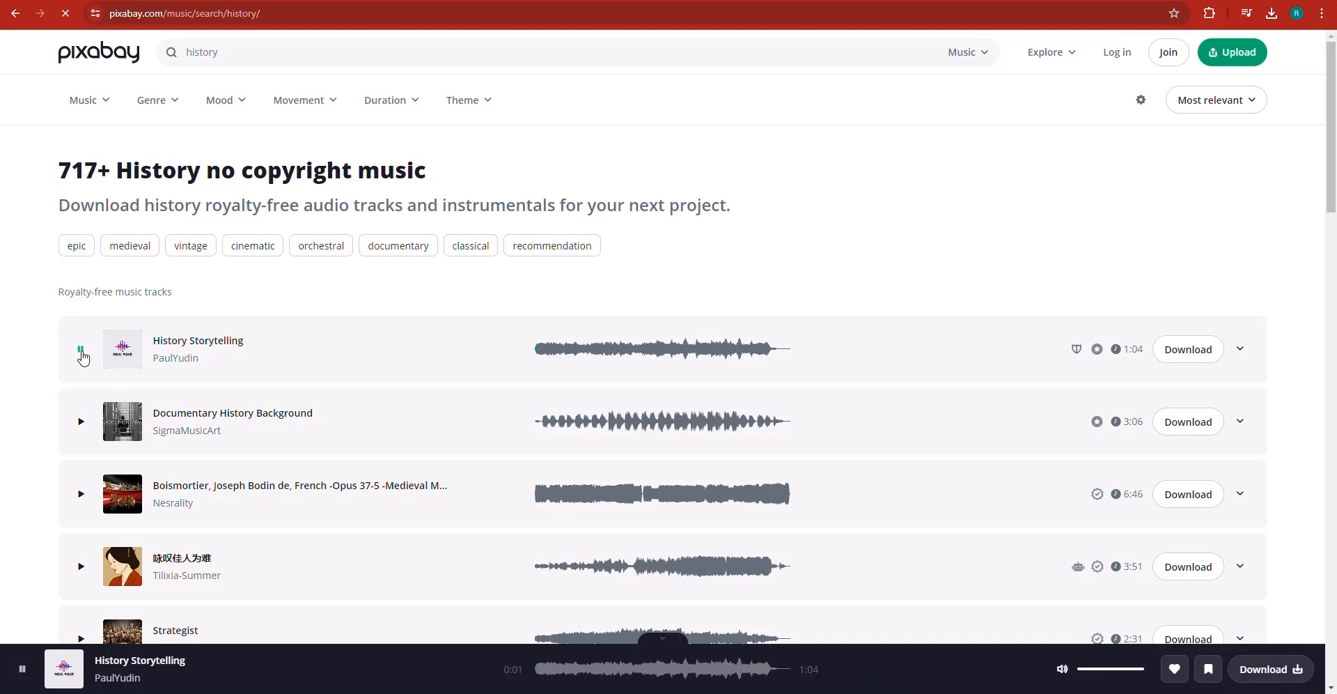
{"action": "left_click", "coordinate": [81, 352]}
{"action": "left_click", "coordinate": [79, 423]}
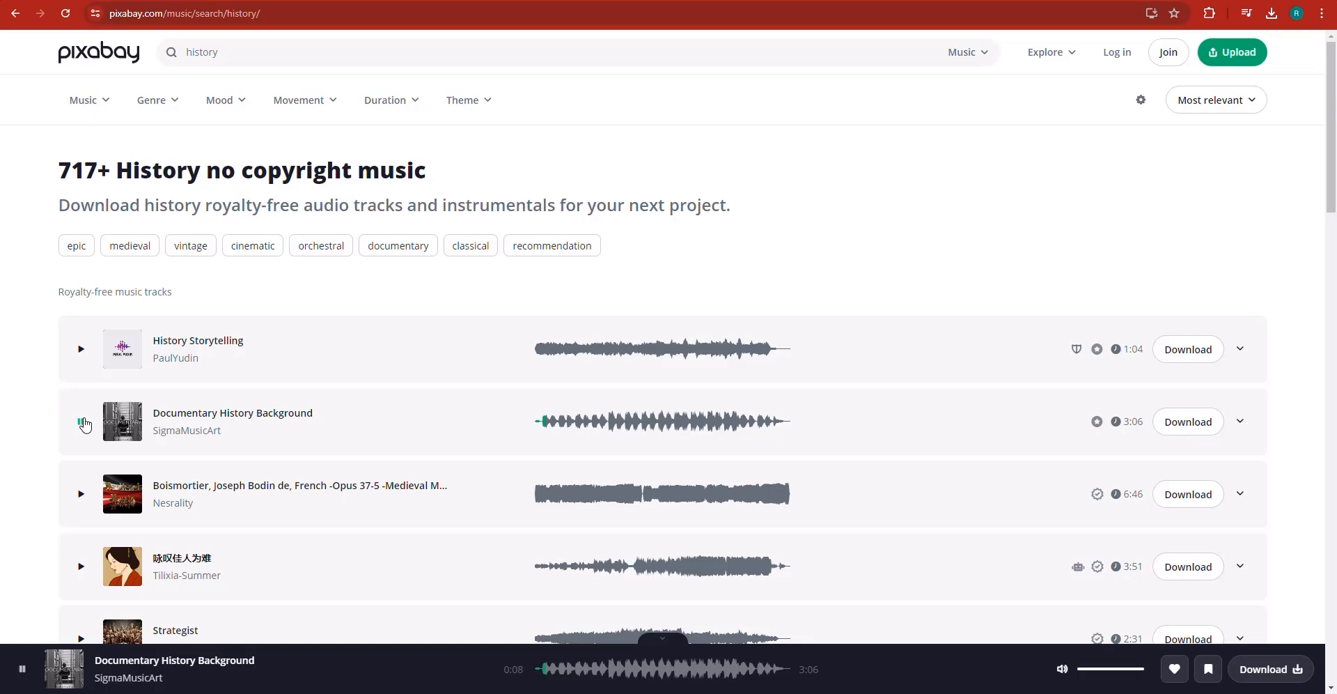
{"action": "left_click", "coordinate": [82, 421]}
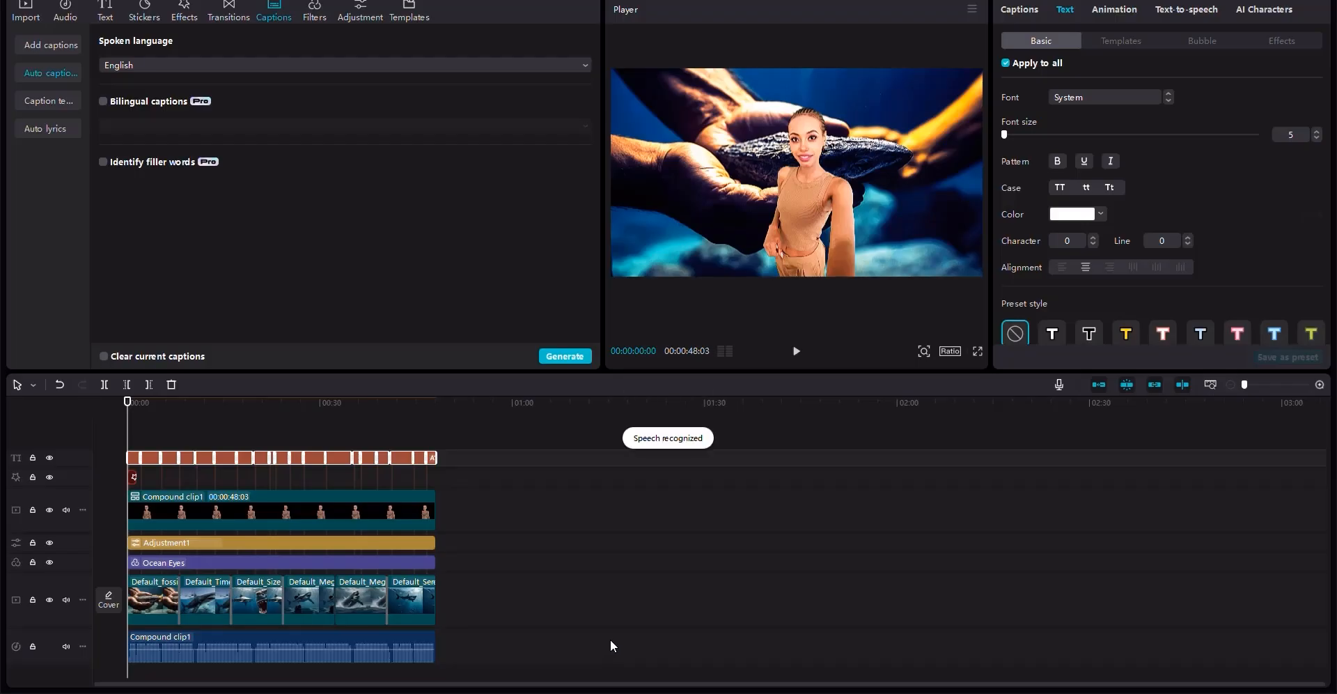
- Apply a text template with a highlighted keyword style to all captions and preview it mid-video
{"action": "left_click", "coordinate": [1127, 39]}
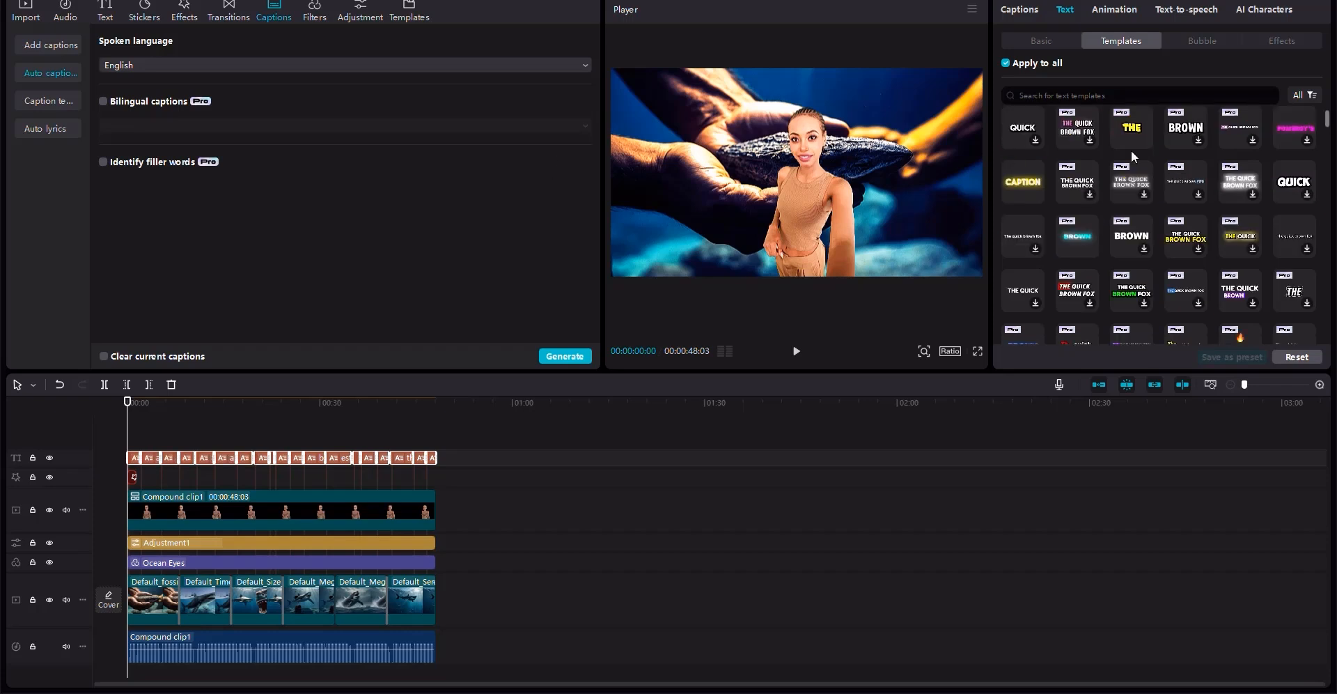
{"action": "scroll", "coordinate": [1157, 265], "scroll_direction": "down", "scroll_amount": 3}
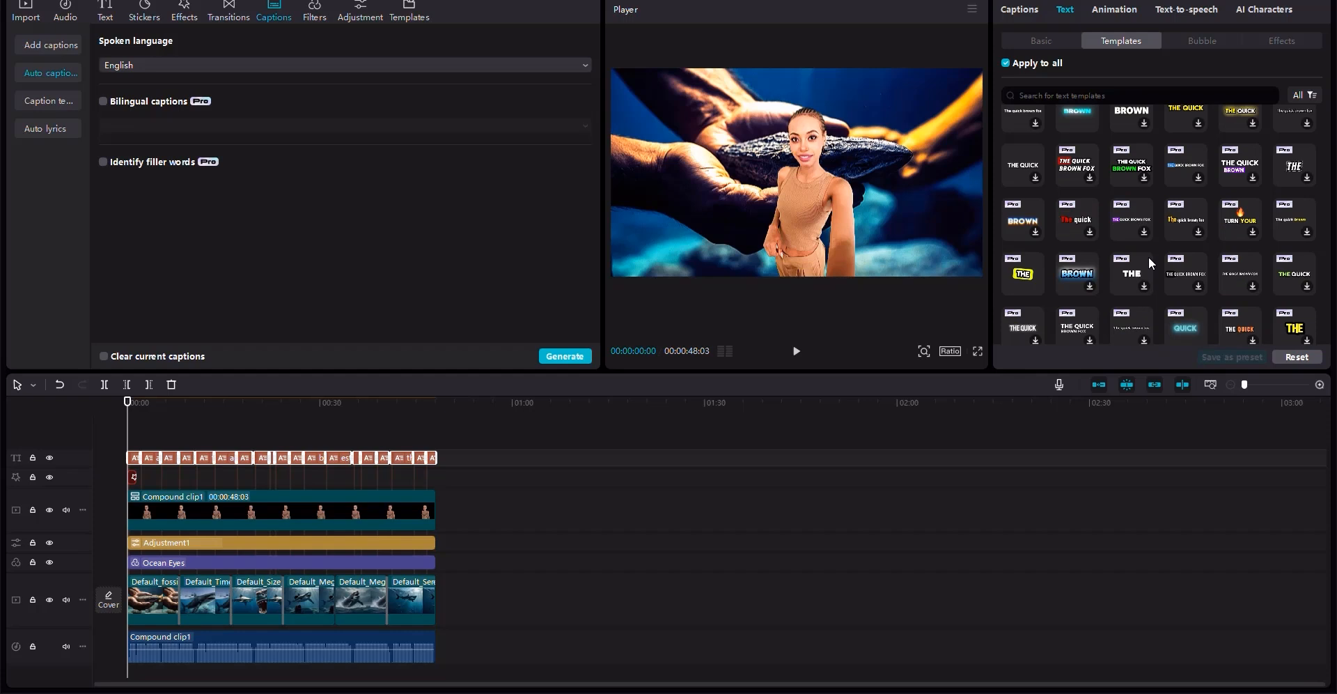
{"action": "scroll", "coordinate": [1156, 229], "scroll_direction": "down", "scroll_amount": 3}
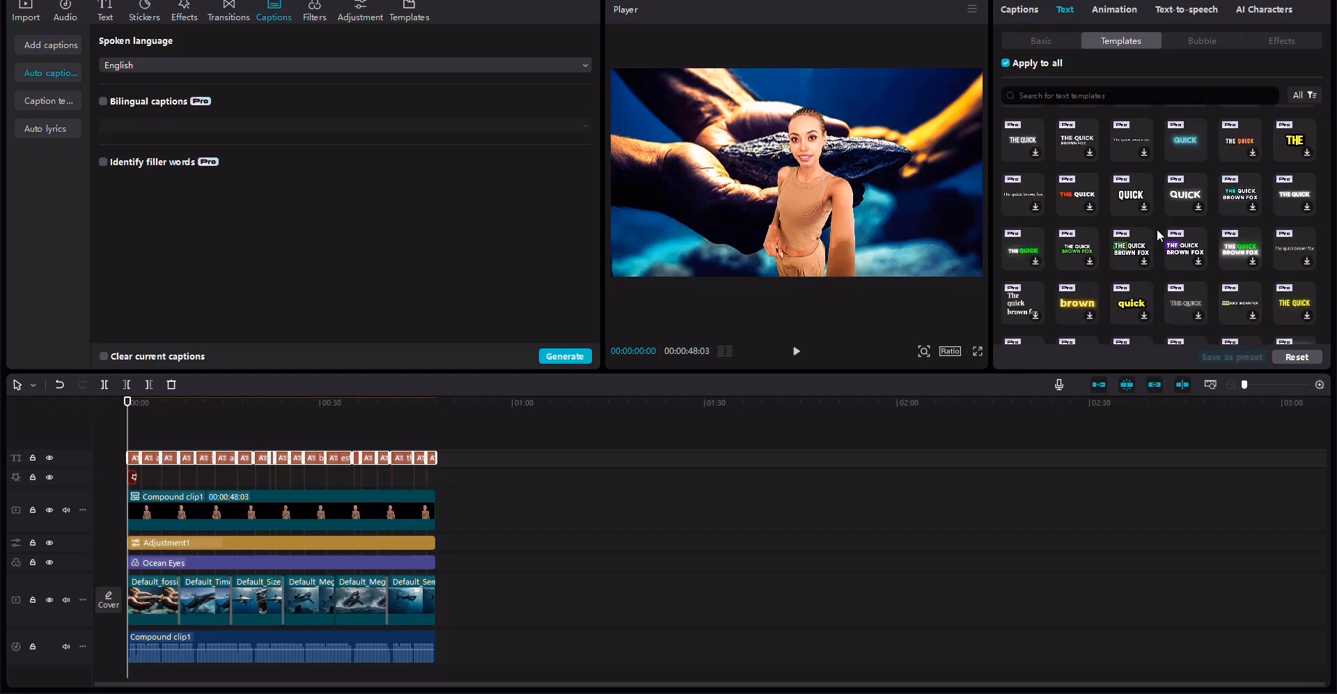
{"action": "scroll", "coordinate": [1156, 229], "scroll_direction": "down", "scroll_amount": 2}
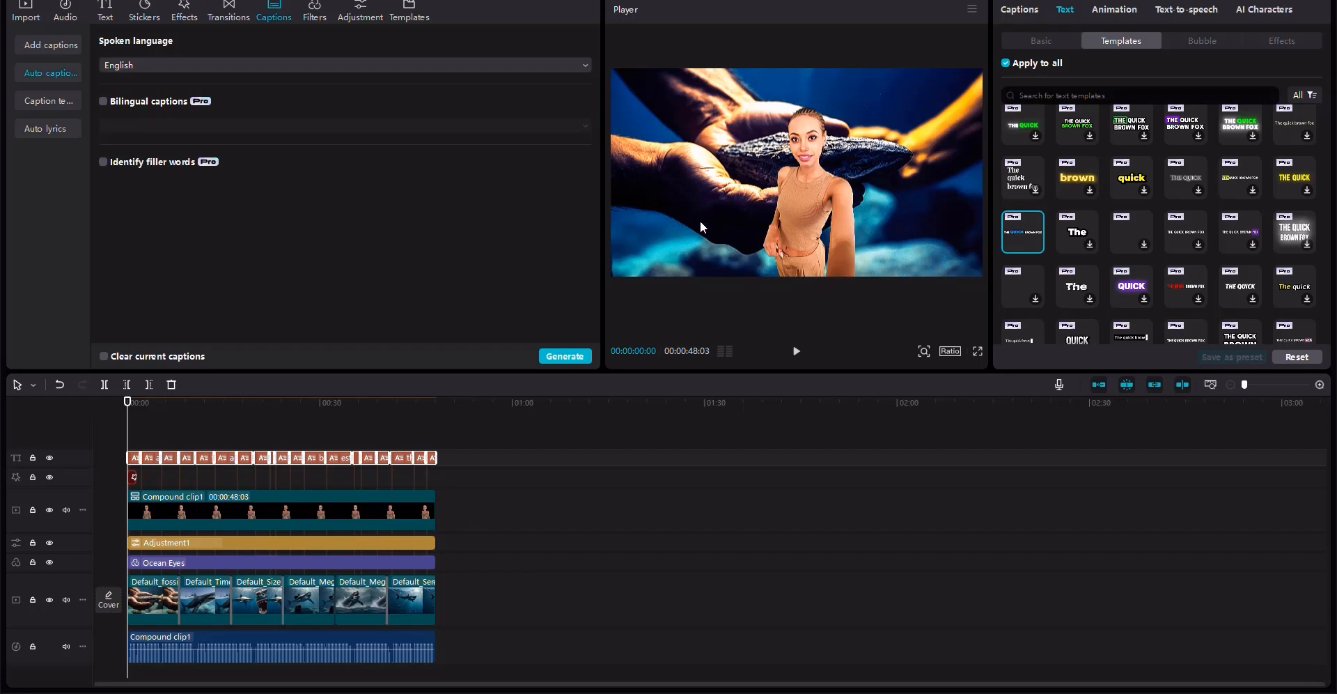
{"action": "left_click", "coordinate": [333, 423]}
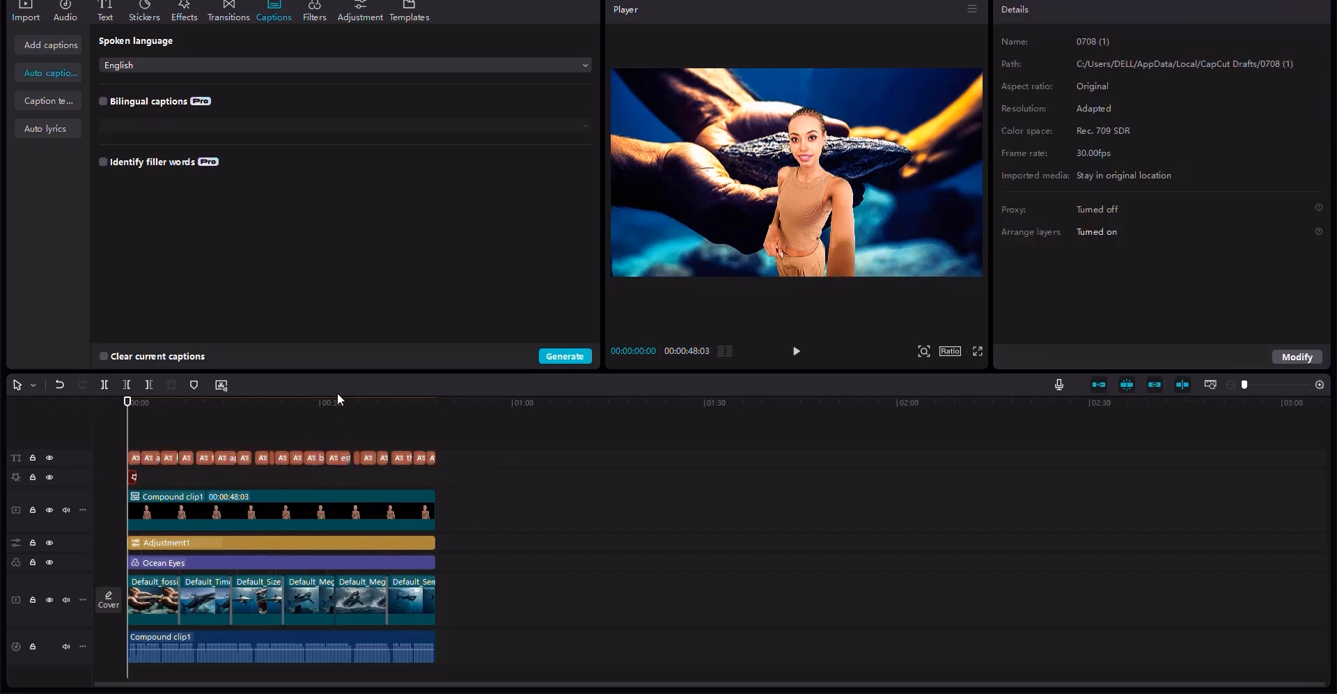
{"action": "left_click", "coordinate": [336, 395]}
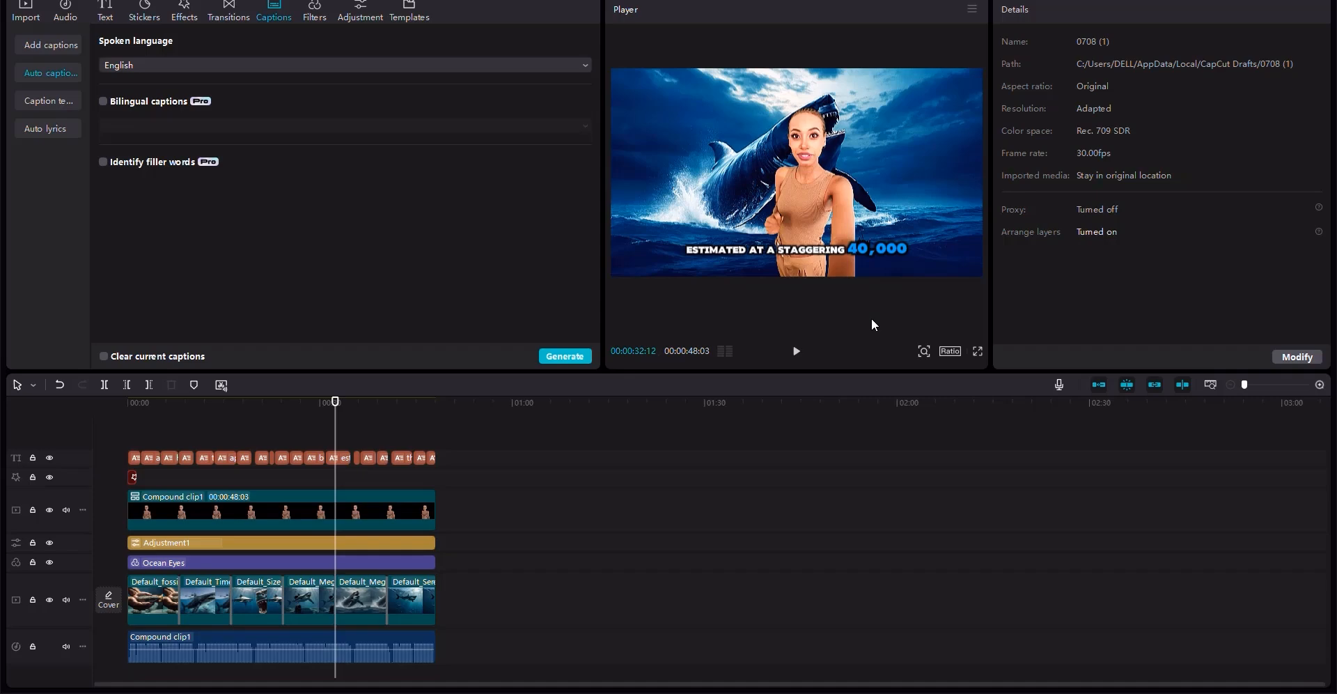
- Import the documentary-history-background-194962.mp3 music and place it on a new audio track at the start
{"action": "left_click_drag", "start_coordinate": [230, 403], "coordinate": [32, 365]}
{"action": "left_click", "coordinate": [26, 12]}
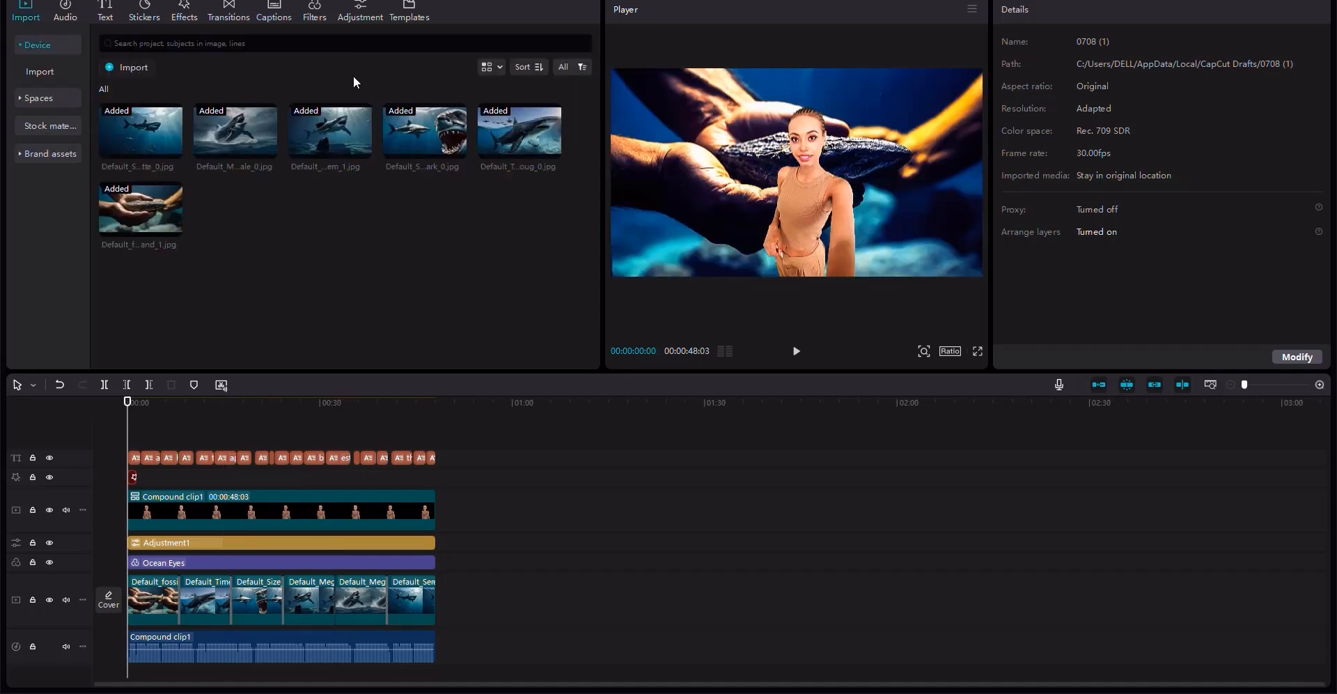
{"action": "left_click", "coordinate": [145, 67]}
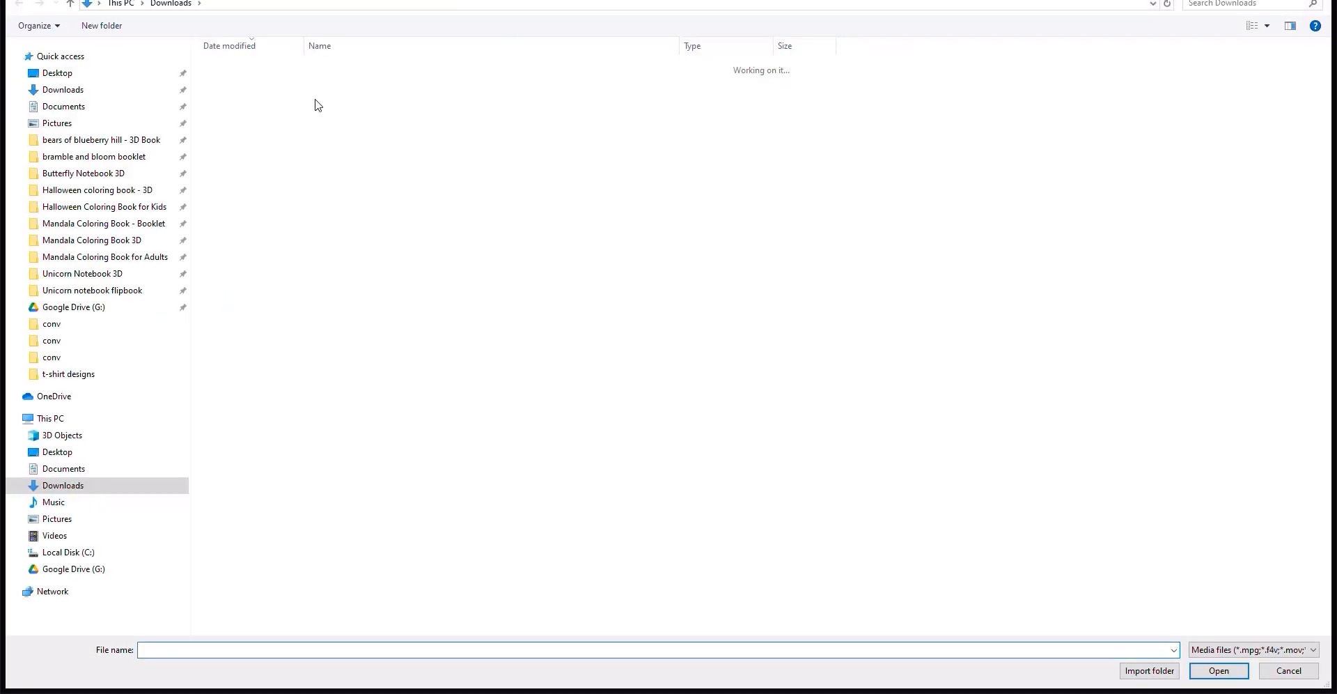
{"action": "double_click", "coordinate": [312, 85]}
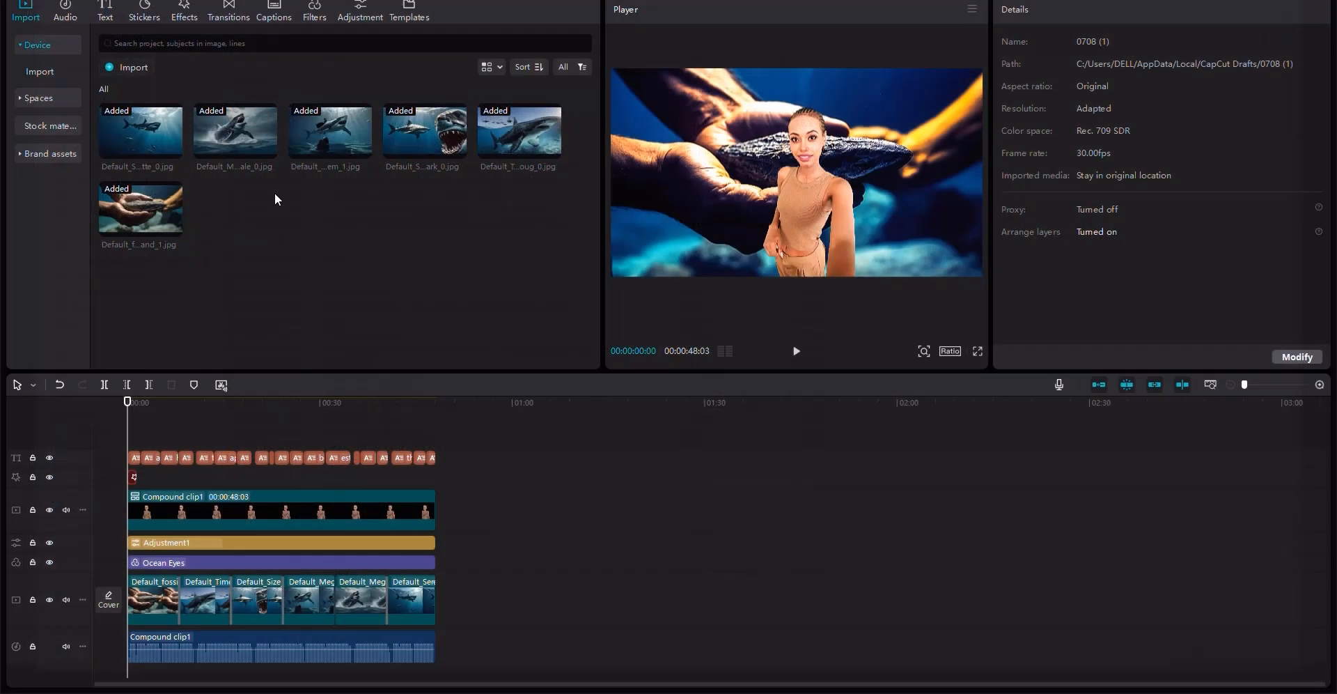
{"action": "left_click", "coordinate": [237, 226]}
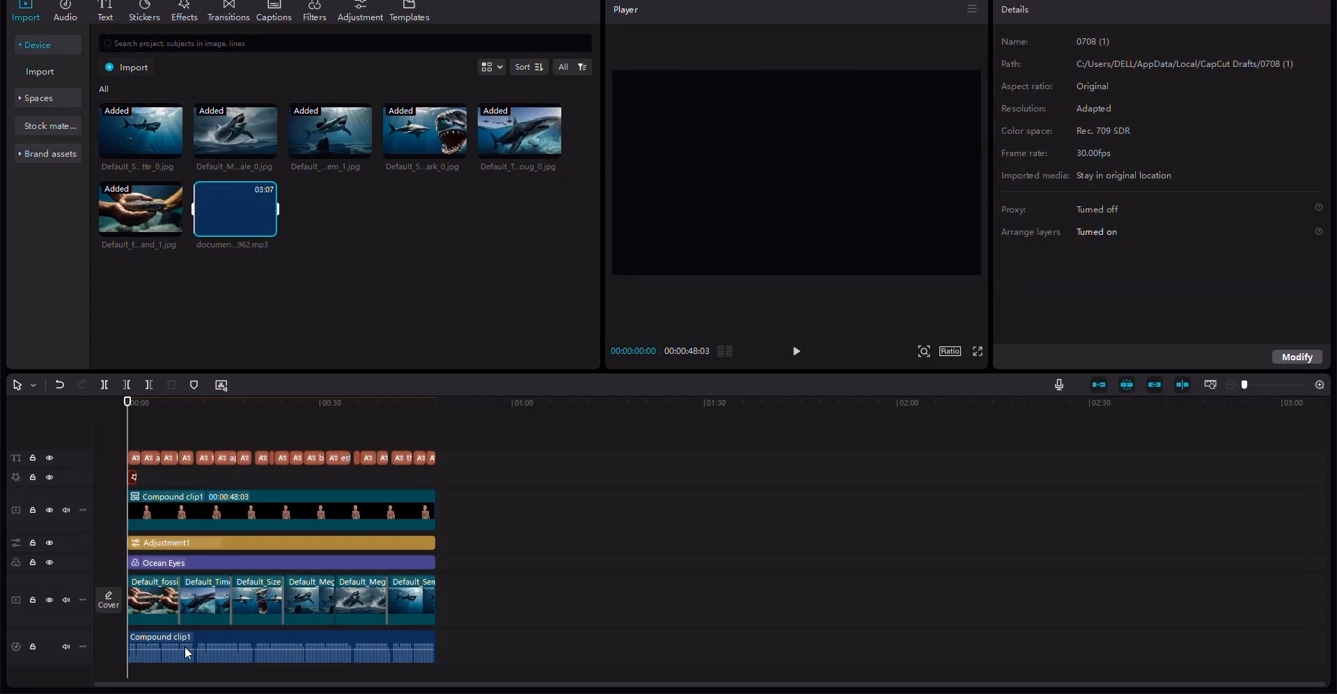
{"action": "left_click_drag", "start_coordinate": [138, 678], "coordinate": [132, 670]}
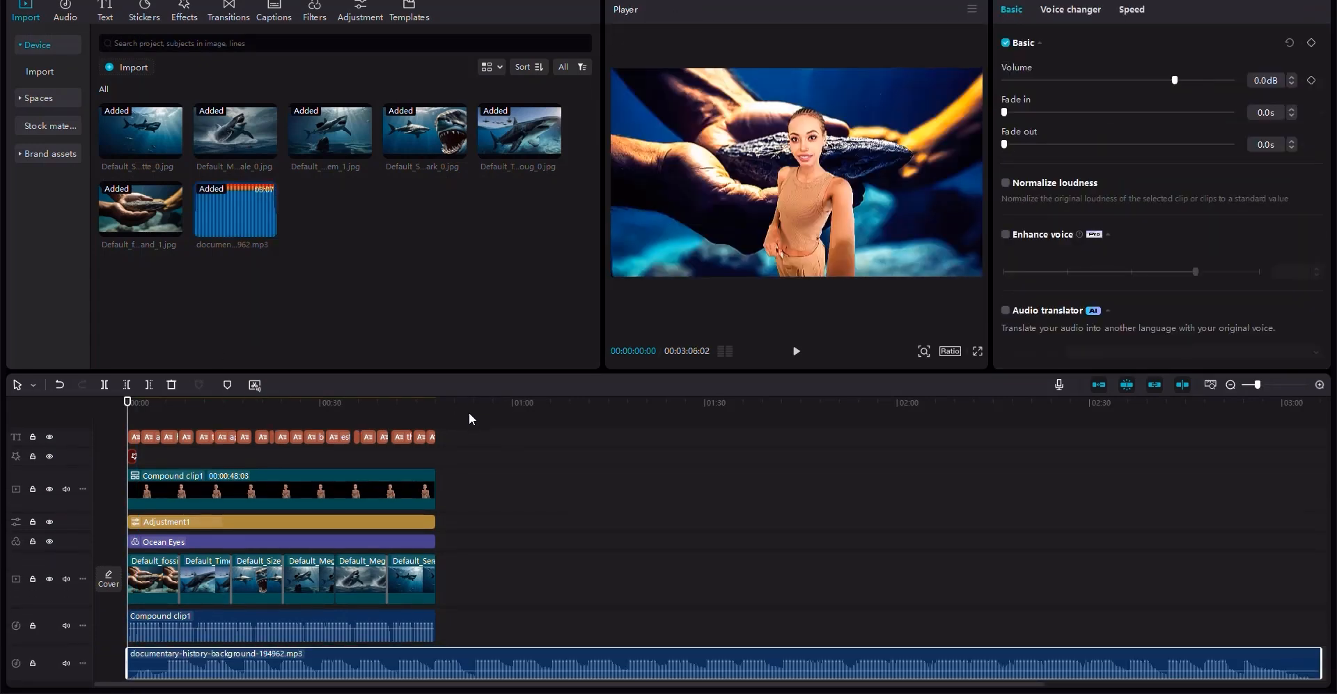
- Trim the background music track so it ends together with the video at 00:00:48:03
{"action": "left_click_drag", "start_coordinate": [473, 404], "coordinate": [436, 404]}
{"action": "left_click", "coordinate": [399, 652]}
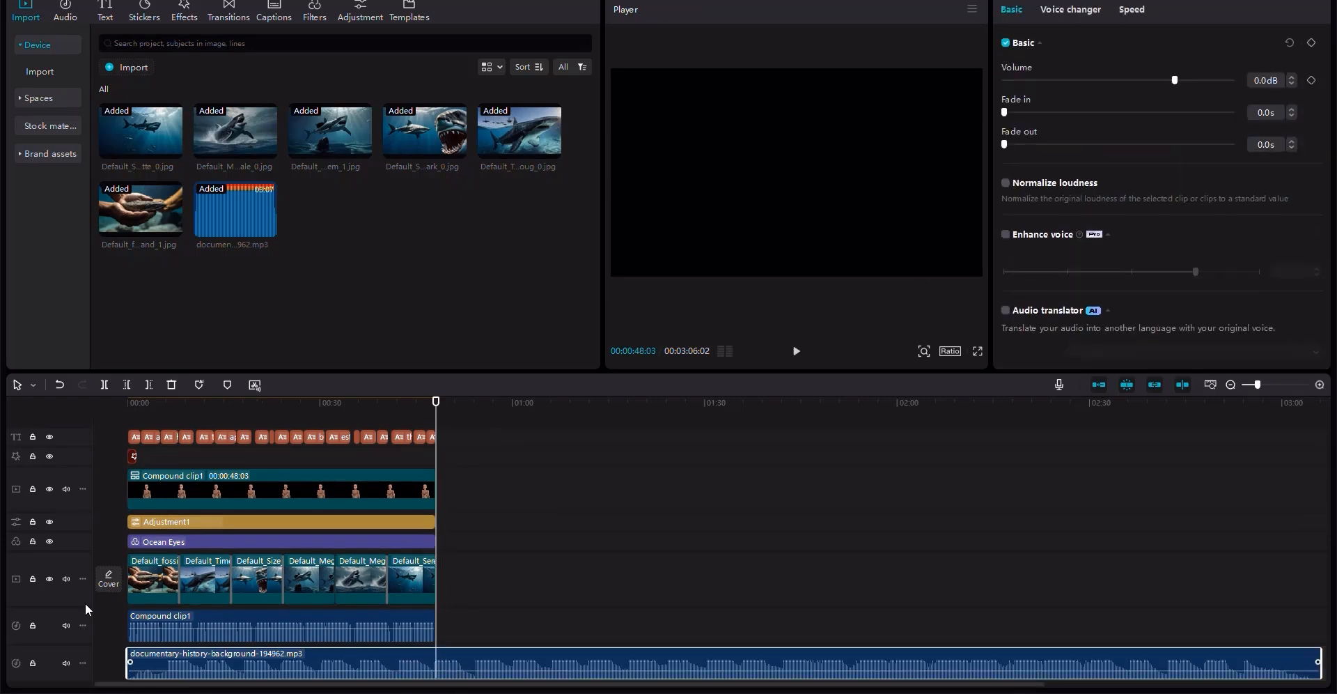
{"action": "left_click", "coordinate": [105, 384]}
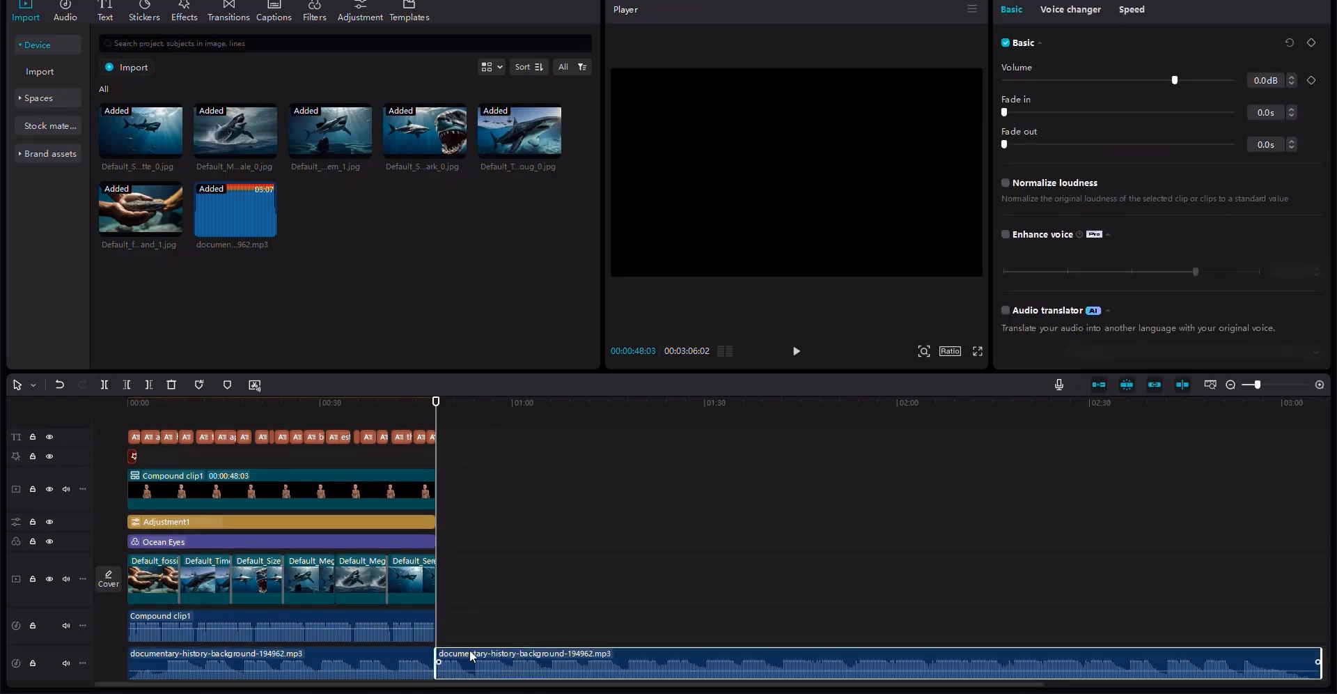
{"action": "left_click", "coordinate": [60, 385]}
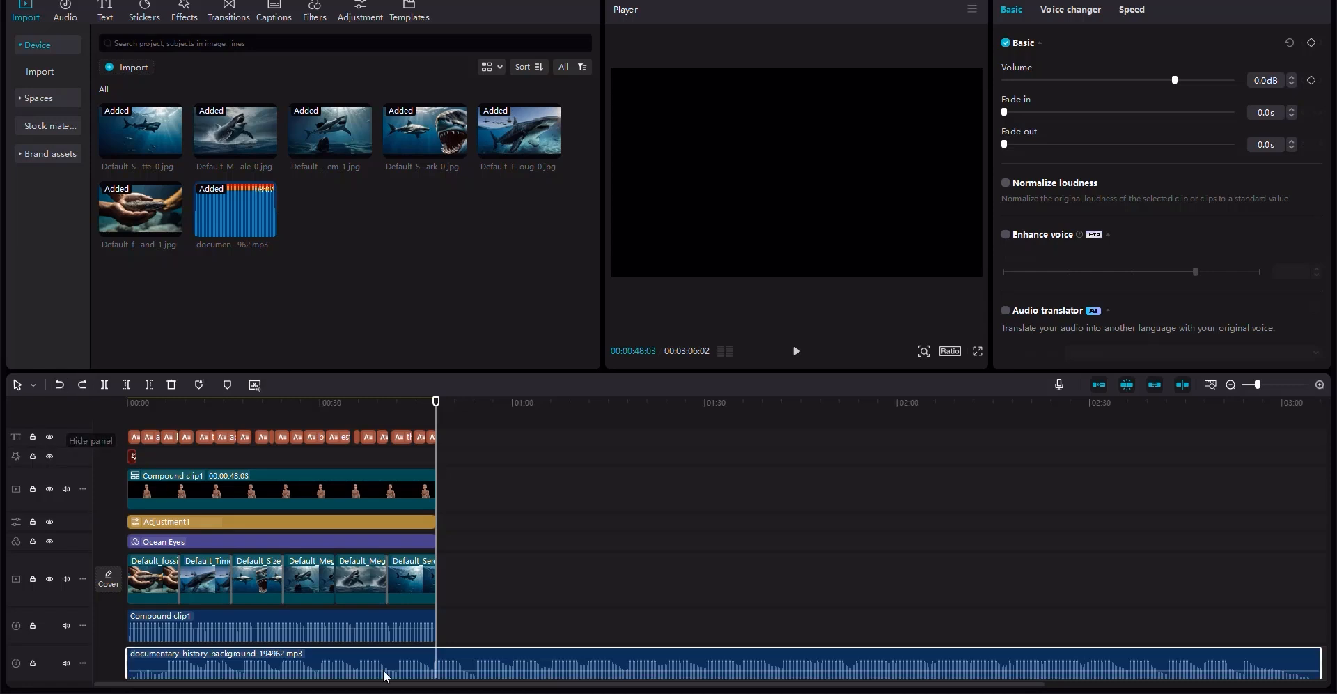
{"action": "left_click", "coordinate": [149, 385]}
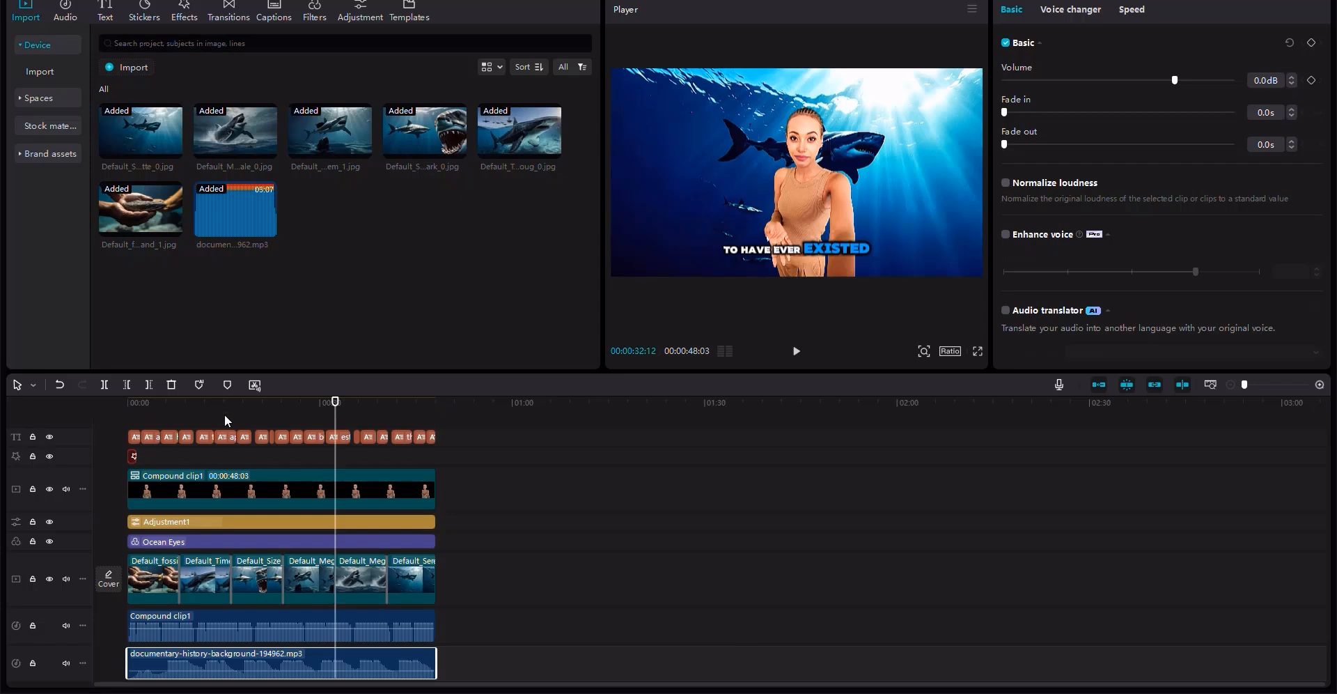
- Return to the start and lower the background music volume to about -24 dB
{"action": "left_click", "coordinate": [138, 401]}
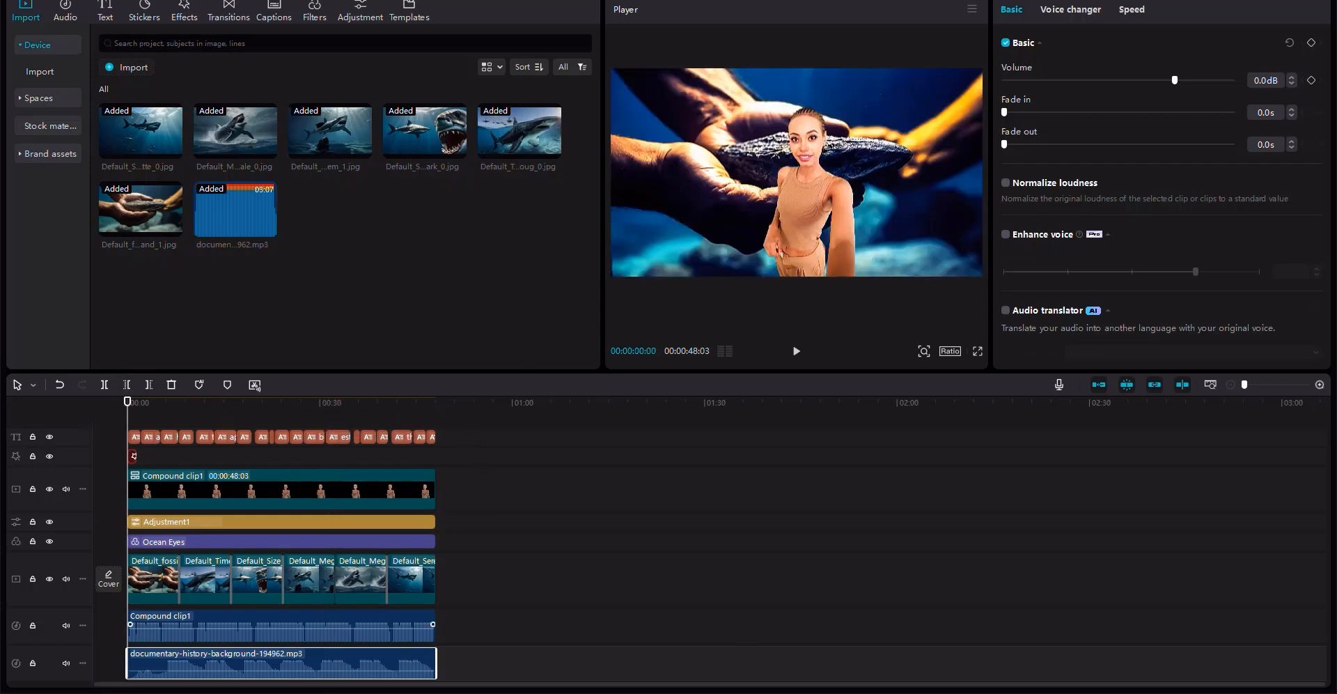
{"action": "left_click", "coordinate": [1128, 80]}
{"action": "left_click_drag", "start_coordinate": [1123, 78], "coordinate": [1107, 77]}
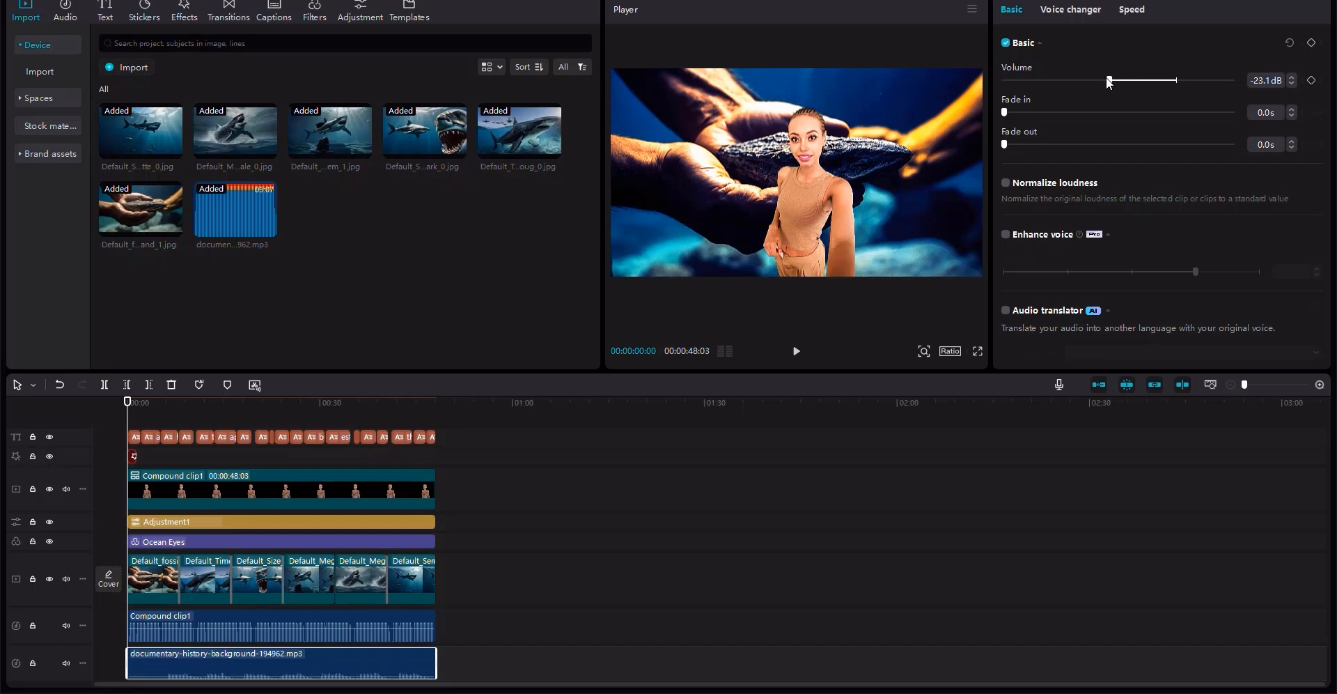
- Preview the video in full screen from the beginning to check the music level
{"action": "left_click", "coordinate": [977, 352]}
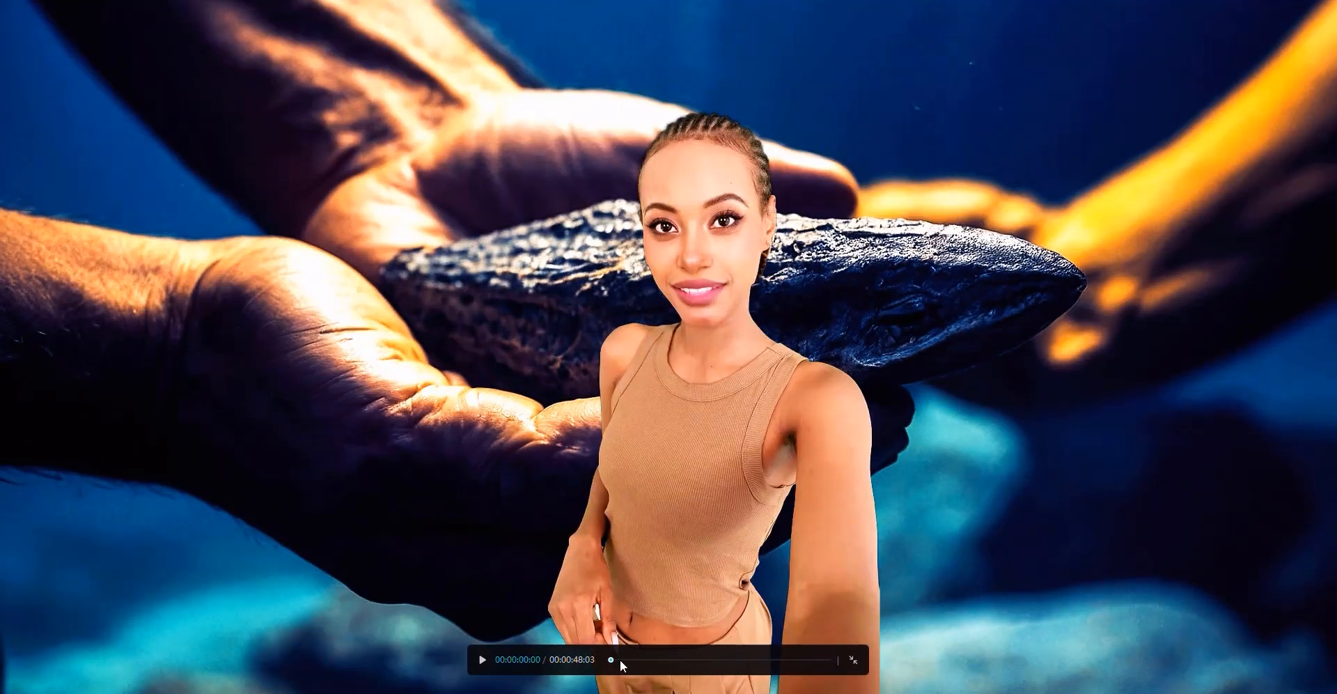
{"action": "left_click_drag", "start_coordinate": [613, 657], "coordinate": [643, 659]}
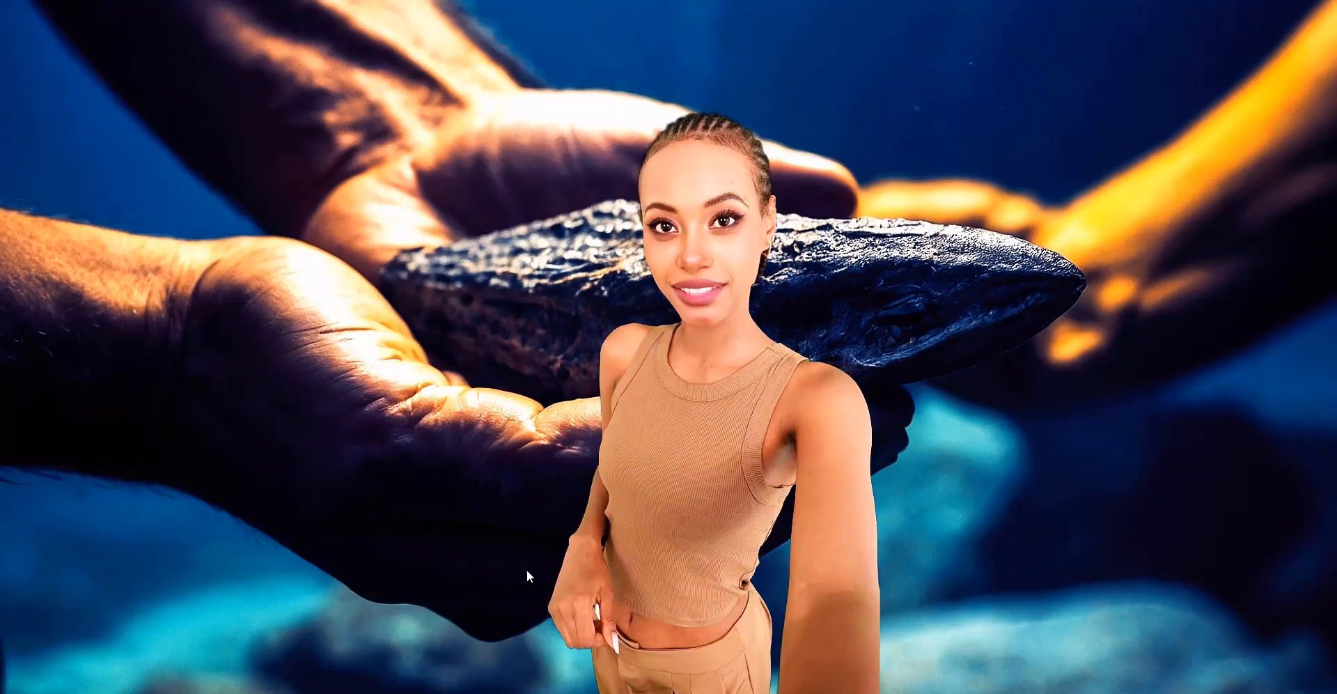
{"action": "key", "text": "Escape"}
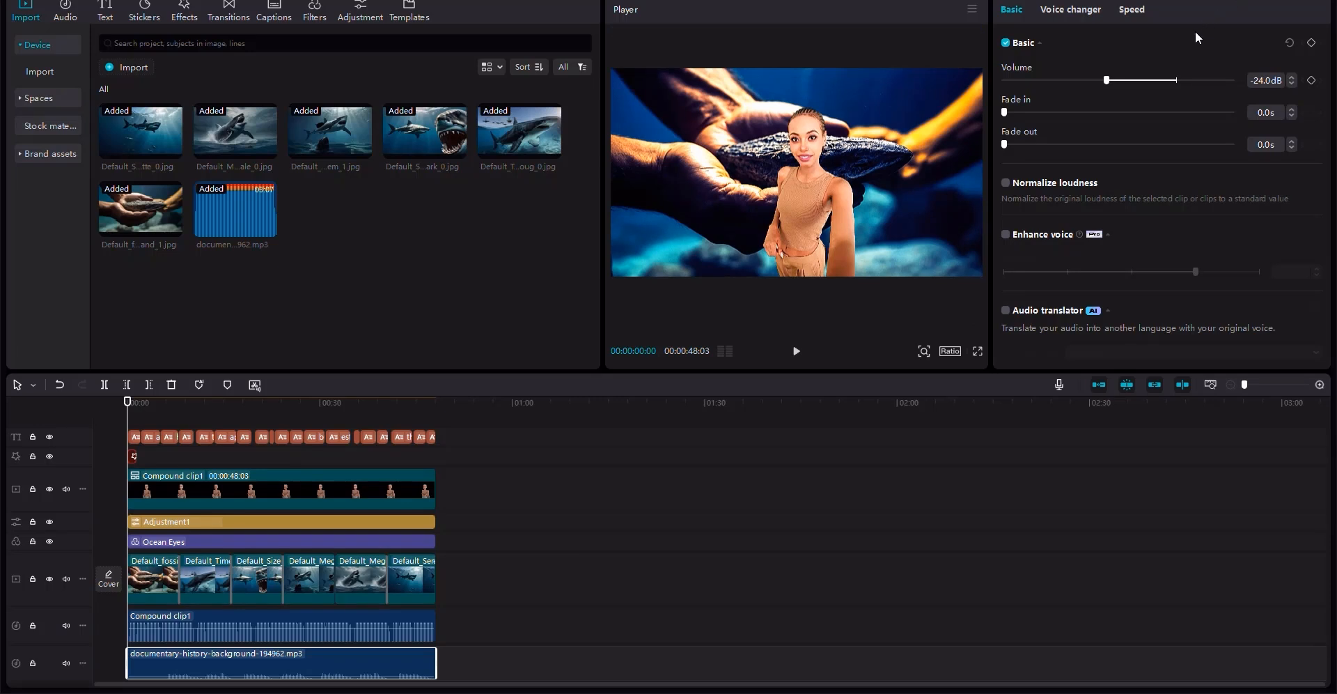
- Export the video at 60fps under the name "A Fact about the Meg"
{"action": "key", "text": "ctrl+e"}
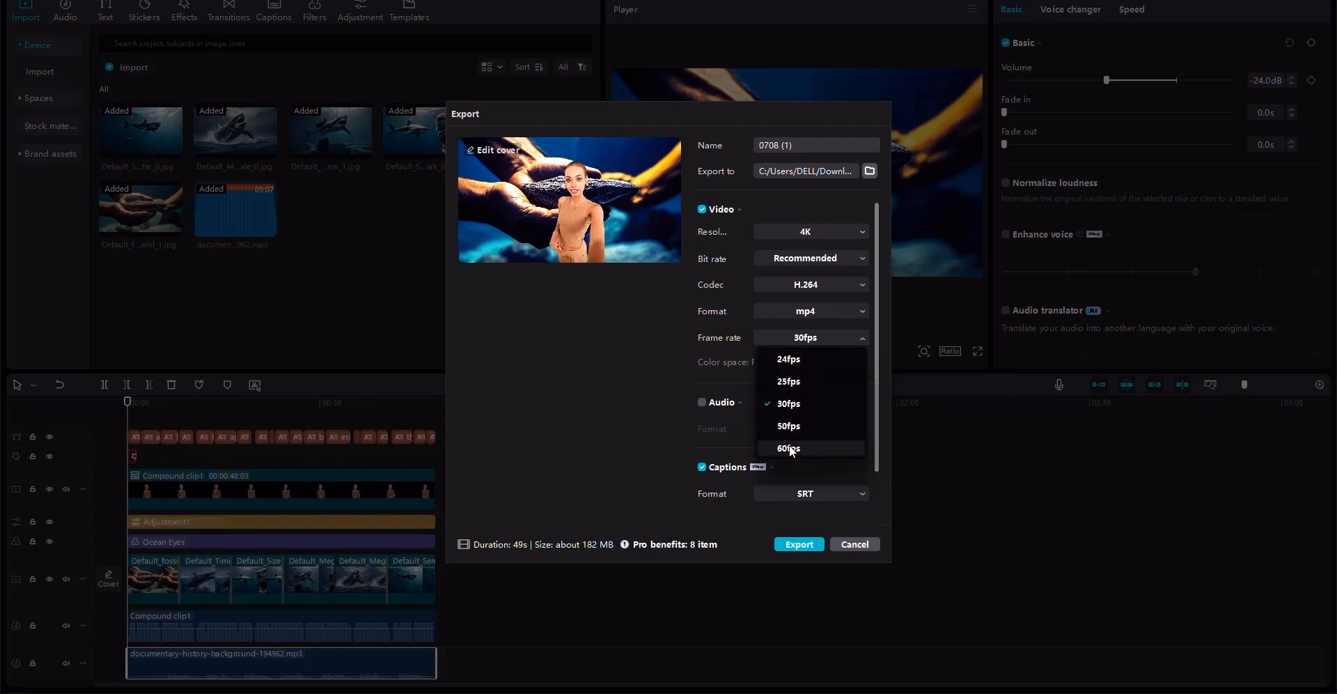
{"action": "left_click", "coordinate": [808, 449]}
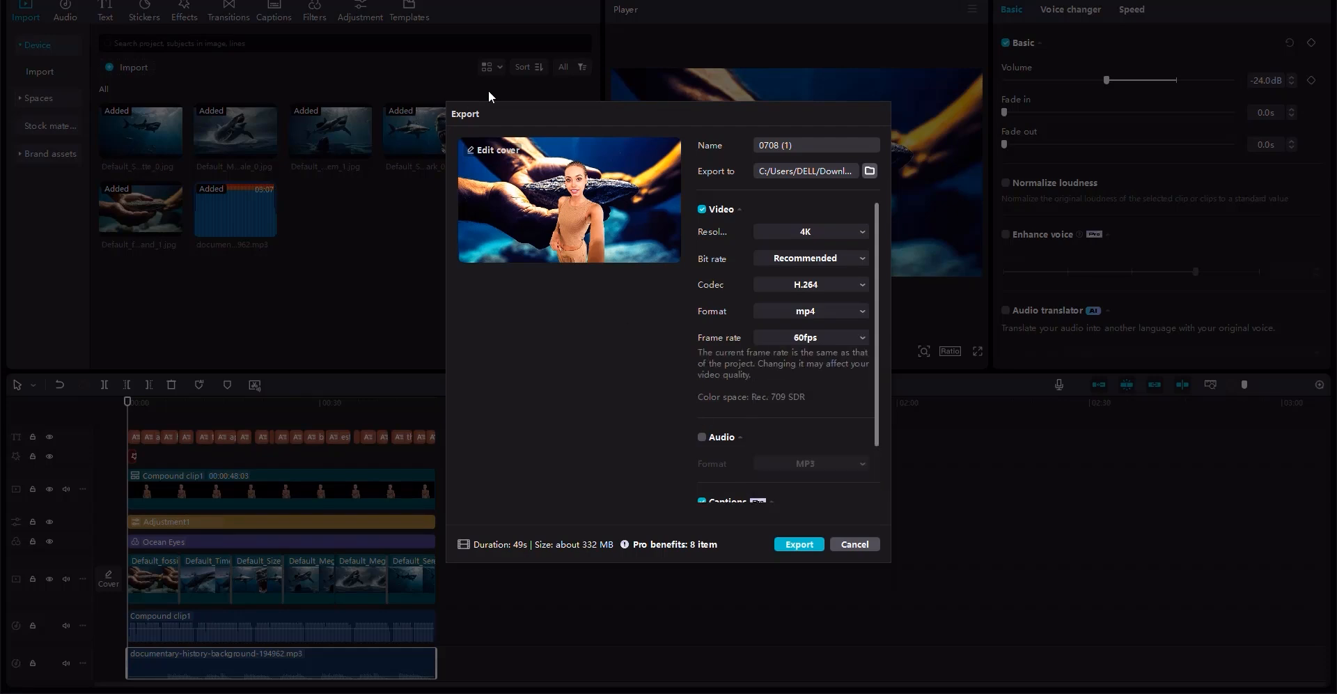
{"action": "left_click", "coordinate": [784, 147]}
{"action": "type", "text": "A Fact about the Meg"}
{"action": "left_click", "coordinate": [787, 545]}
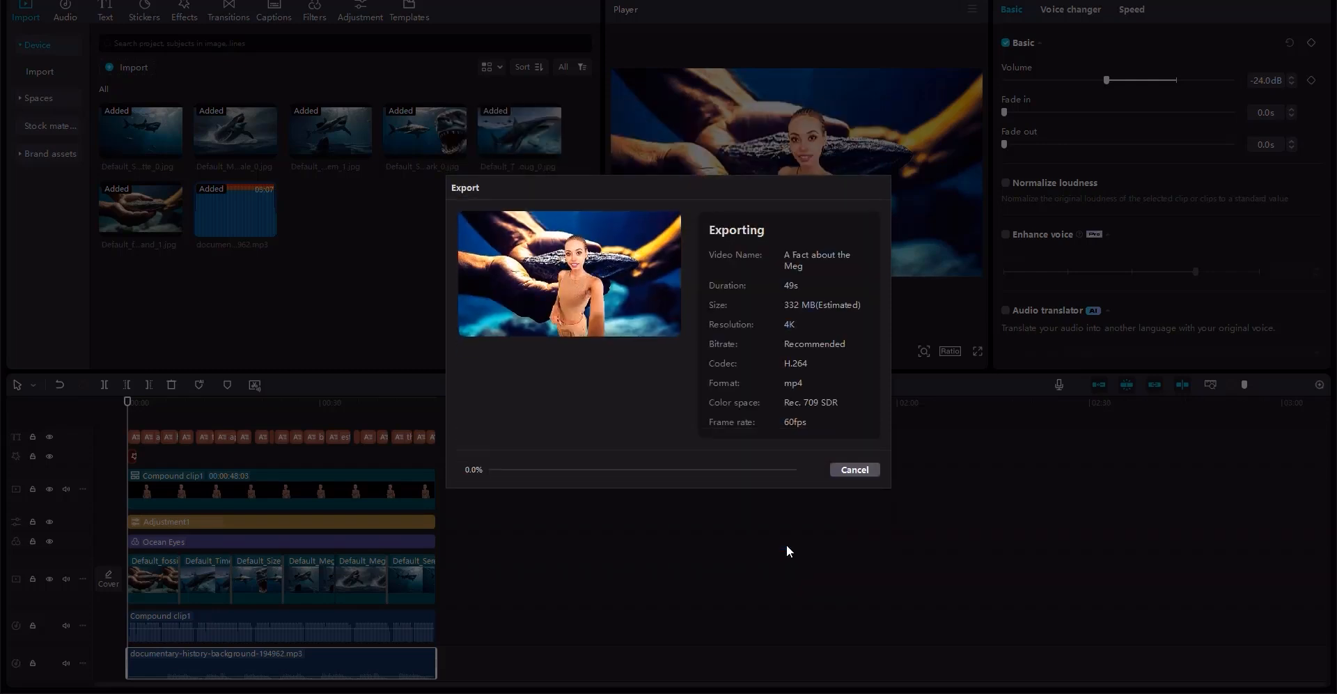